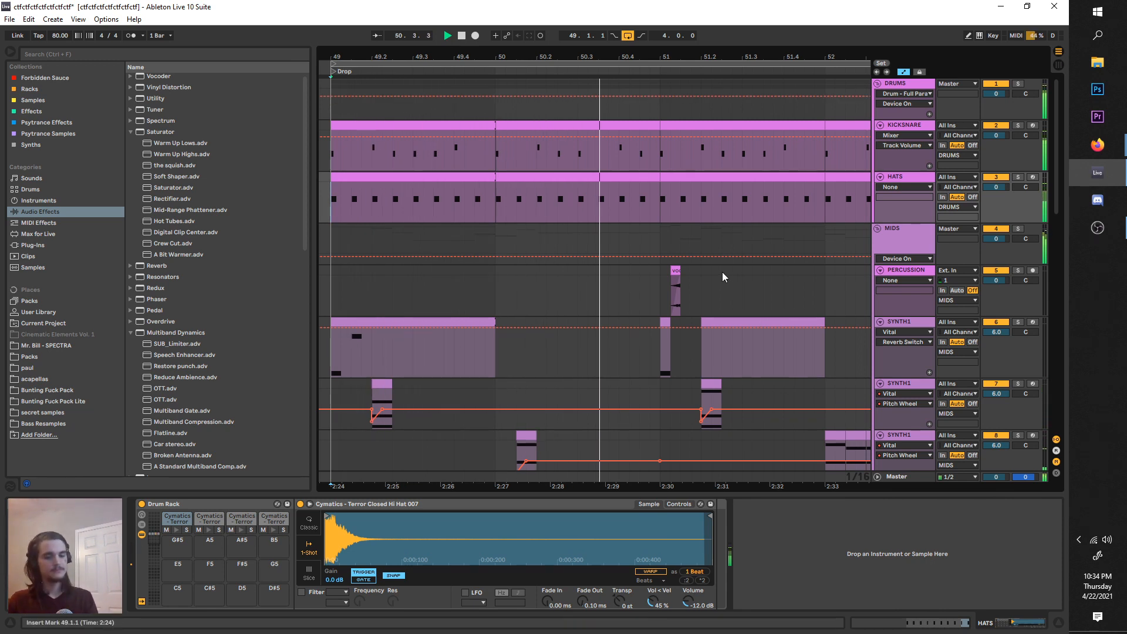
- Listen to the drop while examining the MIDS synth clips, and stop playback
scroll(714, 270, "down", 4, "ctrl")
scroll(687, 293, "down", 3)
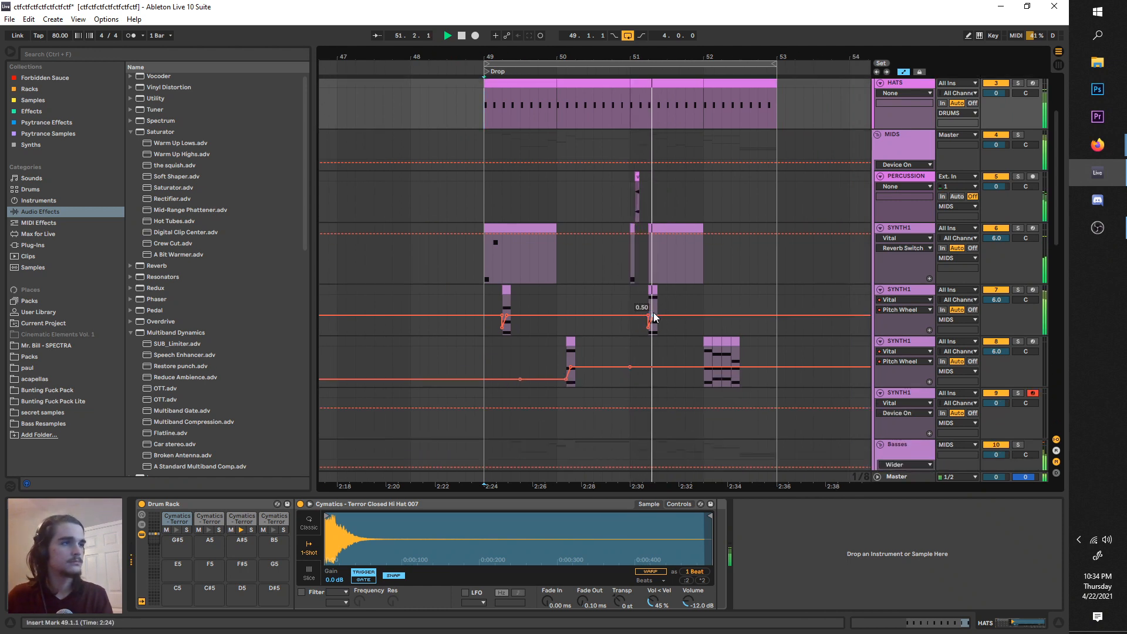
scroll(654, 312, "up", 2, "ctrl")
scroll(653, 312, "down", 2, "ctrl")
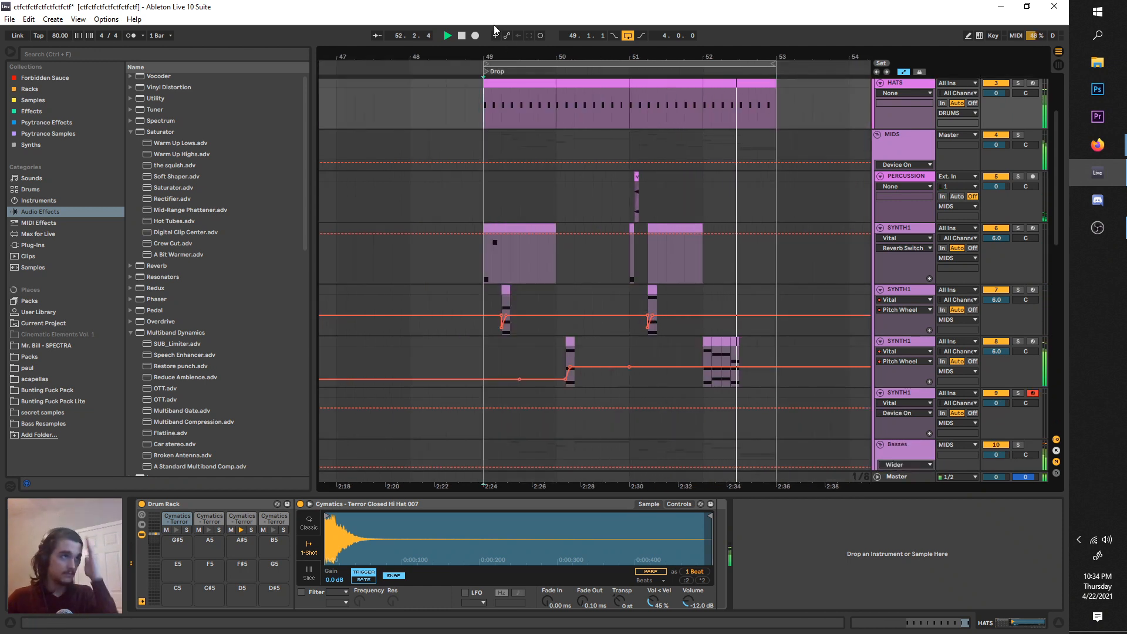
left_click(462, 36)
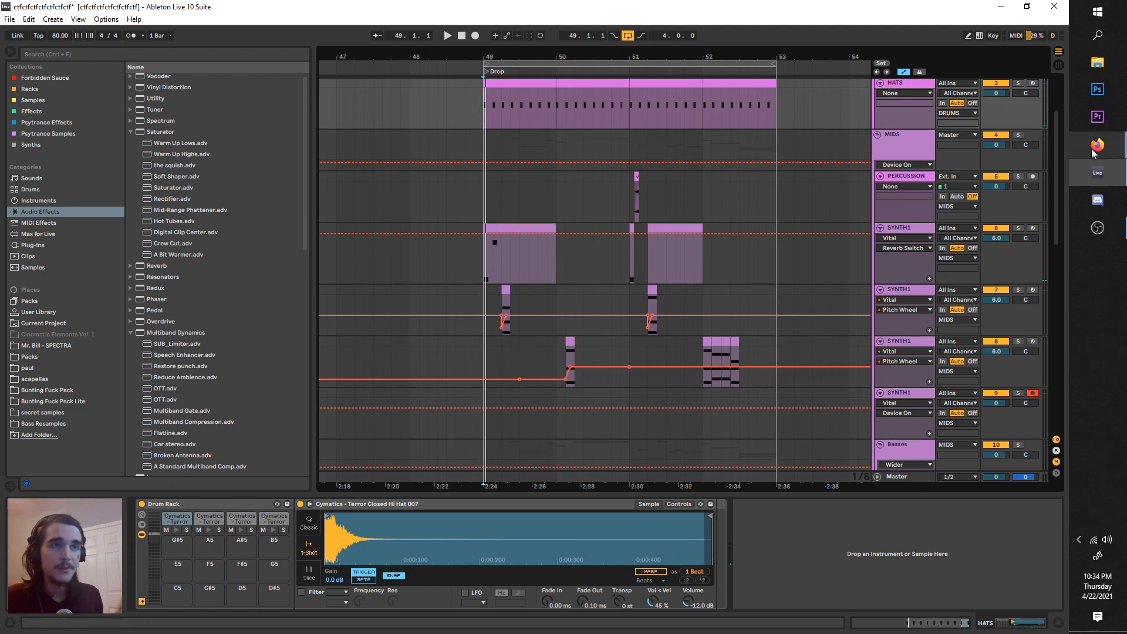
- Switch to Firefox to view the Patreon creator page, and return to Ableton Live
mouse_move(1093, 154)
left_click(1021, 244)
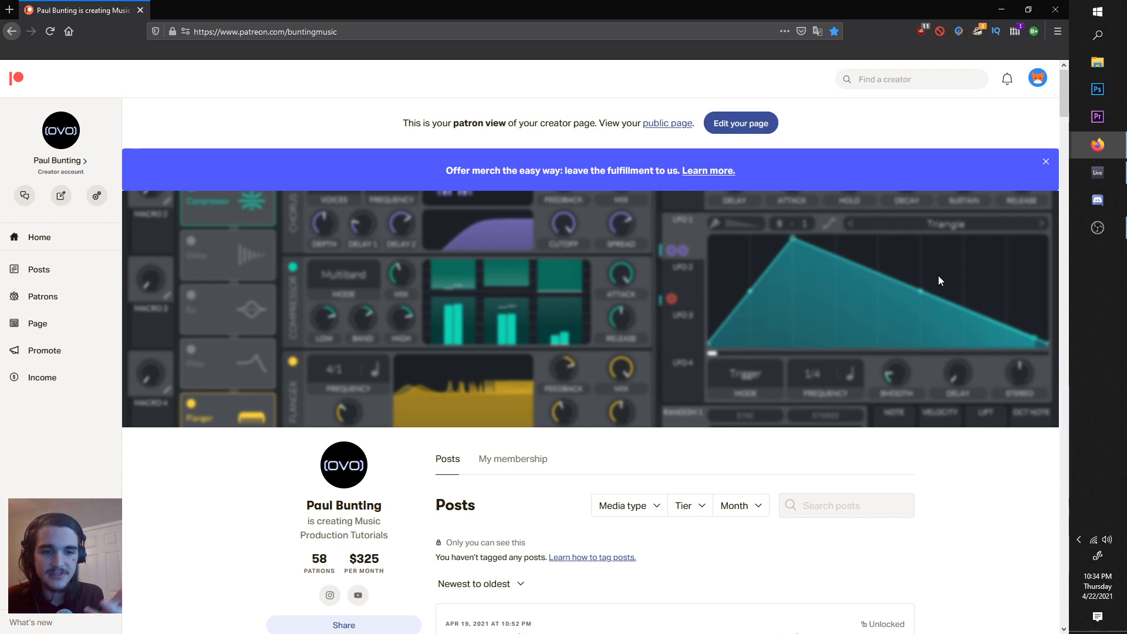
left_click(1003, 6)
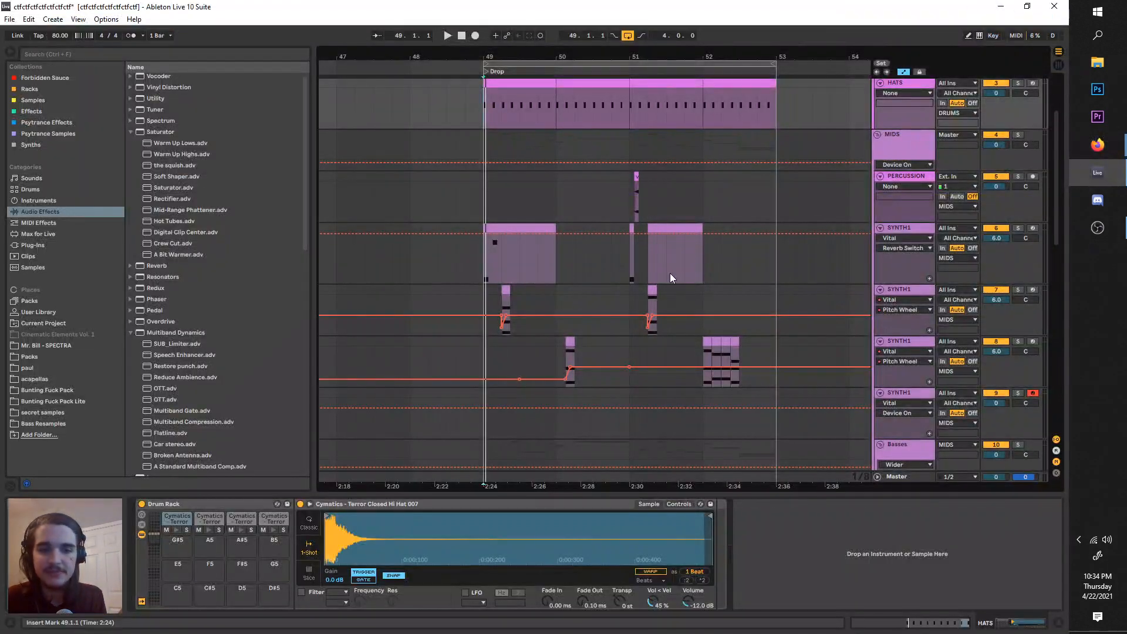
- Play the very start of the drop and look over the tracks from the drums down to the Basses group
scroll(528, 151, "up", 2)
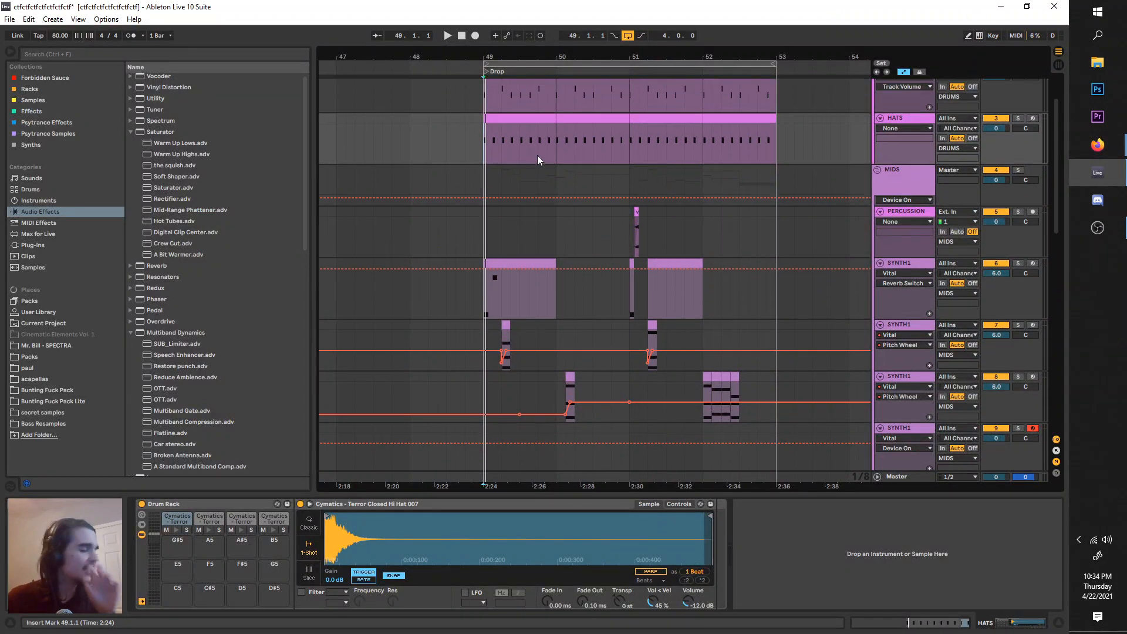
scroll(555, 193, "down", 5)
key("space")
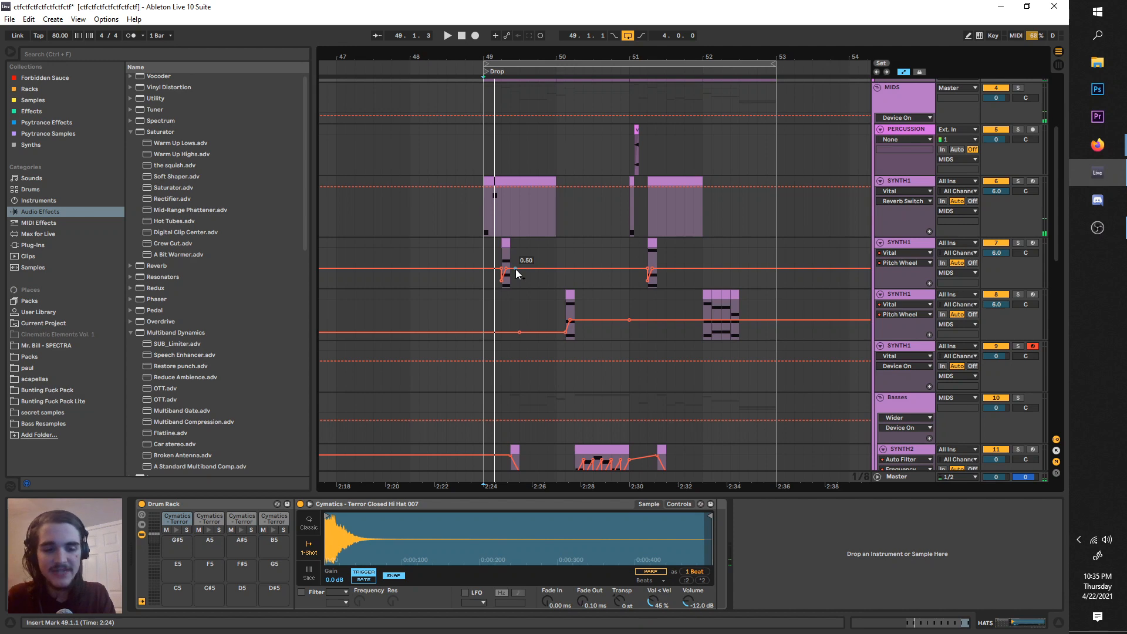
scroll(506, 314, "up", 3)
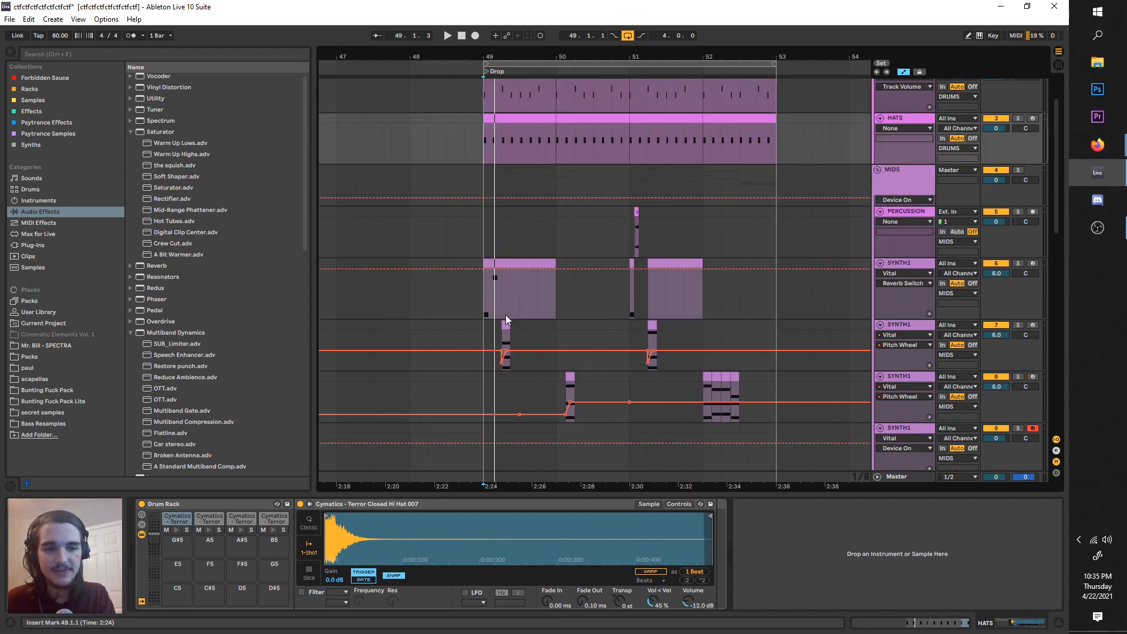
scroll(505, 315, "up", 2)
scroll(505, 316, "down", 12)
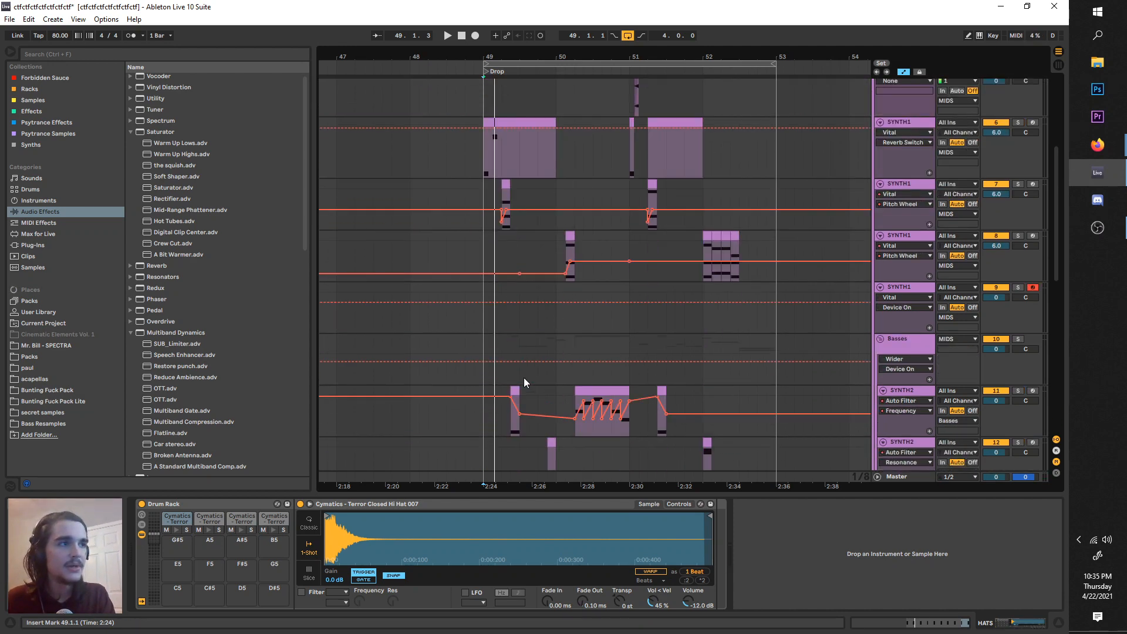
- Solo the first SYNTH2 track in the Basses group and play it from the start of its first clip
scroll(505, 350, "up", 2)
left_click(488, 343)
key("space")
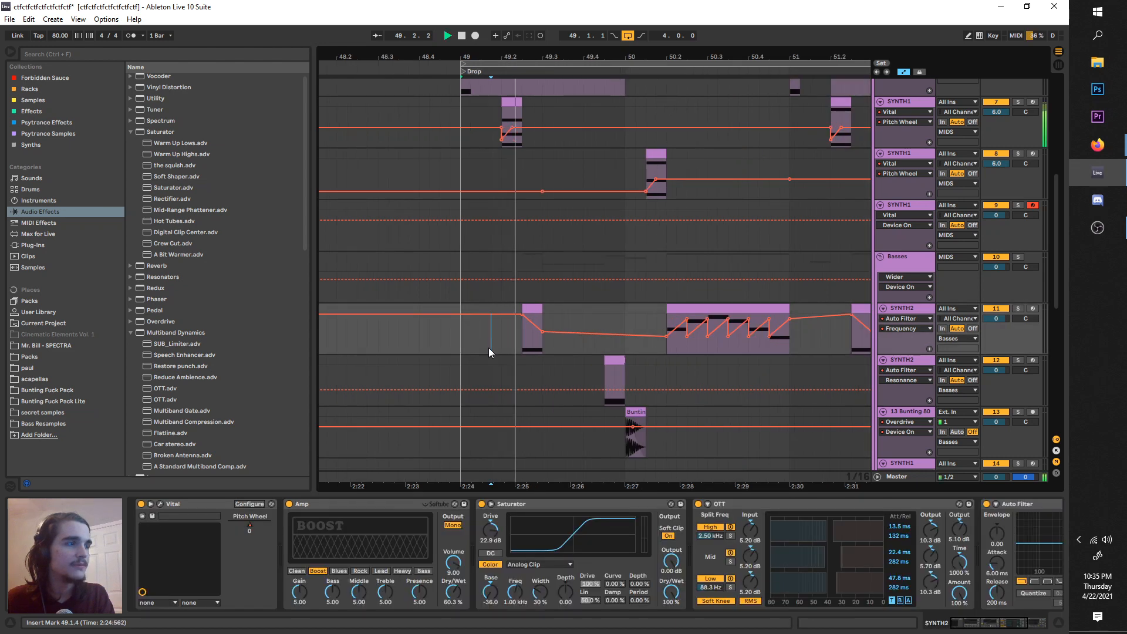
scroll(488, 347, "down", 2)
key("space")
left_click(522, 241)
left_click(1017, 214)
key("space")
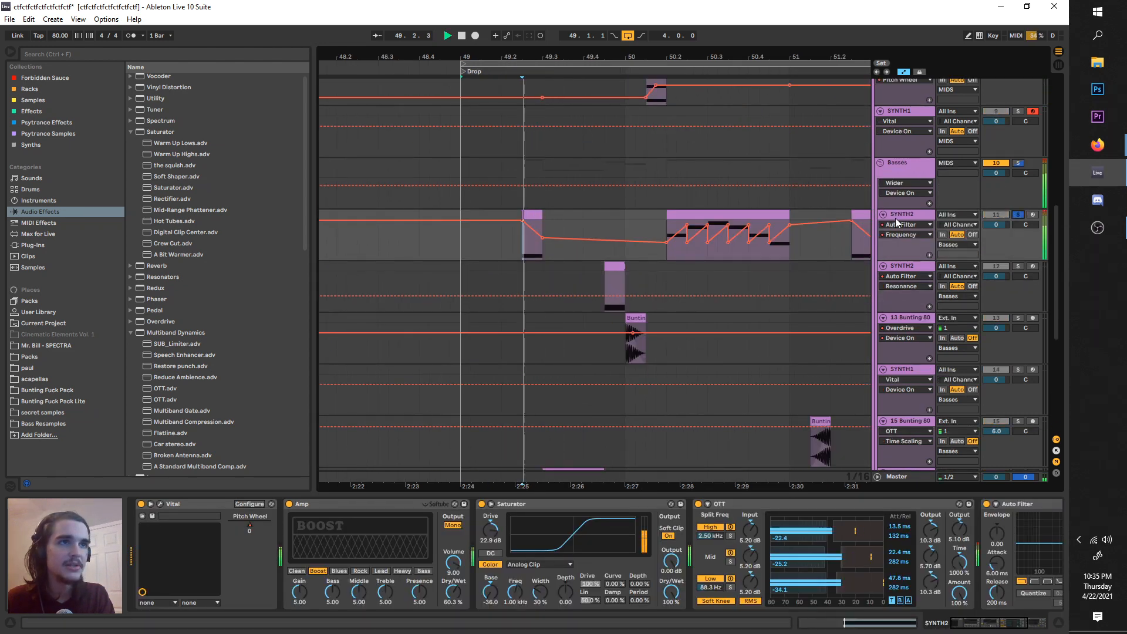
key("space")
- Open the Vital synth on the soloed SYNTH2 track and check its Soft Clip distortion by toggling the effect off and on
left_click(903, 213)
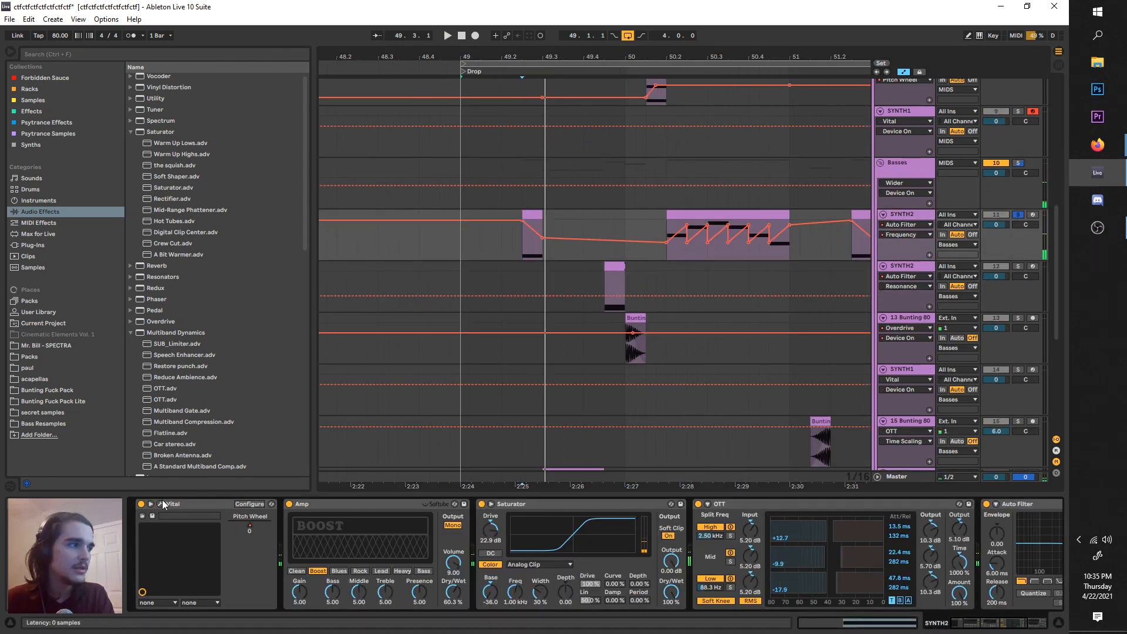
left_click(160, 504)
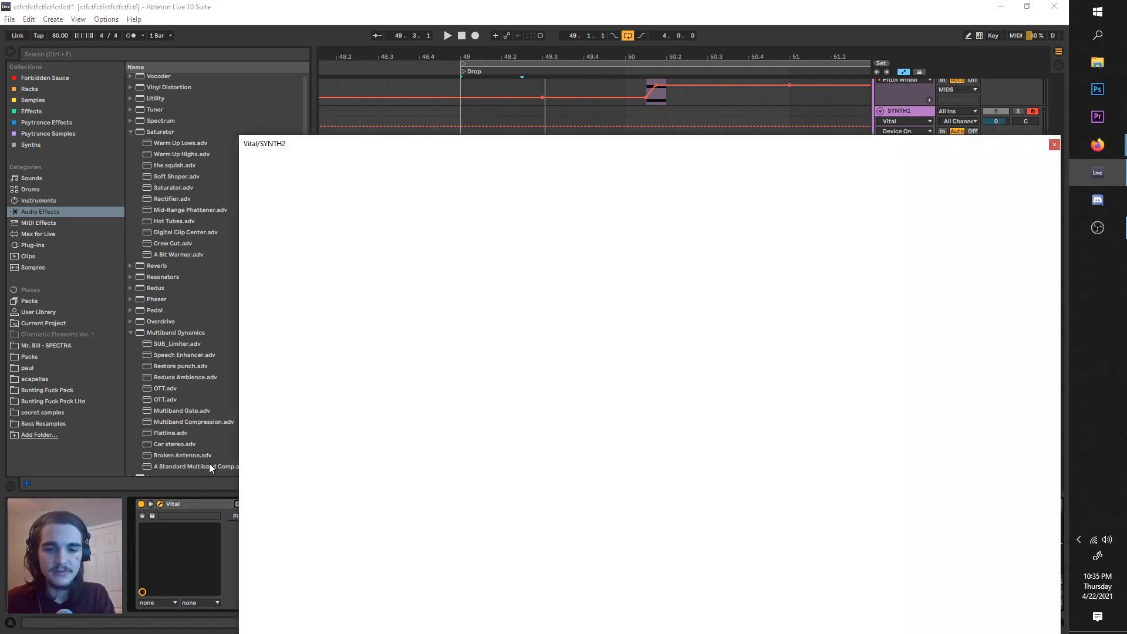
left_click_drag(373, 145, 376, 87)
left_click(364, 112)
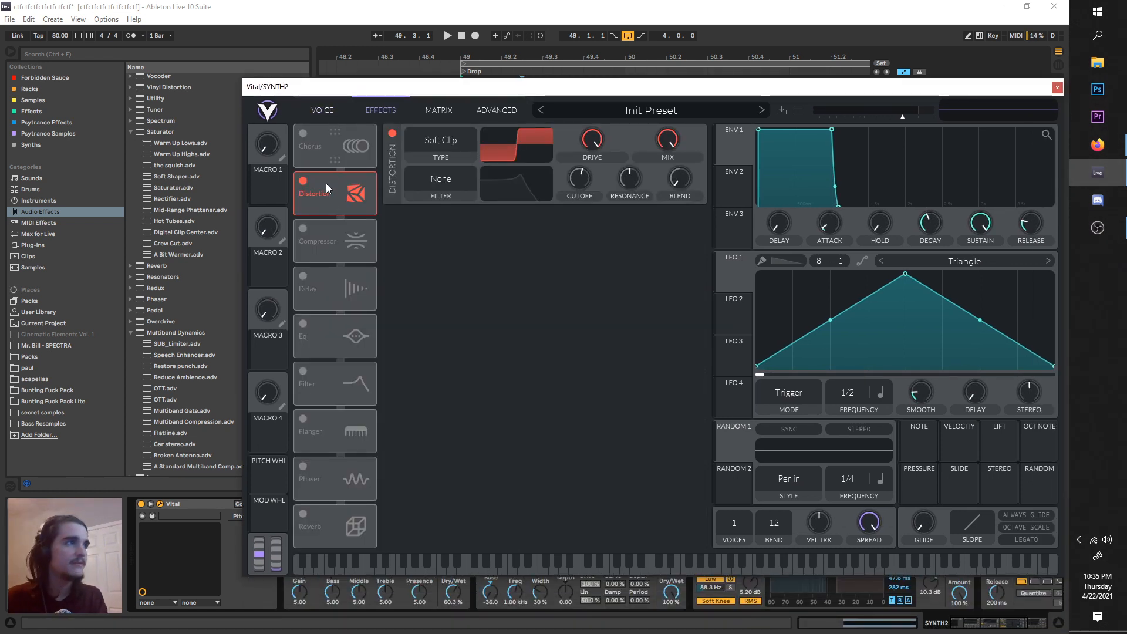
left_click(303, 180)
left_click(303, 180)
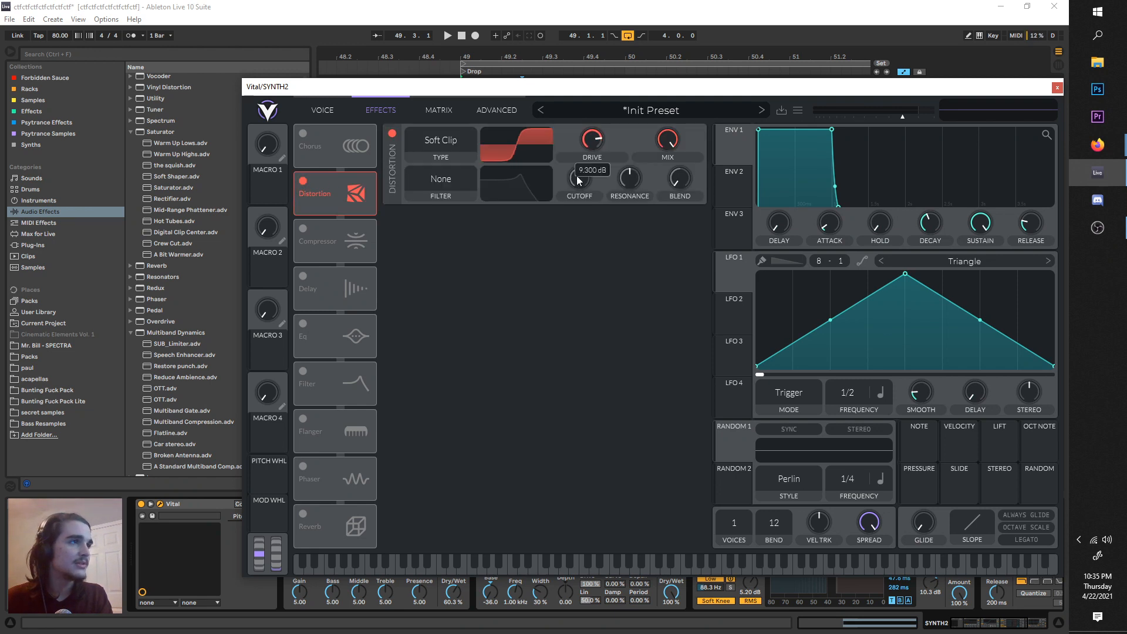
- Inspect oscillator 1's Basic Shapes wavetable in Vital's voice settings and close the synth window
left_click(322, 111)
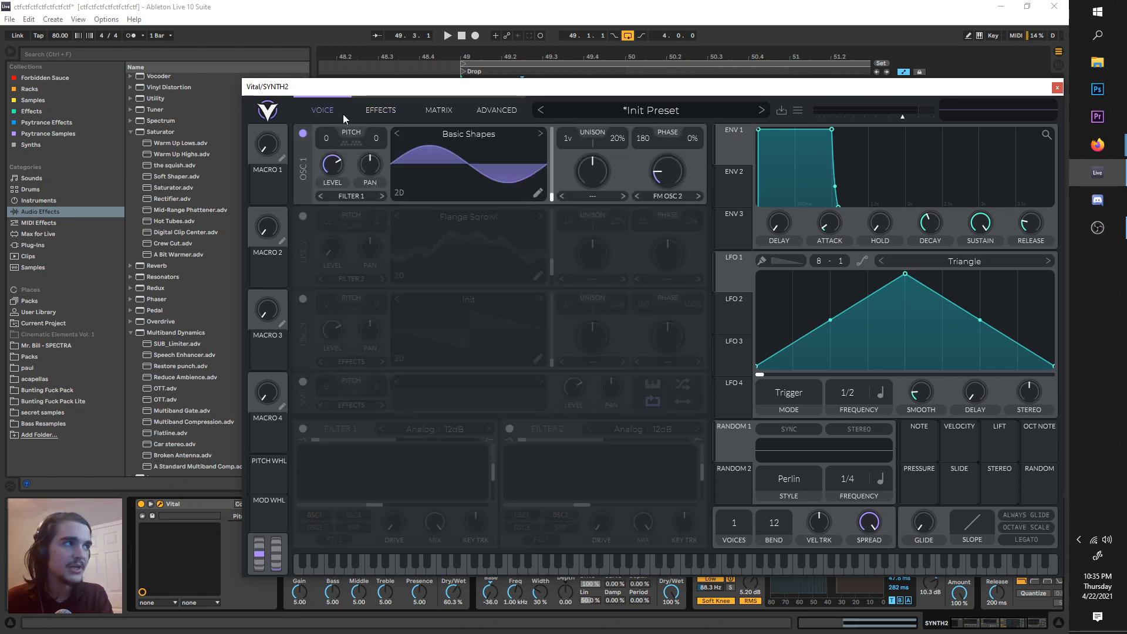
left_click(501, 136)
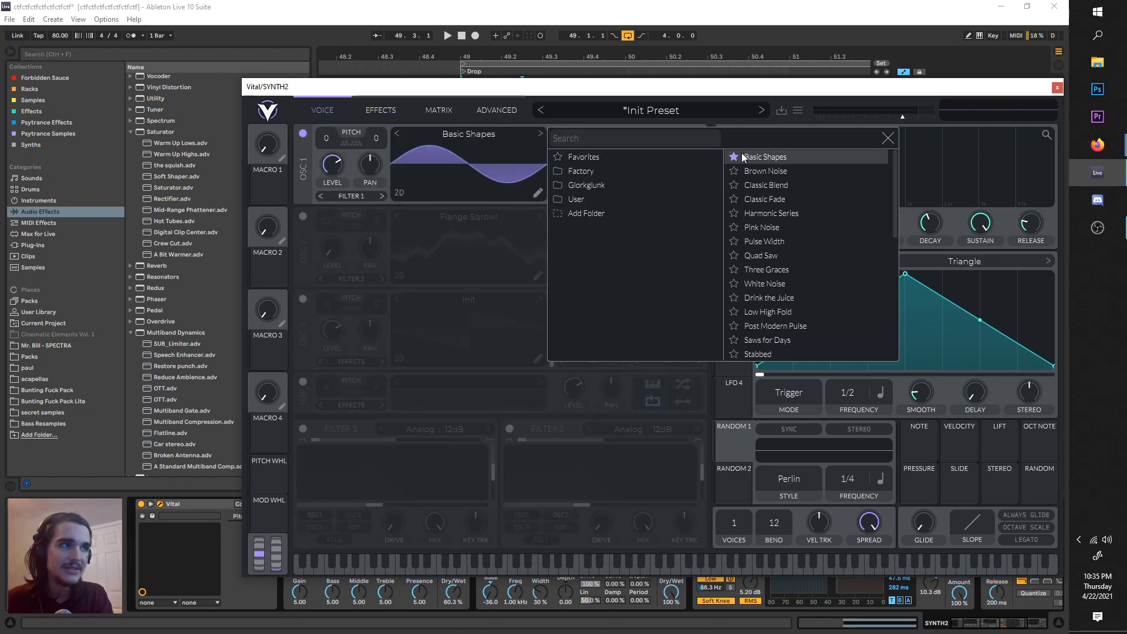
left_click(887, 139)
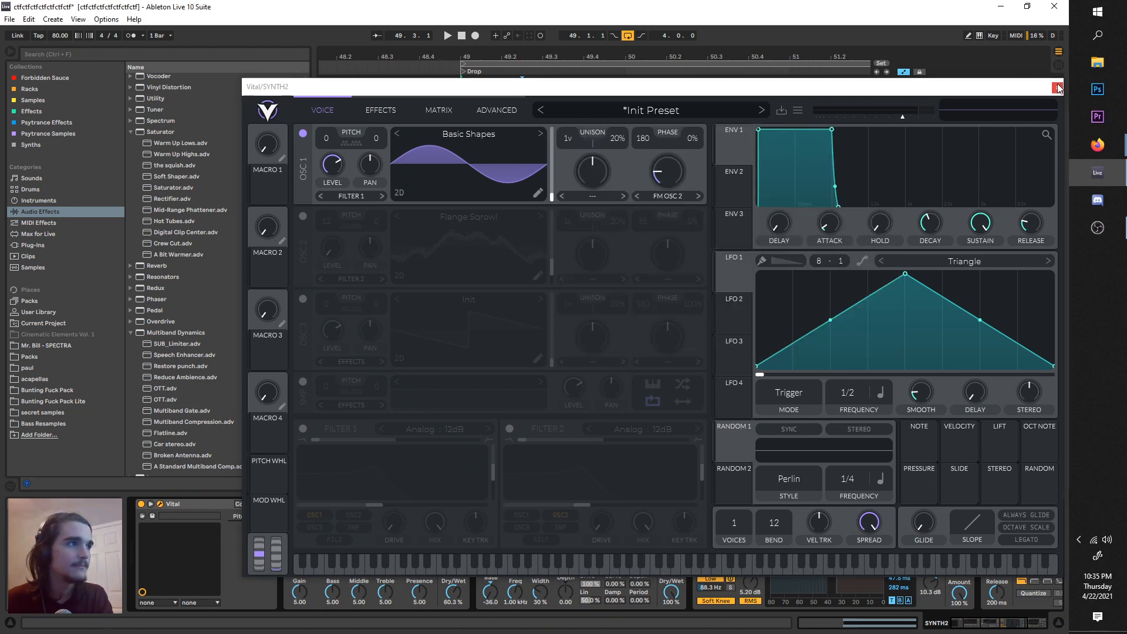
left_click(1058, 87)
- Play the first clip of the soloed SYNTH2 track with its effect chain active
key("space")
left_click(517, 239)
key("space")
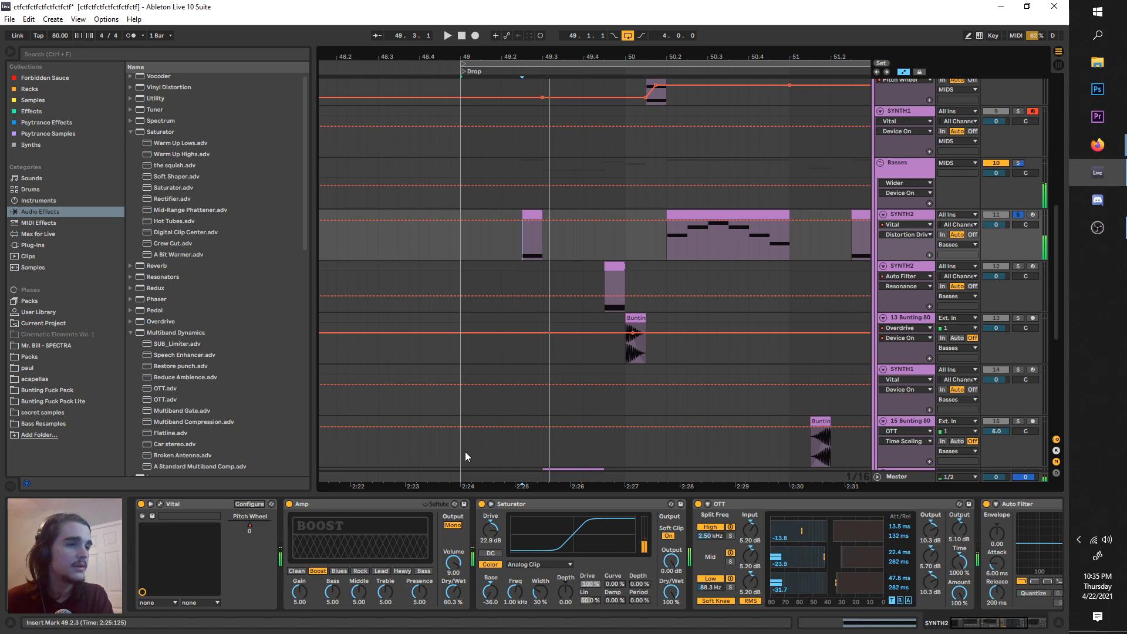
- Bypass the Amp, Saturator, OTT and Auto Filter on the soloed SYNTH2 track and play its clip dry
left_click(288, 503)
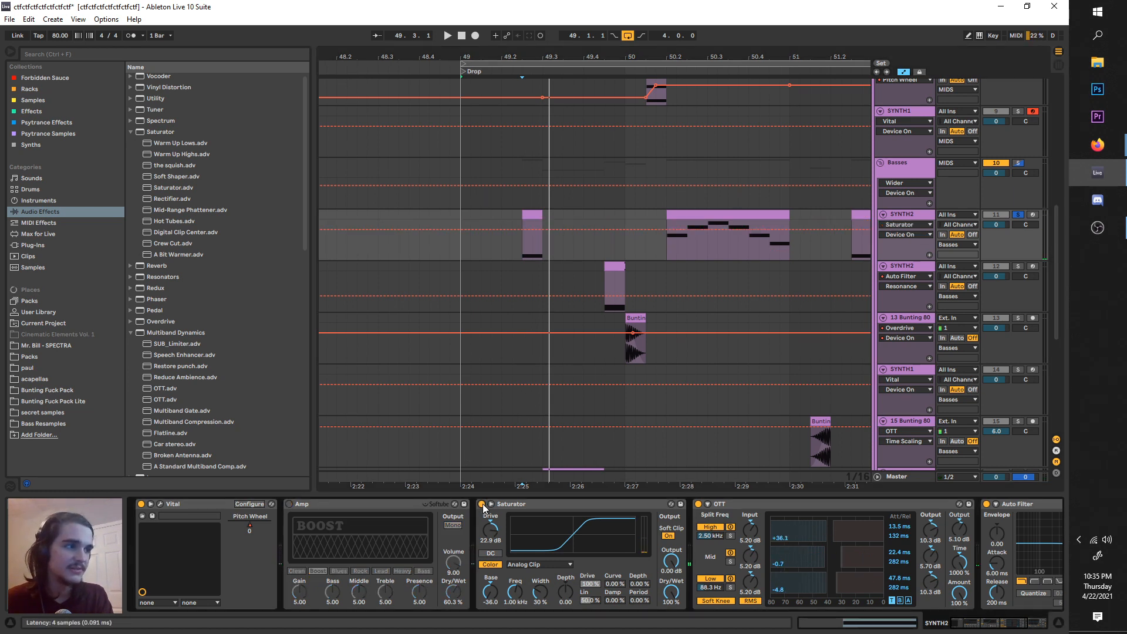
left_click(481, 504)
left_click(698, 504)
scroll(829, 534, "down", 4)
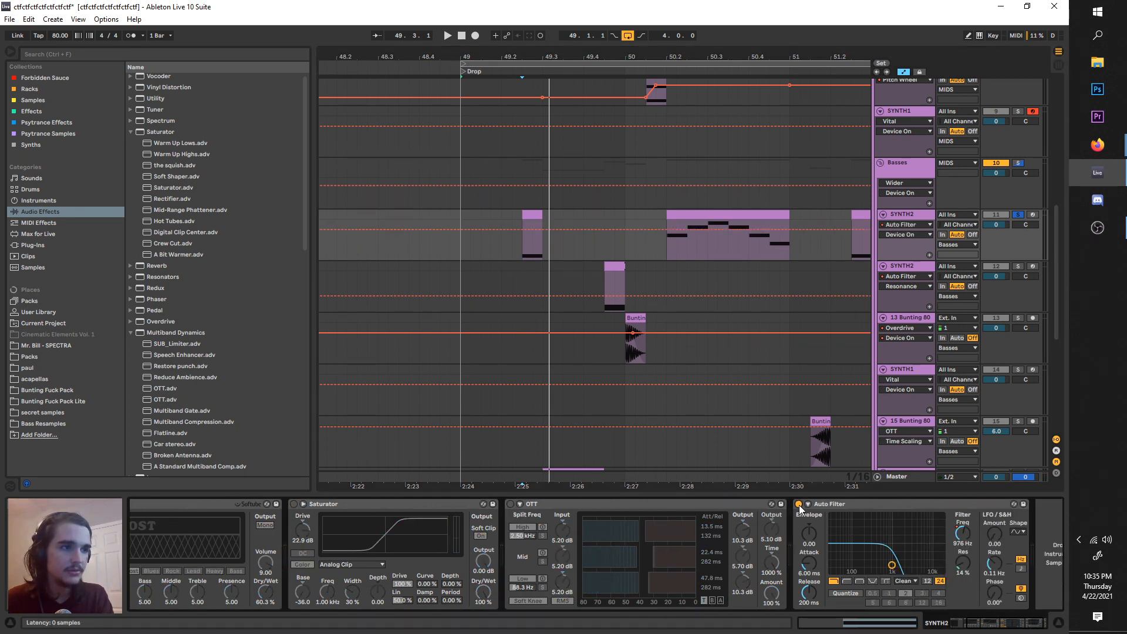
key("space")
left_click(799, 504)
scroll(642, 509, "up", 4)
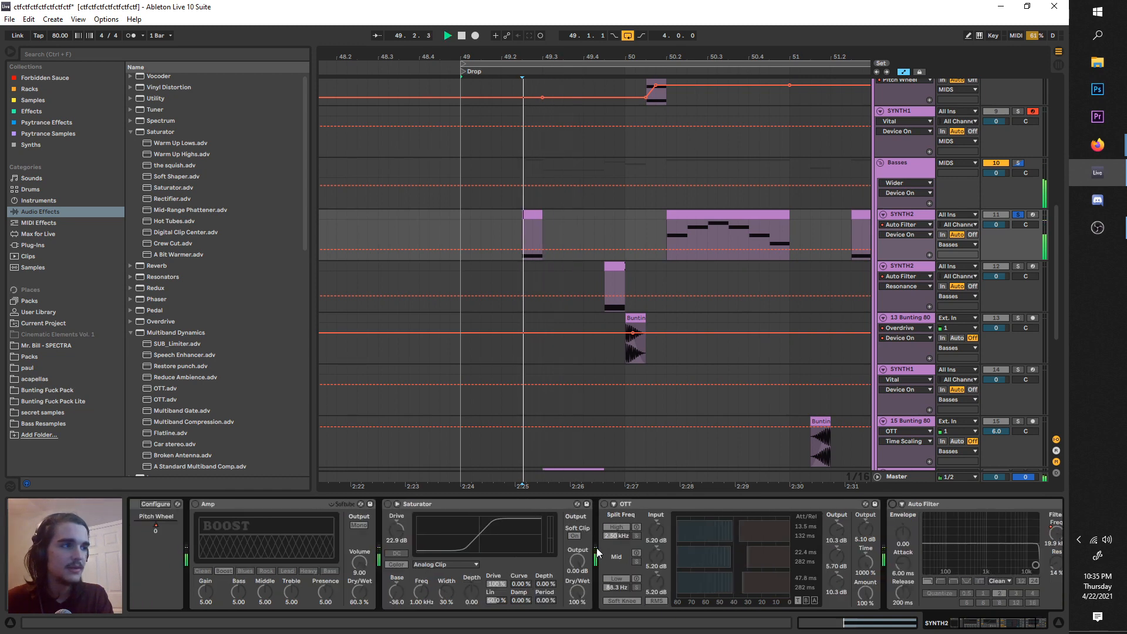
scroll(611, 565, "up", 2)
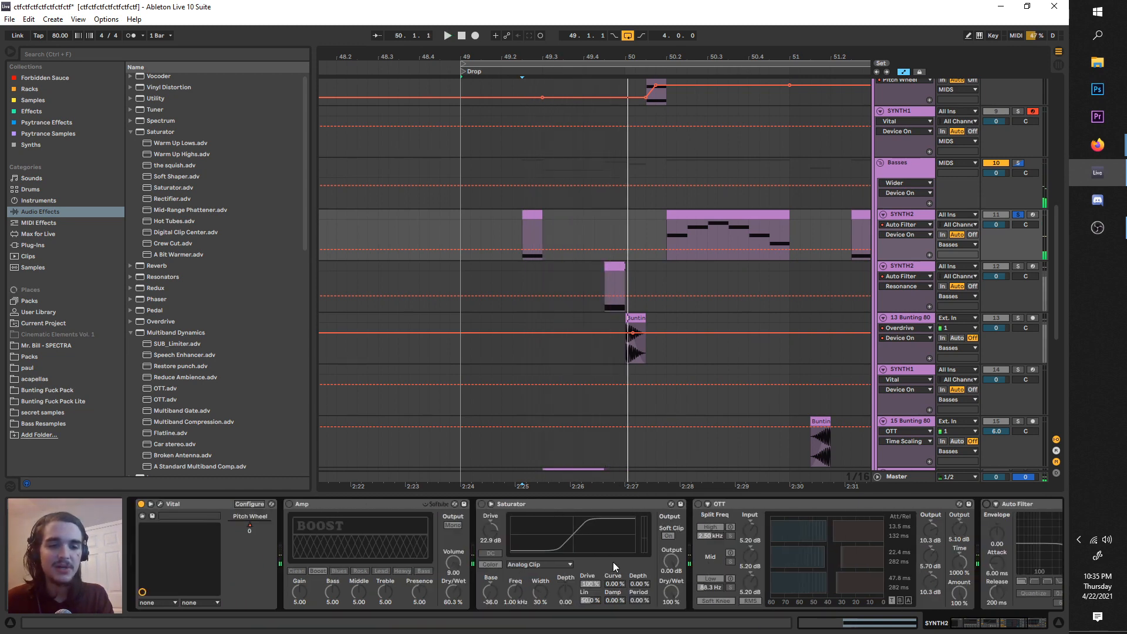
- Search the audio effects browser for "saturat" and "overd", and clear the search
left_click(81, 54)
type("saturat")
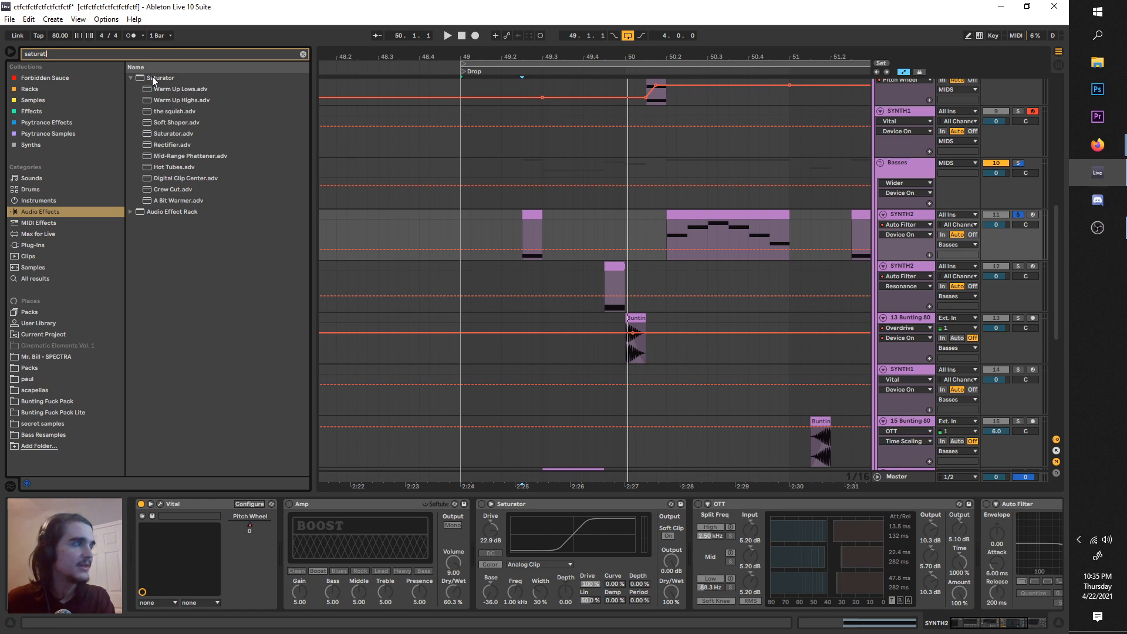
left_click(303, 54)
type("overd")
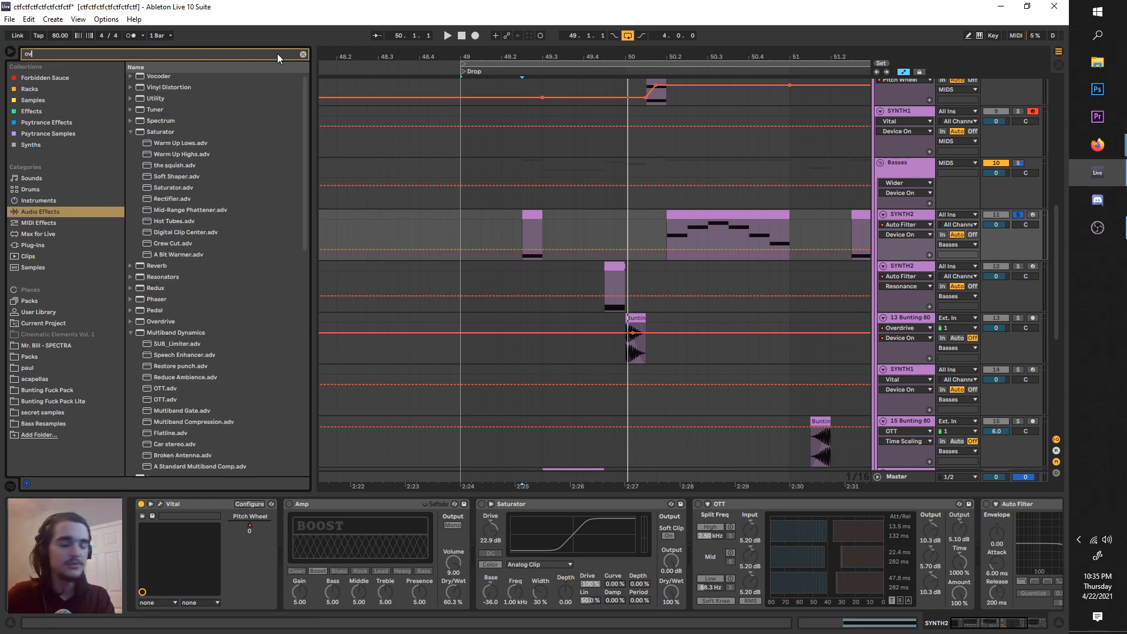
key("BackSpace")
key("BackSpace")
key("BackSpace")
key("BackSpace")
key("BackSpace")
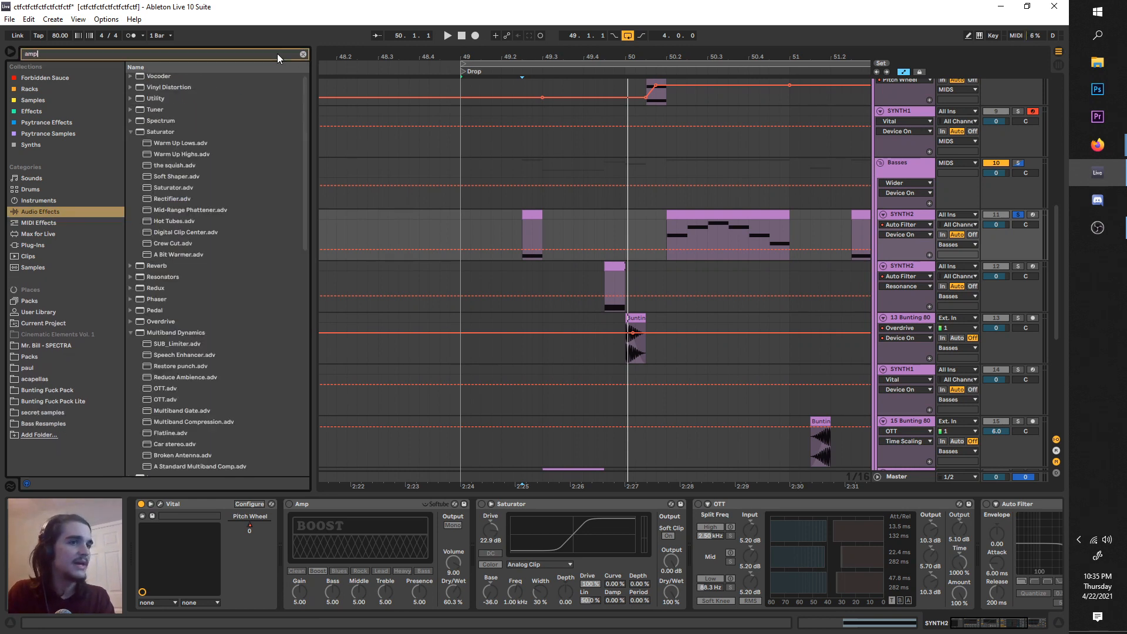
- Search the audio effects browser for "amp" and "ott"
type("am")
key("BackSpace")
key("BackSpace")
type("ott")
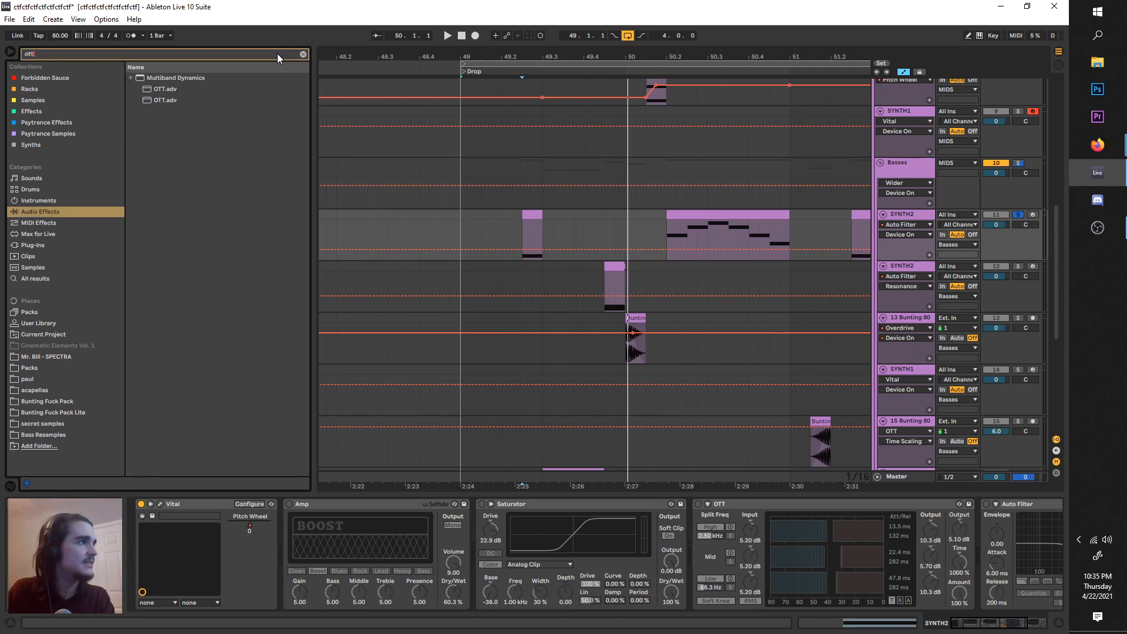
key("BackSpace")
key("BackSpace")
- Search the audio effects for "peda", clear the search and browse the full effects list down to Amp
type("peda")
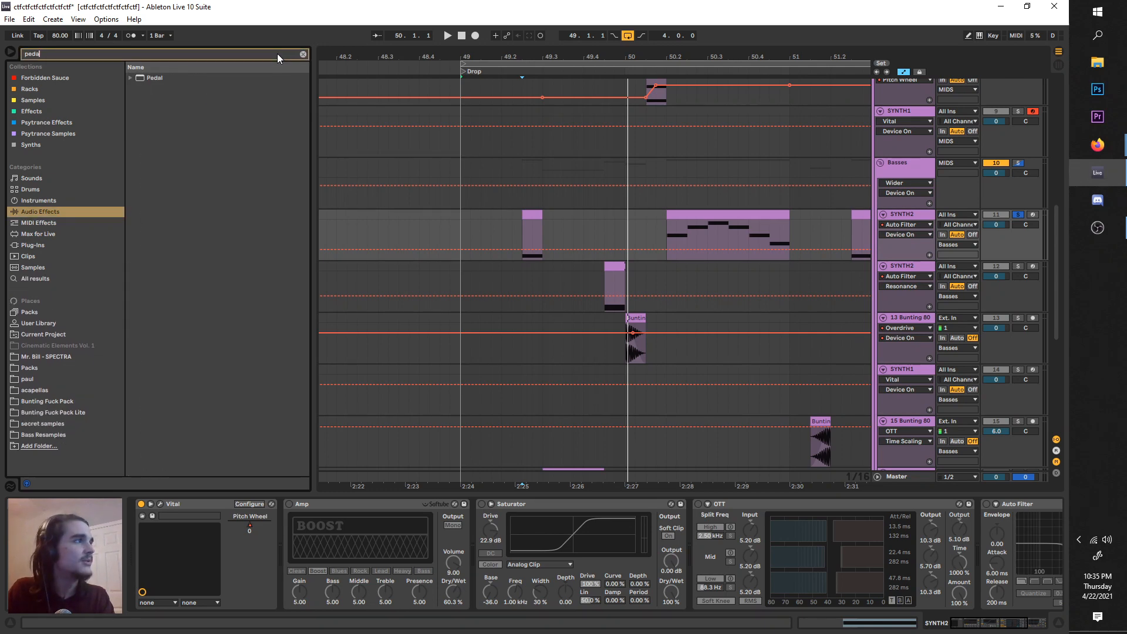
key("BackSpace")
key("BackSpace")
key("BackSpace")
key("BackSpace")
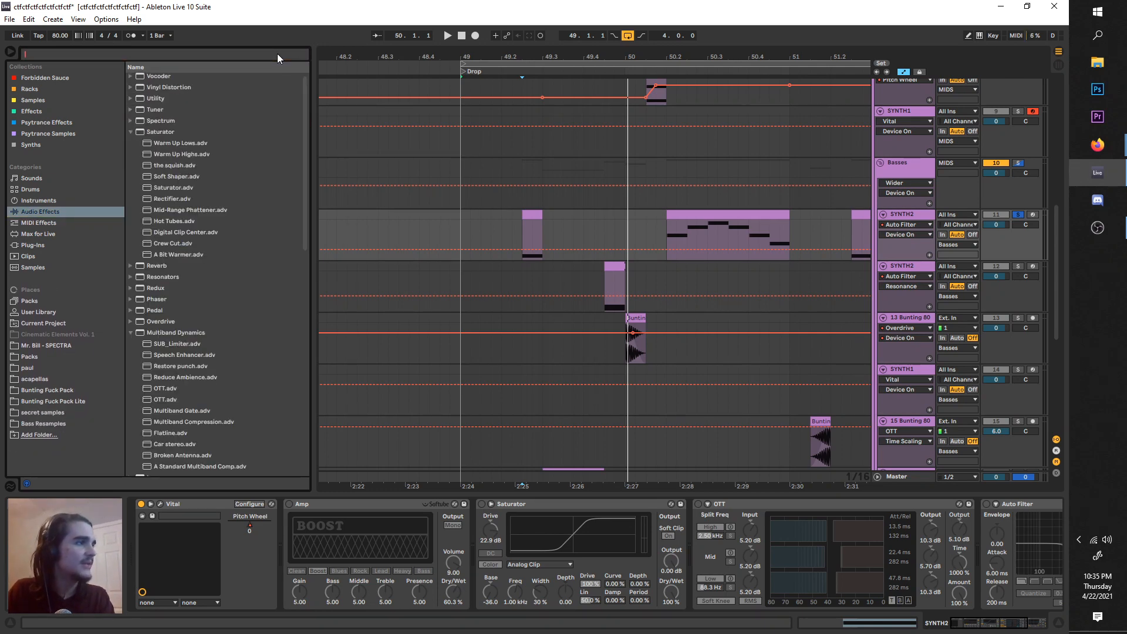
scroll(183, 266, "down", 10)
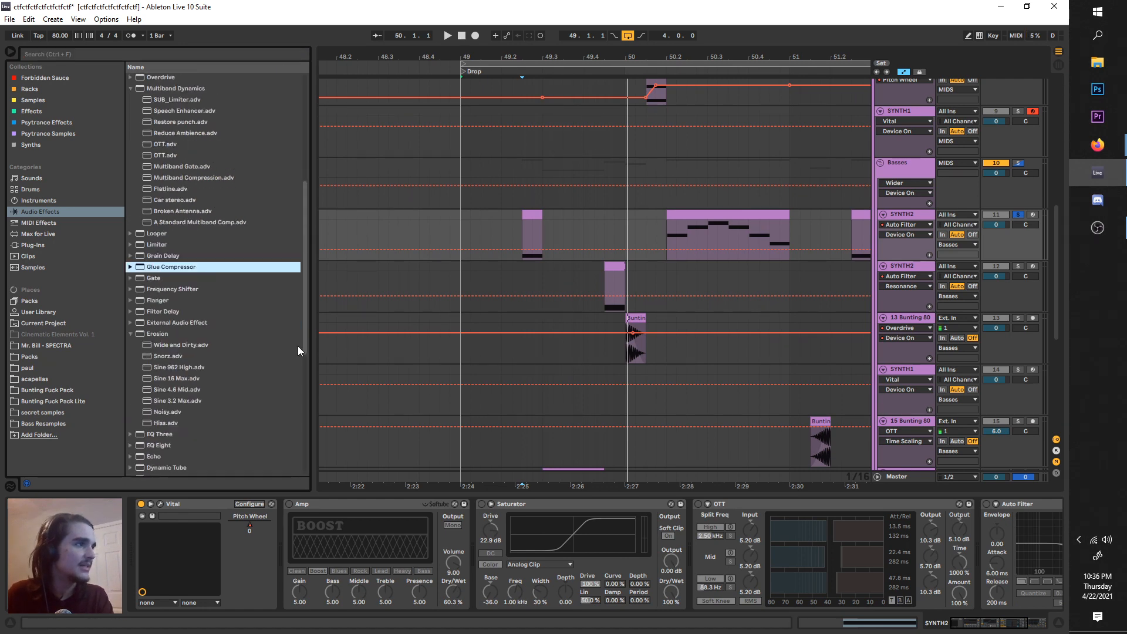
- Play the SYNTH2 clip without effects for comparison, and re-enable only its Amp device
left_click(305, 505)
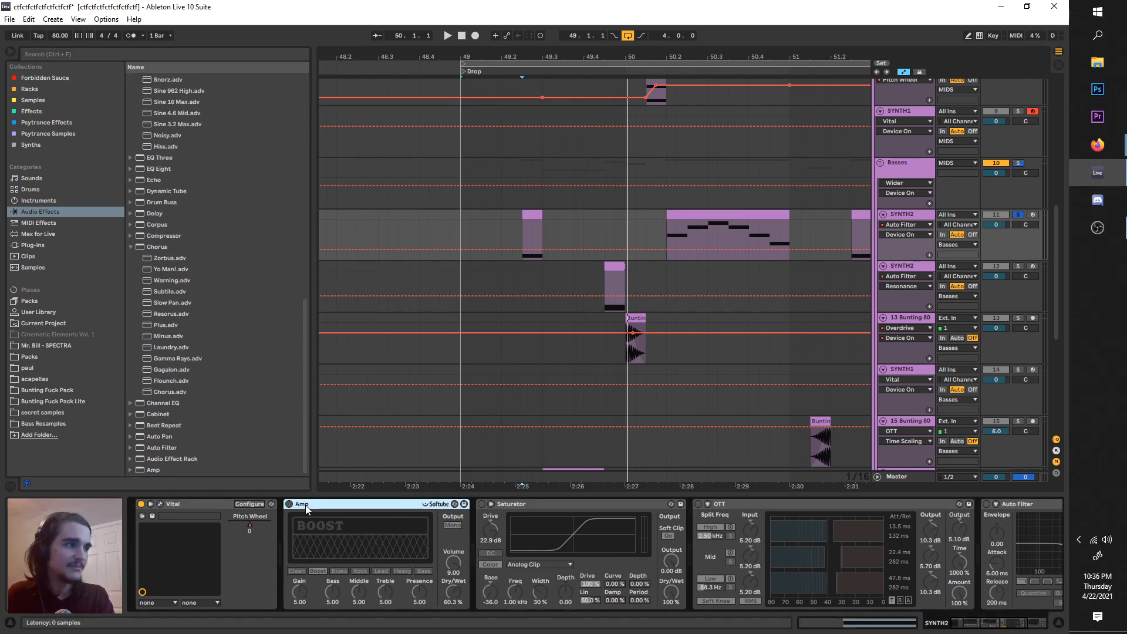
key("space")
left_click(518, 234)
key("space")
key("space")
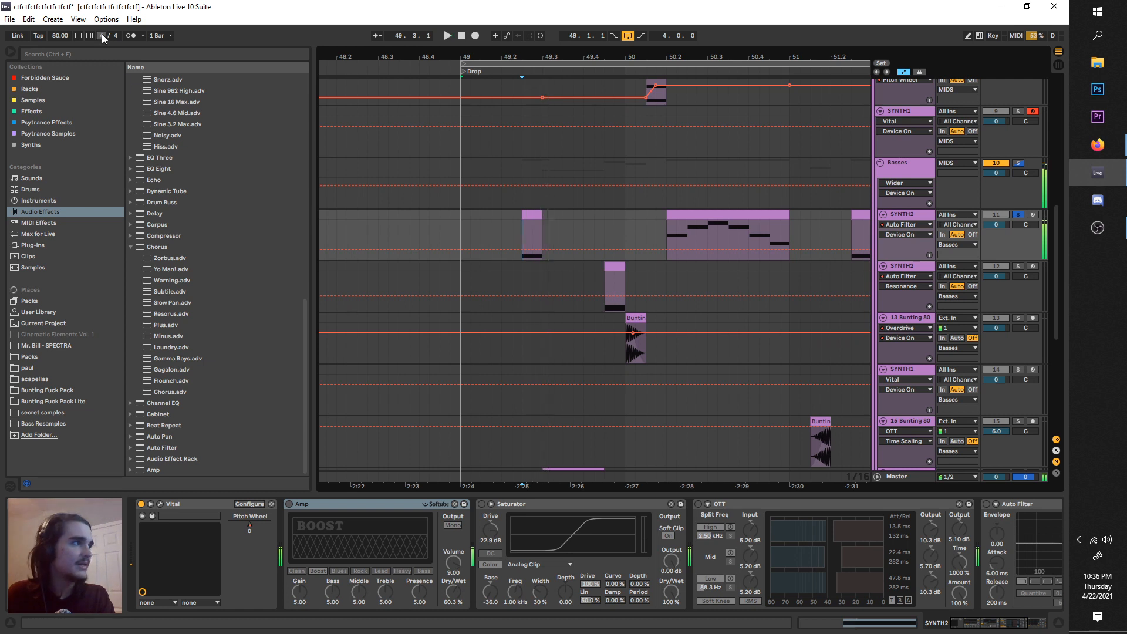
left_click(289, 502)
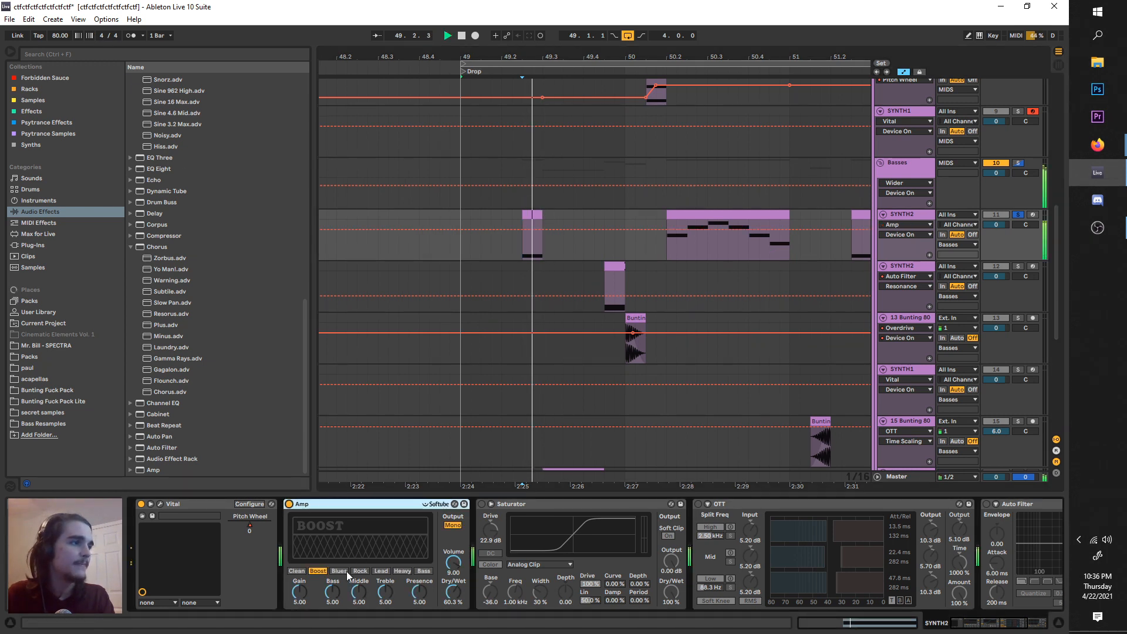
- Audition the Amp's Blues, Rock and Bass types on the first SYNTH2 clip, and return to Boost
left_click(339, 571)
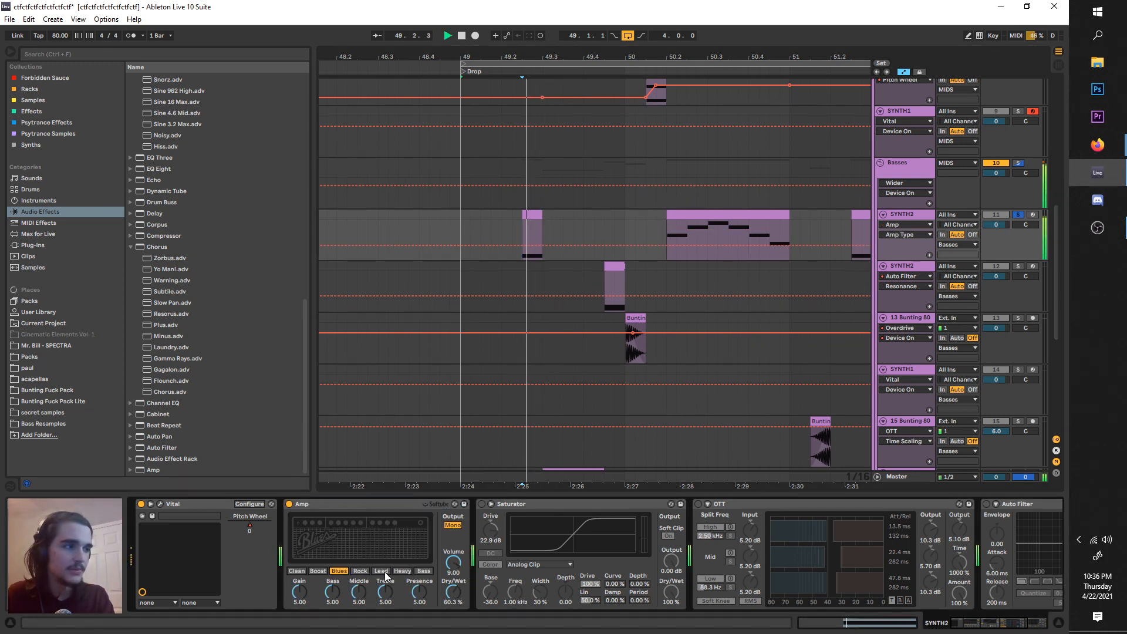
left_click(361, 571)
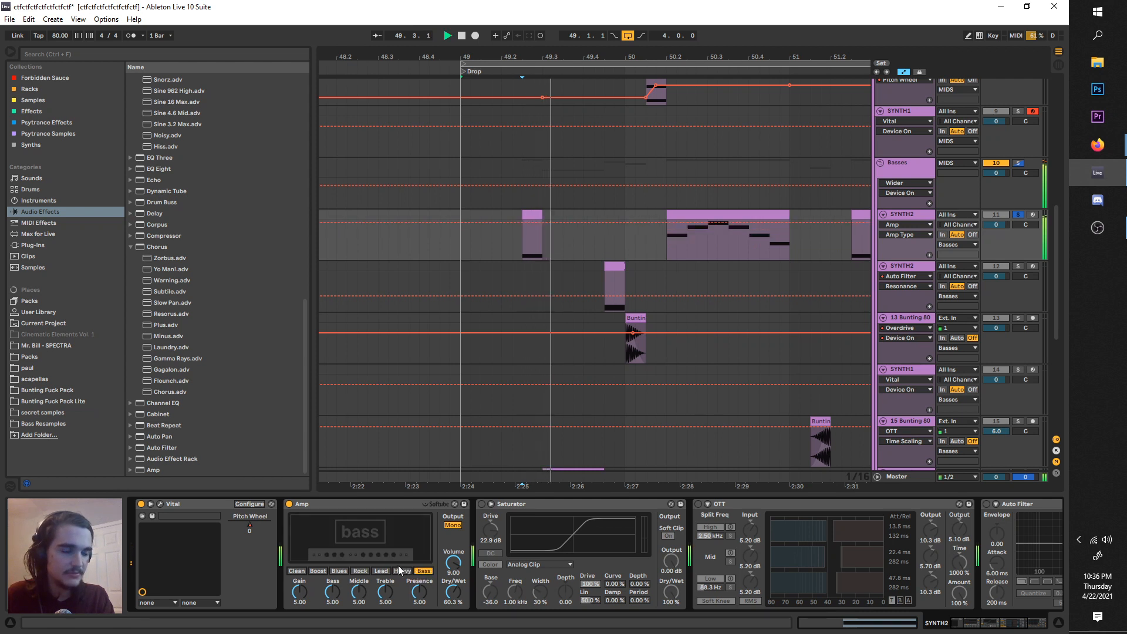
left_click(318, 571)
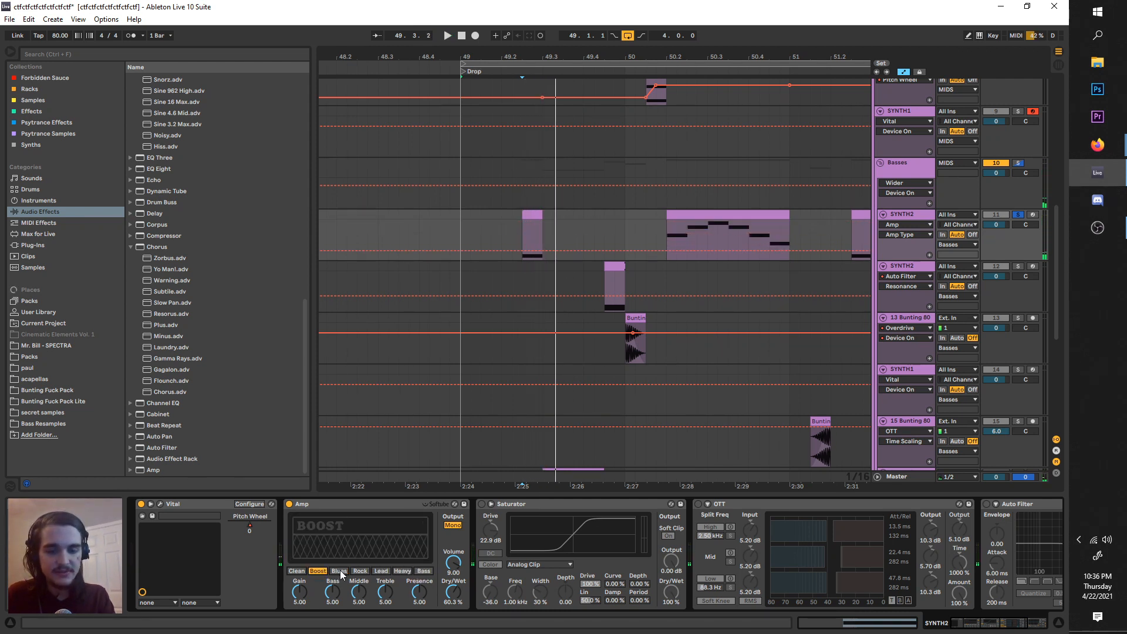
key("space")
- Compare the Amp's Dry/Wet at 100% and about 25% during playback, and settle on 48.4%
left_click_drag(451, 594, 462, 580)
key("space")
key("space")
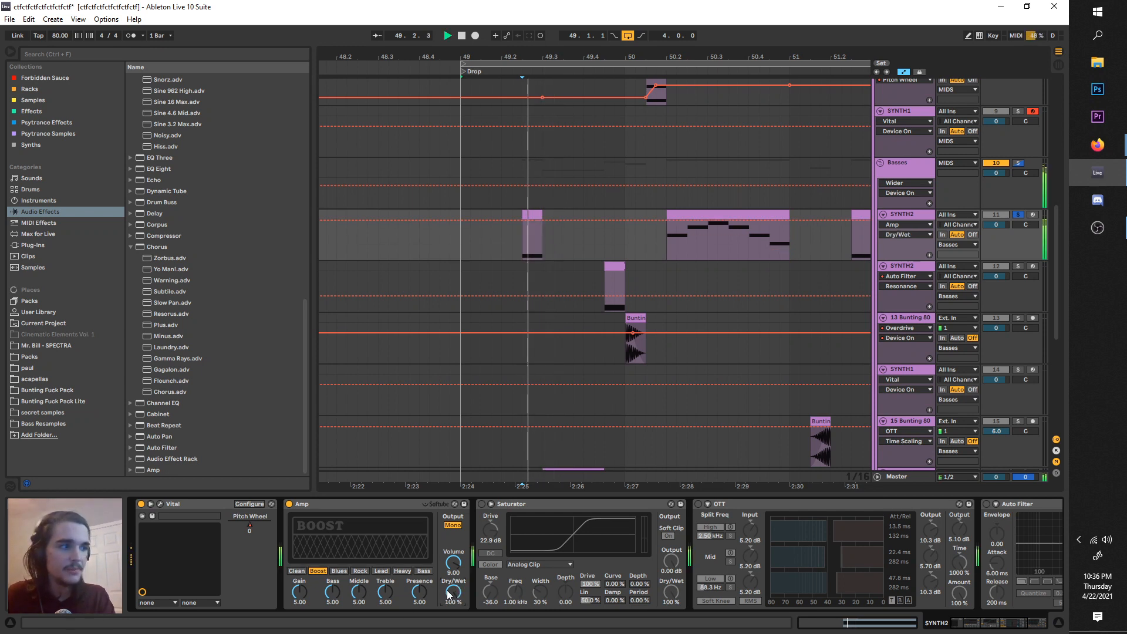
key("space")
key("space")
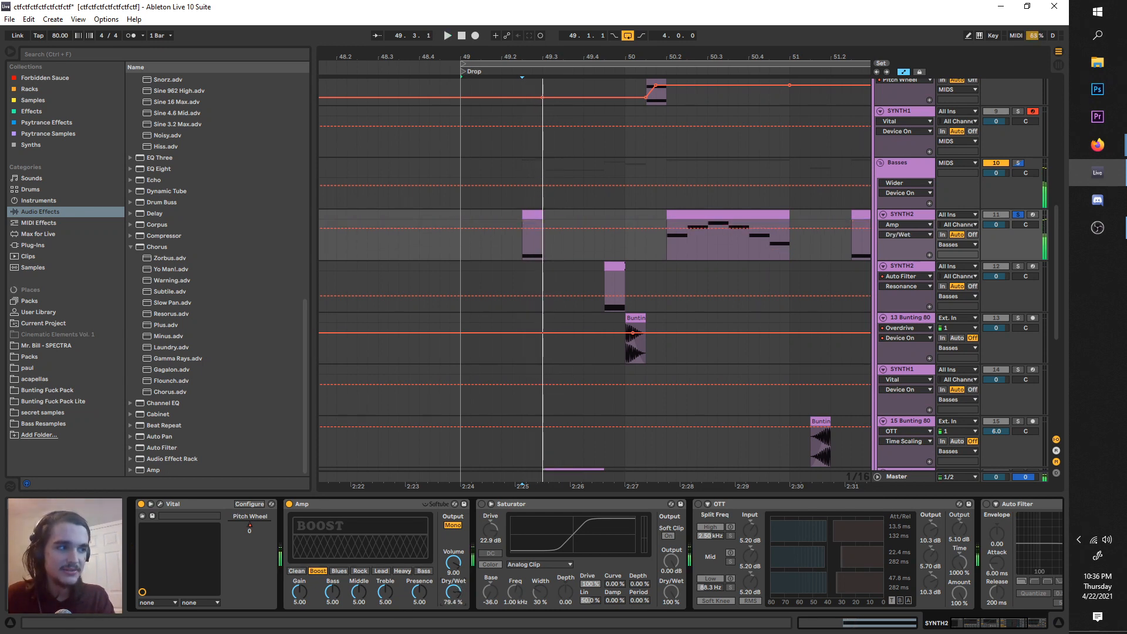
left_click_drag(453, 592, 453, 611)
key("space")
key("space")
key("space")
key("space")
key("space")
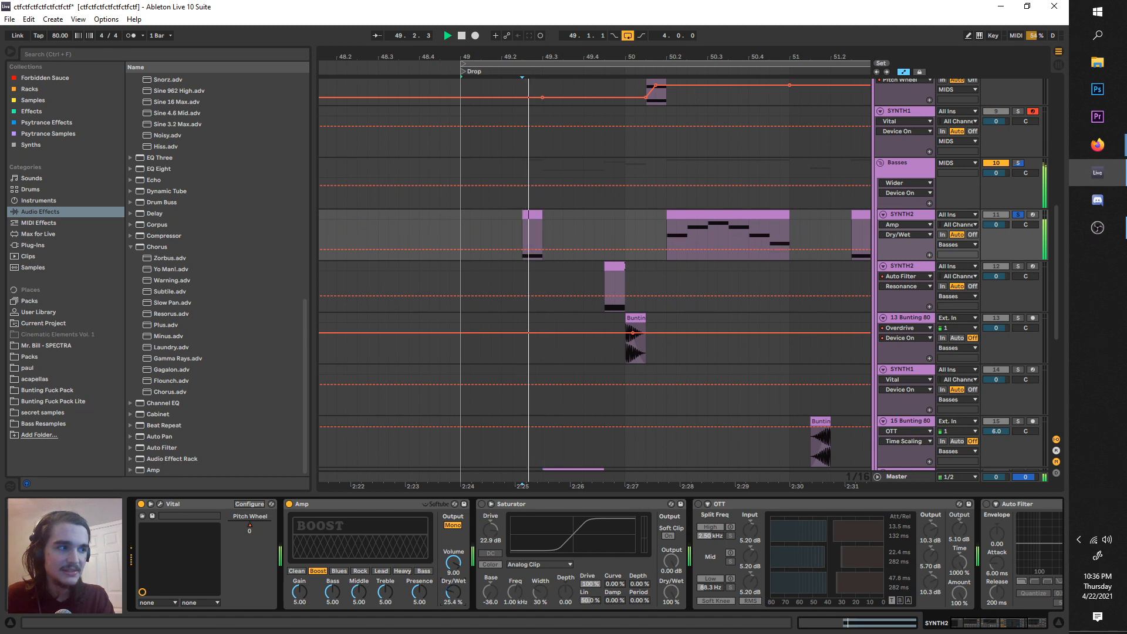
- Audition higher Gain and Middle settings on the Amp, and reset both to 5.00
left_click_drag(298, 596, 297, 567)
key("space")
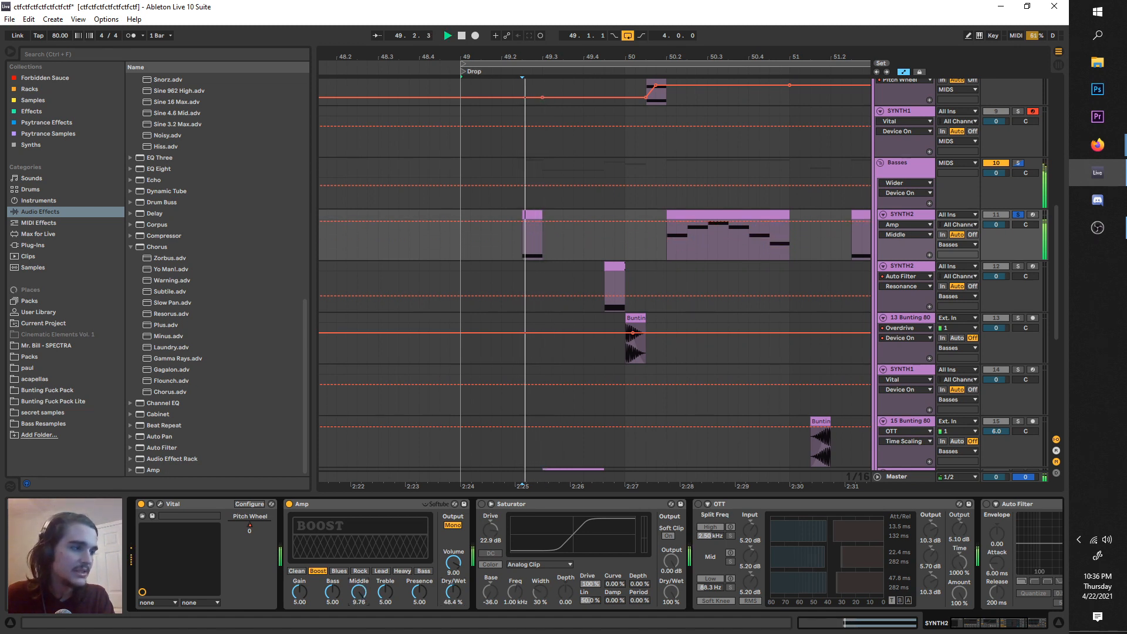
key("space")
key("space")
double_click(298, 596)
key("space")
key("space")
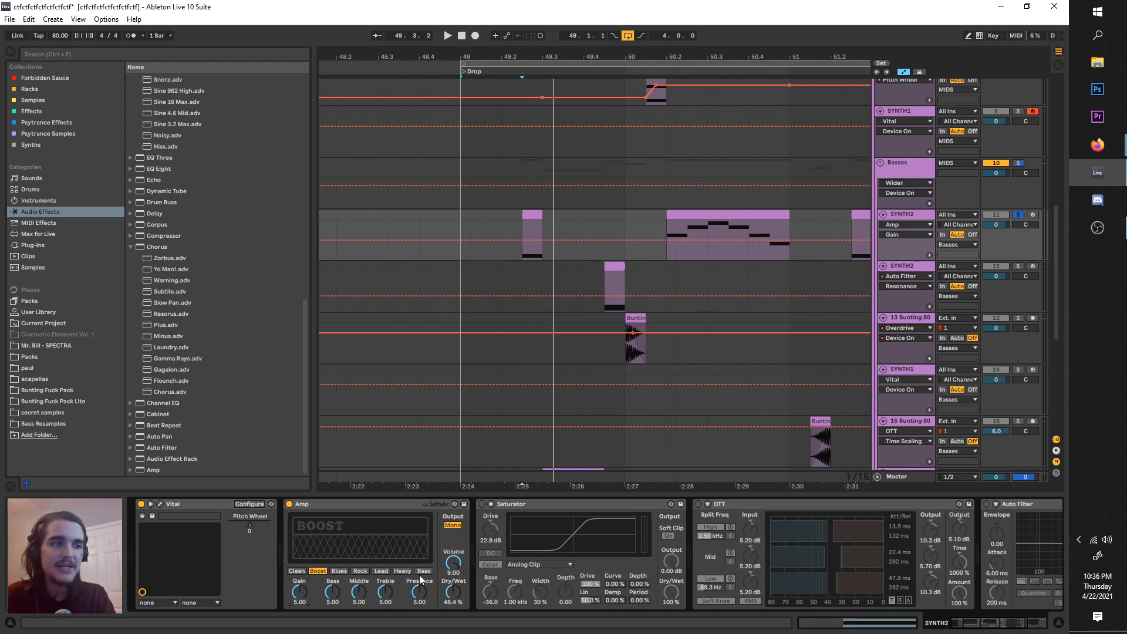
- Draw Amp Treble automation falling to 0.00 across the first SYNTH2 clip, and play it
left_click(523, 240)
mouse_move(535, 240)
left_mouse_down()
mouse_move(534, 222)
mouse_move(534, 259)
left_mouse_up()
key("space")
key("space")
key("space")
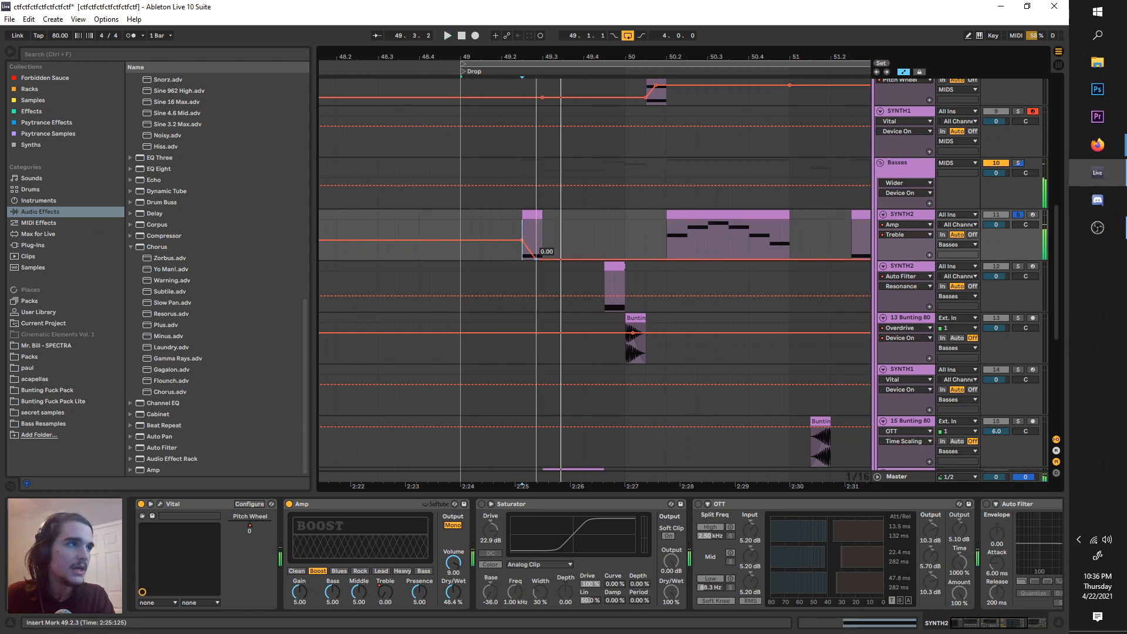
- Try Amp Gain automation rising across the first SYNTH2 clip, and undo the Gain and Treble automation
left_click(299, 592)
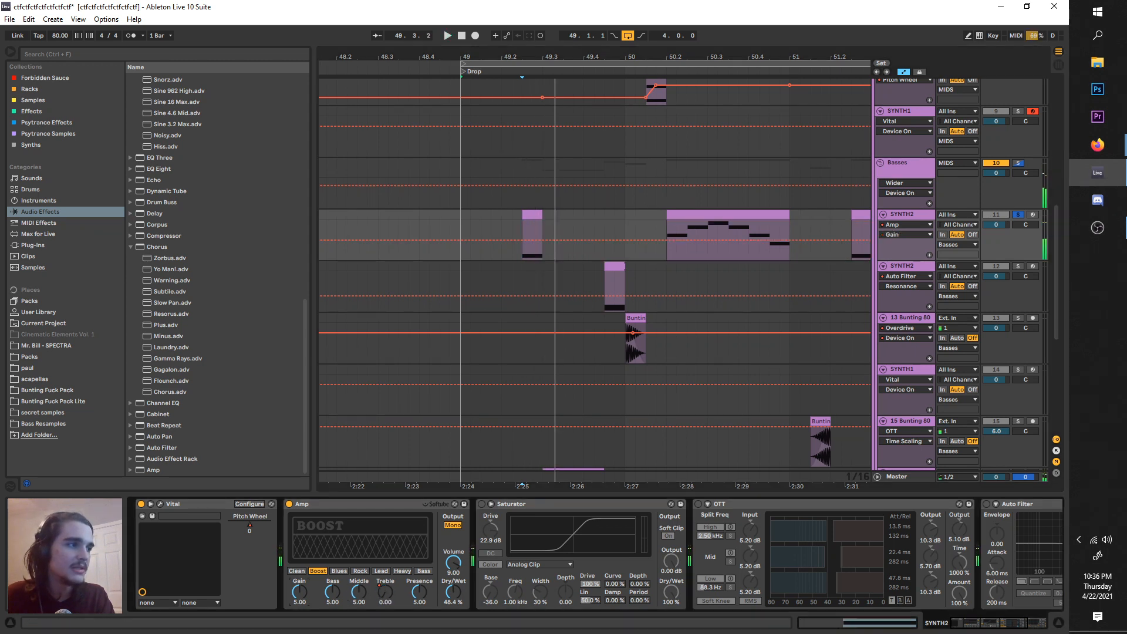
left_click(523, 240)
left_click_drag(537, 240, 538, 221)
key("space")
key("ctrl+z")
key("ctrl+z")
key("ctrl+z")
key("ctrl+z")
key("ctrl+z")
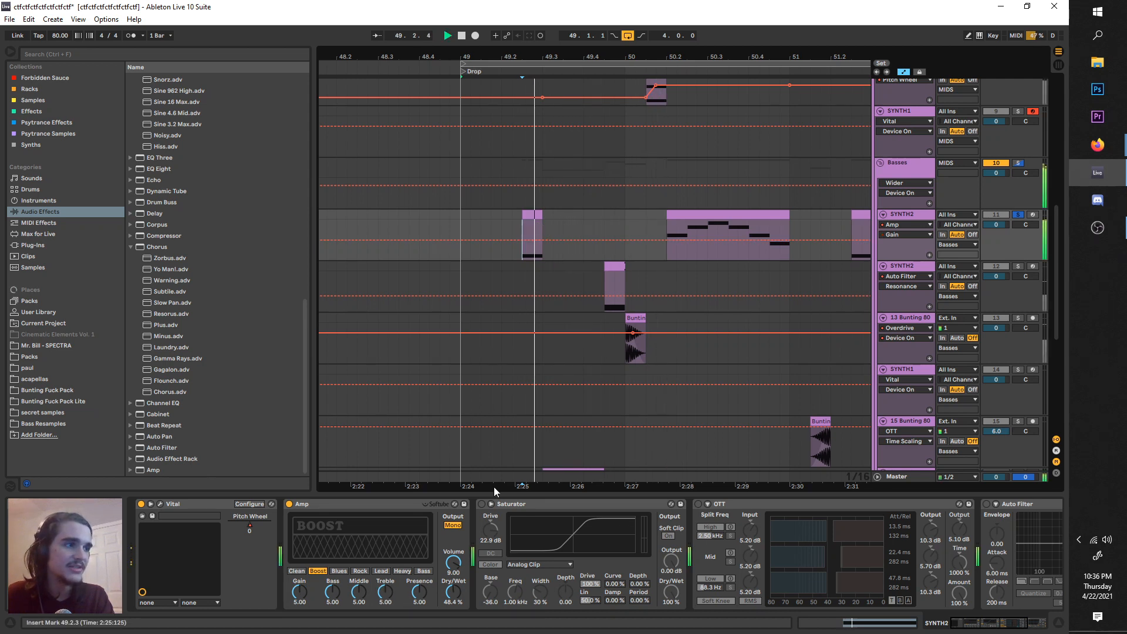
- Enable the Saturator on SYNTH2, set its Drive to 22.3 dB, and play the clip
key("space")
left_click(481, 504)
left_click(482, 504)
key("space")
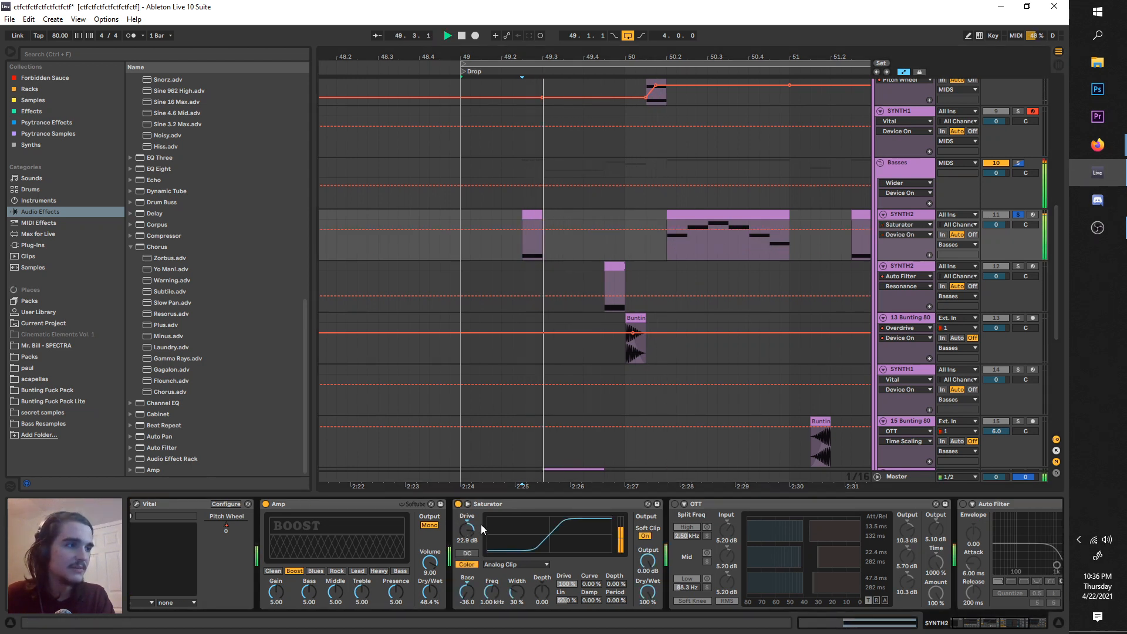
left_click(457, 504)
key("space")
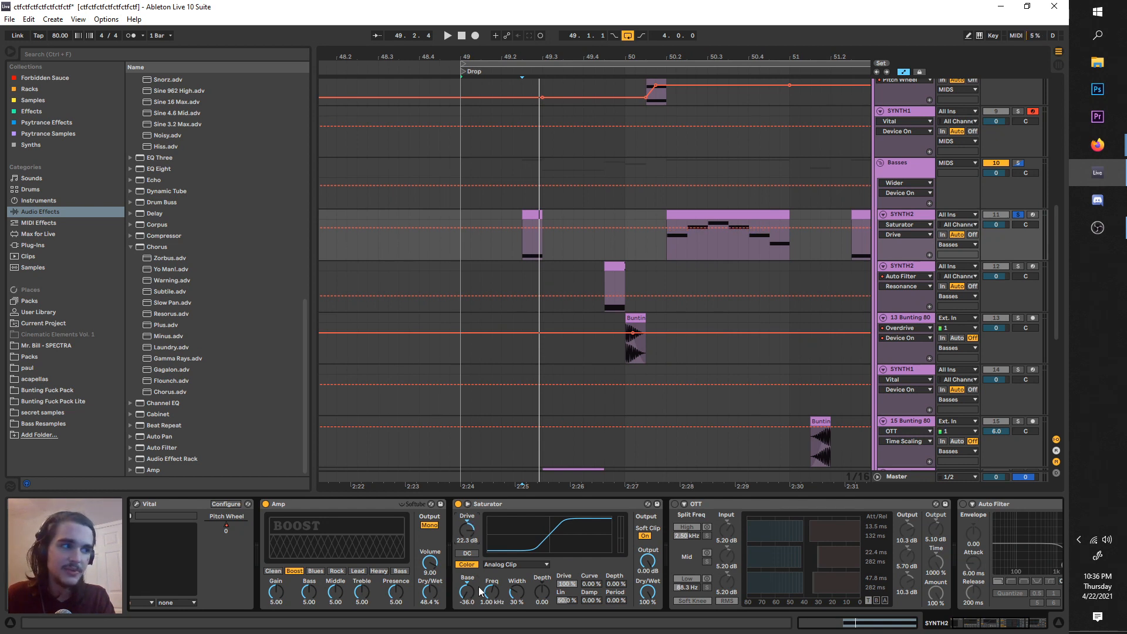
- Audition higher Base values on the Saturator, such as 2.86 and 14.9, and return Base to -36.0
key("space")
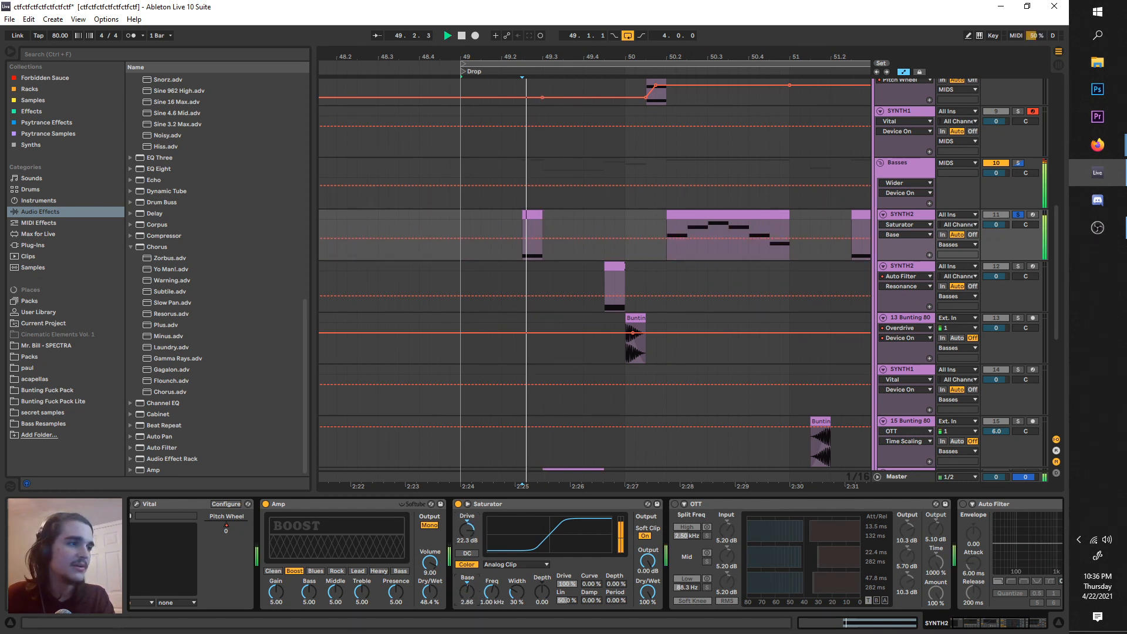
key("space")
key("space")
key("space")
key("space")
key("space")
key("space")
key("space")
key("space")
key("space")
key("space")
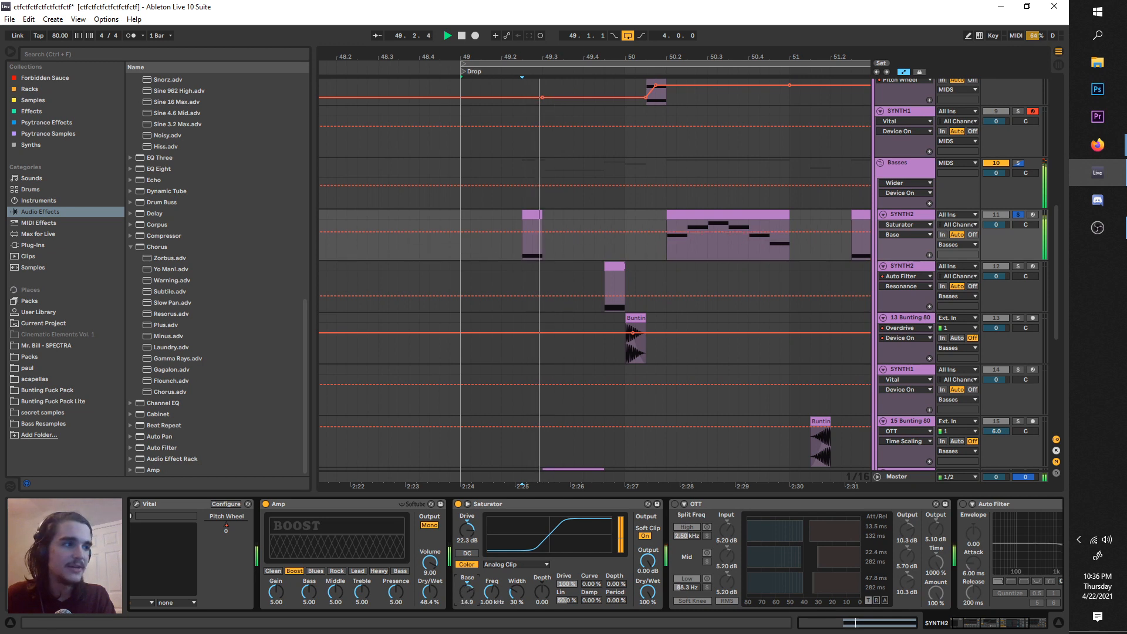
left_click_drag(473, 586, 470, 593)
key("space")
key("space")
key("space")
key("space")
key("space")
key("space")
key("space")
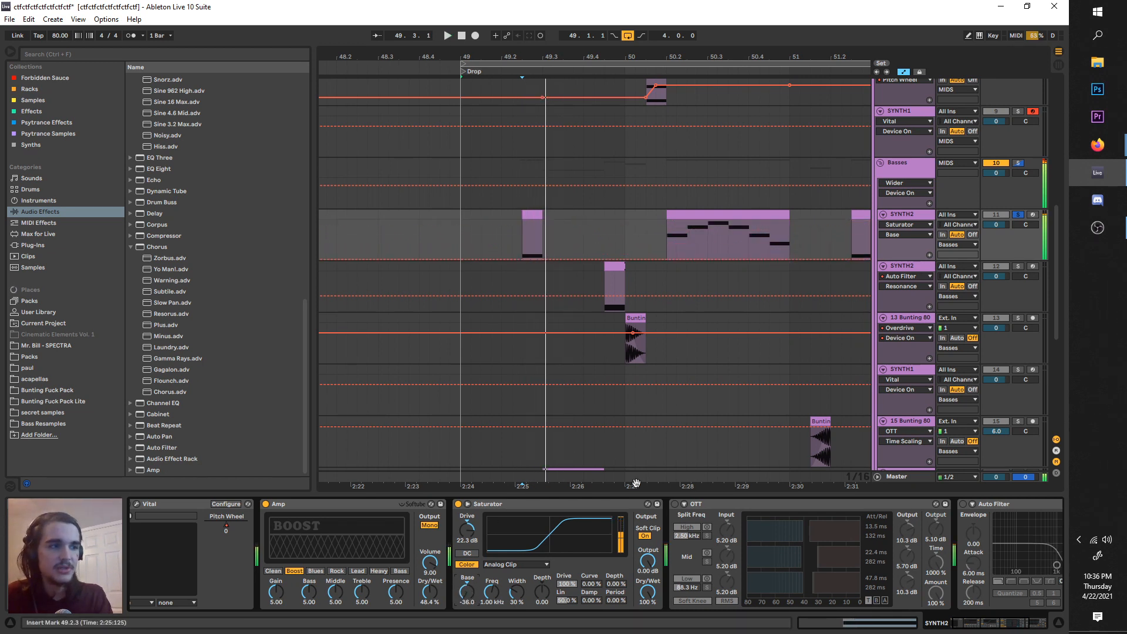
- Compare the SYNTH2 clip with OTT on and off during playback, and leave OTT enabled
scroll(671, 514, "right", 2)
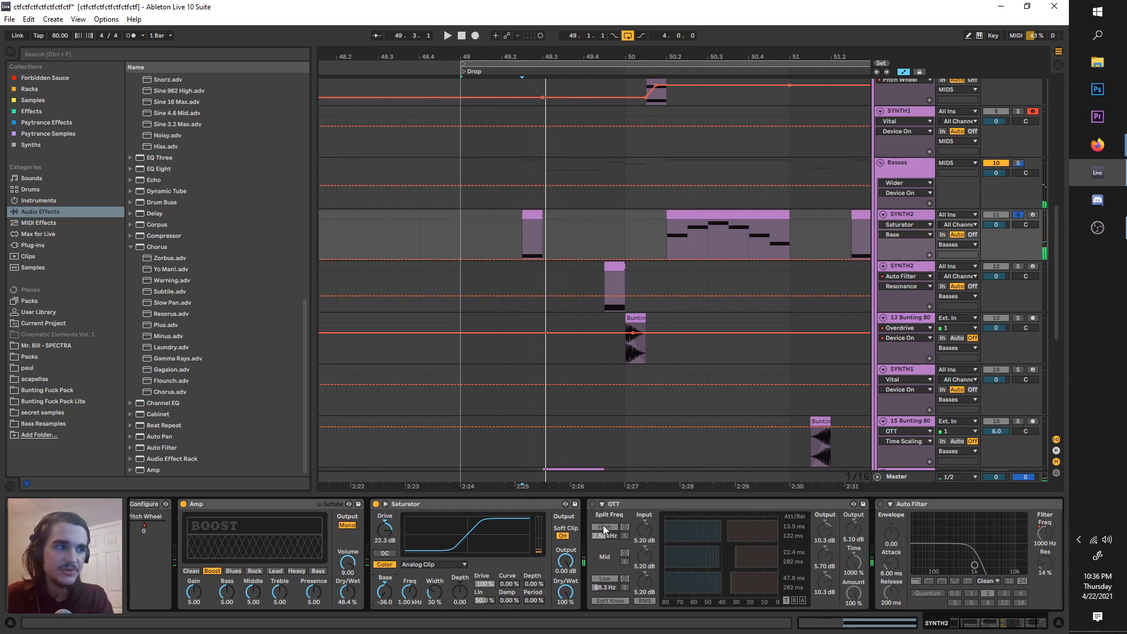
scroll(603, 526, "right", 1)
key("space")
left_click(546, 504)
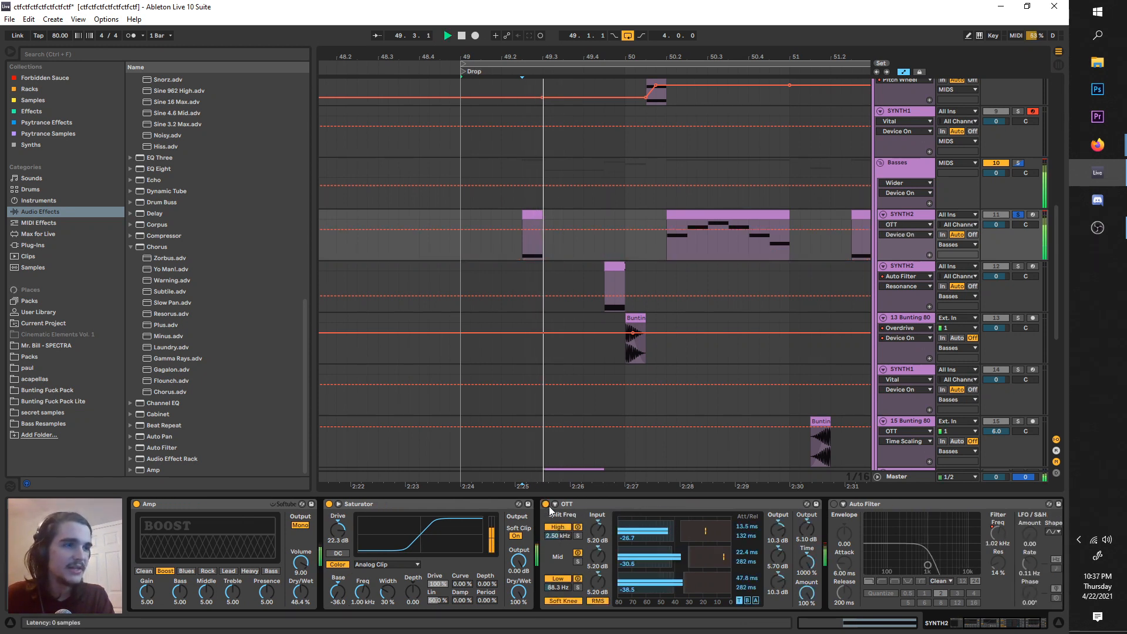
left_click(546, 504)
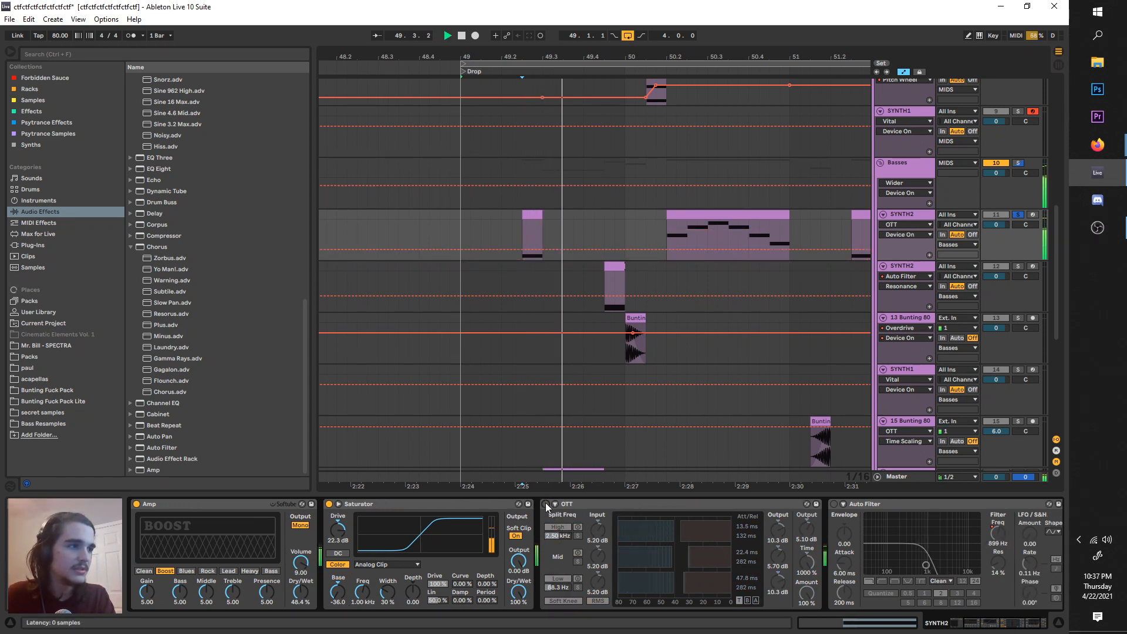
left_click(546, 504)
- Enable the Auto Filter on SYNTH2, show its Frequency automation, and play the clip
scroll(528, 517, "right", 1)
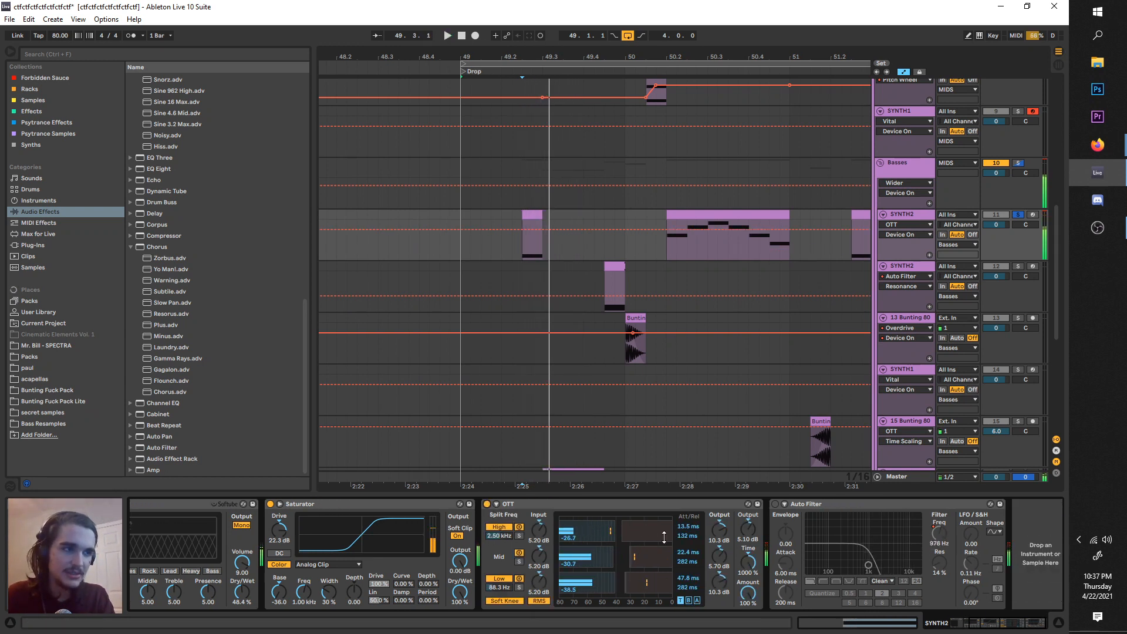
scroll(709, 531, "right", 1)
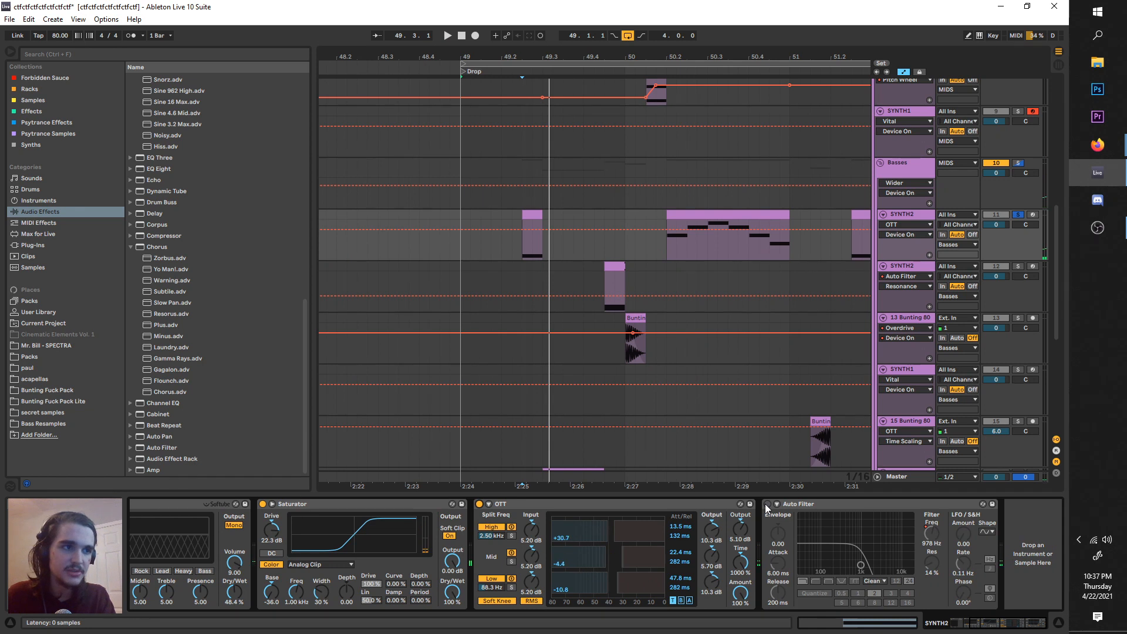
left_click(938, 543)
key("space")
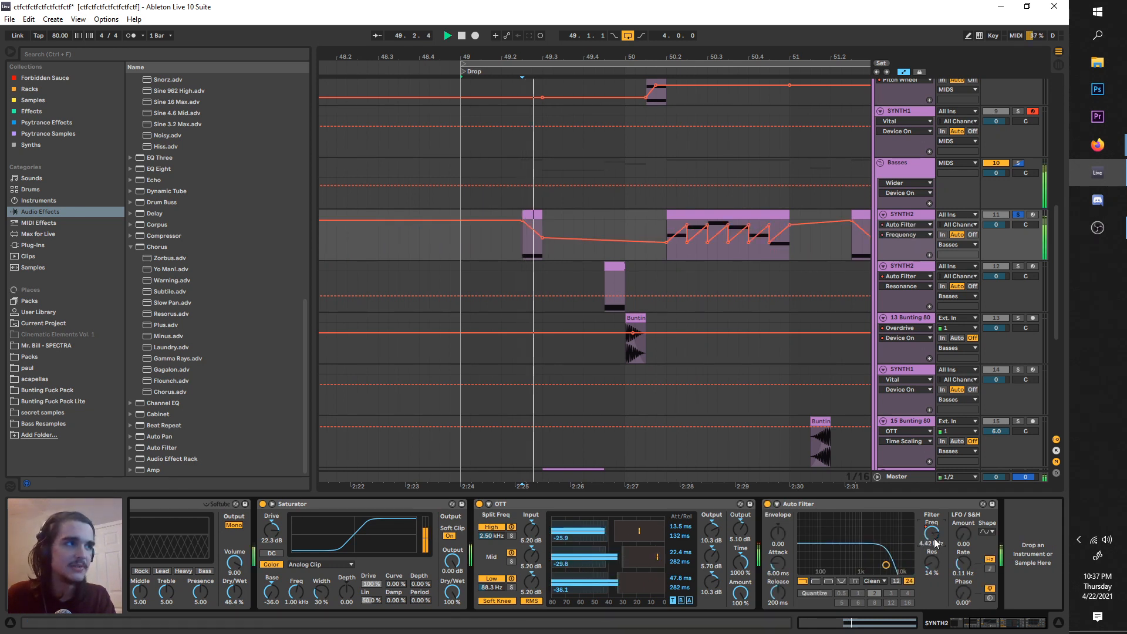
key("space")
key("space")
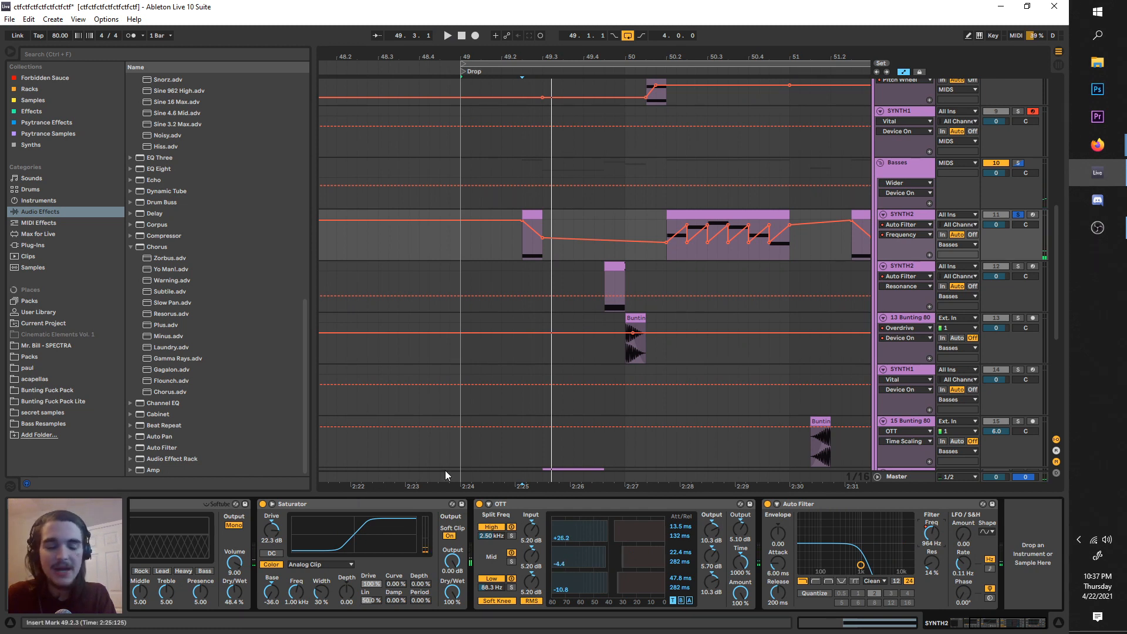
key("space")
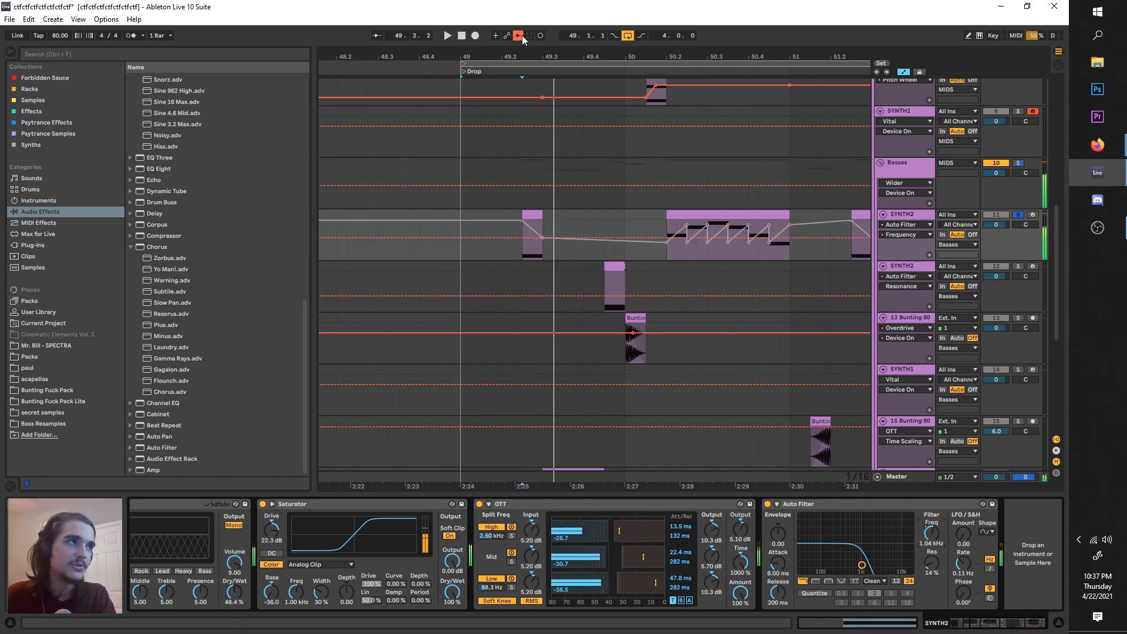
- Lower the Frequency automation at the first SYNTH2 clip's end, move its starting peak to mid-clip, and play the sweep
scroll(520, 217, "up", 5)
scroll(523, 235, "down", 5)
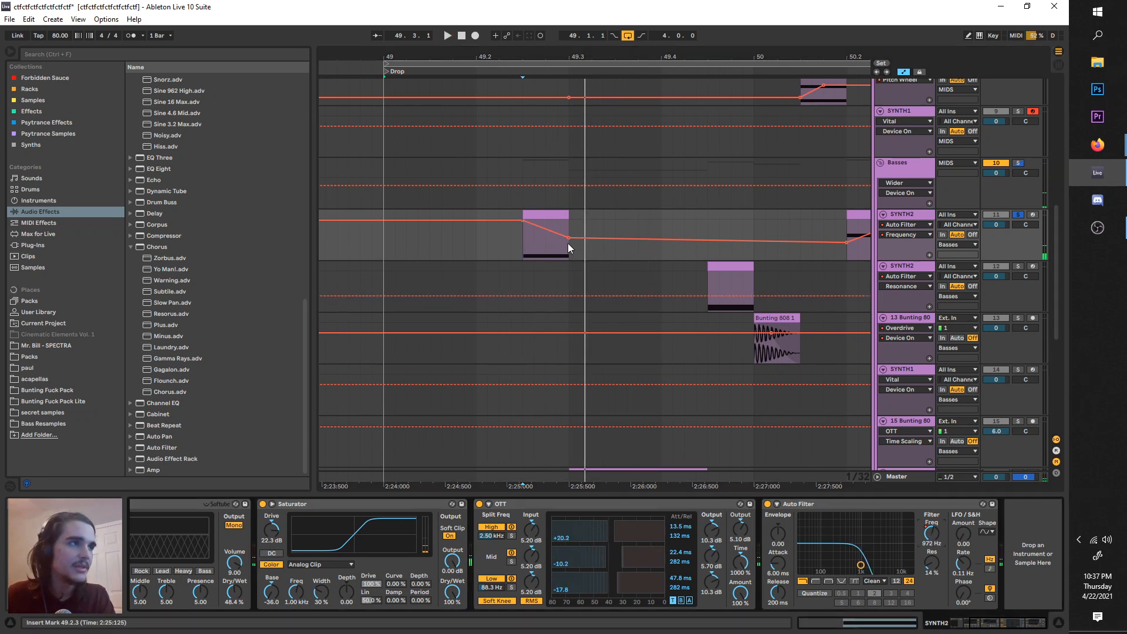
key("space")
left_click_drag(560, 237, 568, 253)
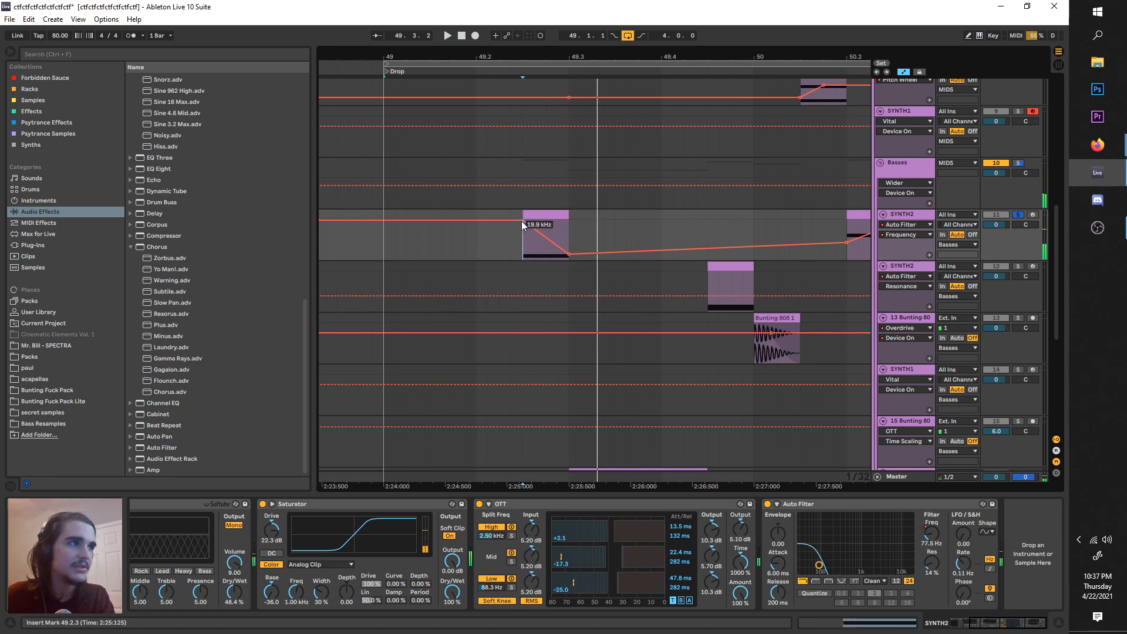
mouse_move(521, 222)
left_mouse_down()
mouse_move(522, 243)
mouse_move(546, 226)
left_mouse_up()
key("space")
key("space")
key("space")
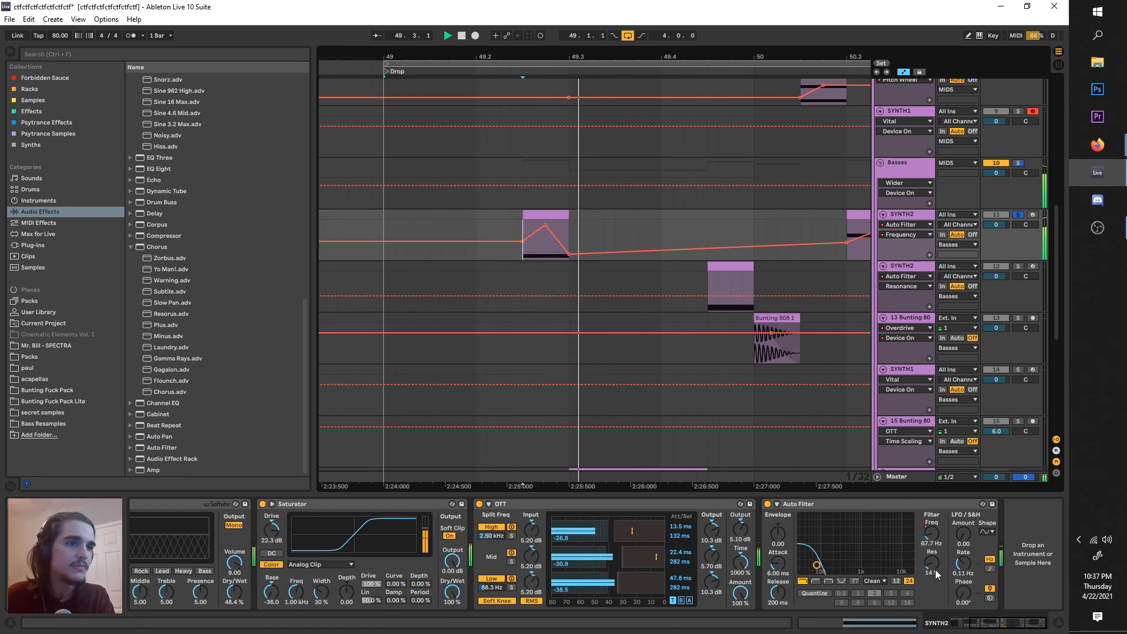
- Raise the Auto Filter's Resonance to 53% and play the clip
key("space")
key("space")
key("space")
left_click_drag(932, 564, 932, 523)
key("space")
key("space")
key("space")
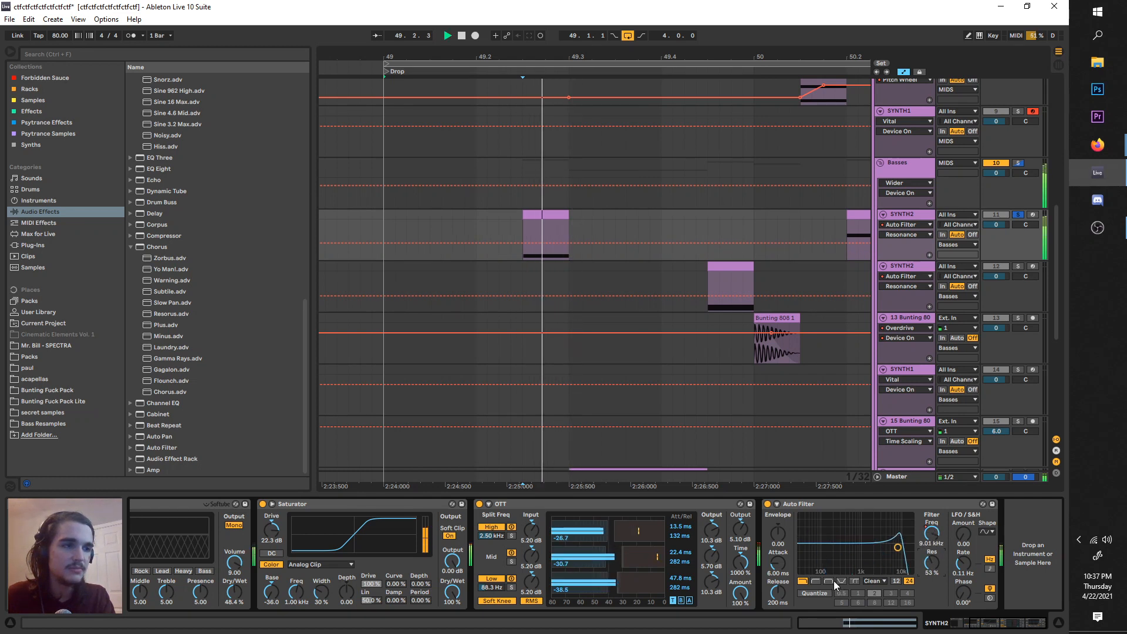
- Audition the Auto Filter's band-pass and high-pass types during playback, and return to low-pass
key("space")
key("space")
left_click(829, 580)
key("space")
key("space")
left_click(818, 580)
key("space")
key("space")
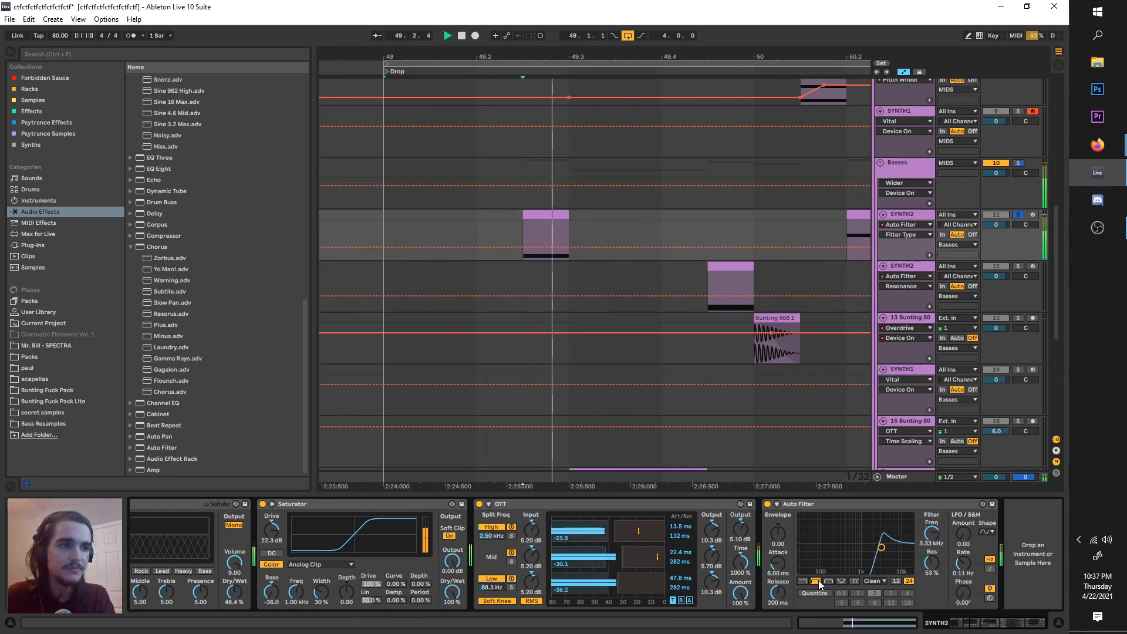
left_click(802, 580)
key("space")
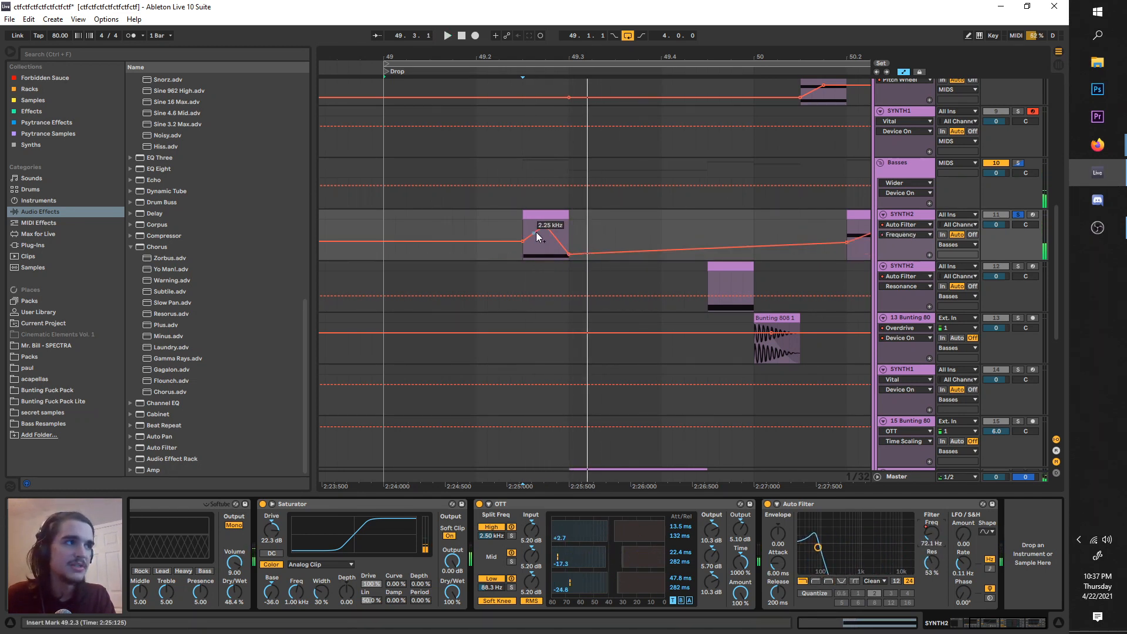
- Move the Frequency automation's peak back to the first SYNTH2 clip's start, keeping the clip-end breakpoint at about 63 Hz
left_click_drag(544, 225, 521, 225)
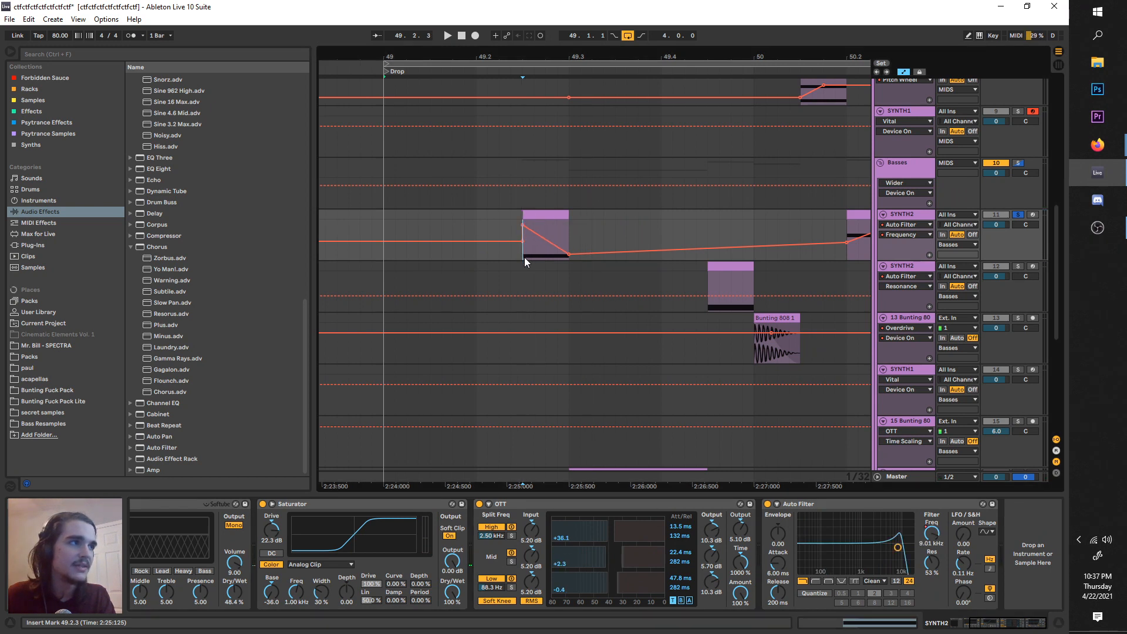
key("space")
left_click_drag(572, 254, 569, 253)
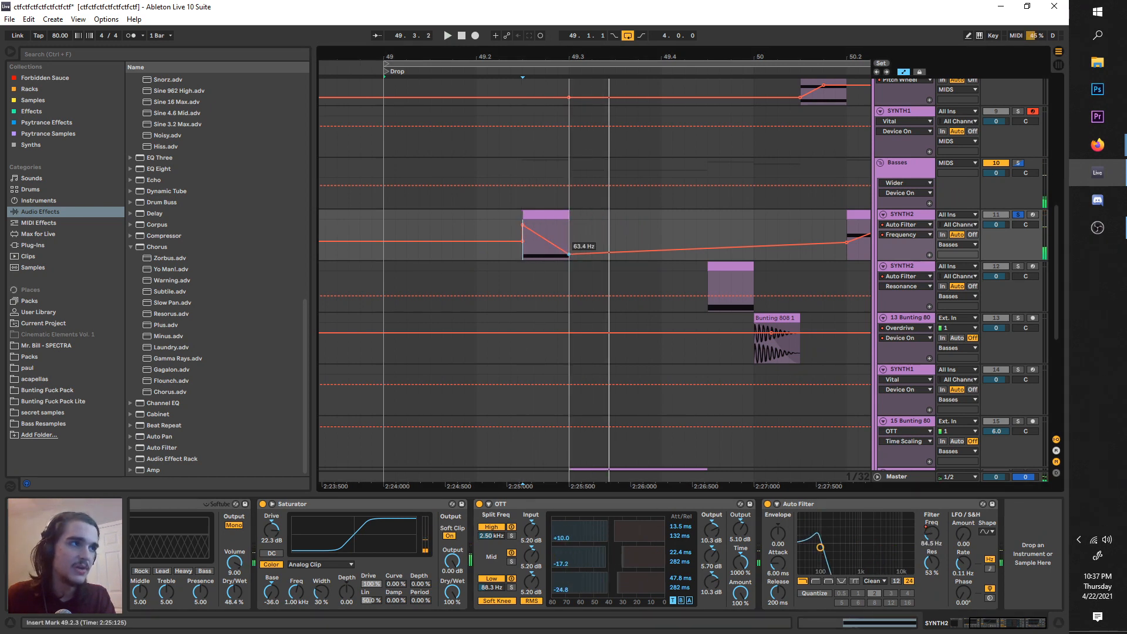
- Set the Auto Filter's Resonance to 0.0% and play the clip
left_click_drag(931, 562, 931, 622)
key("space")
key("space")
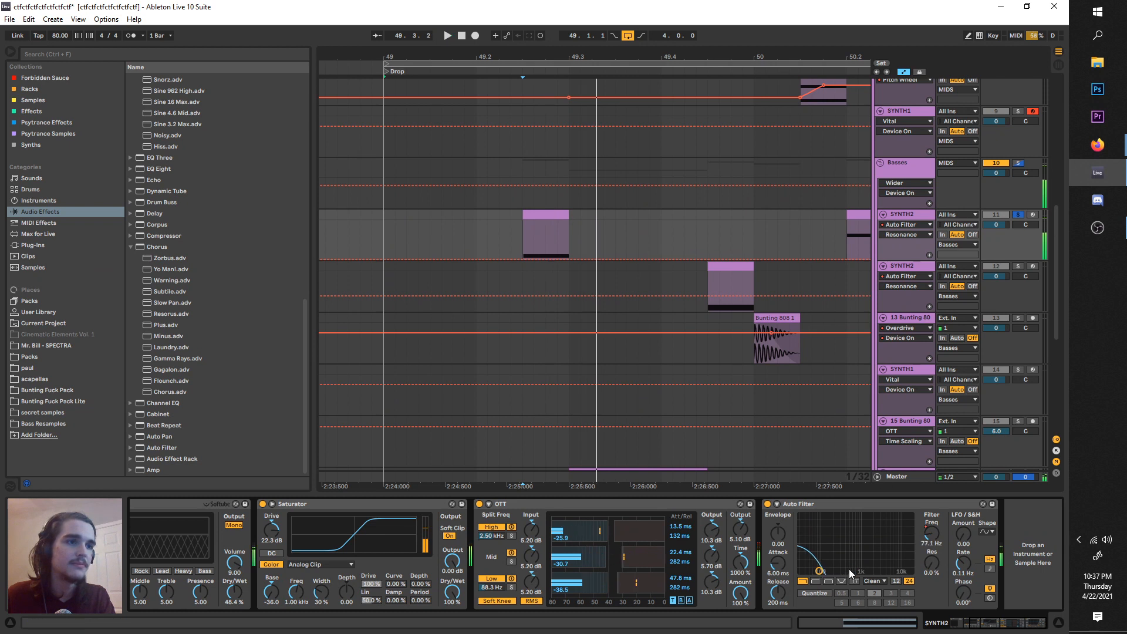
key("space")
- Re-enable the overridden Auto Filter Frequency automation, raise its breakpoint at the first SYNTH2 clip's end to about 200 Hz, and play
left_click(931, 535)
key("space")
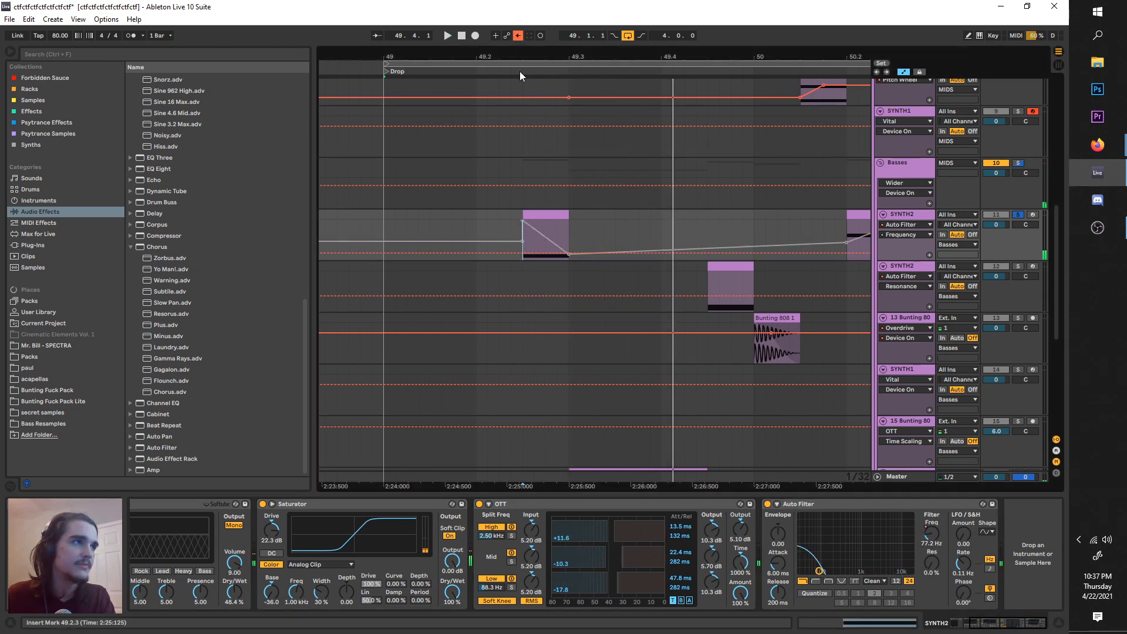
left_click(517, 35)
left_click_drag(570, 252, 569, 247)
key("space")
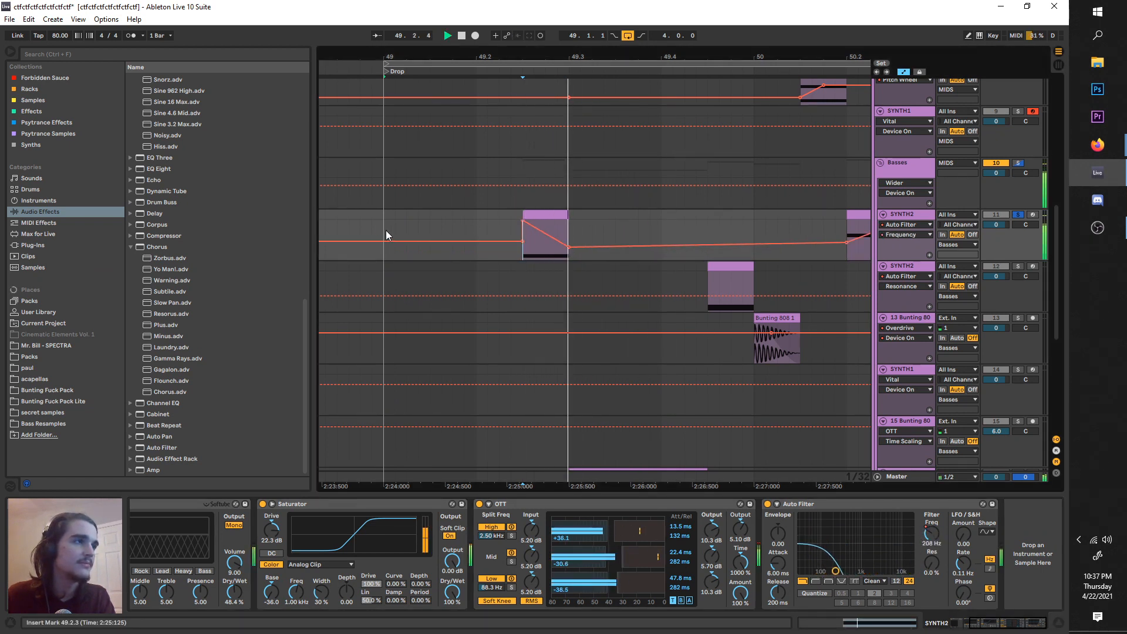
- Play the arrangement from the start of the Drop at bar 49 through the first bass clips
key("space")
left_click(385, 236)
key("space")
scroll(604, 262, "down", 4)
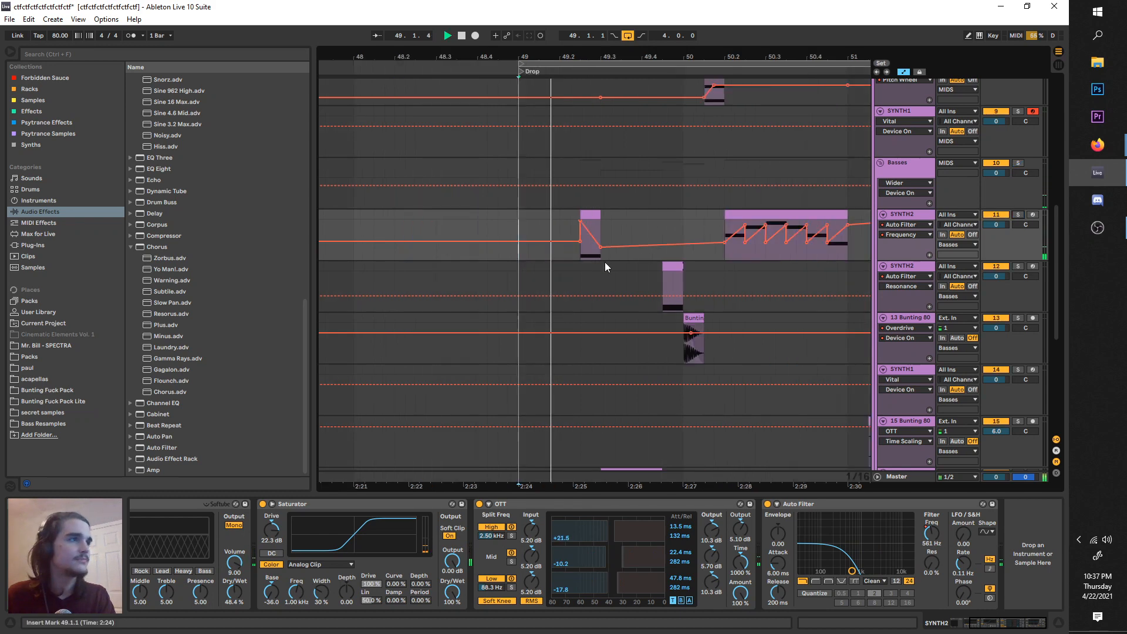
scroll(561, 290, "down", 3)
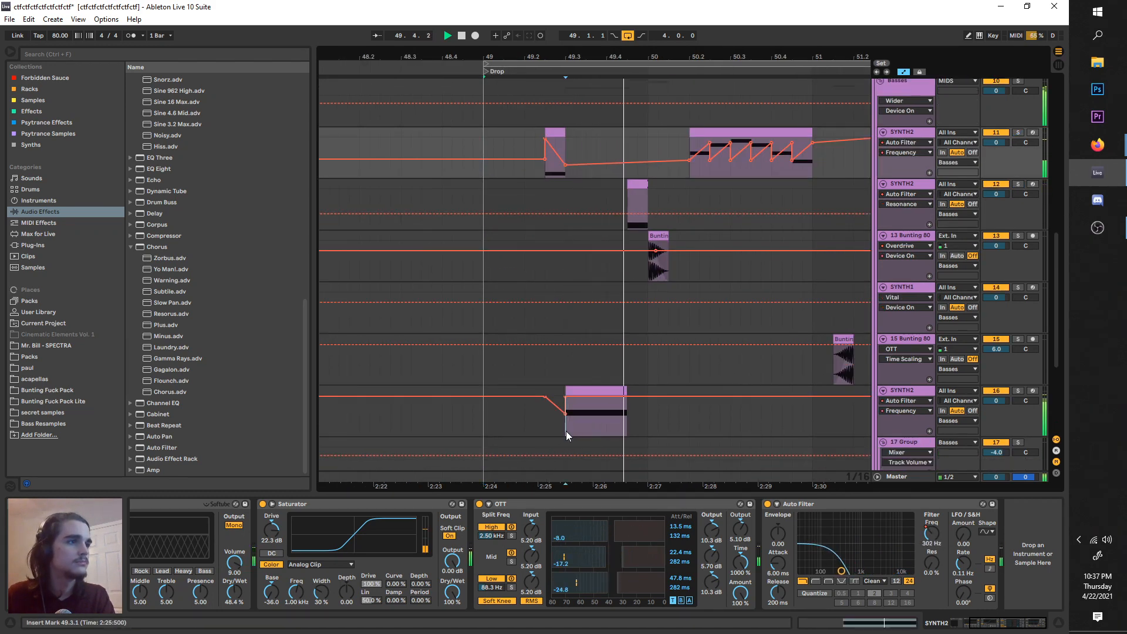
- Solo the SYNTH2 track above 17 Group, select it to show its devices, and play its clip from 49.3.1
left_click(566, 431)
key("space")
left_click(1020, 385)
left_click(1018, 390)
left_click(896, 392)
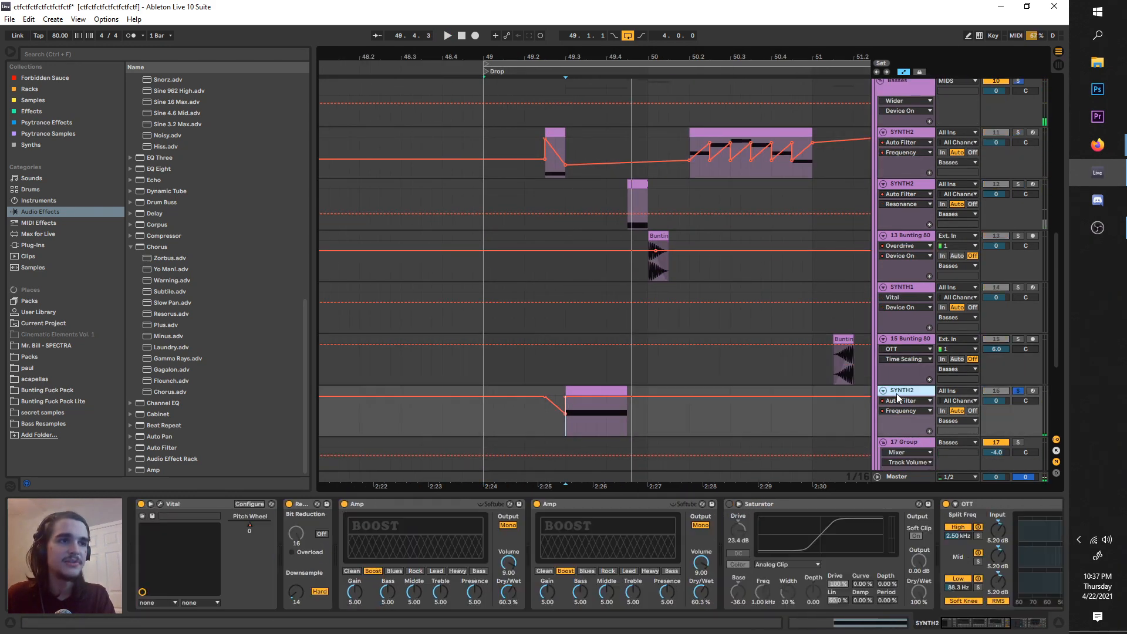
key("space")
key("space")
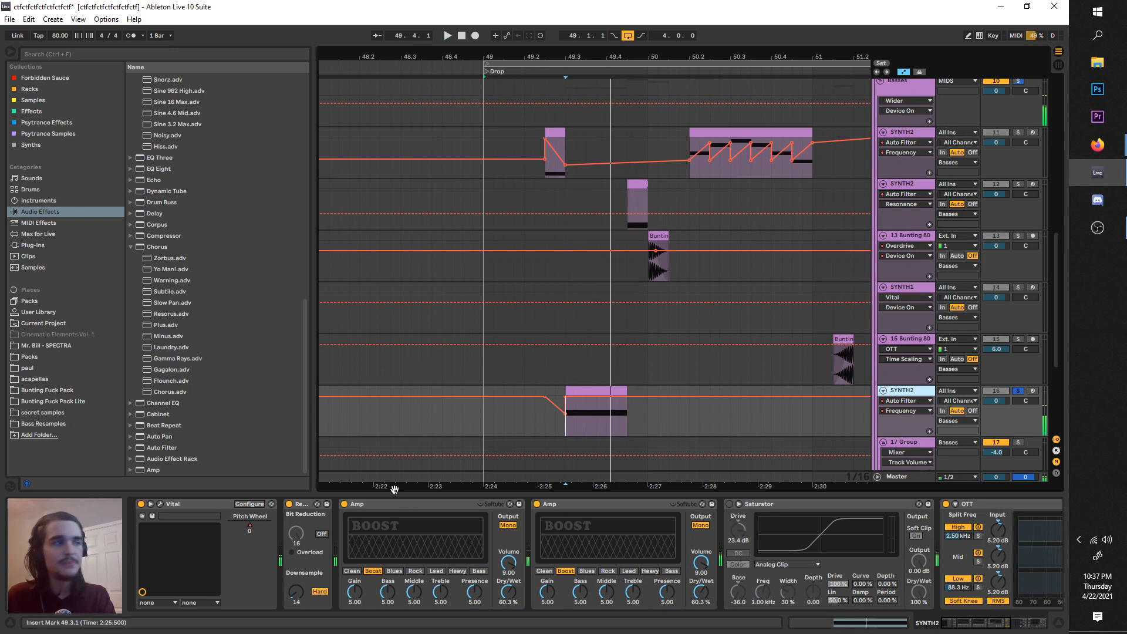
- Compare the soloed SYNTH2 clip with Redux bypassed and enabled during playback
left_click(288, 503)
key("space")
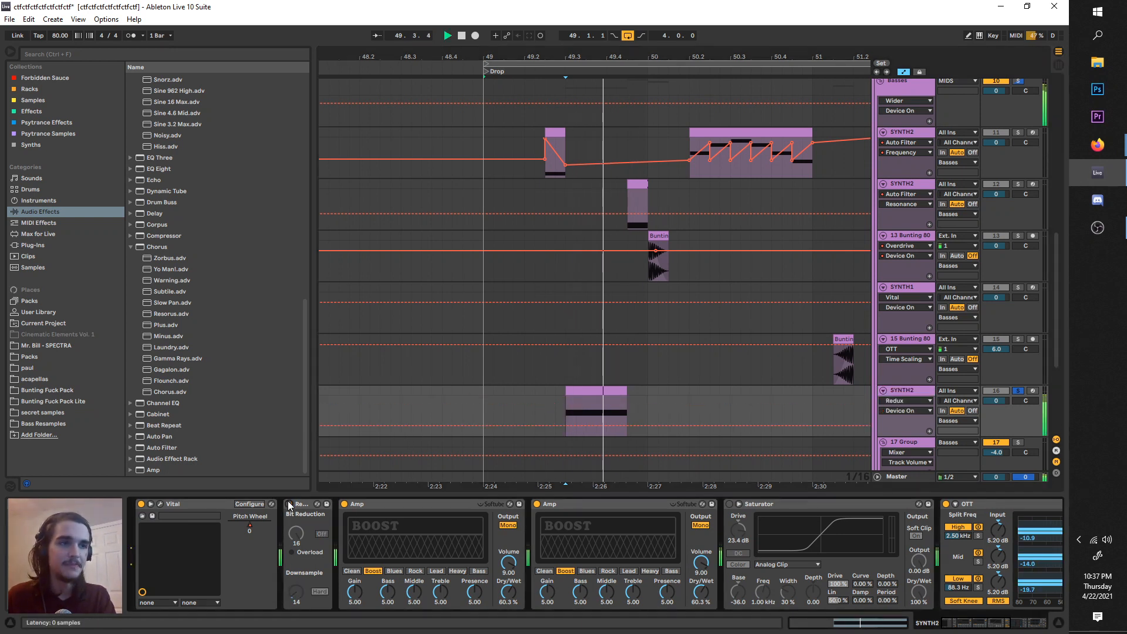
key("space")
key("space")
key("space")
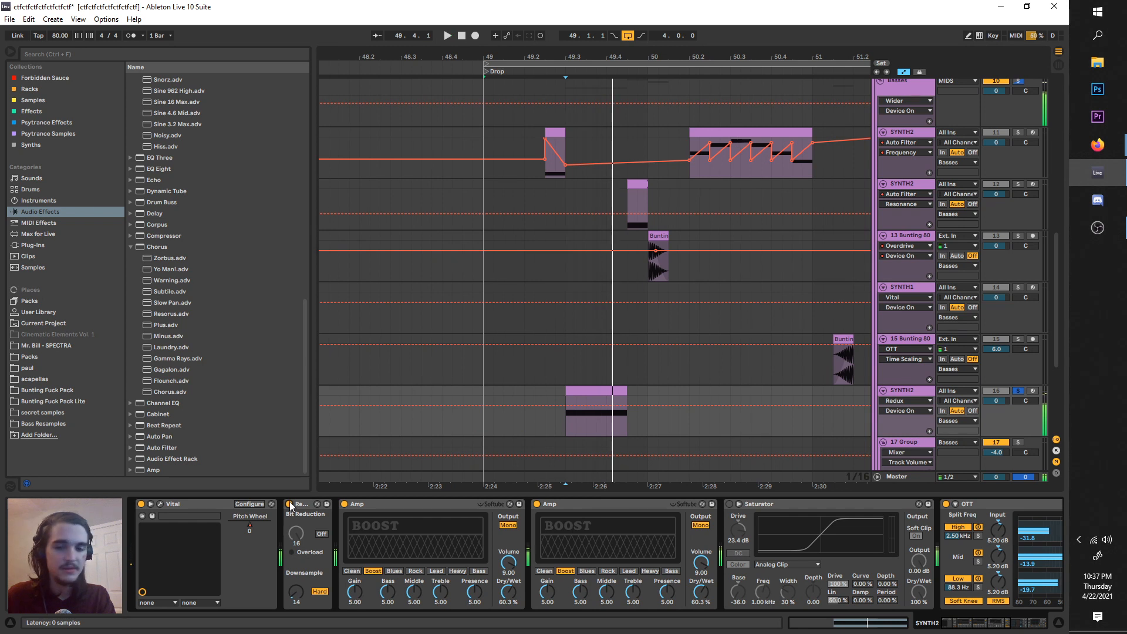
left_click(289, 503)
key("space")
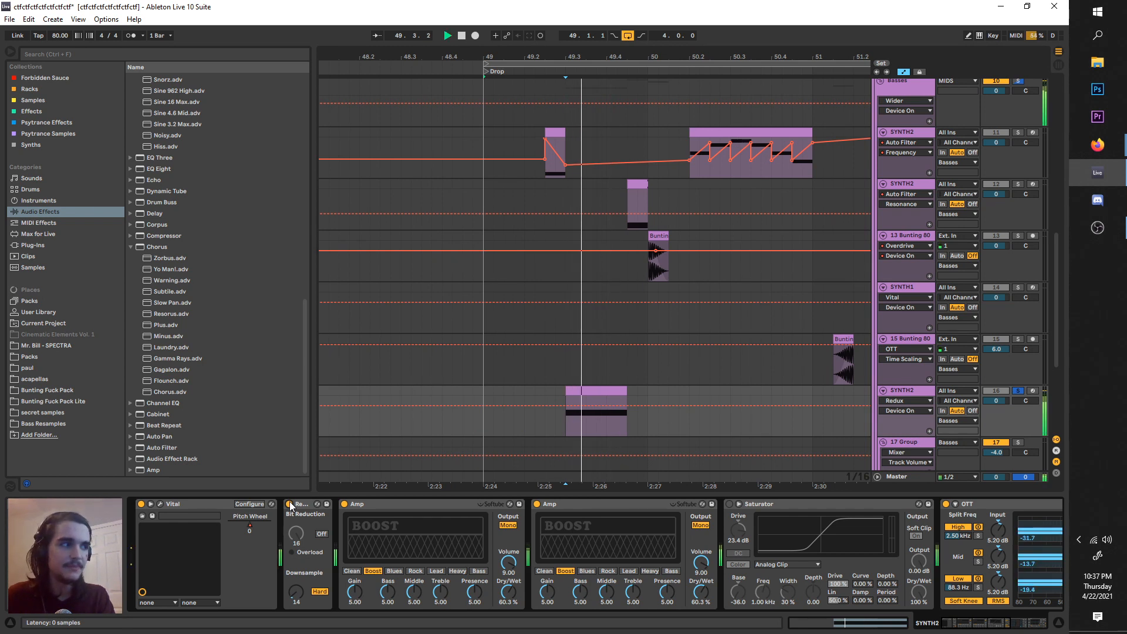
- Bypass Redux, both Amps, OTT and Auto Filter on the soloed SYNTH2 track and play the unprocessed clip
left_click(345, 503)
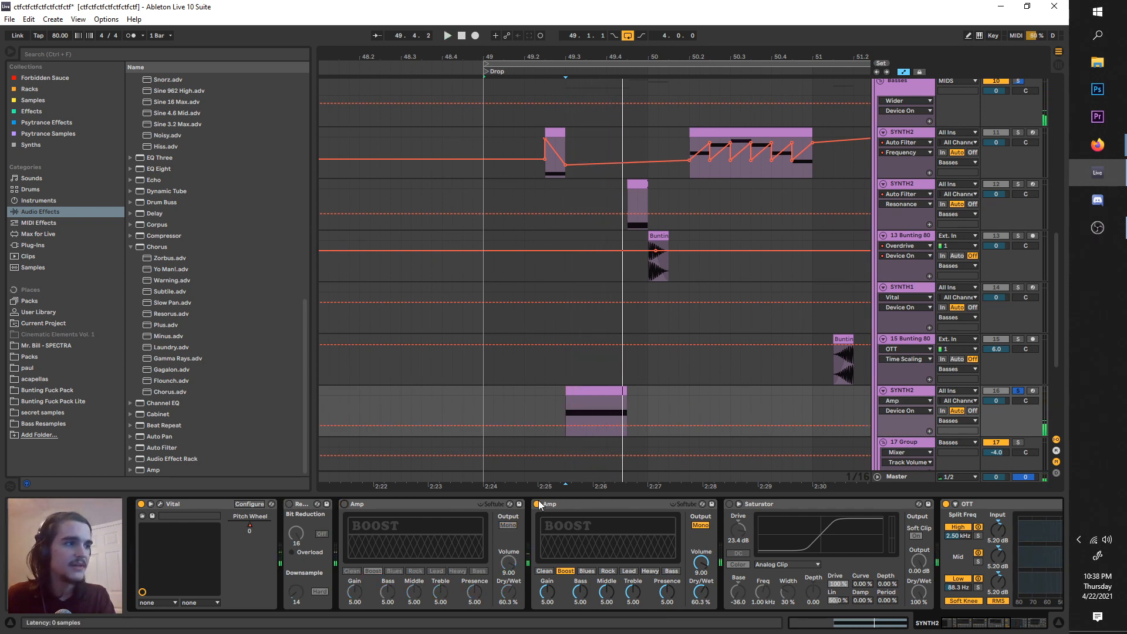
scroll(851, 520, "down", 5)
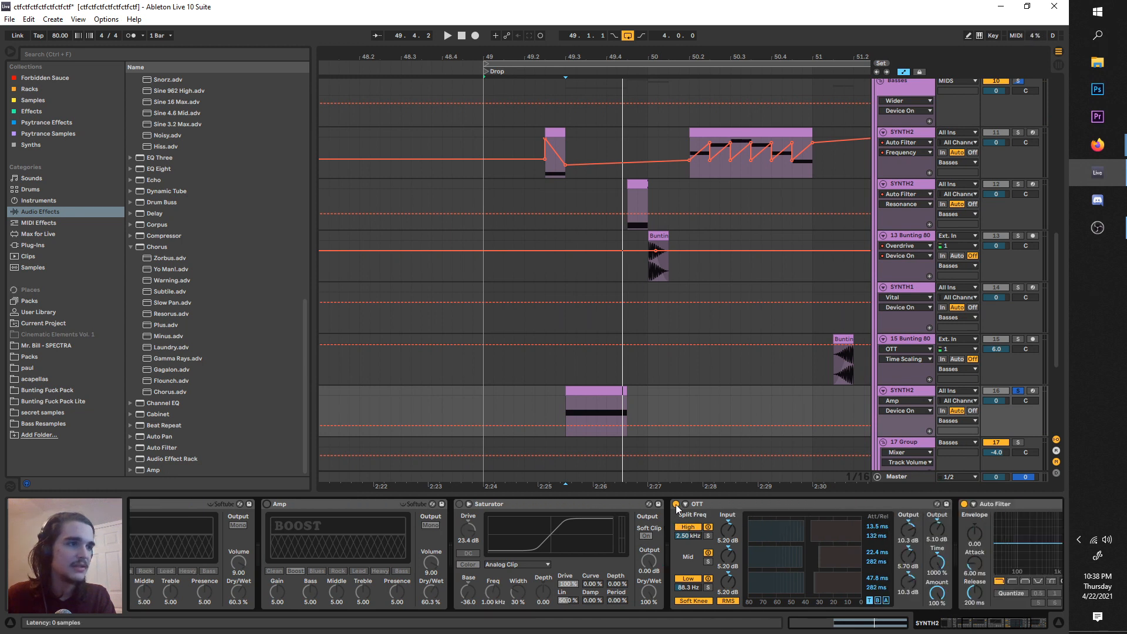
left_click(676, 505)
key("space")
scroll(656, 584, "up", 2)
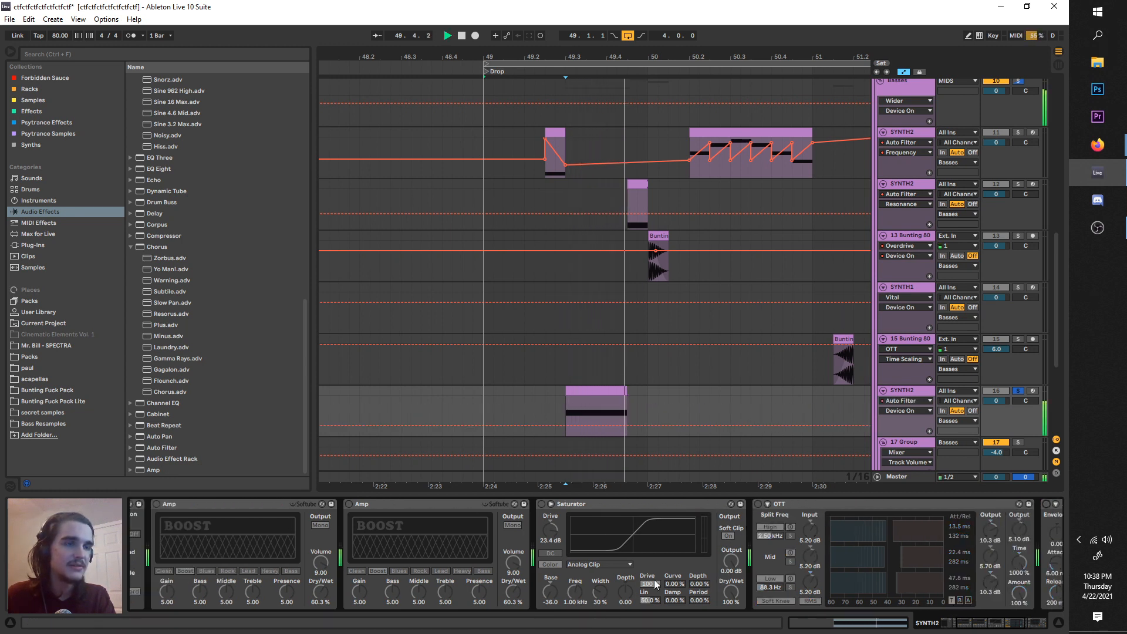
key("space")
scroll(670, 557, "up", 4)
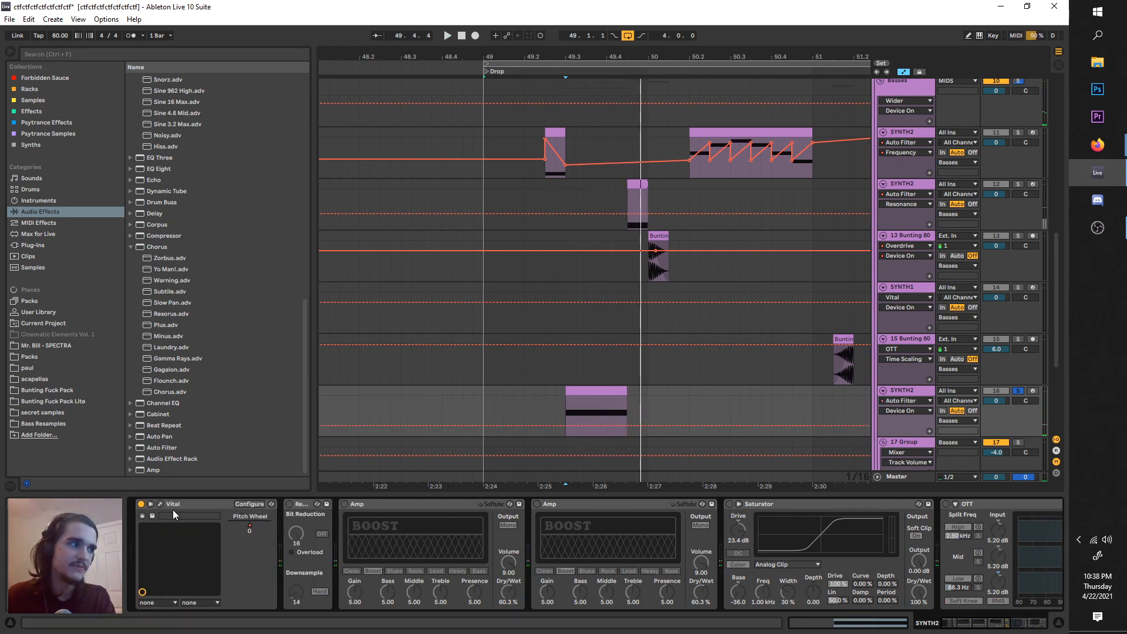
- Examine the Vital patch on the soloed SYNTH2 track, close it, and play the clip without effects
left_click(160, 504)
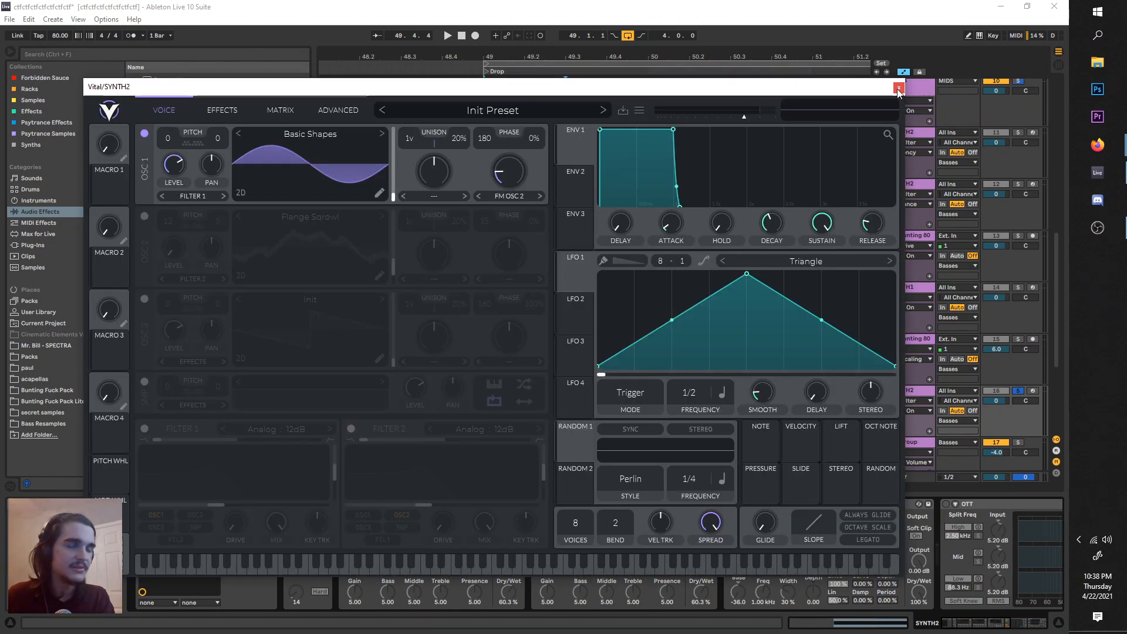
left_click(903, 91)
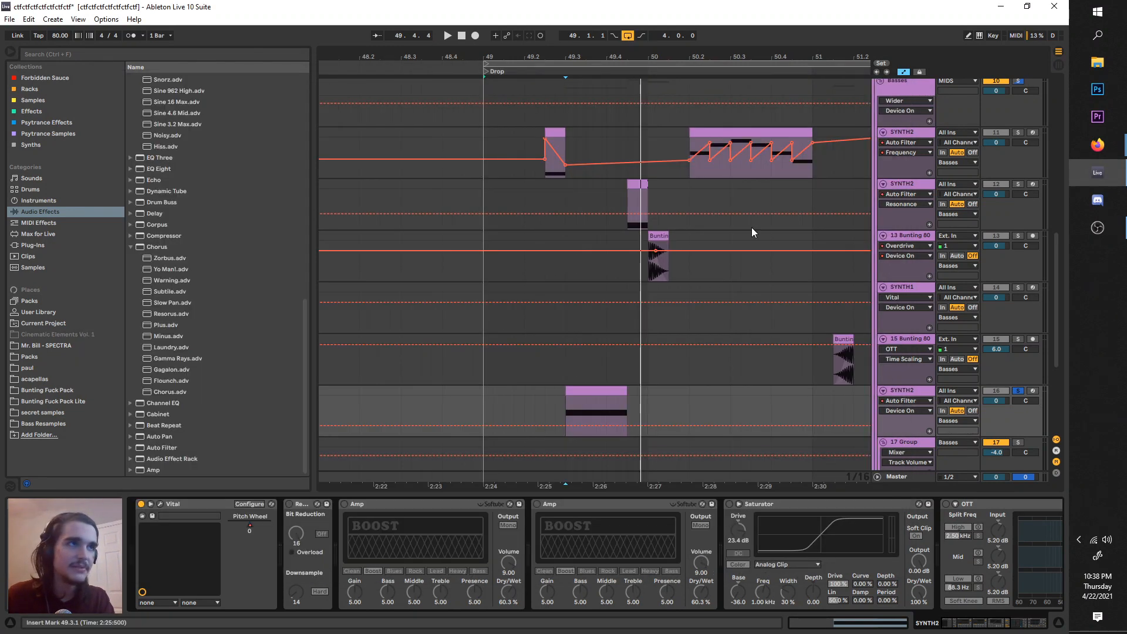
left_click(565, 407)
key("space")
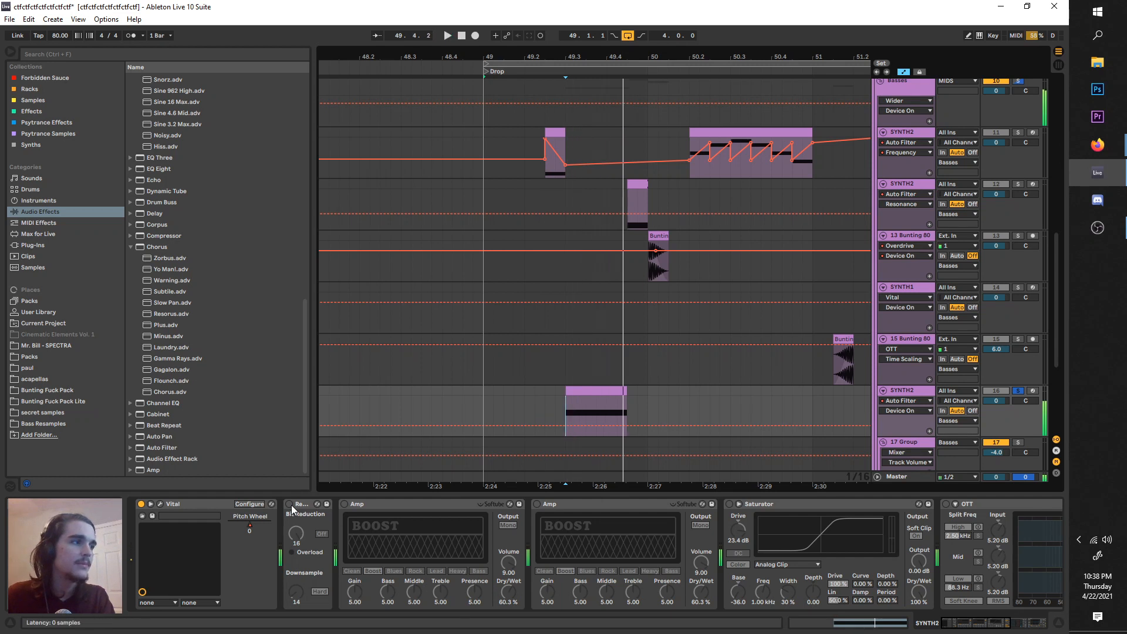
- Search the browser's audio effects for "red" and select Redux
left_click(62, 55)
type("red")
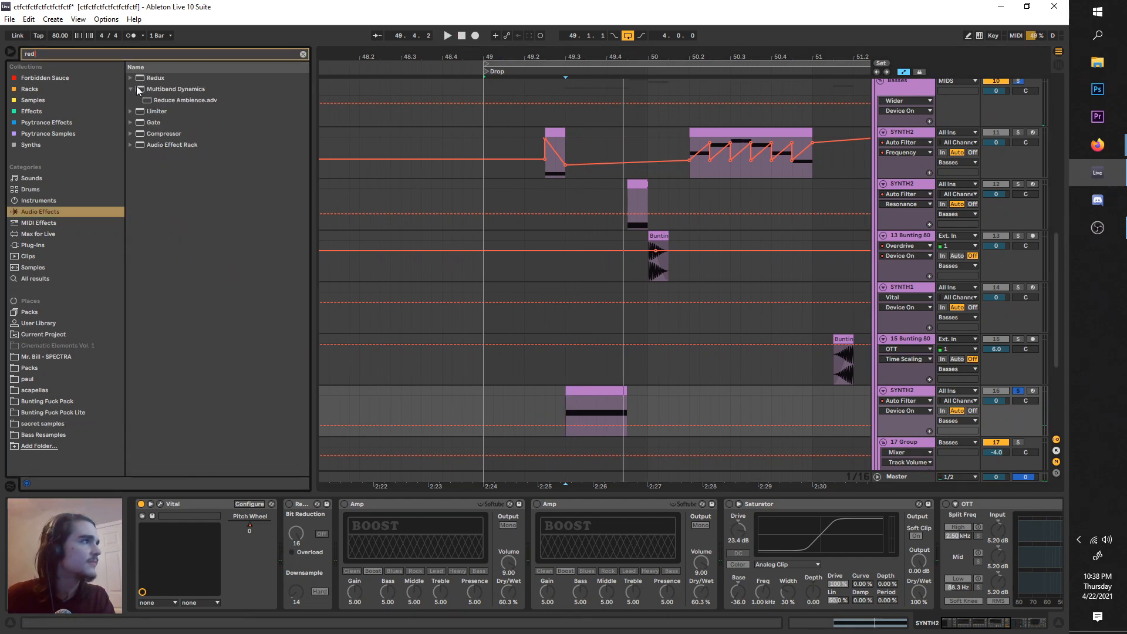
left_click(147, 80)
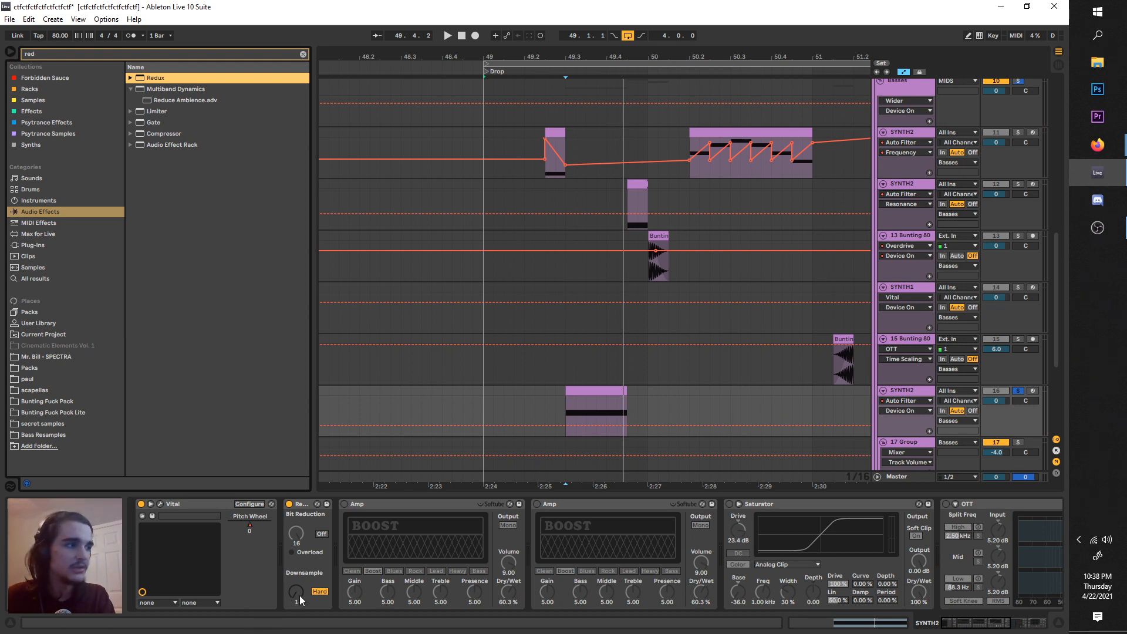
- Turn Redux back on and audition different Downsample amounts in Hard mode while repeatedly playing the clip
key("space")
left_click_drag(296, 593, 296, 578)
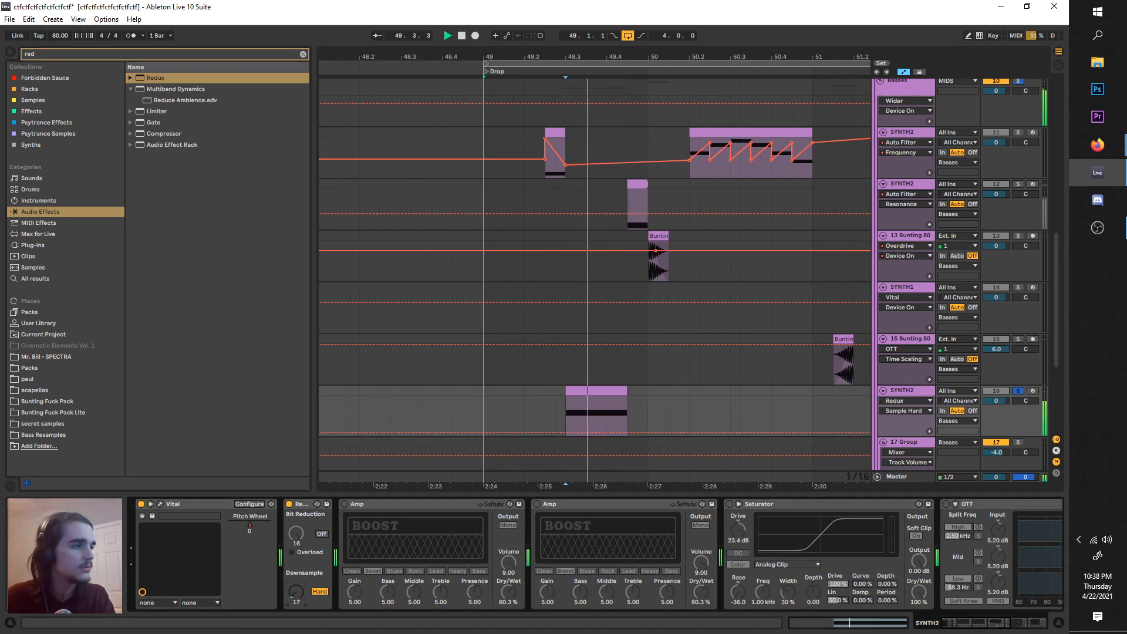
key("space")
key("space")
key("space")
key("space")
key("space")
key("space")
left_click_drag(296, 593, 297, 576)
key("space")
key("space")
key("space")
key("space")
key("space")
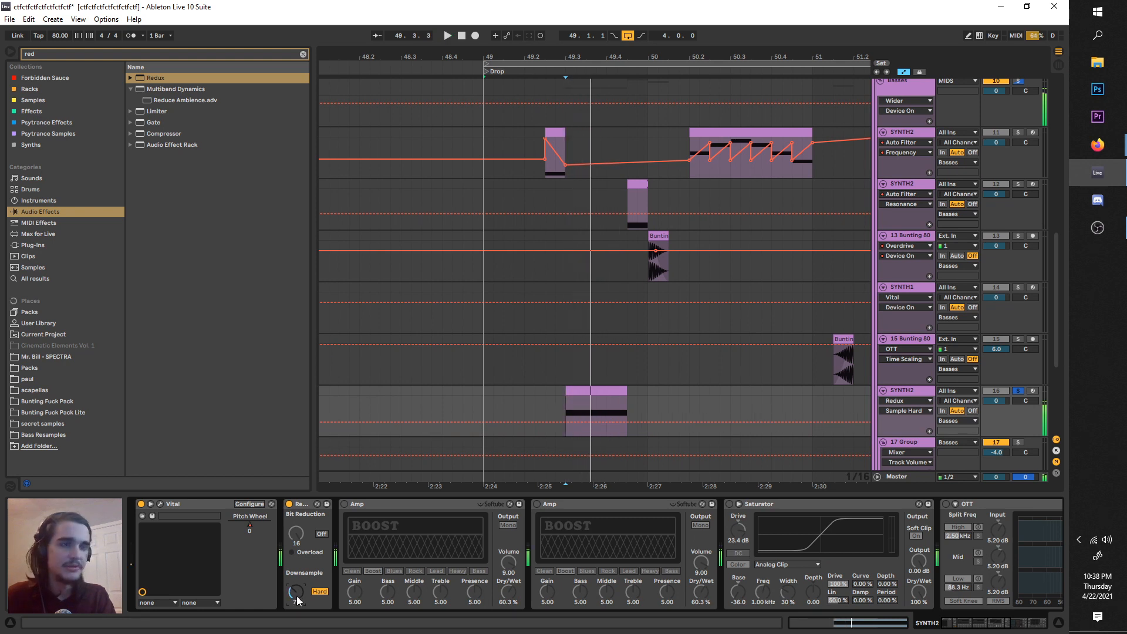
key("space")
- Audition Redux's Soft downsampling at different amounts, and restore Hard mode with Downsample at 14
left_click(320, 591)
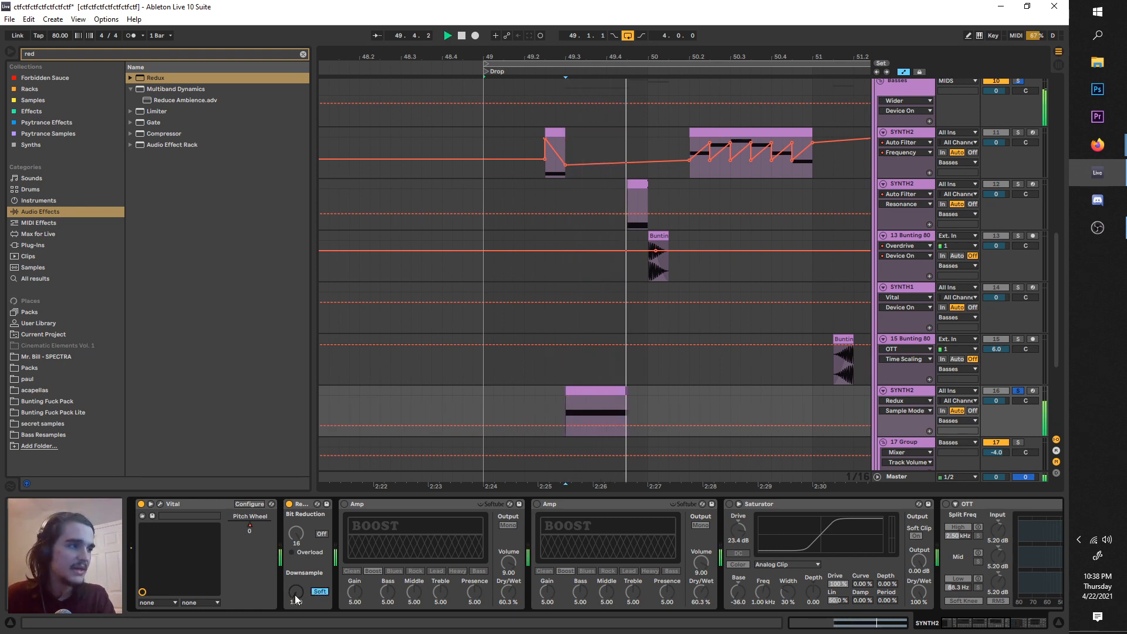
key("space")
key("space")
left_click_drag(297, 594, 297, 557)
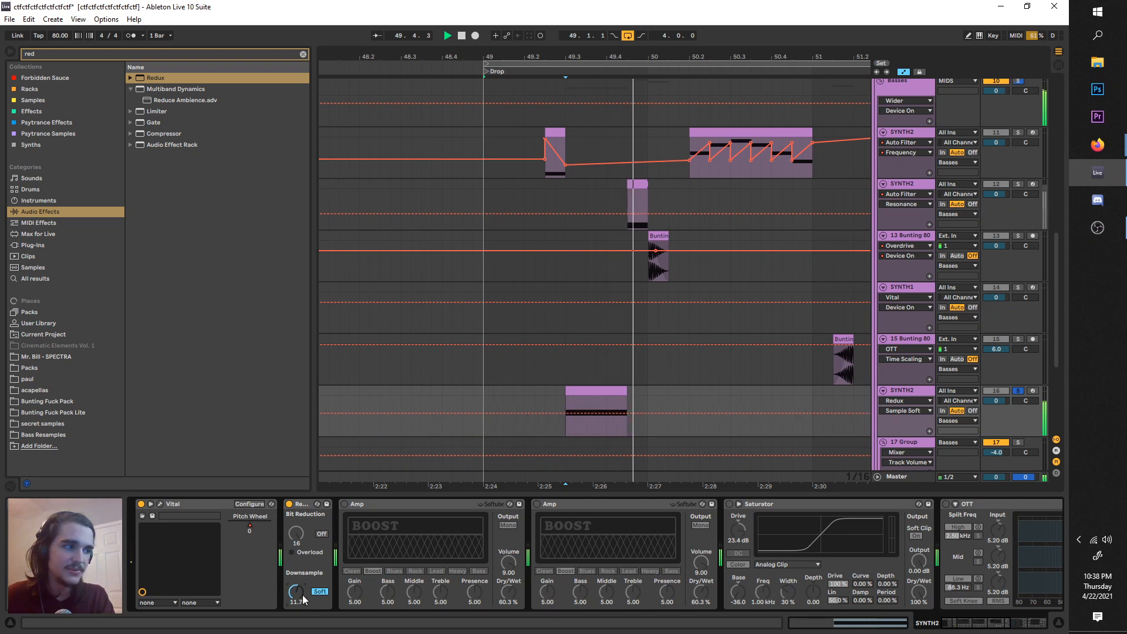
key("space")
key("space")
key("space")
left_click(320, 592)
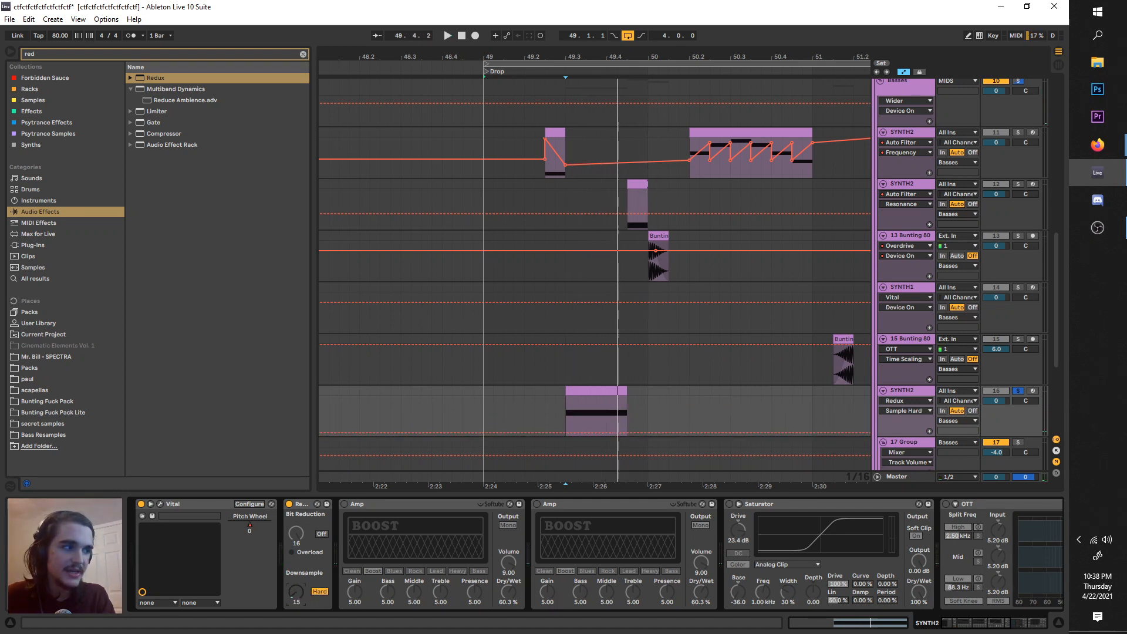
key("space")
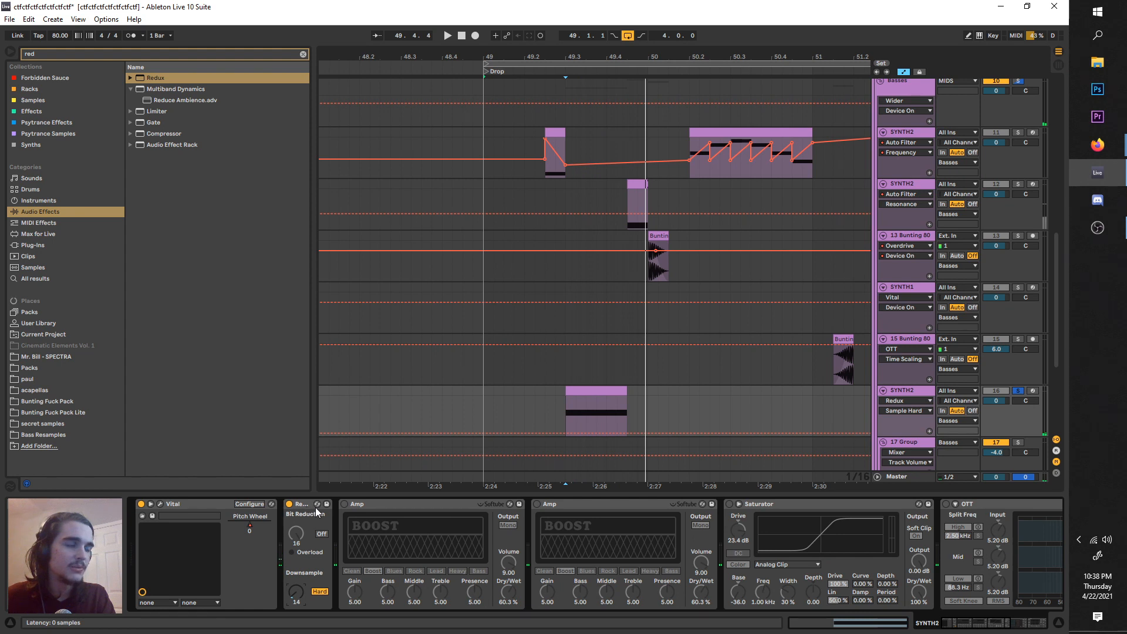
- Turn on both Amps after Redux and play the clip through them
left_click(537, 504)
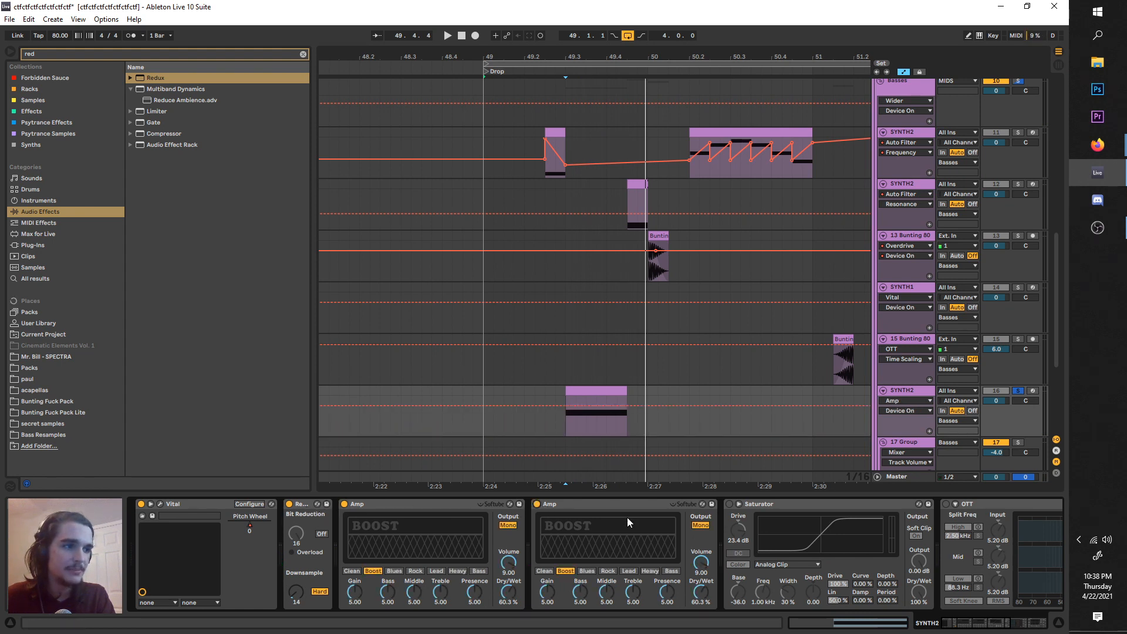
key("space")
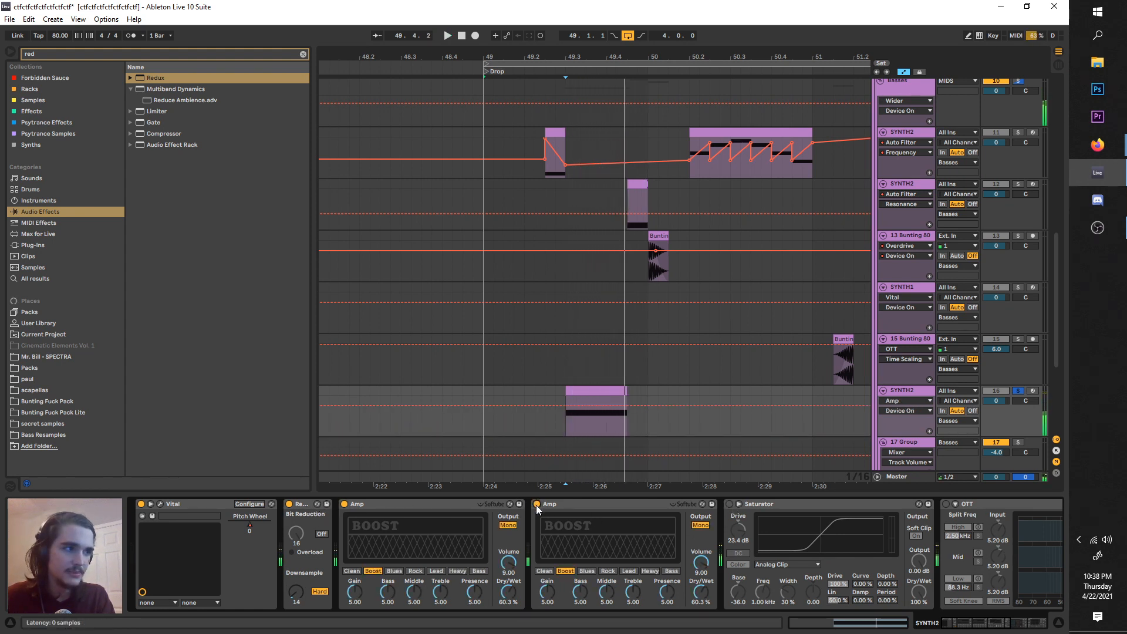
key("space")
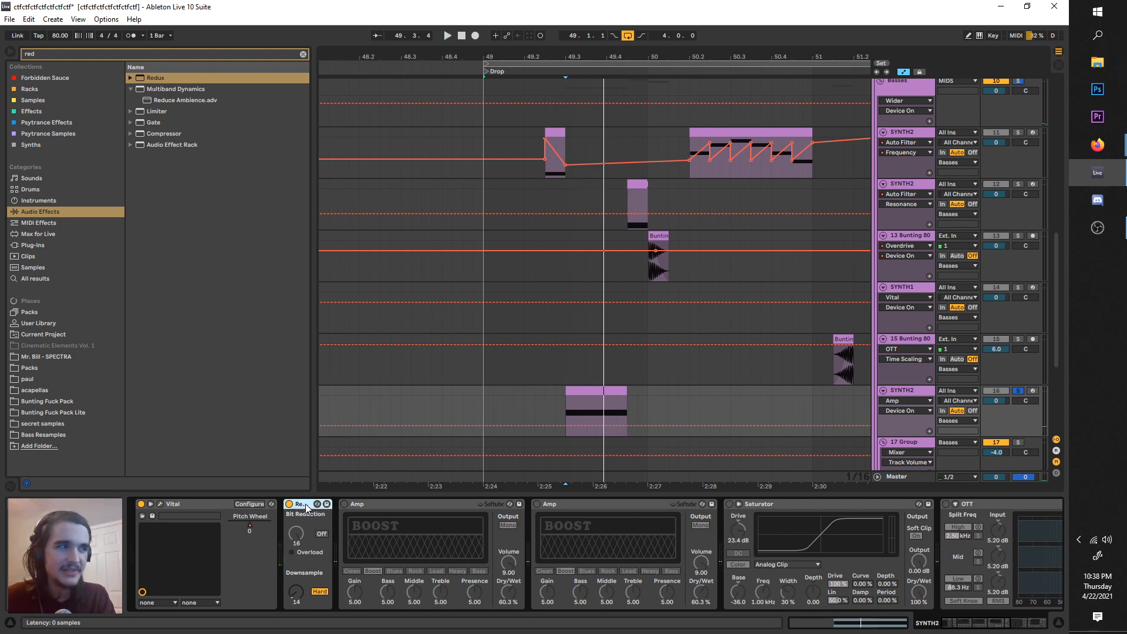
- Move Redux after the second Amp, turn both Amps on, and play the clip with this device order
left_click_drag(306, 508, 705, 529)
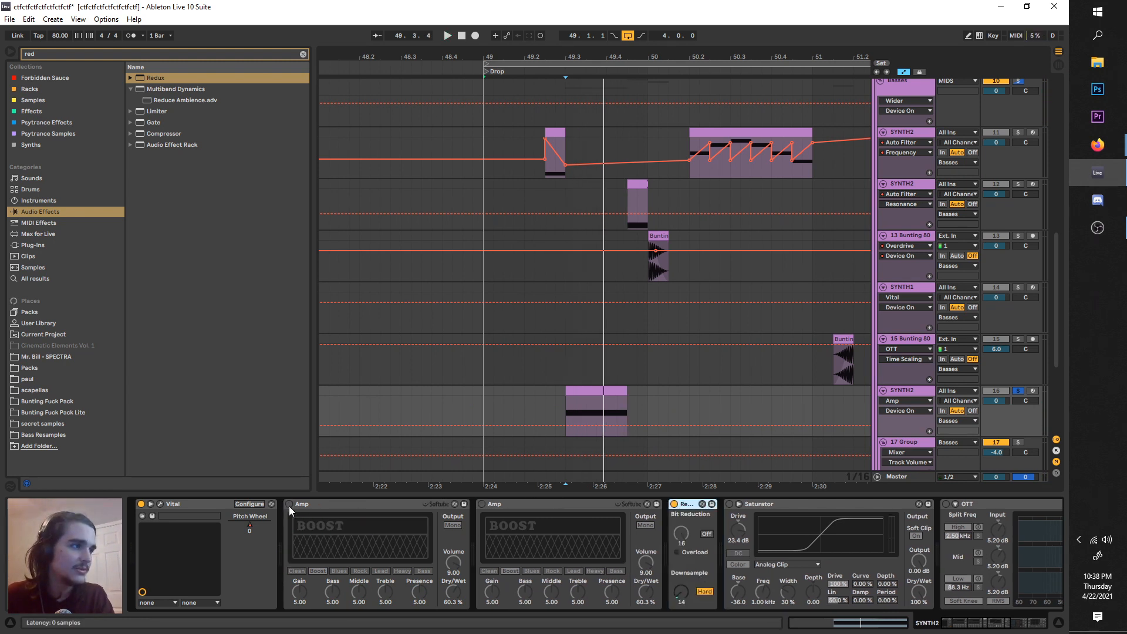
left_click(289, 504)
key("space")
left_click(481, 504)
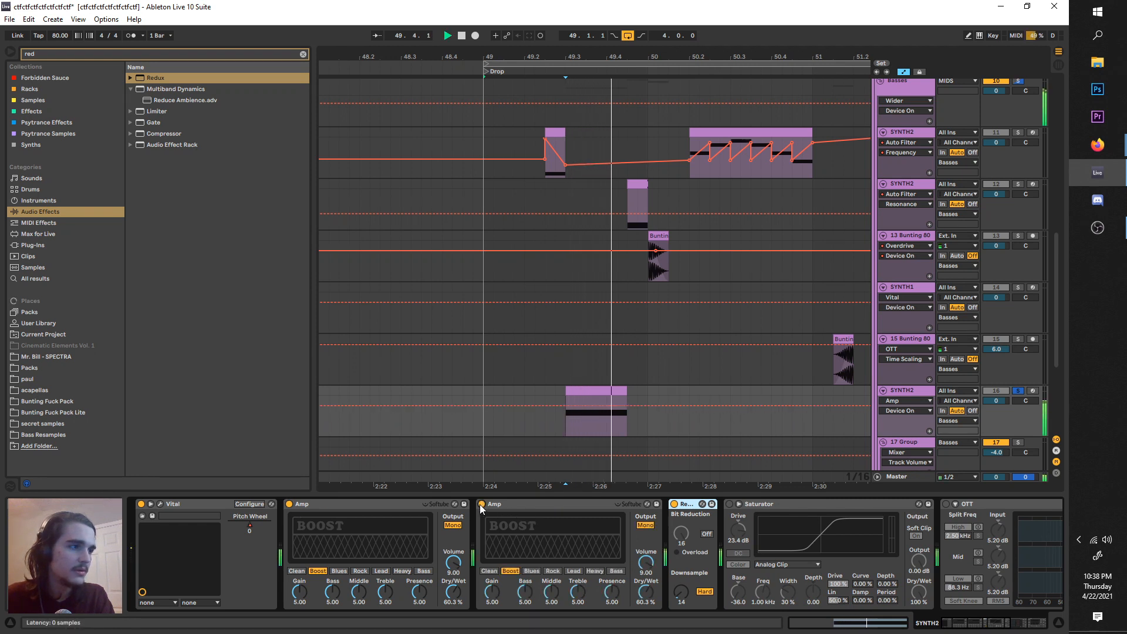
key("space")
key("space")
key("space")
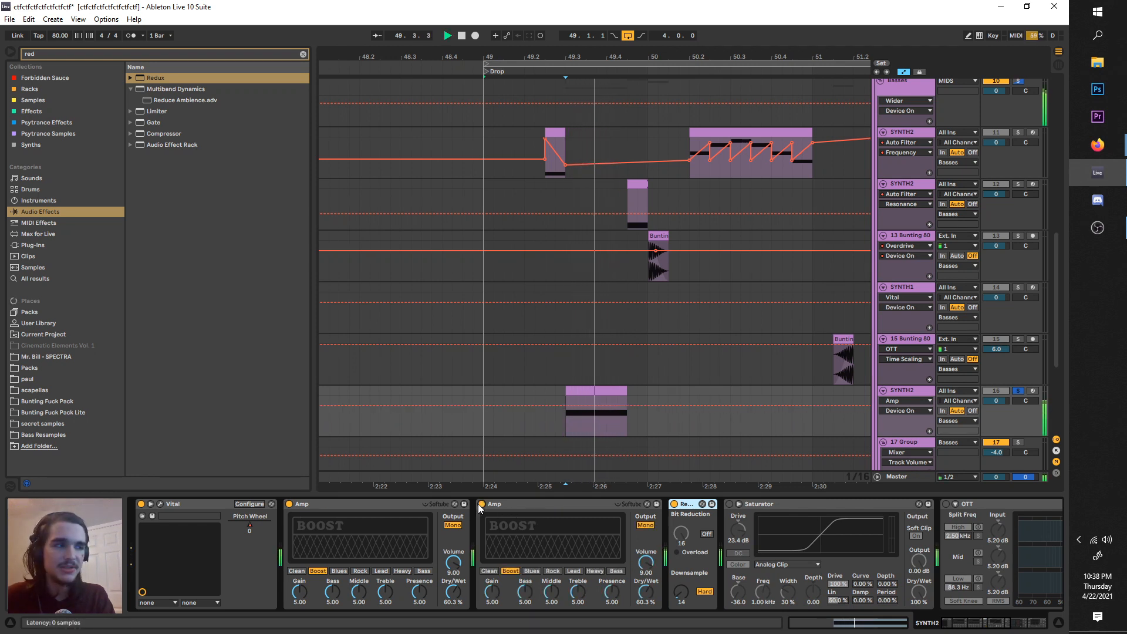
key("space")
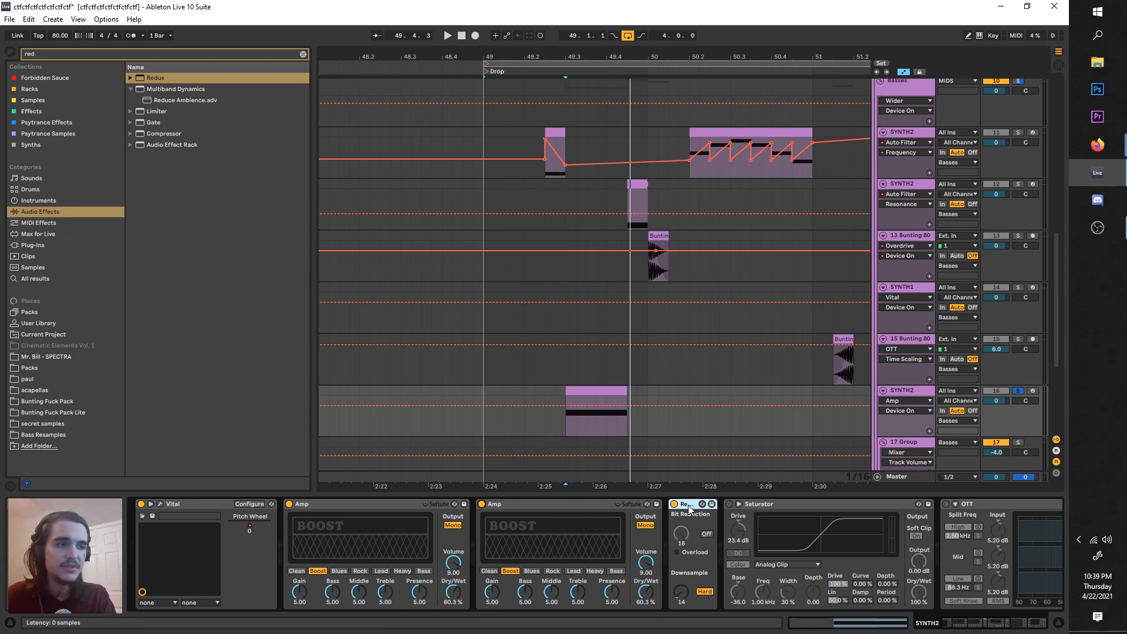
key("space")
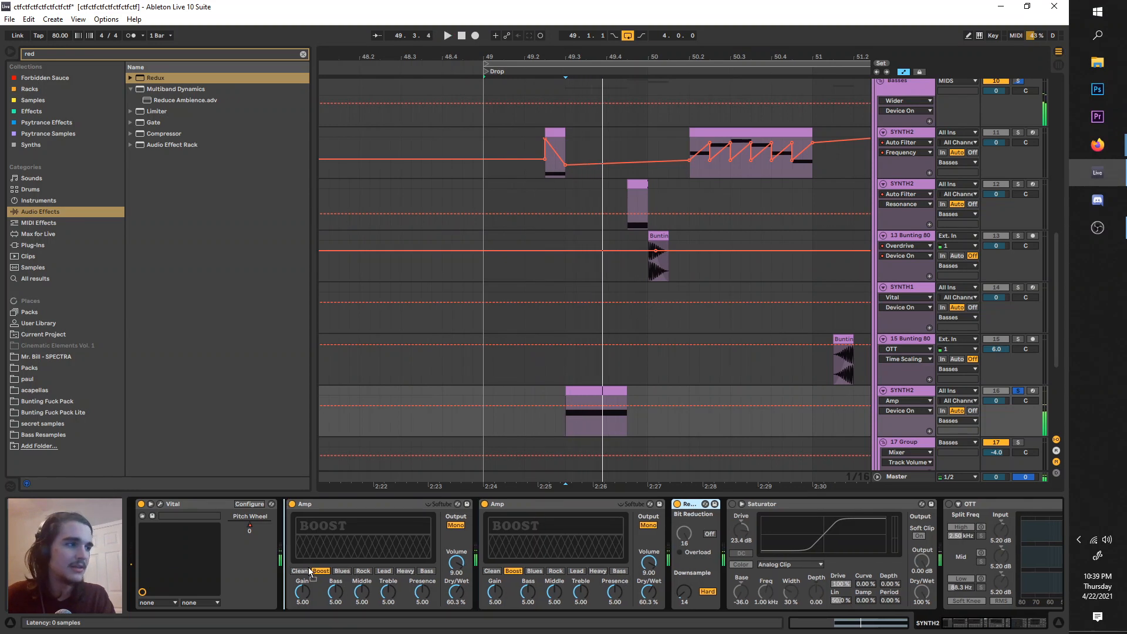
- Move Redux back between Vital and the first Amp and play the clip again
left_click_drag(305, 568, 308, 568)
key("space")
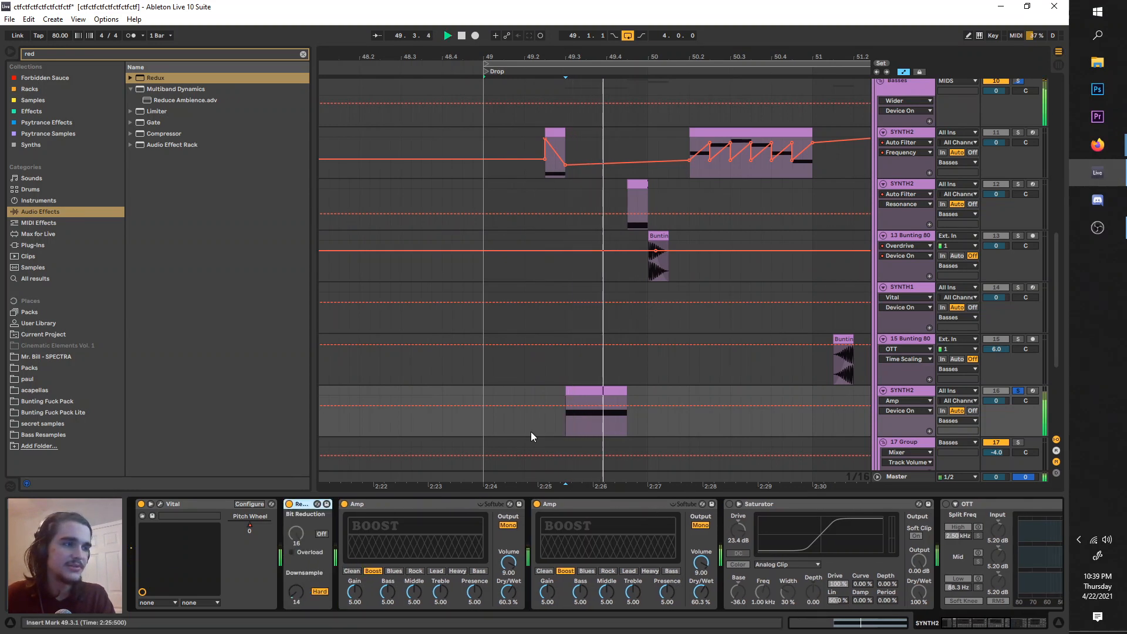
key("space")
key("space")
key("space")
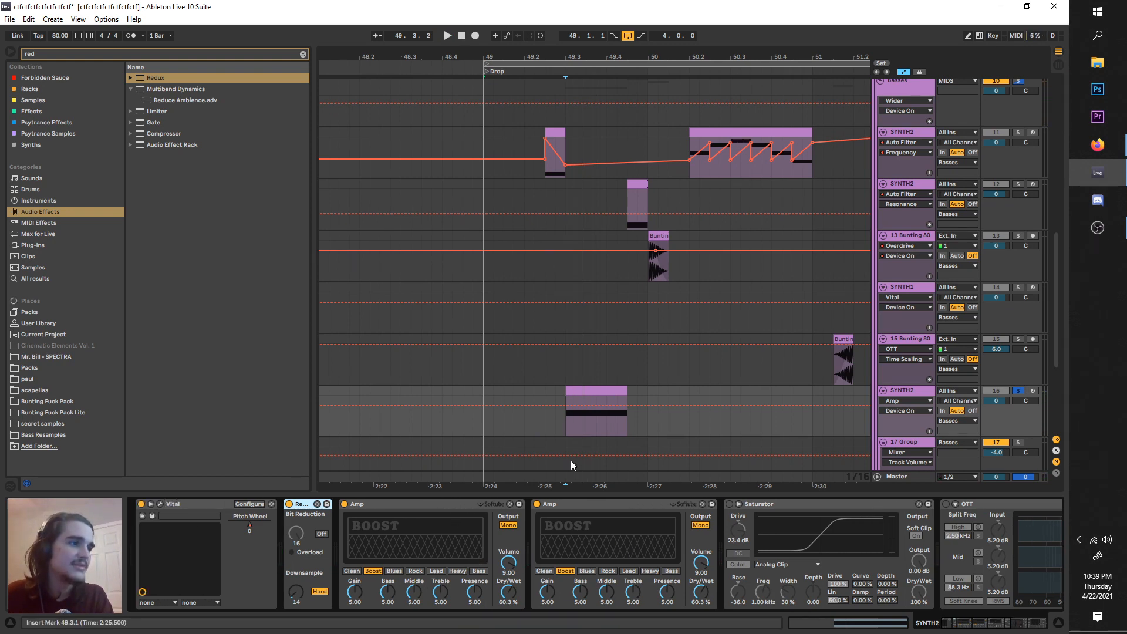
- Examine the upper SYNTH2 track's device chain, and compare it with the soloed SYNTH2 track's first Amp settings
scroll(582, 249, "up", 1)
left_click(903, 157)
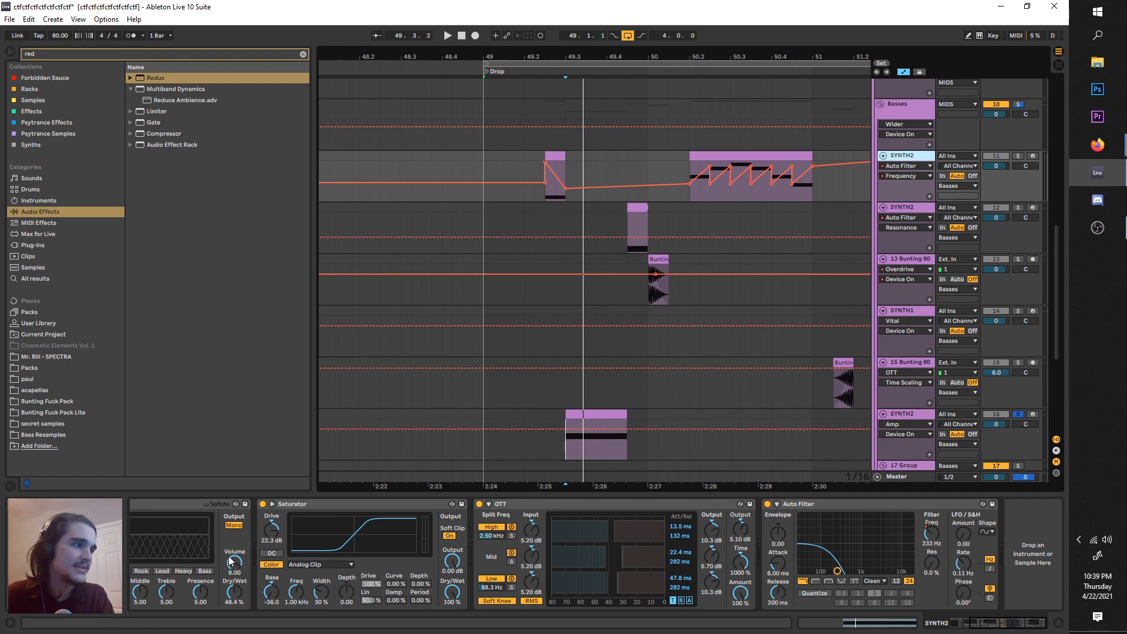
scroll(247, 557, "up", 3)
left_click(911, 415)
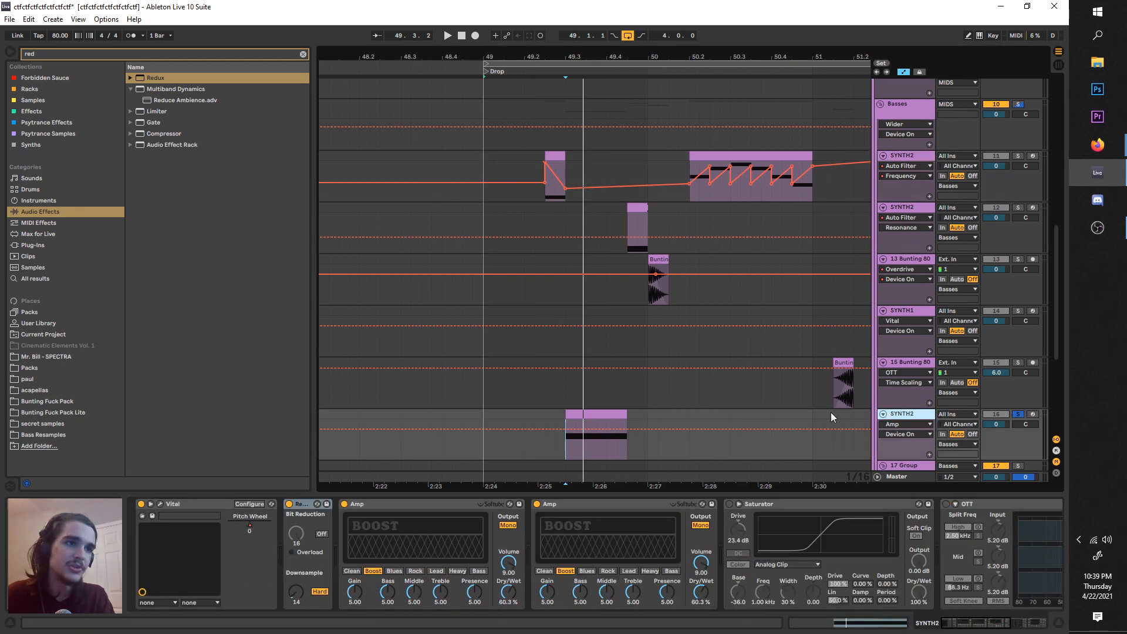
left_click(392, 510)
scroll(469, 513, "down", 1)
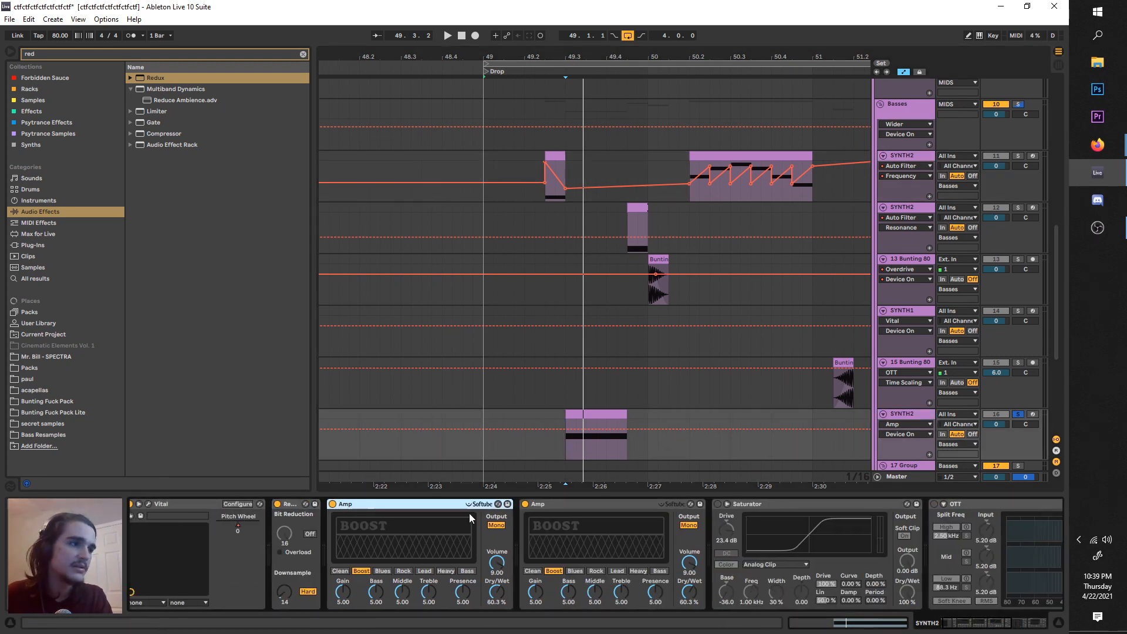
- Play the soloed SYNTH2 clip, turn on the Saturator, and compare the clip with the Saturator off and on
left_click(568, 444)
key("space")
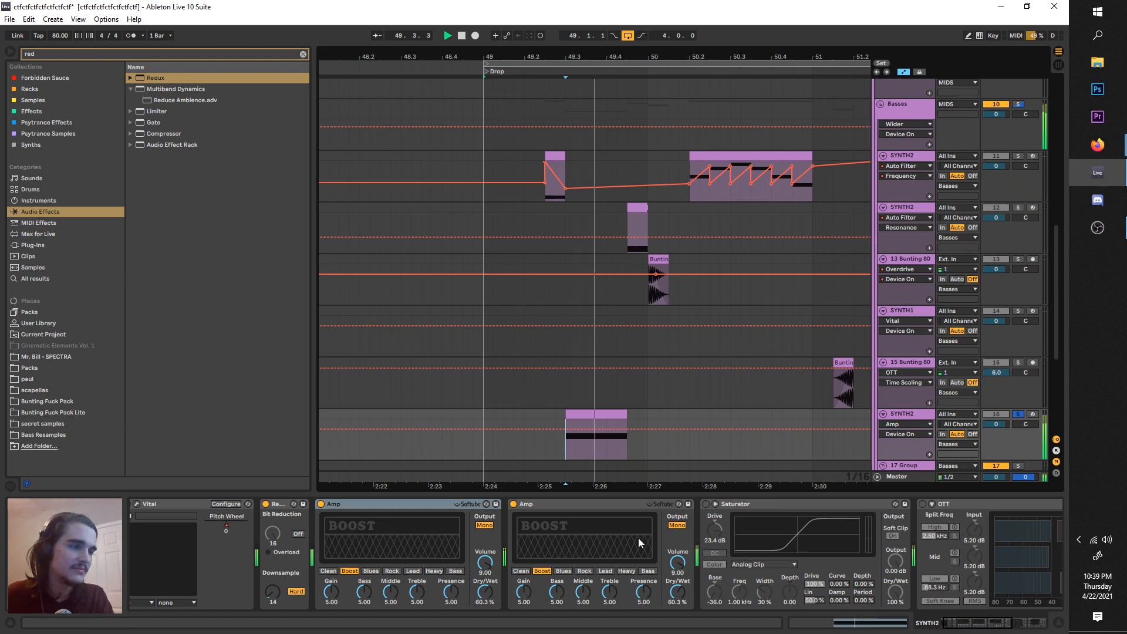
key("space")
left_click(706, 504)
key("space")
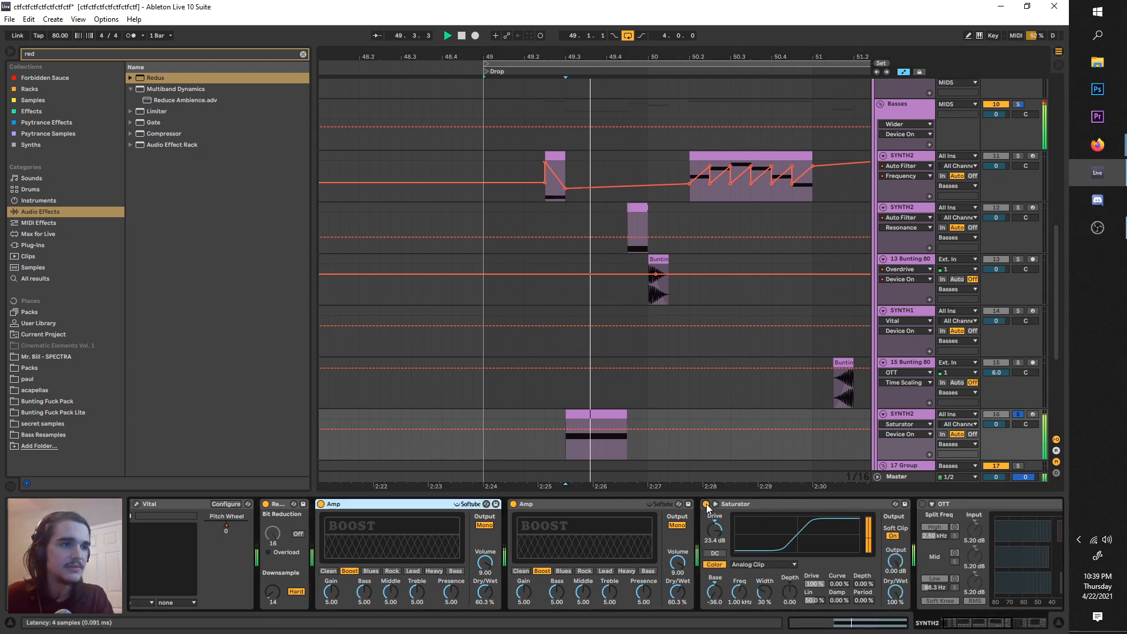
scroll(713, 543, "down", 2)
scroll(710, 540, "down", 2)
key("space")
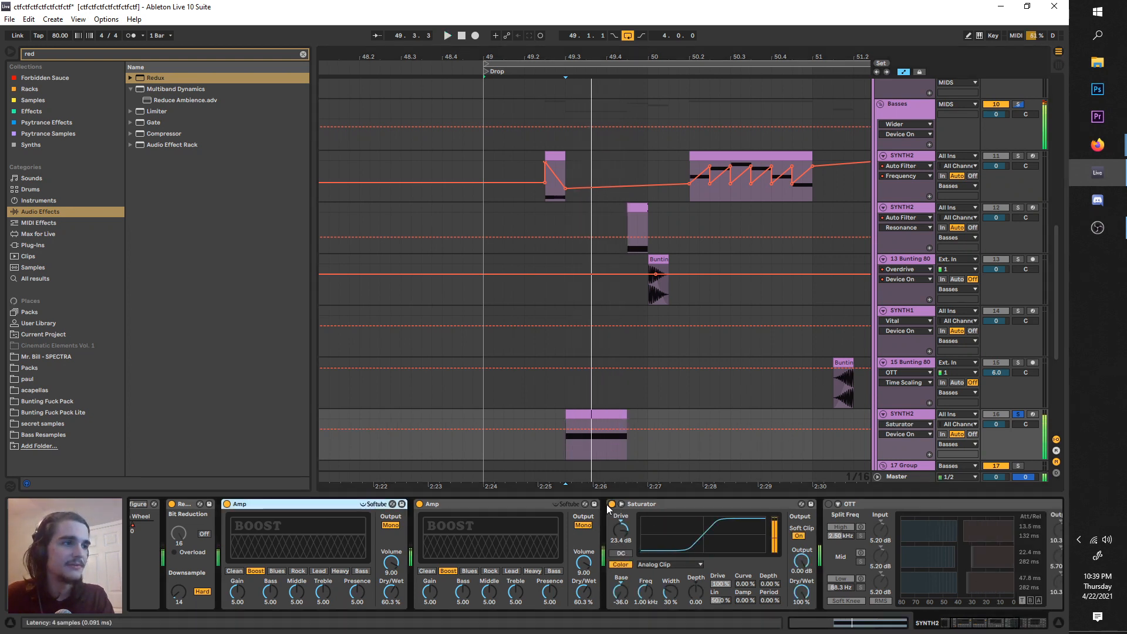
left_click(611, 505)
key("space")
key("space")
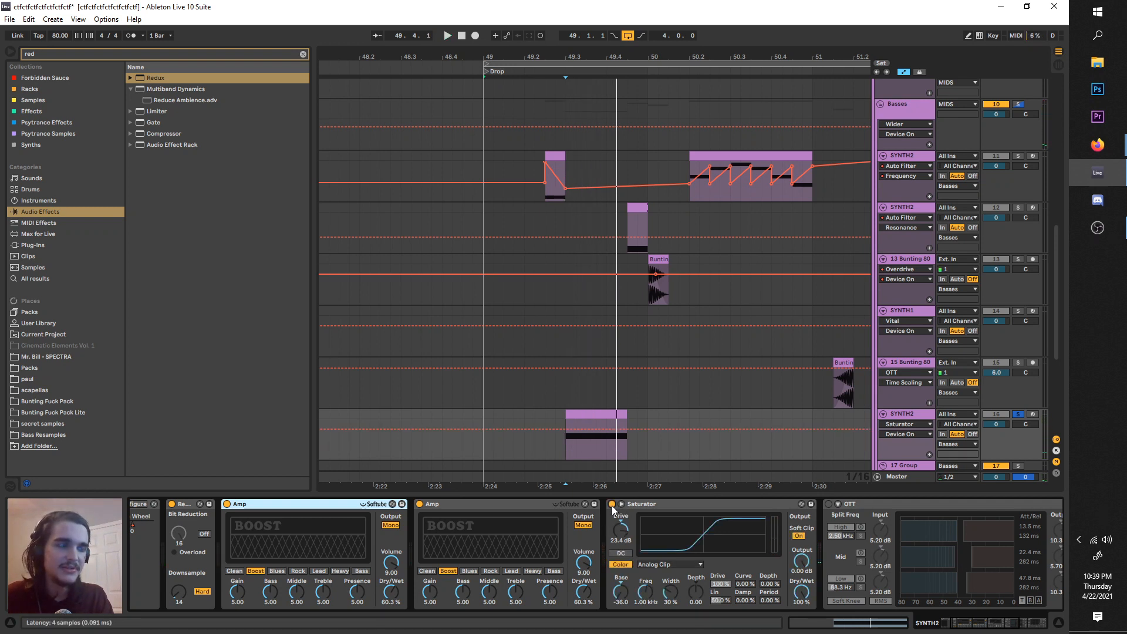
- Set the Saturator's Drive to 21.1 dB and compare the playing clip with Soft Clip off and on
left_click_drag(624, 534, 624, 543)
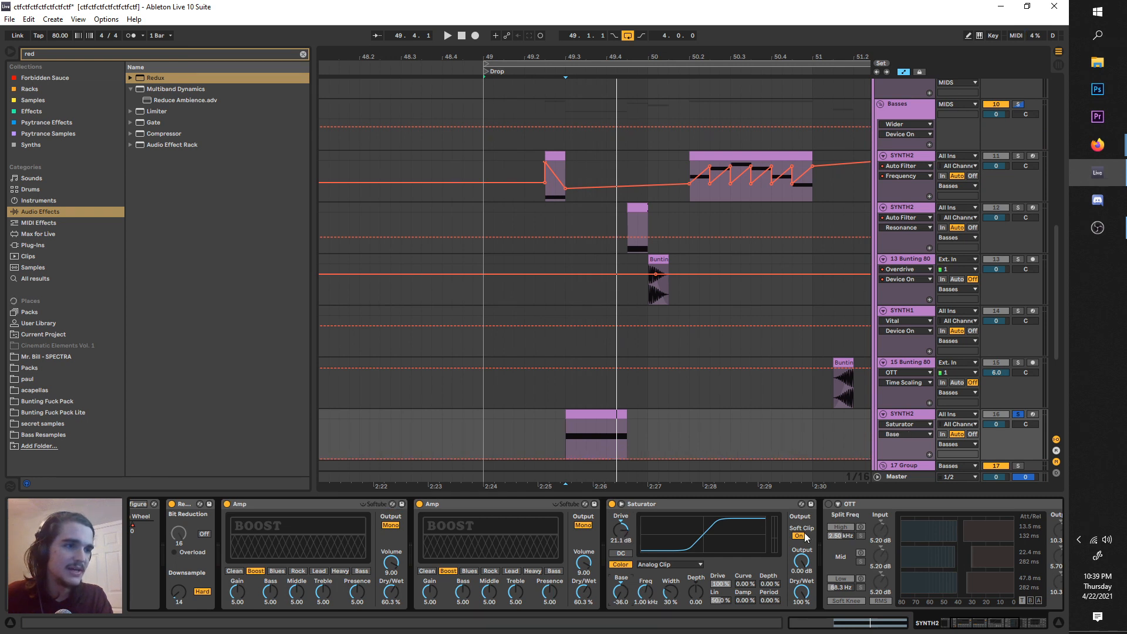
key("space")
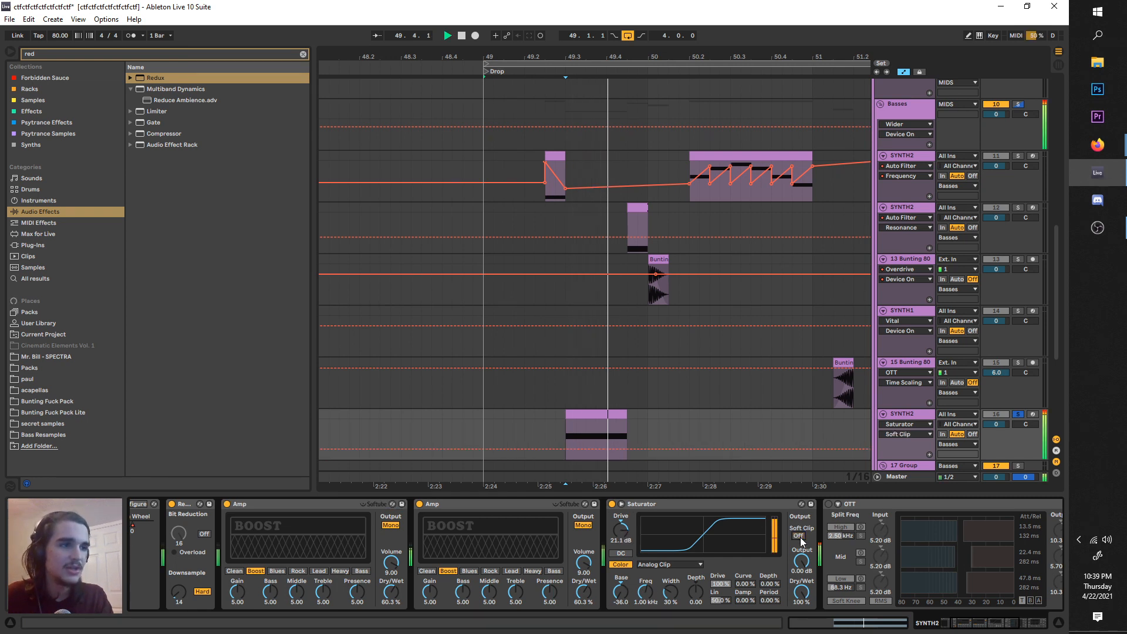
left_click(799, 536)
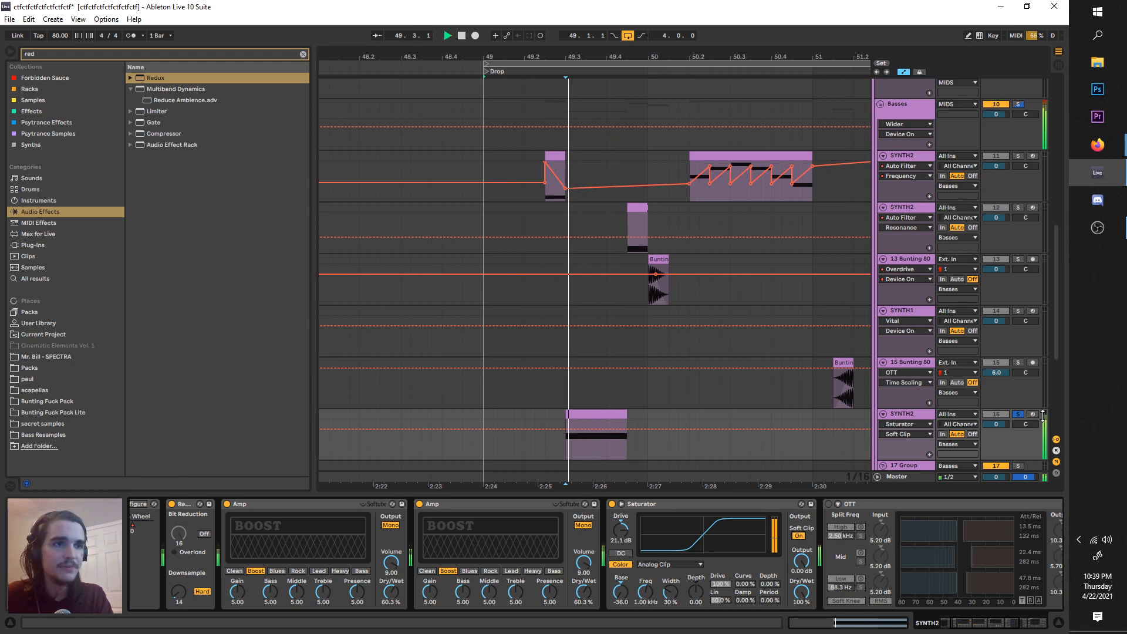
key("space")
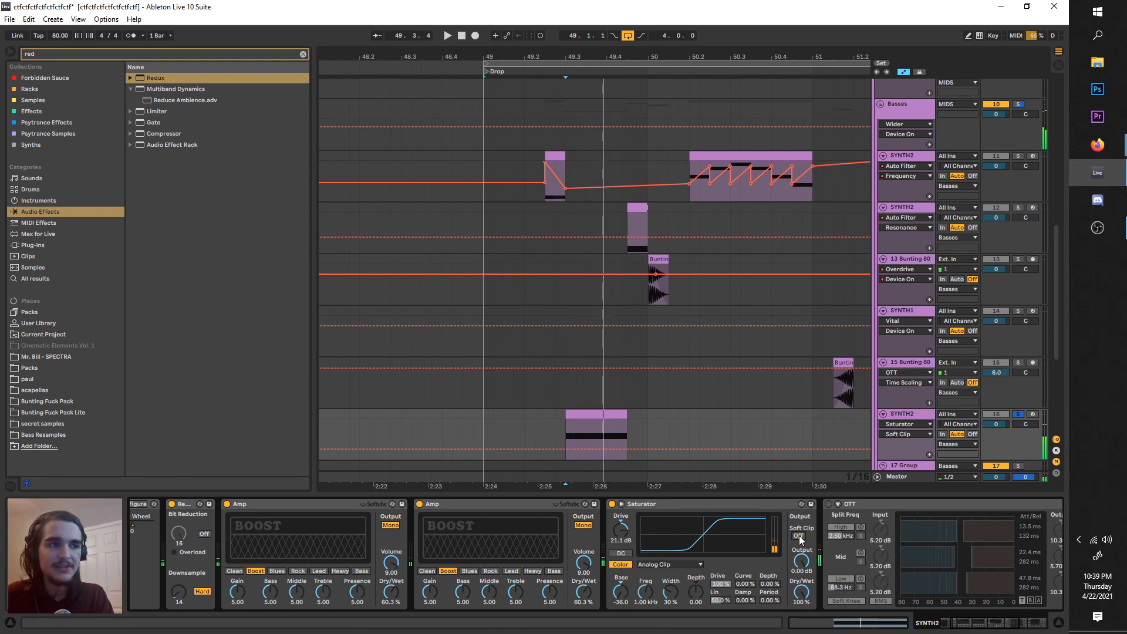
left_click(798, 535)
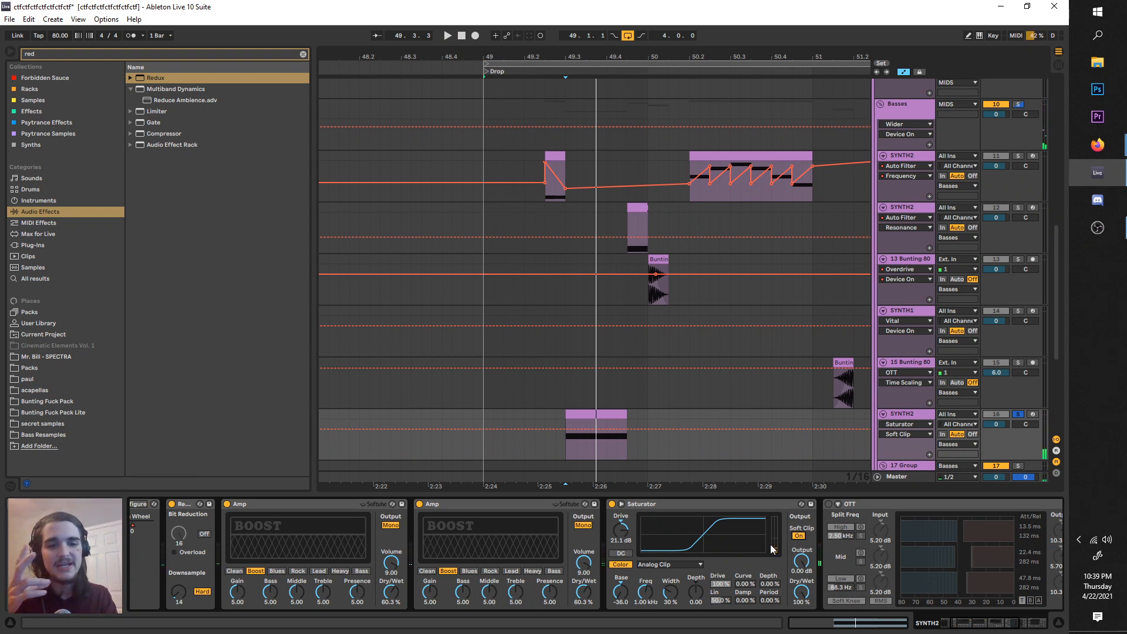
- Turn on OTT after the Saturator and play the clip to compare it with OTT off and on
scroll(765, 545, "down", 3)
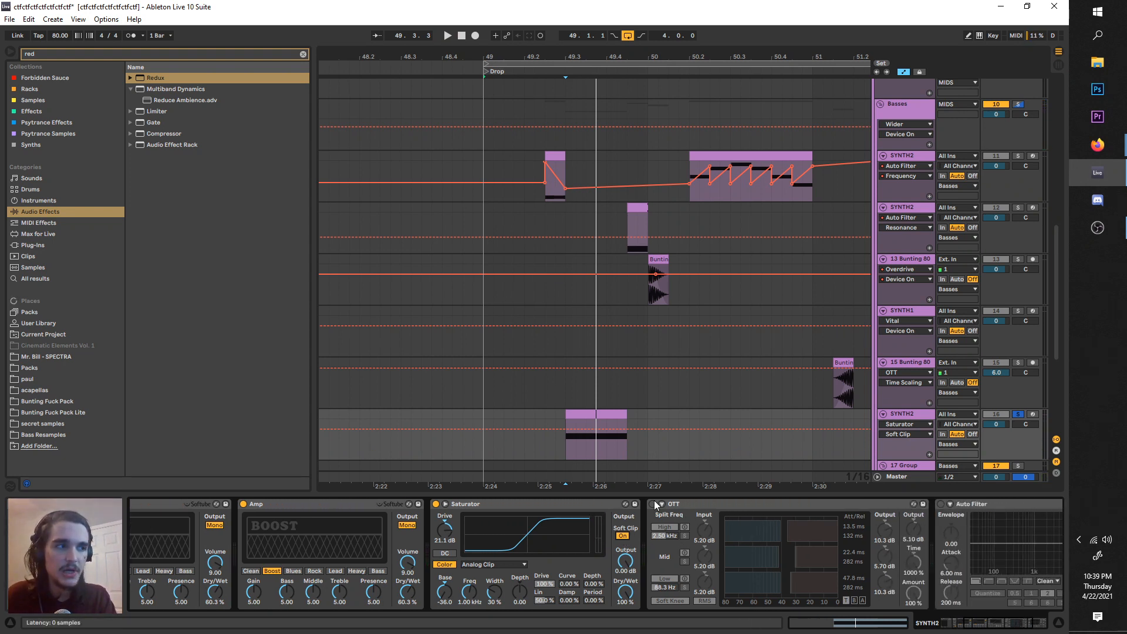
left_click(652, 504)
key("space")
left_click(652, 504)
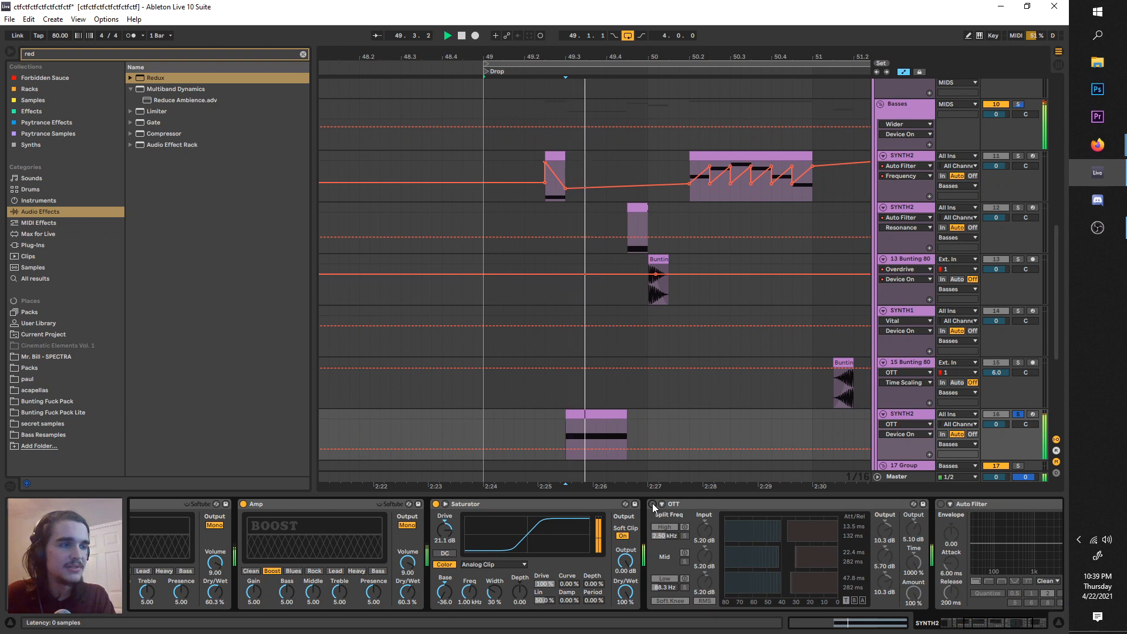
left_click(652, 504)
scroll(675, 529, "down", 2)
key("space")
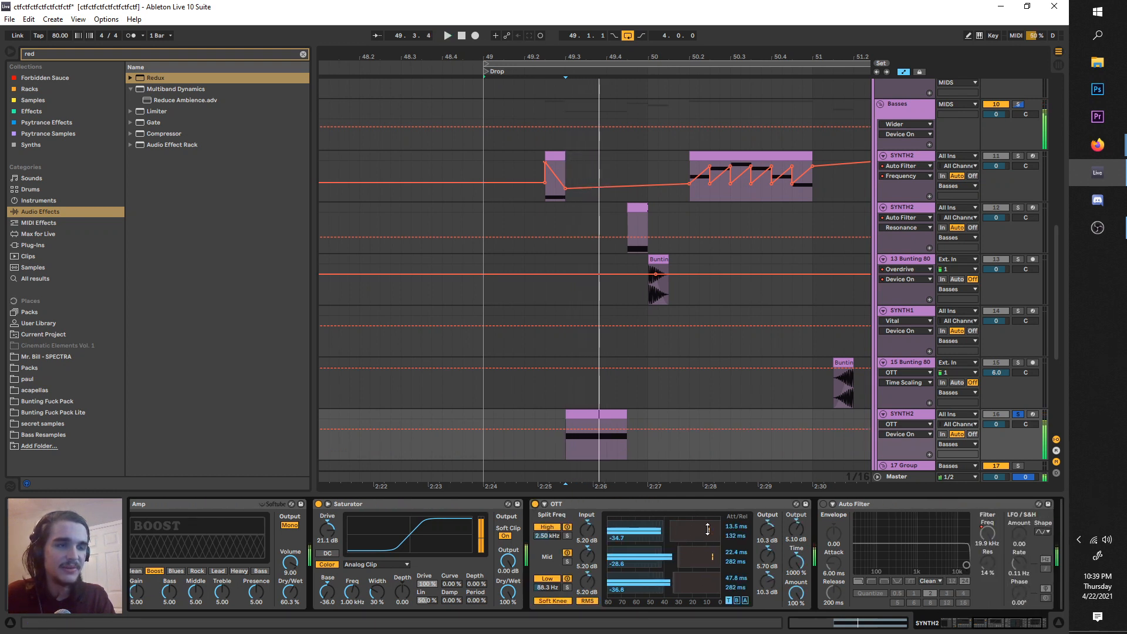
- Turn on the Auto Filter, show its Frequency automation on the SYNTH2 track, and play the clip
scroll(844, 555, "down", 1)
left_click(766, 505)
left_click(930, 531)
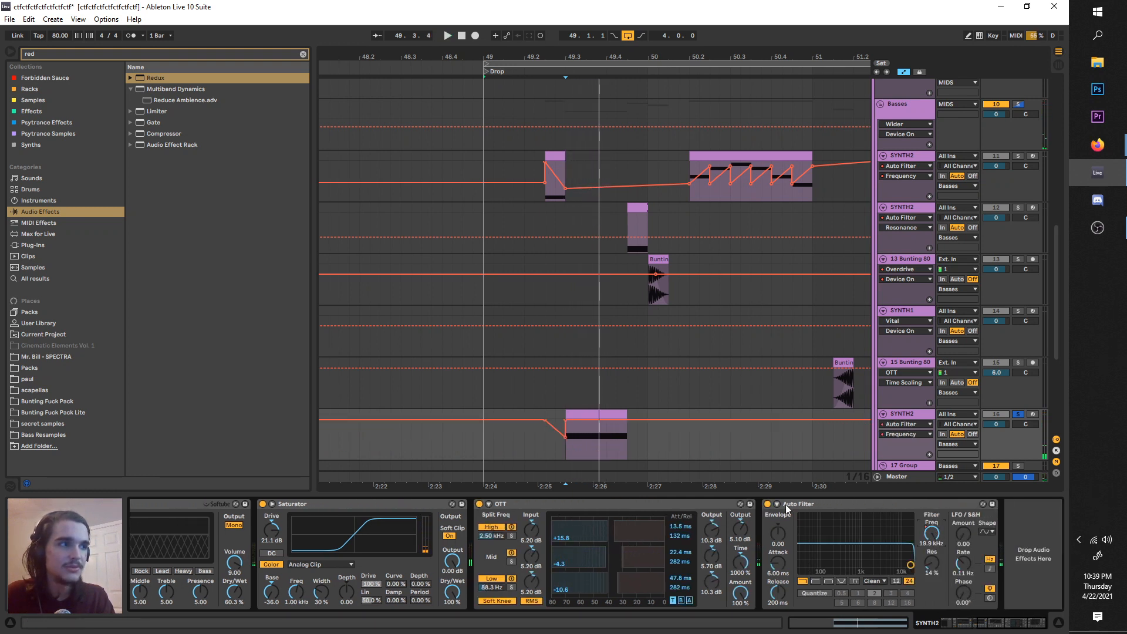
key("space")
key("space")
- Play the SYNTH2 clips around 49.3, 51.3 and 51.4 in turn to compare their Auto Filter Frequency sweeps
key("space")
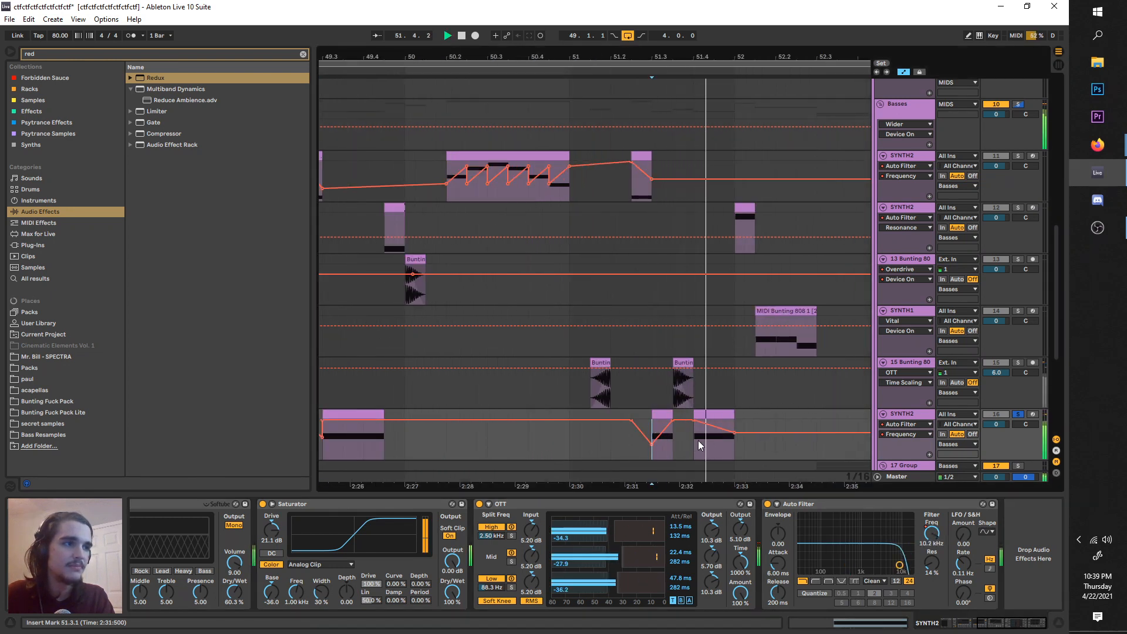
scroll(385, 433, "left", 1)
key("space")
key("space")
left_click(382, 456)
key("space")
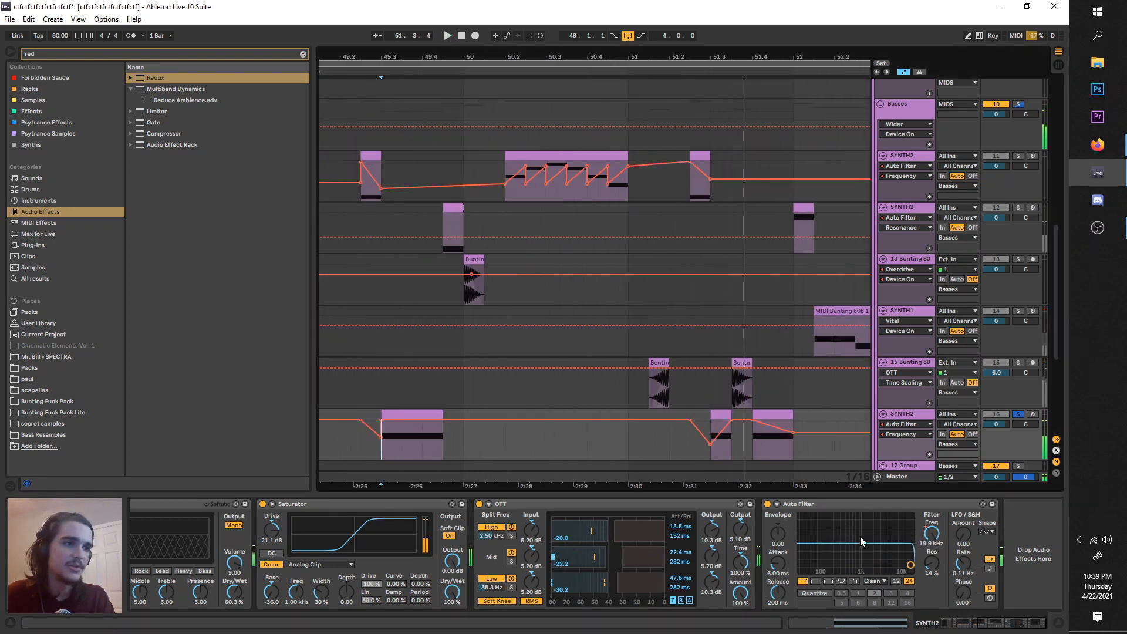
scroll(550, 438, "left", 1)
key("space")
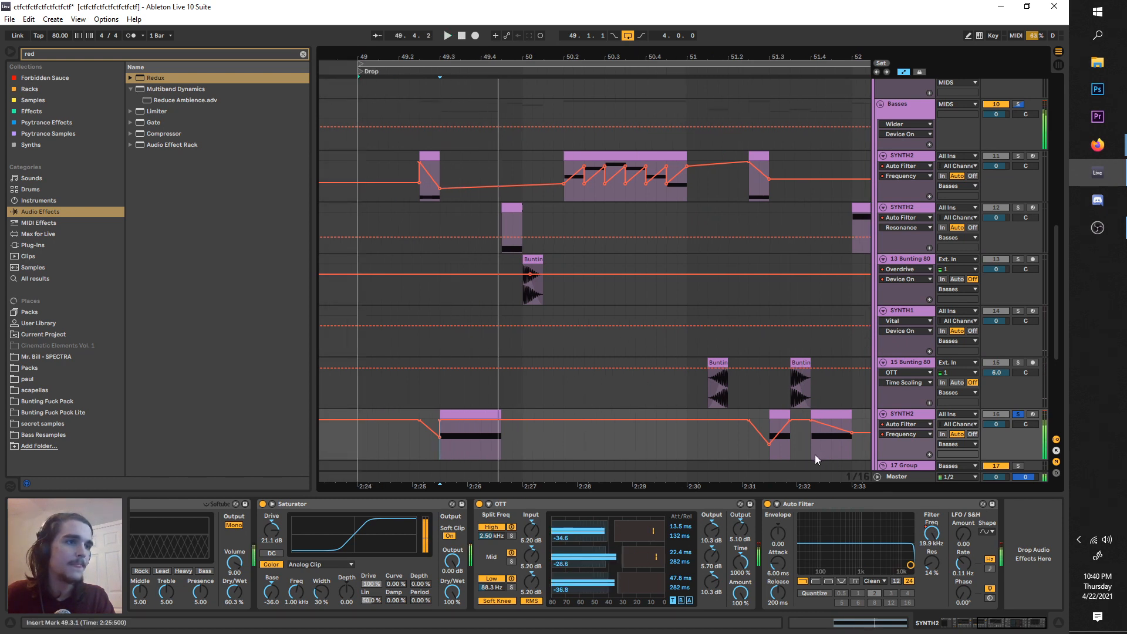
key("space")
left_click(814, 454)
key("space")
key("space")
- Display Vital's Pitch Wheel automation on the soloed SYNTH2 track instead of the Auto Filter Frequency
left_click(907, 435)
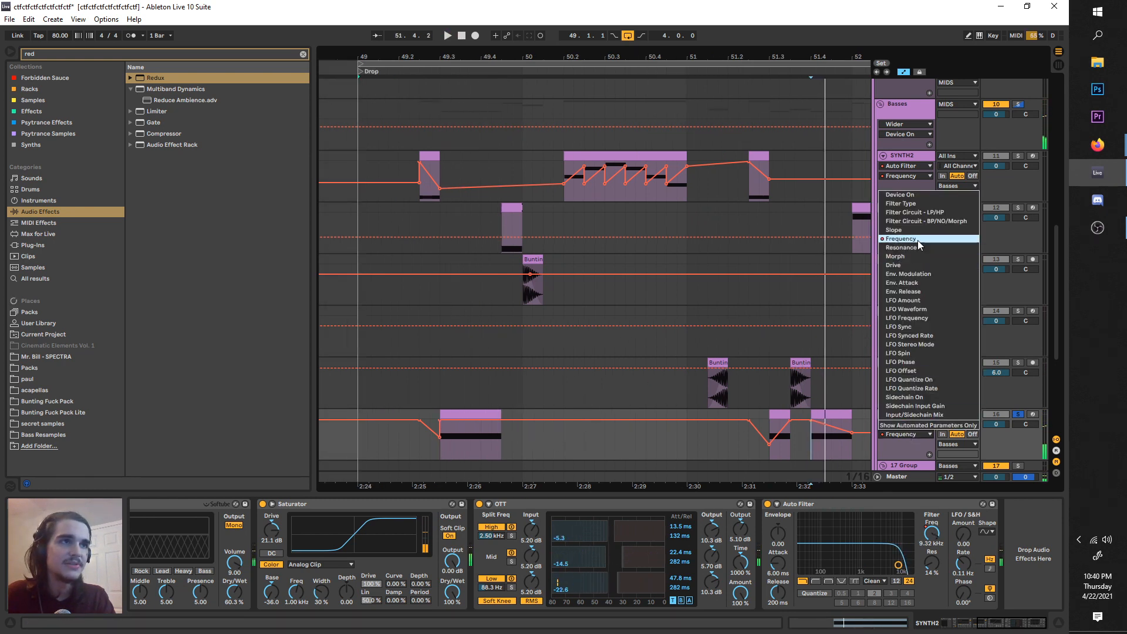
left_click(906, 444)
left_click(900, 425)
left_click(912, 441)
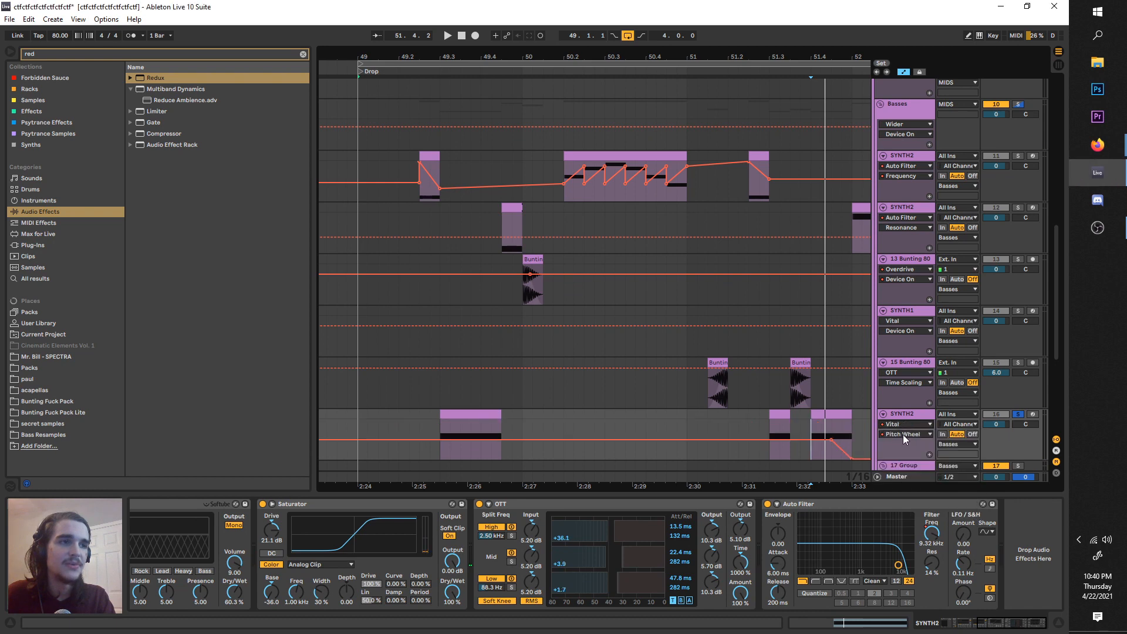
left_click(901, 435)
- Play the last SYNTH2 clip from 51.4.3, where the Pitch Wheel automation starts to fall
left_click(832, 421)
key("space")
scroll(833, 424, "up", 2)
scroll(835, 427, "down", 2)
key("space")
key("space")
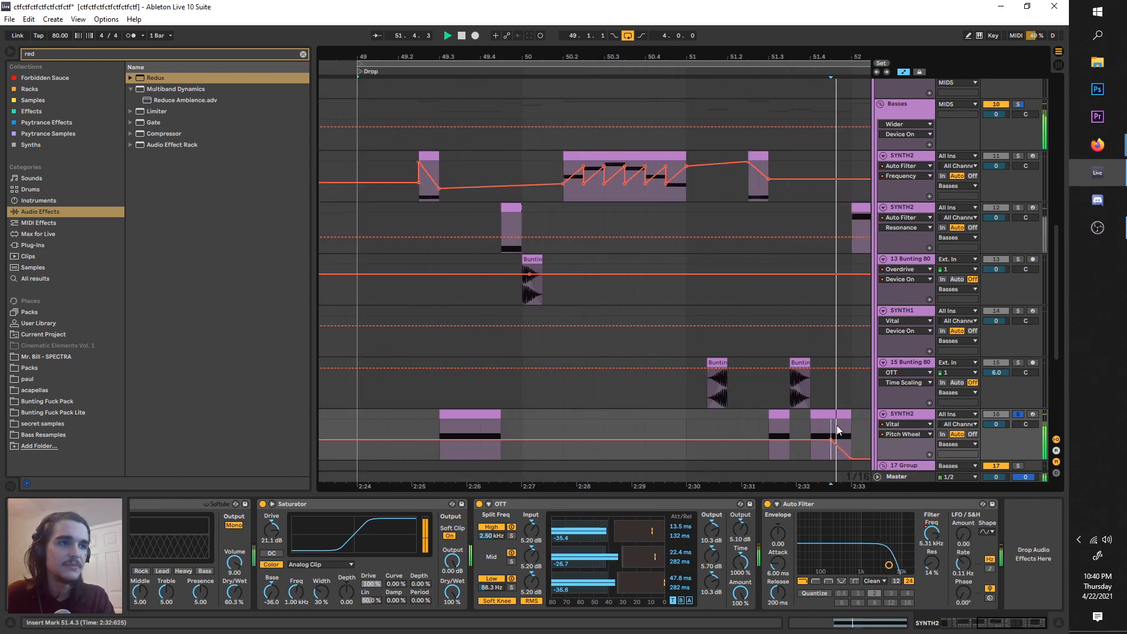
key("space")
- Open the soloed SYNTH2 track's Vital synth, re-enable the overridden automation, and reposition the Vital window over the arrangement
scroll(235, 524, "up", 2)
scroll(235, 523, "up", 5)
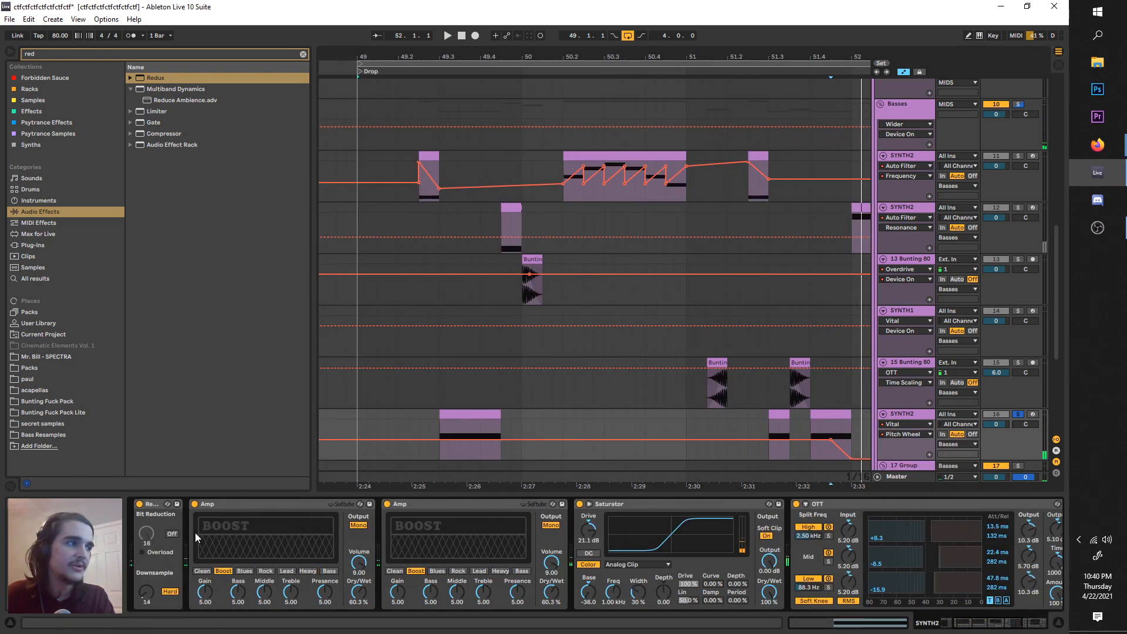
left_click(160, 503)
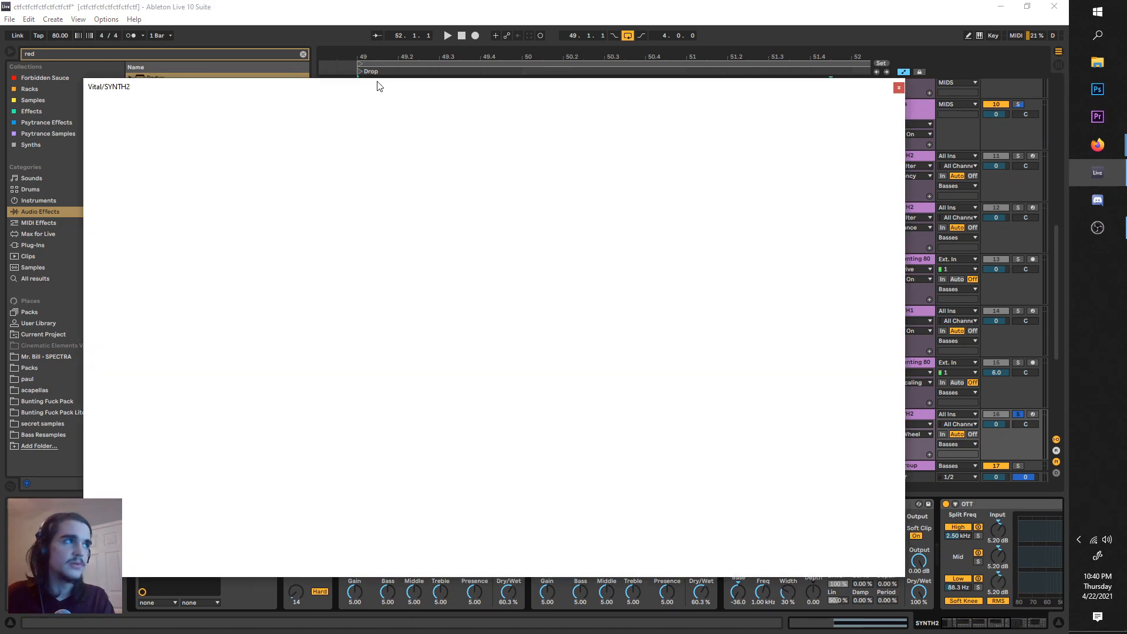
left_click_drag(378, 86, 543, 32)
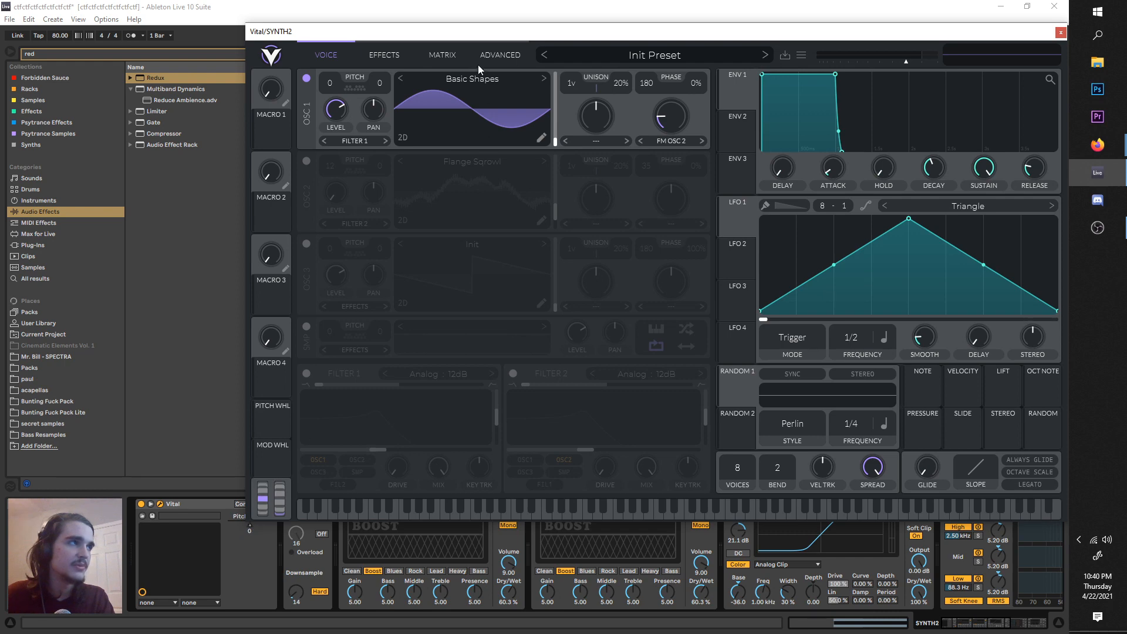
left_click_drag(479, 31, 559, 516)
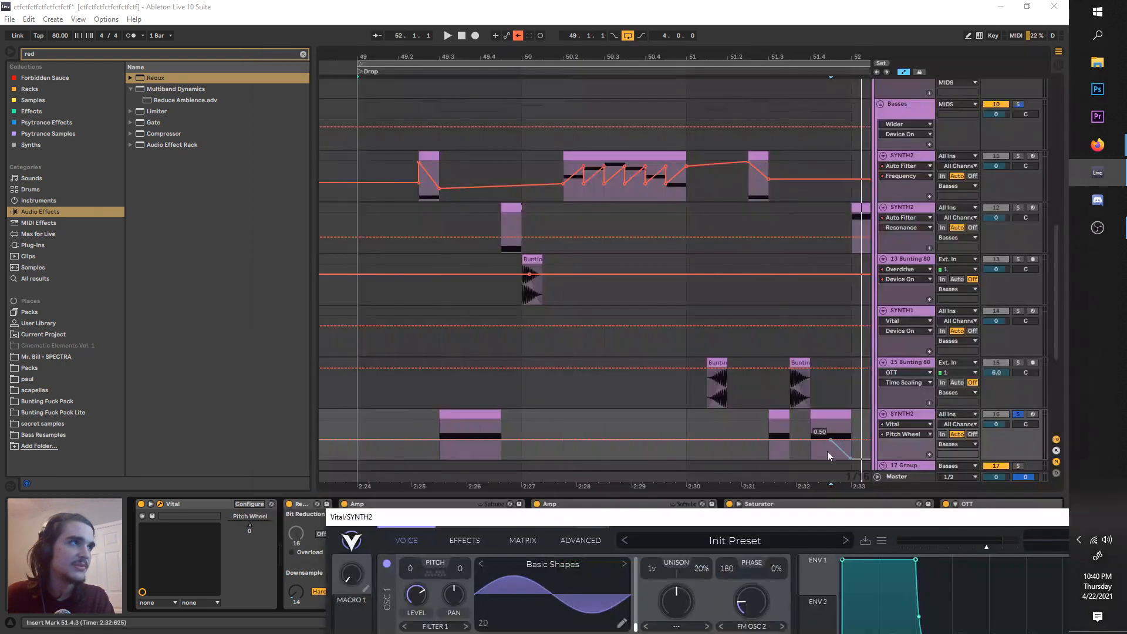
left_click(518, 35)
left_click_drag(774, 515, 553, 91)
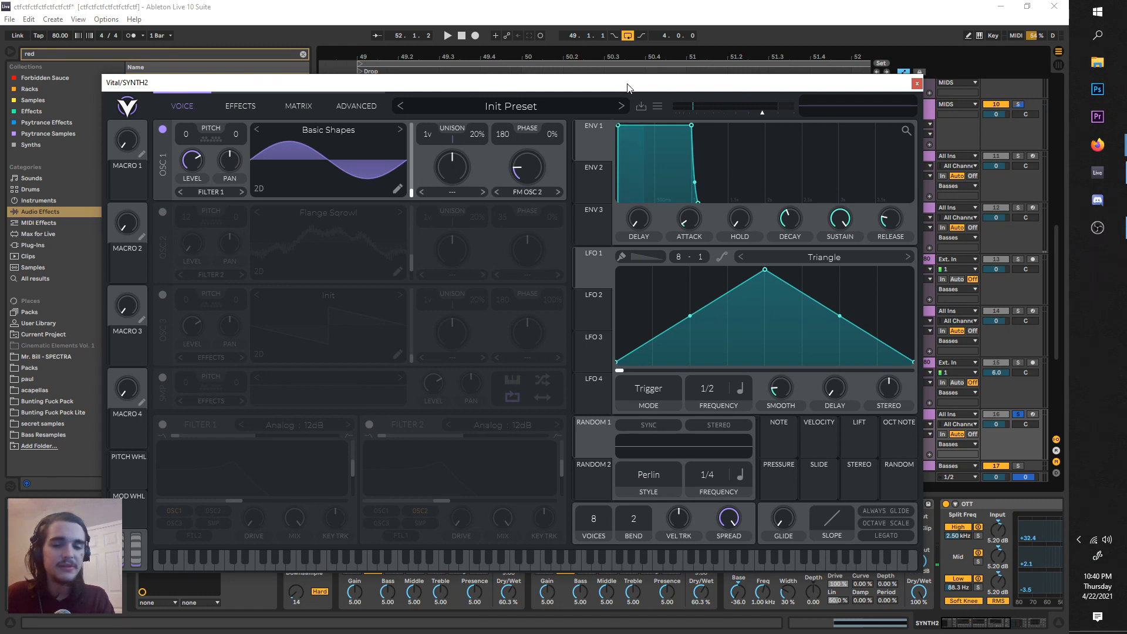
- Try a pitch bend range of 12 in Vital while playing the pitch drop, lower the range again, and close Vital
key("space")
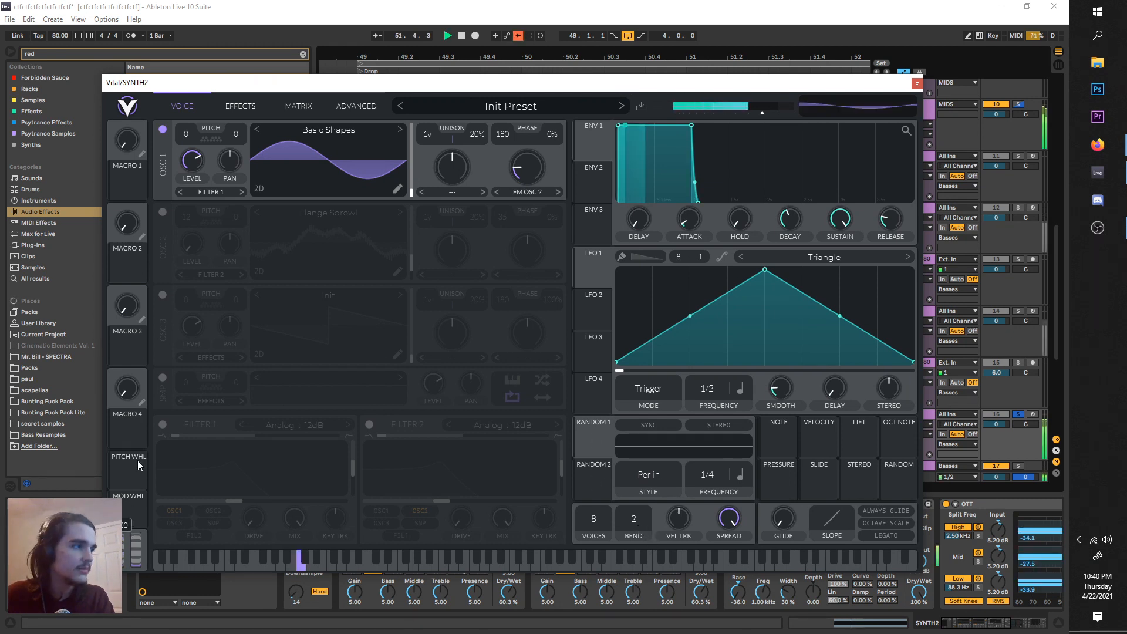
key("space")
key("space")
key("space")
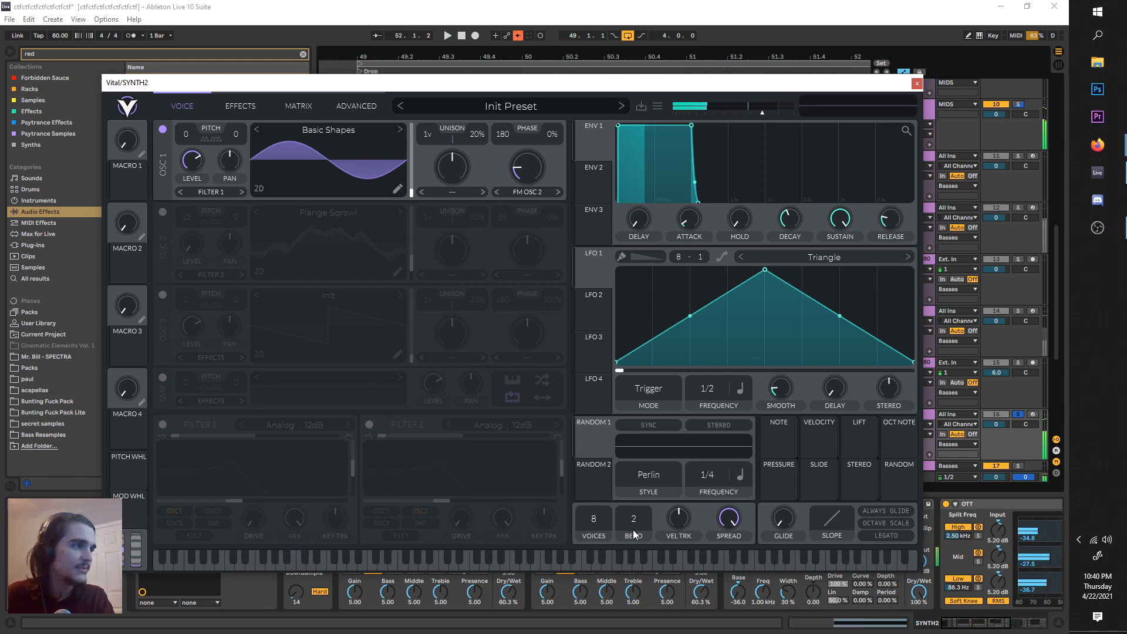
left_click_drag(634, 522, 637, 493)
left_click_drag(646, 434, 646, 426)
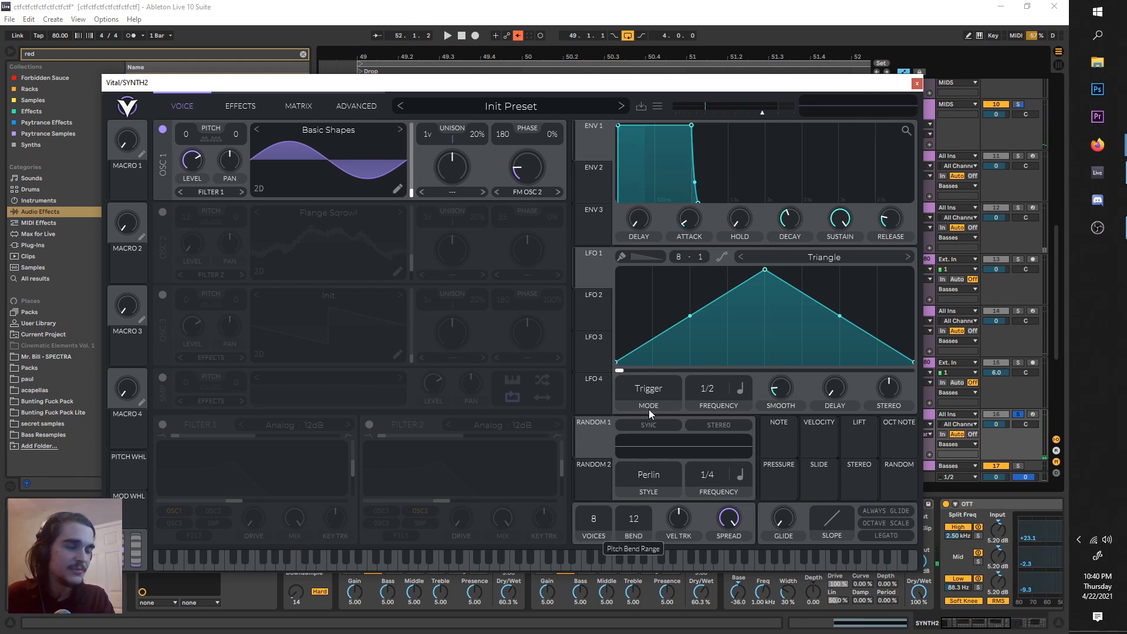
key("space")
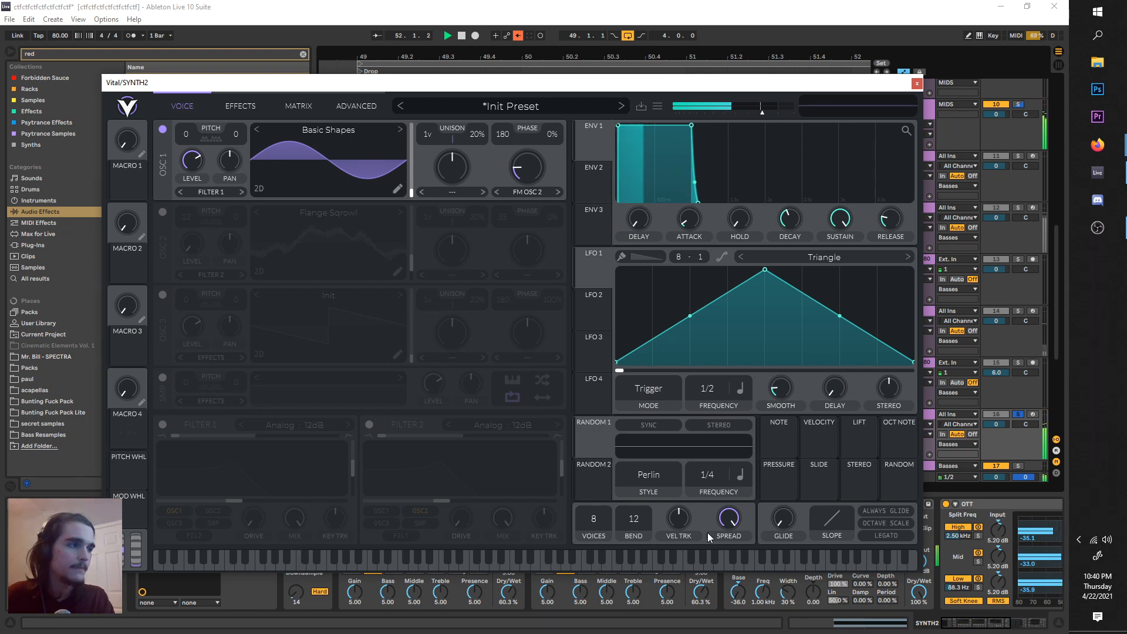
key("space")
left_click_drag(630, 517, 631, 594)
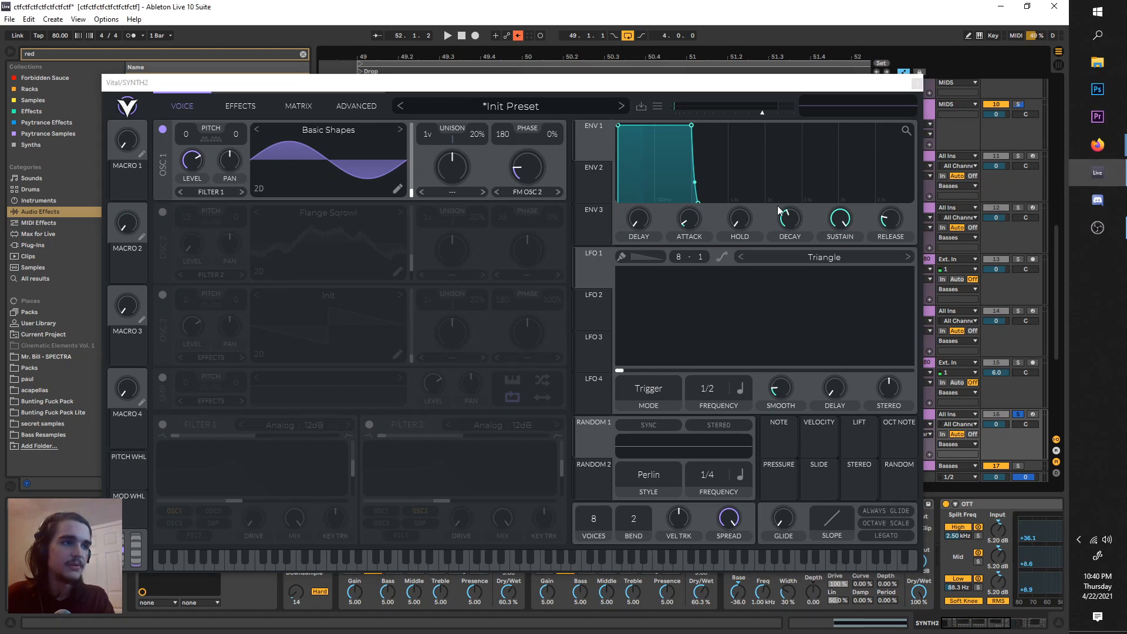
left_click(917, 83)
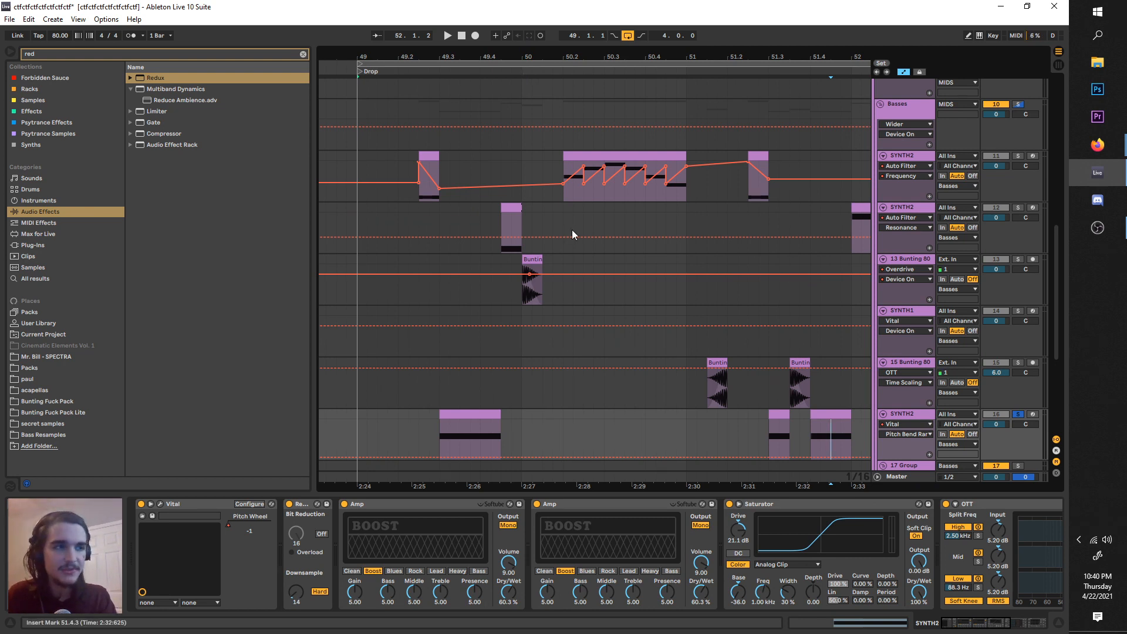
- Play the last SYNTH2 clip again and switch the displayed automation from Pitch Bend Range to Pitch Wheel
scroll(754, 409, "right", 1)
key("space")
left_click(917, 433)
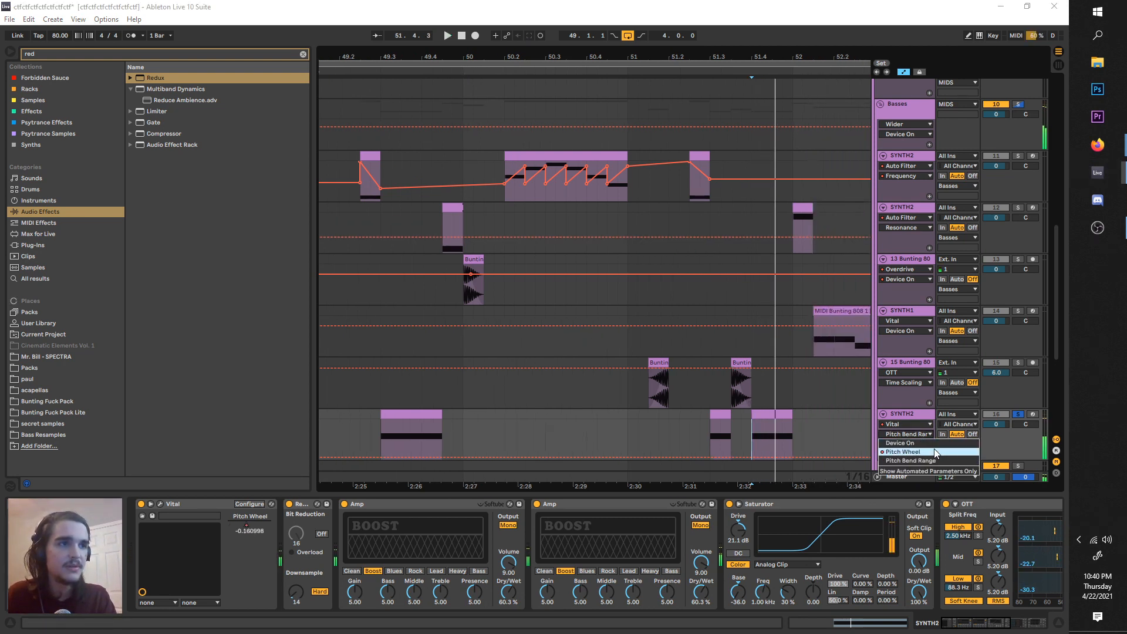
left_click(934, 448)
- Solo the SYNTH2 track with the Auto Filter Resonance lane and play its short clip at 49.4.3
scroll(429, 291, "left", 2)
scroll(535, 257, "up", 1)
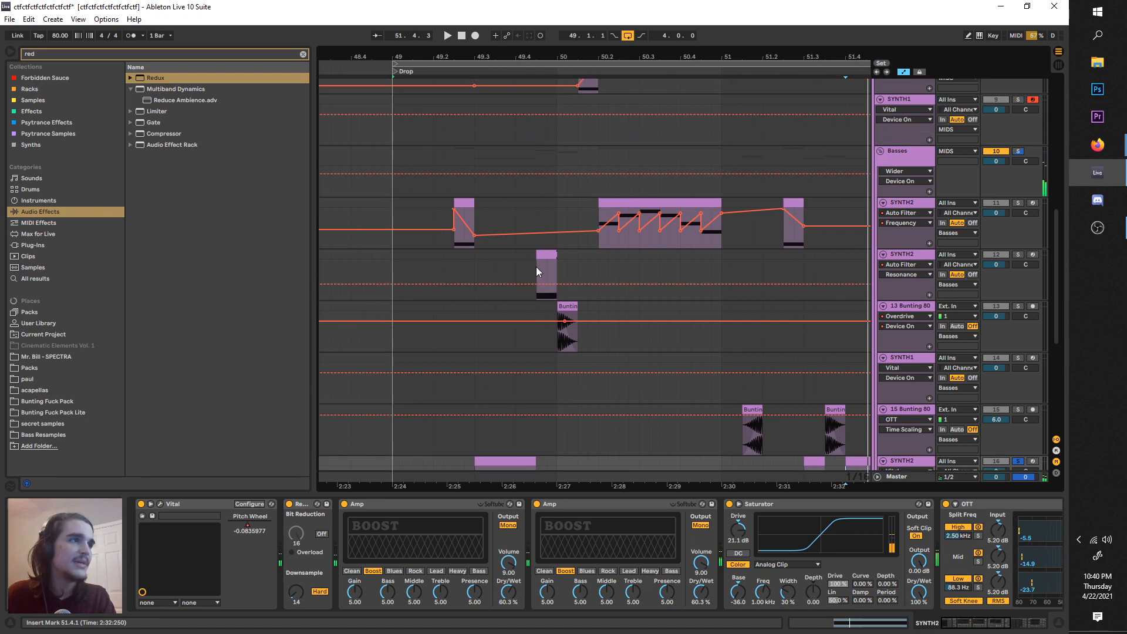
left_click(536, 267)
key("space")
left_click(1017, 256)
key("space")
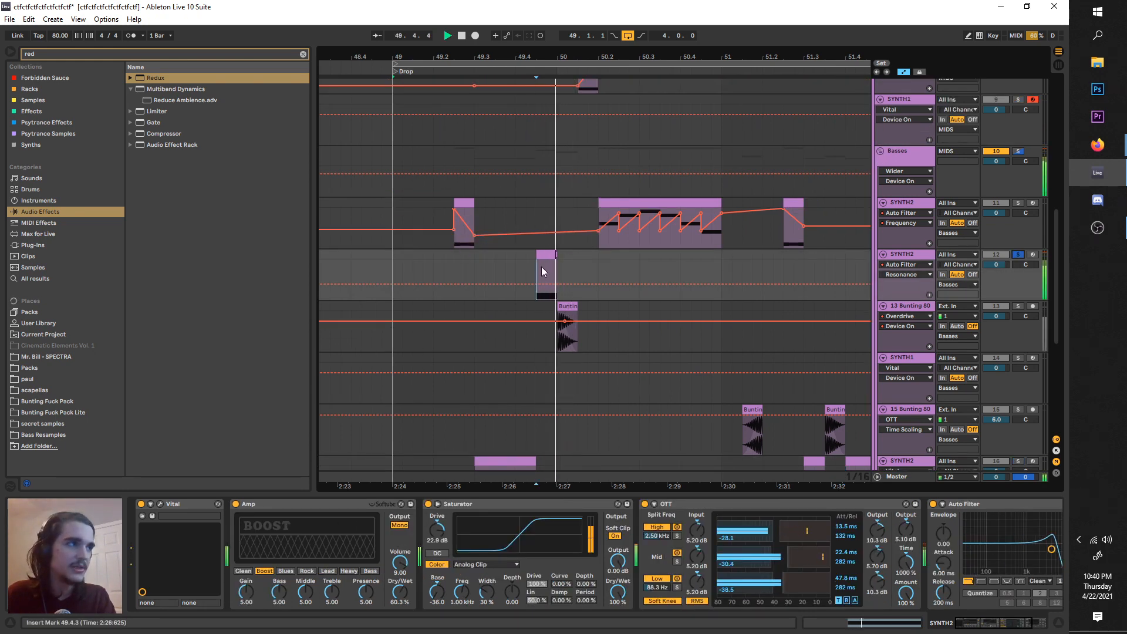
key("space")
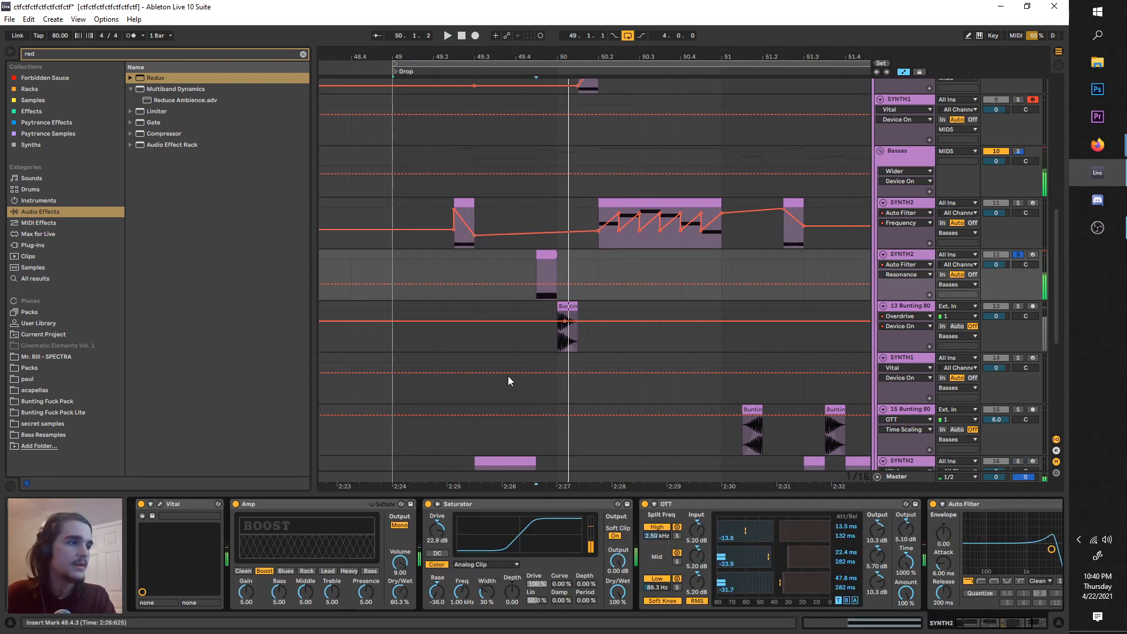
- Solo the uppermost SYNTH2 track in the Basses group and play its short clip at 49.3
left_click(458, 242)
left_click(1019, 203)
key("space")
key("space")
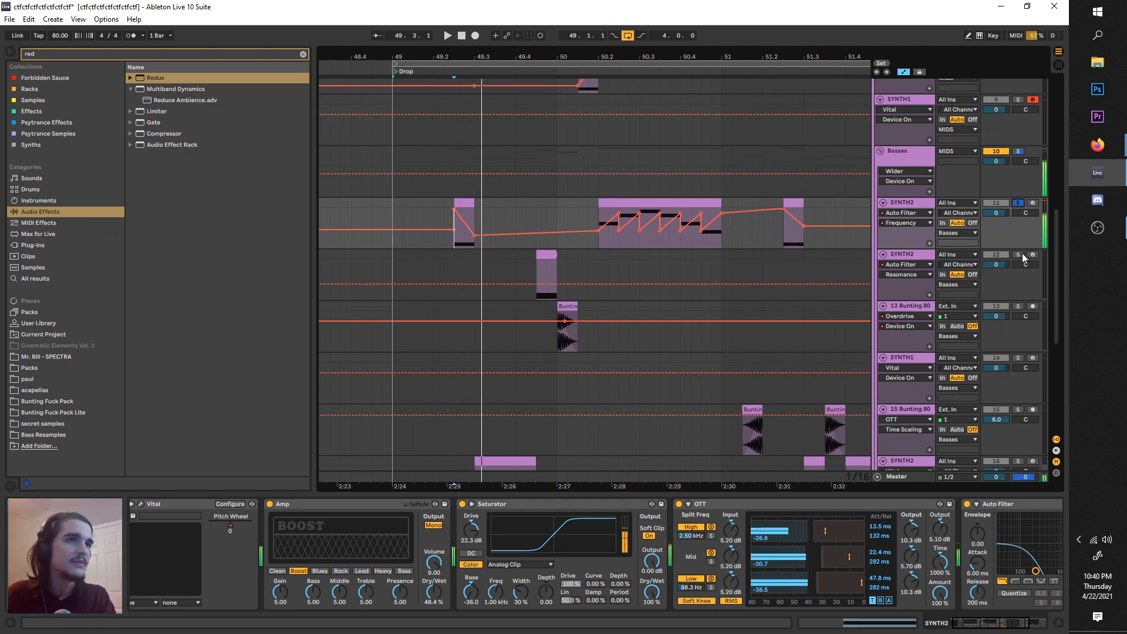
- Solo the SYNTH2 track with the Auto Filter Resonance lane, play its short clip at 49.4.3, and show the track's devices
key("space")
left_click(1019, 253)
key("space")
left_click(537, 261)
key("space")
key("space")
left_click(910, 254)
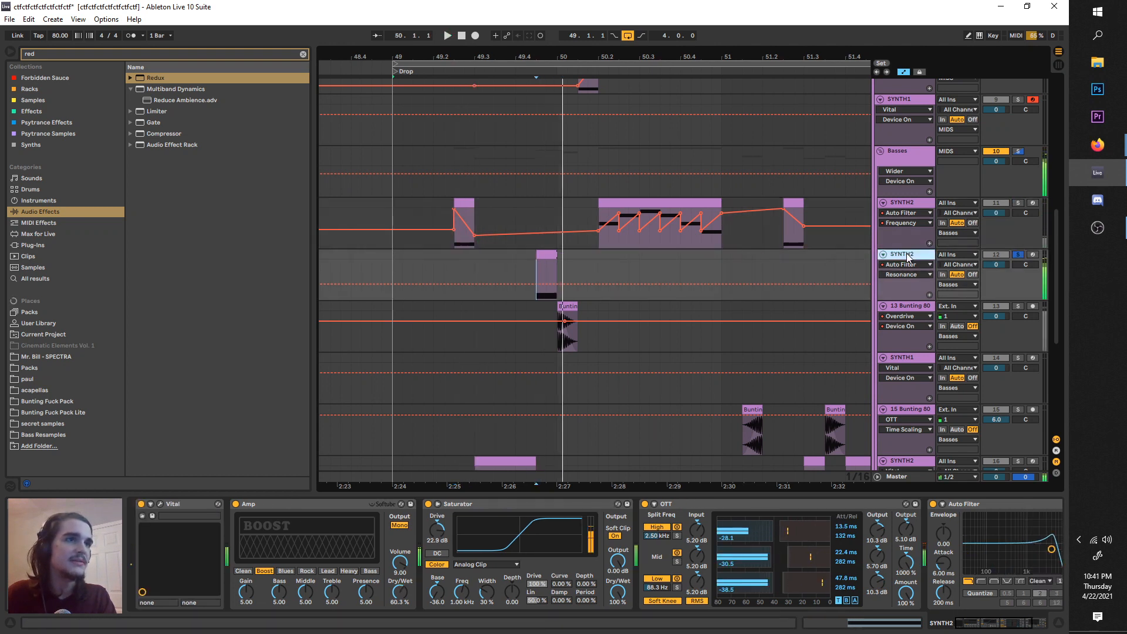
- Lower the Auto Filter's resonance to 0% on the soloed SYNTH2 track and play its short clip
left_click(997, 504)
key("space")
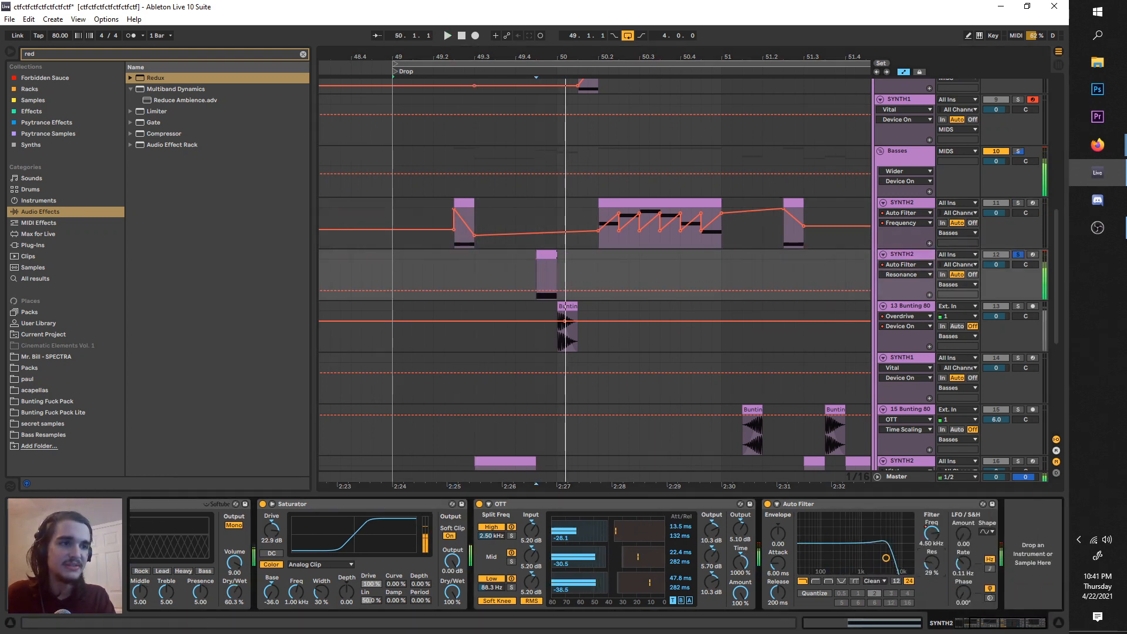
key("space")
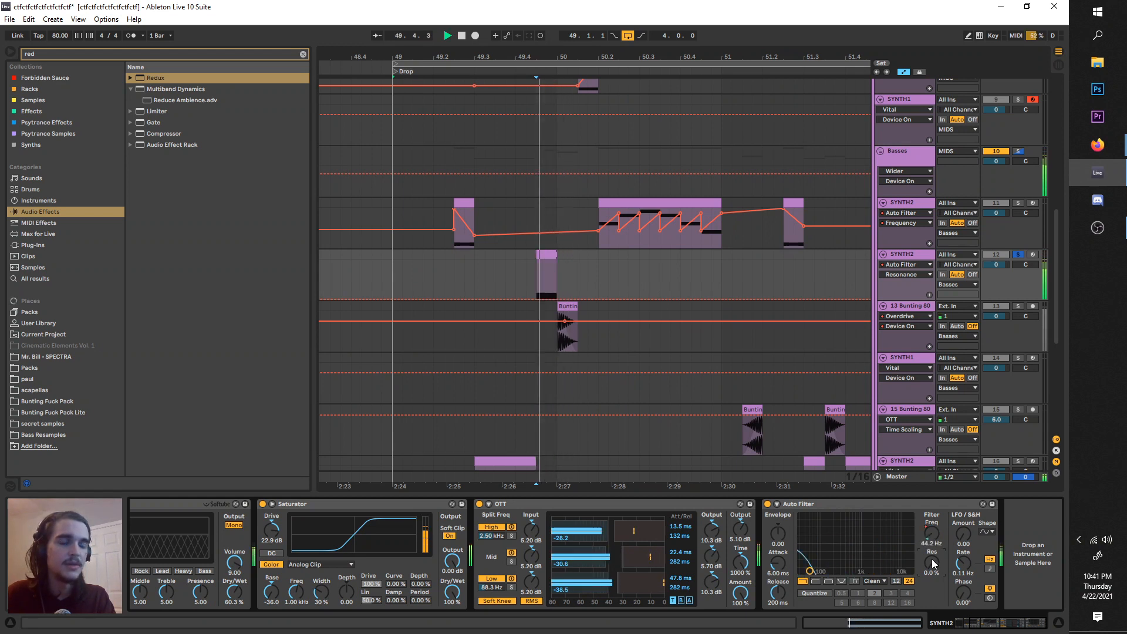
key("space")
- Raise the Auto Filter's resonance to 48% and replay the short clip several times from 49.4.3
left_click_drag(933, 564, 933, 531)
key("space")
key("space")
key("space")
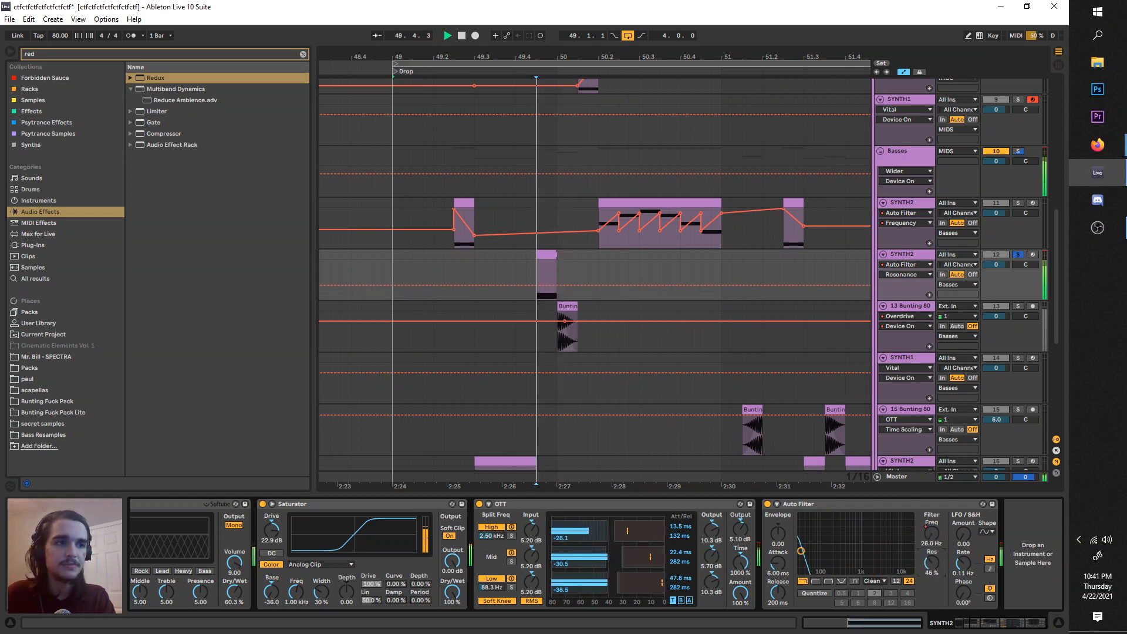
key("space")
key("space")
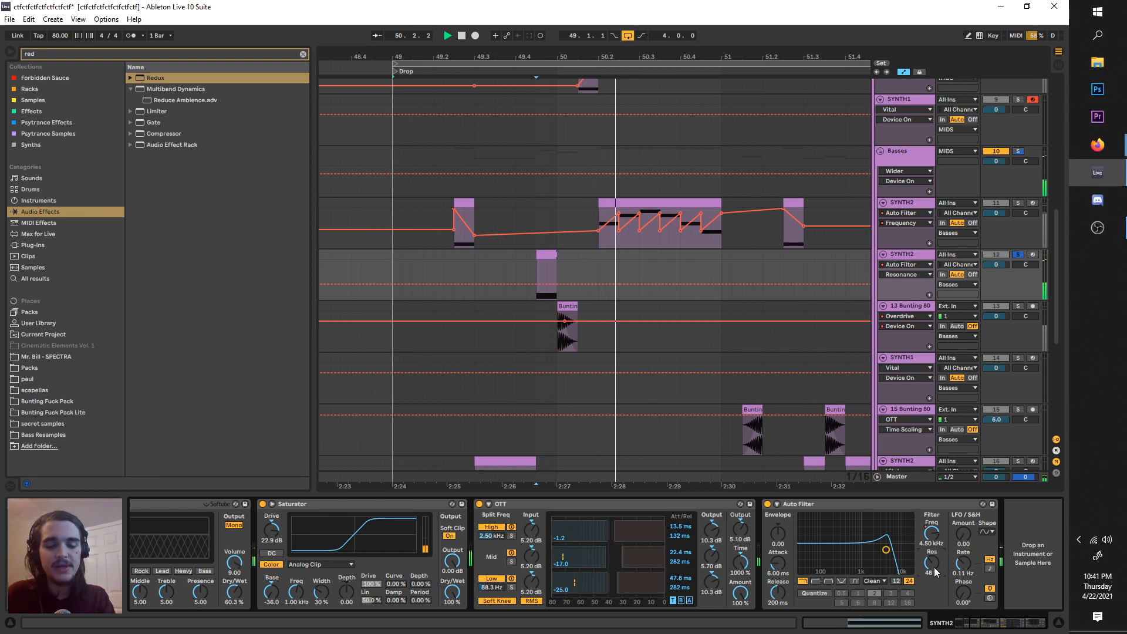
key("space")
key("space")
key("space")
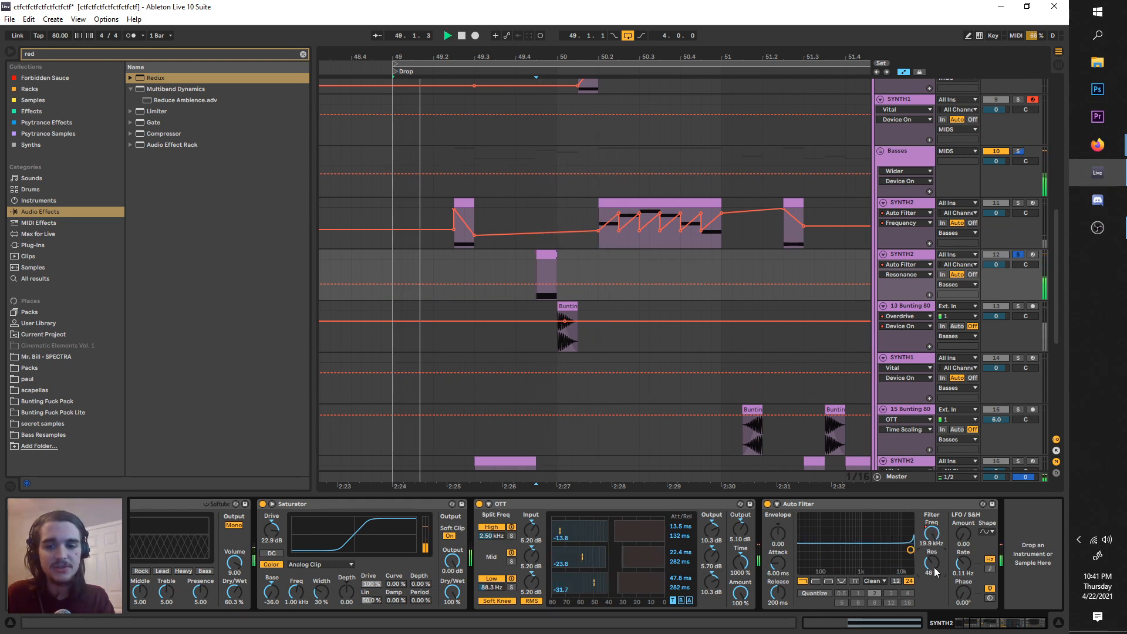
key("space")
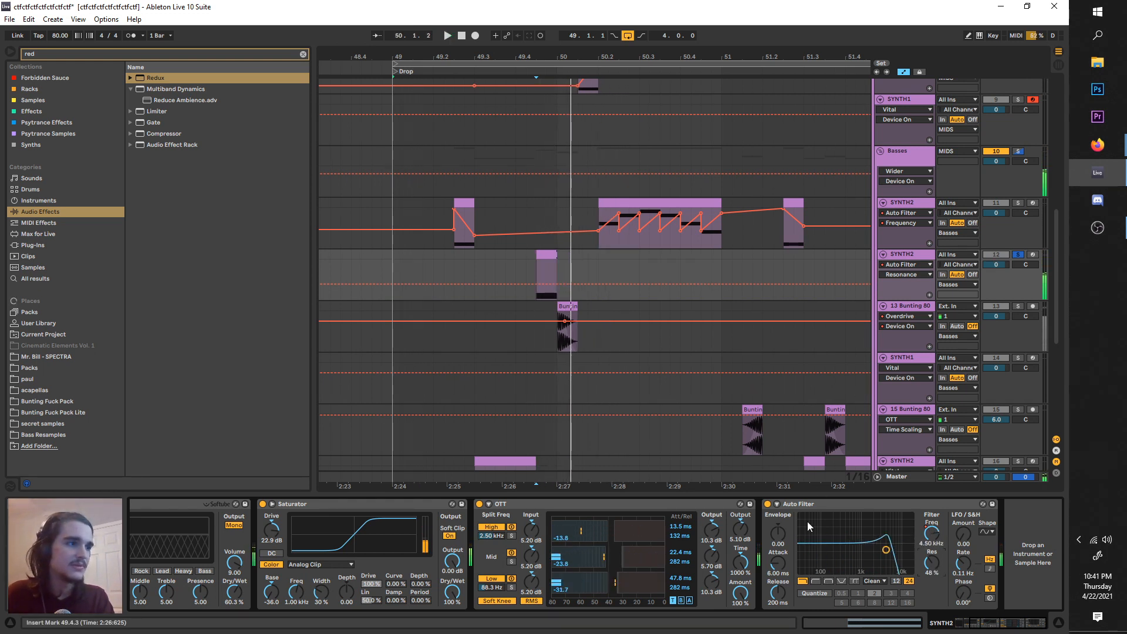
- Clear the solos and play the drop from 49.4.3 with all tracks audible
scroll(530, 546, "up", 3)
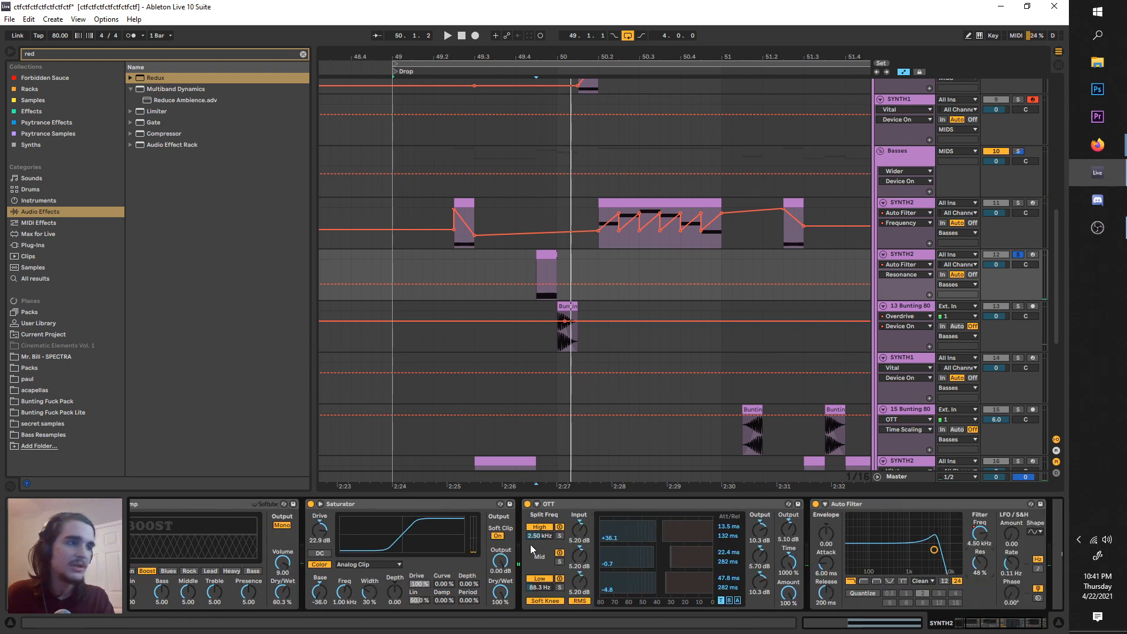
key("space")
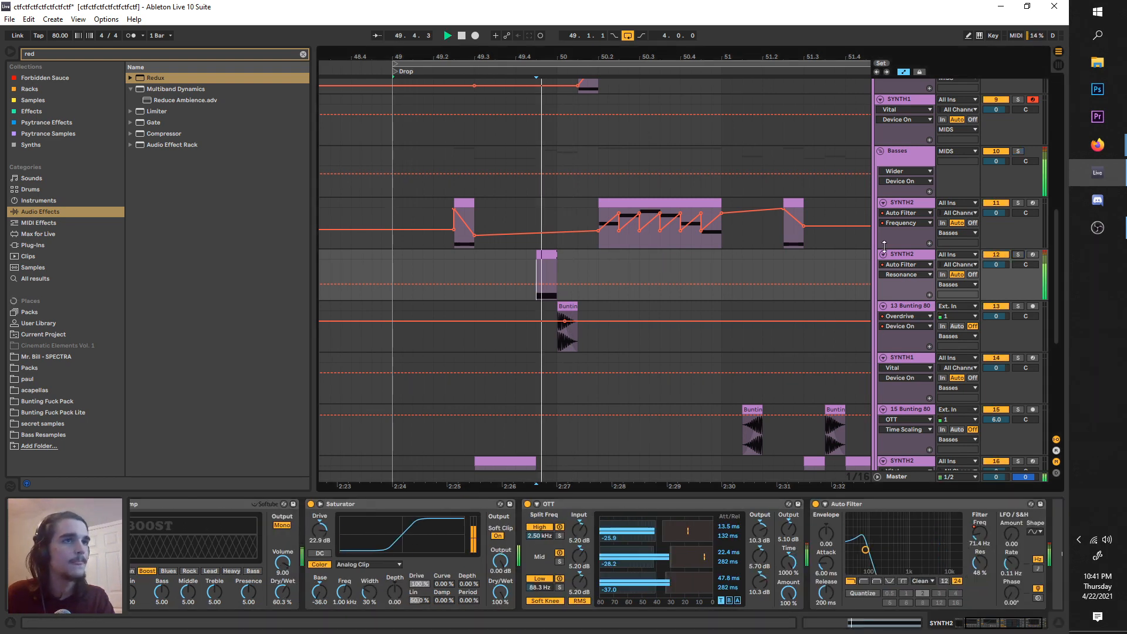
scroll(519, 319, "up", 4)
scroll(565, 449, "down", 3)
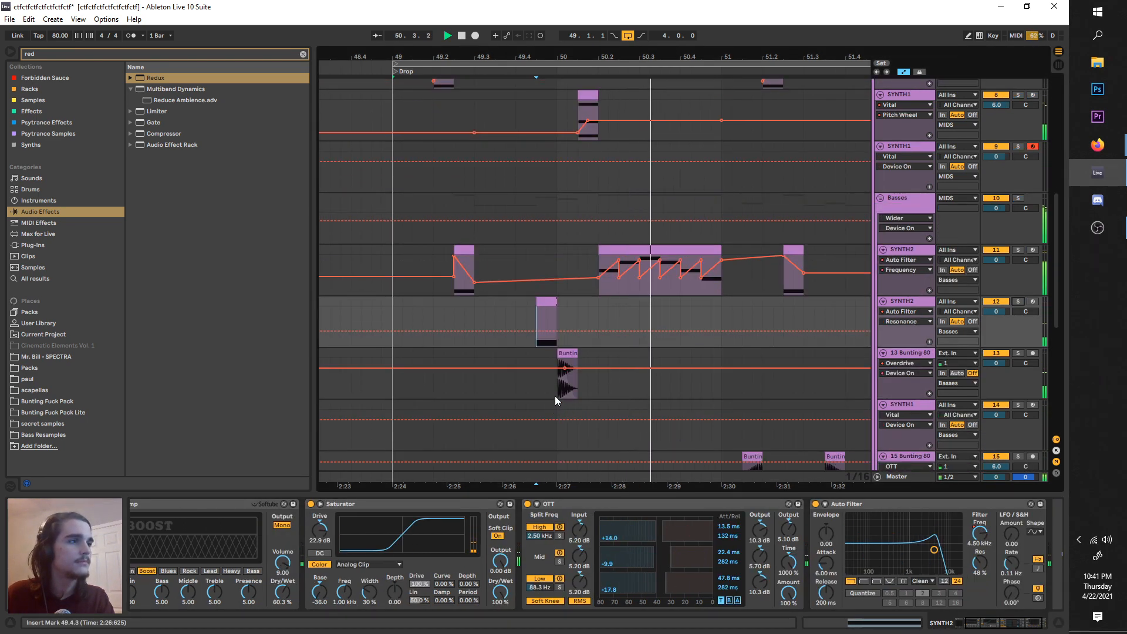
- Solo audio track 13 in the Basses group and play its 808 clip at 50.1.1
left_click(560, 379)
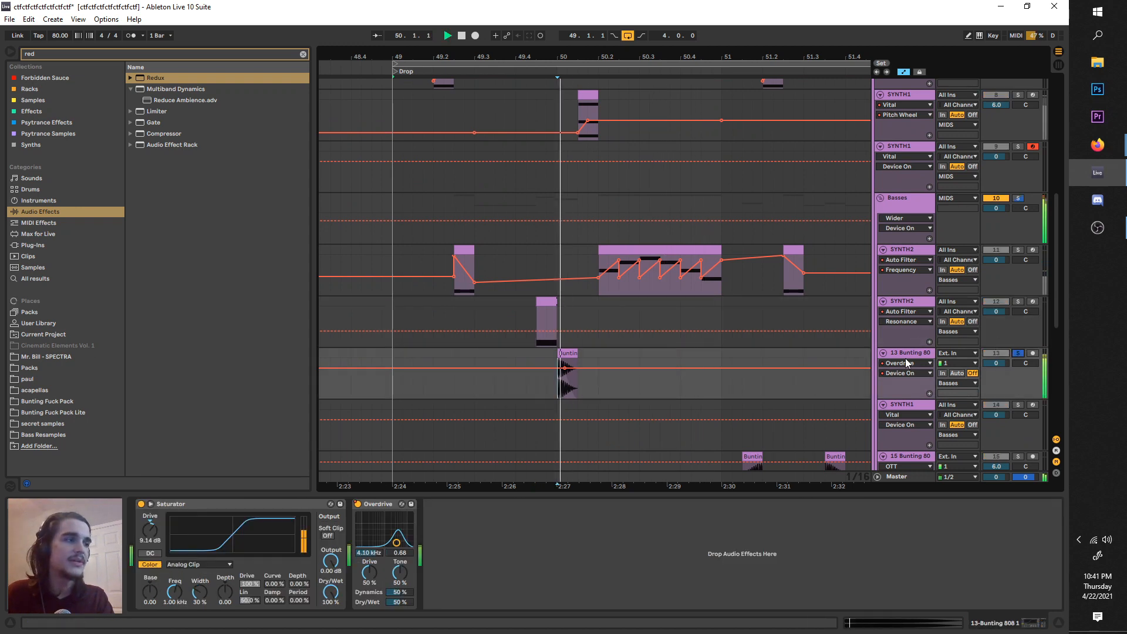
scroll(550, 369, "up", 3)
key("space")
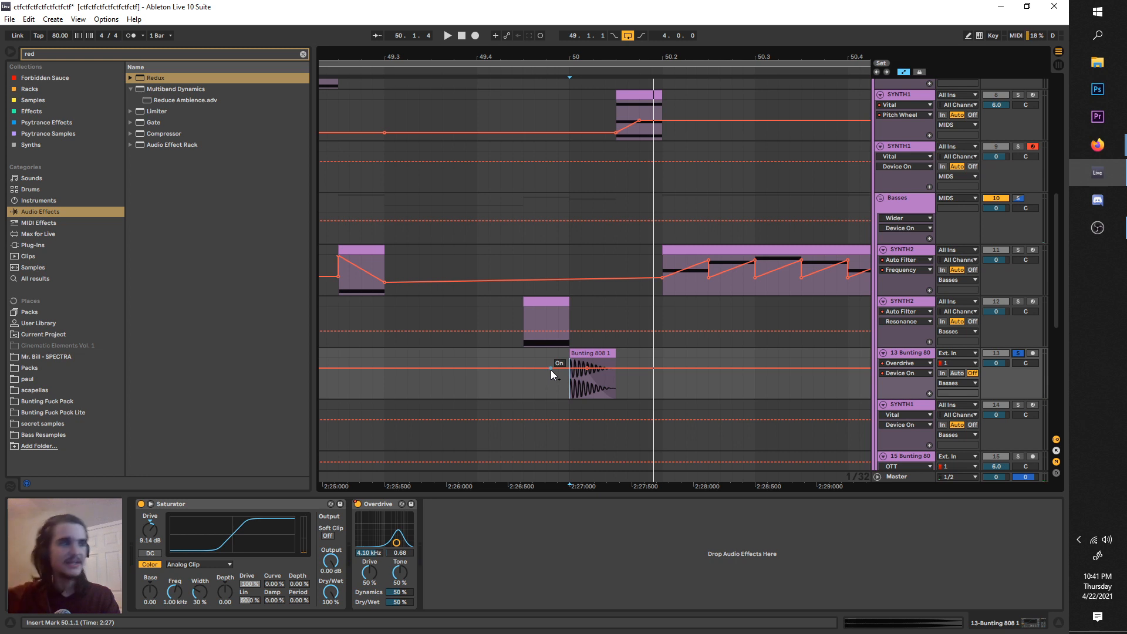
- Hide the automation lanes, select the Bunting 808 1 clip, clear the browser search, and open the personal samples folder in Places
scroll(587, 370, "up", 3)
left_click(603, 372)
key("a")
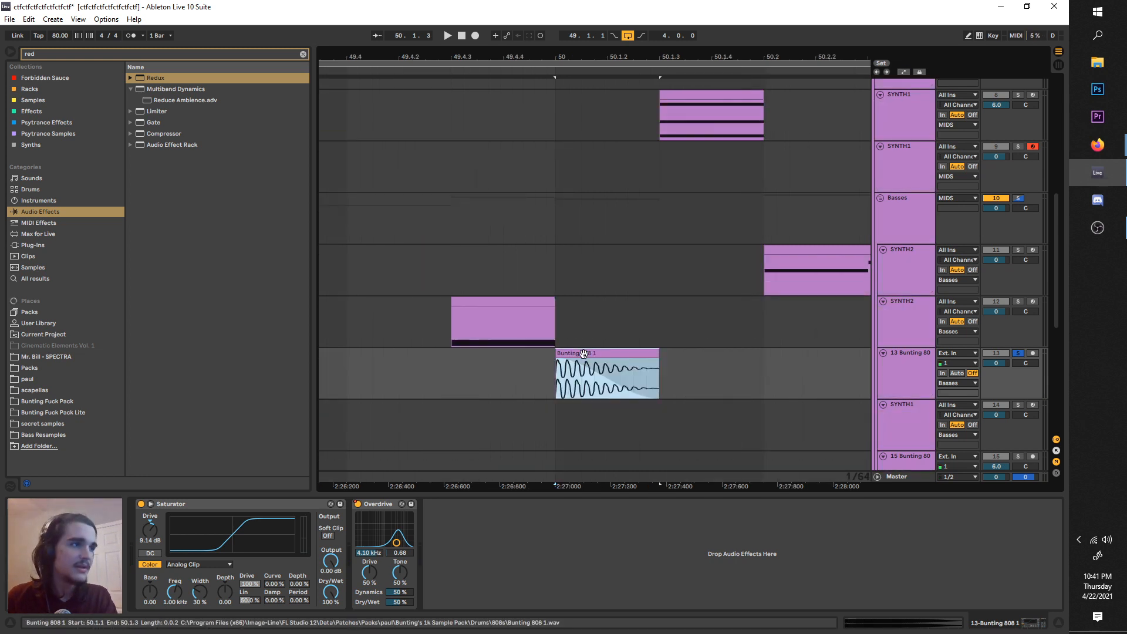
left_click(67, 400)
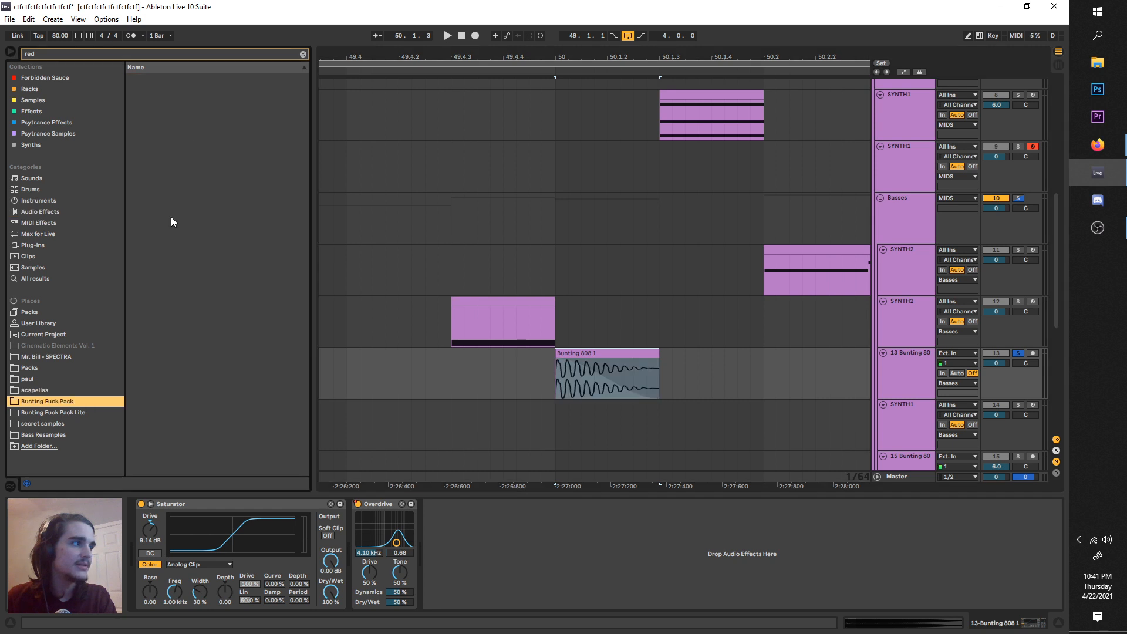
left_click(302, 51)
left_click(34, 358)
left_click(71, 369)
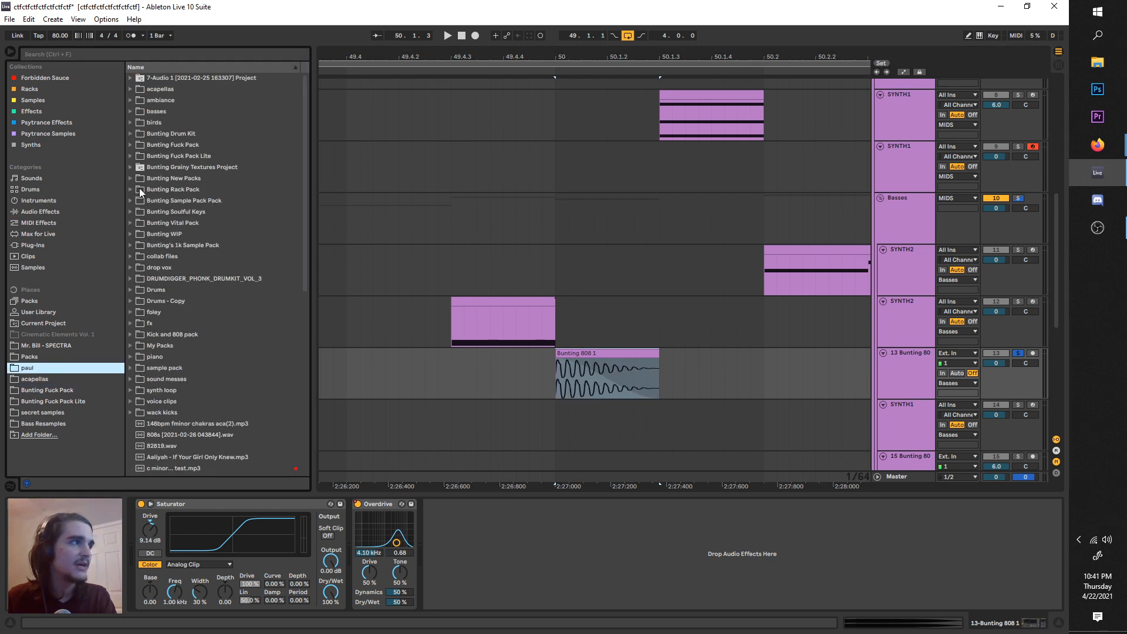
- Play the Bunting 808 1 clip from 50.1.1 through its Saturator and Overdrive
left_click(560, 375)
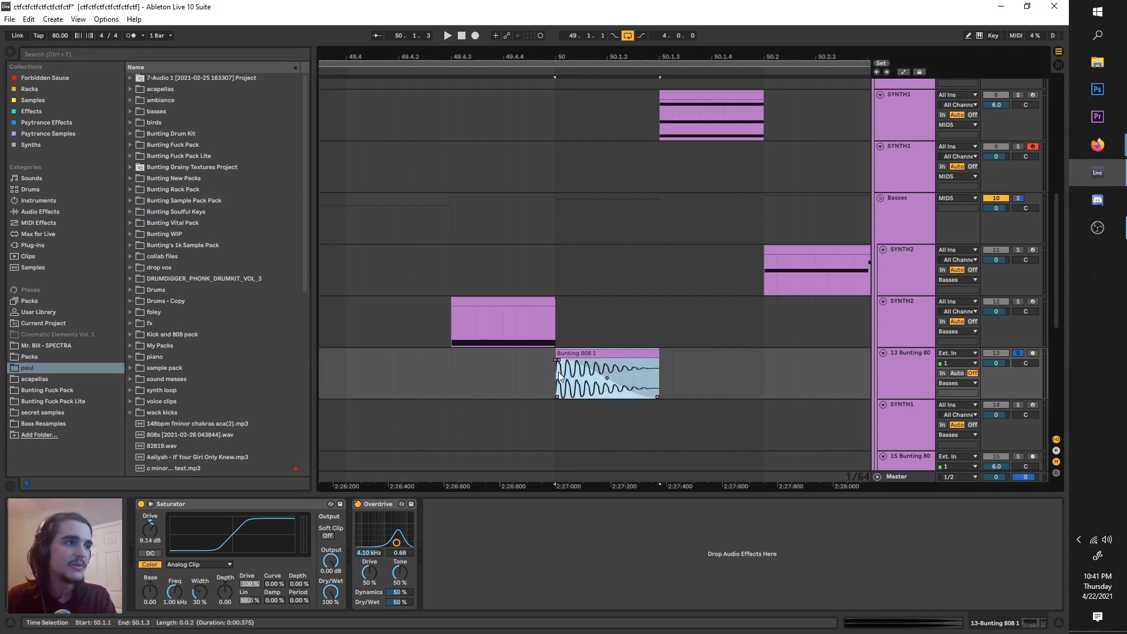
left_click(557, 382)
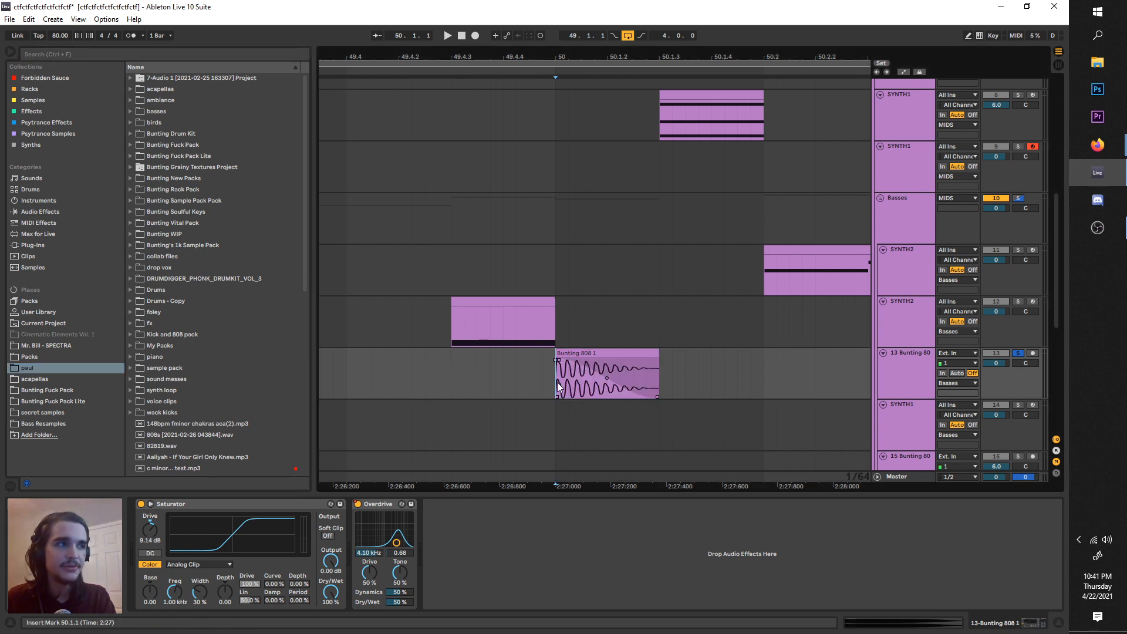
left_click(920, 356)
key("space")
key("space")
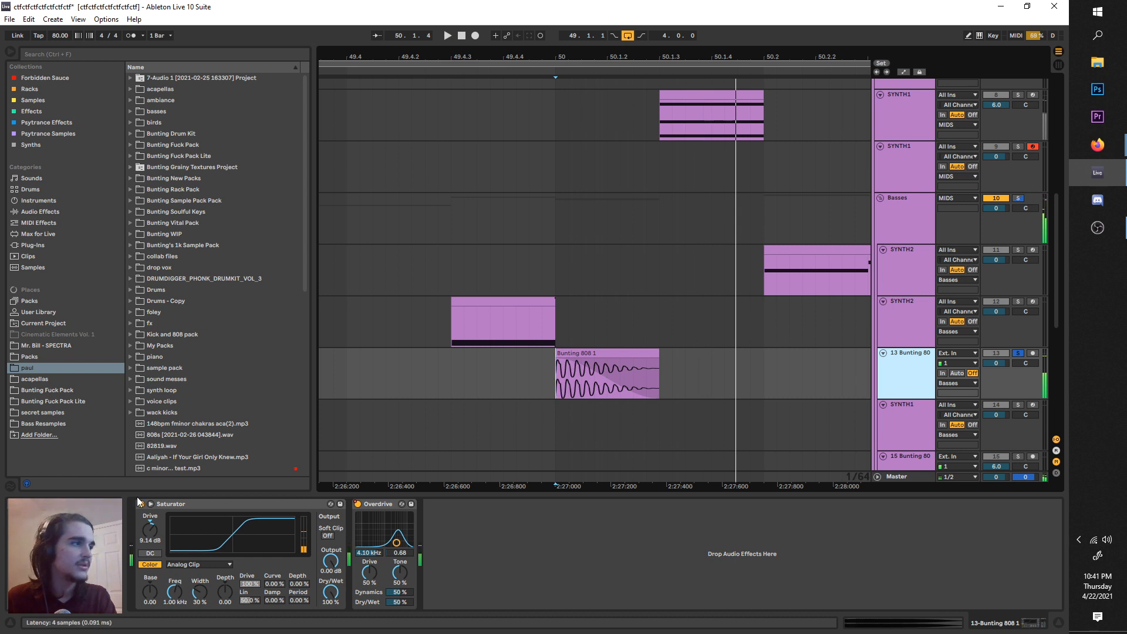
- Bypass Saturator and Overdrive on the 808 track, then re-enable them one at a time while replaying the clip
left_click(141, 503)
key("space")
left_click(357, 503)
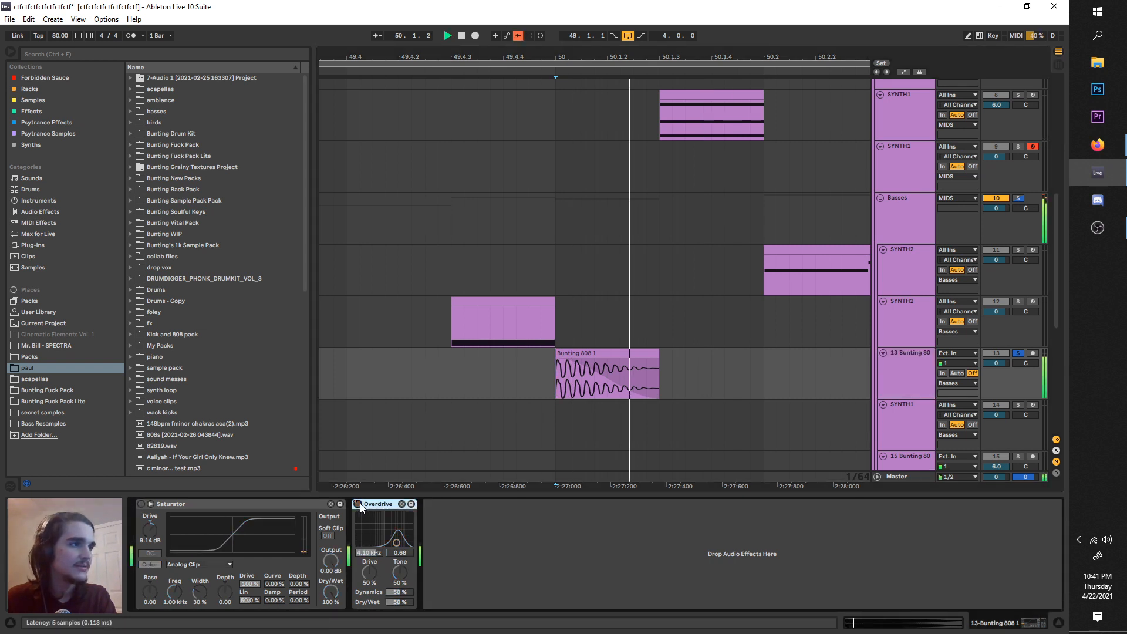
left_click(139, 503)
left_click(359, 505)
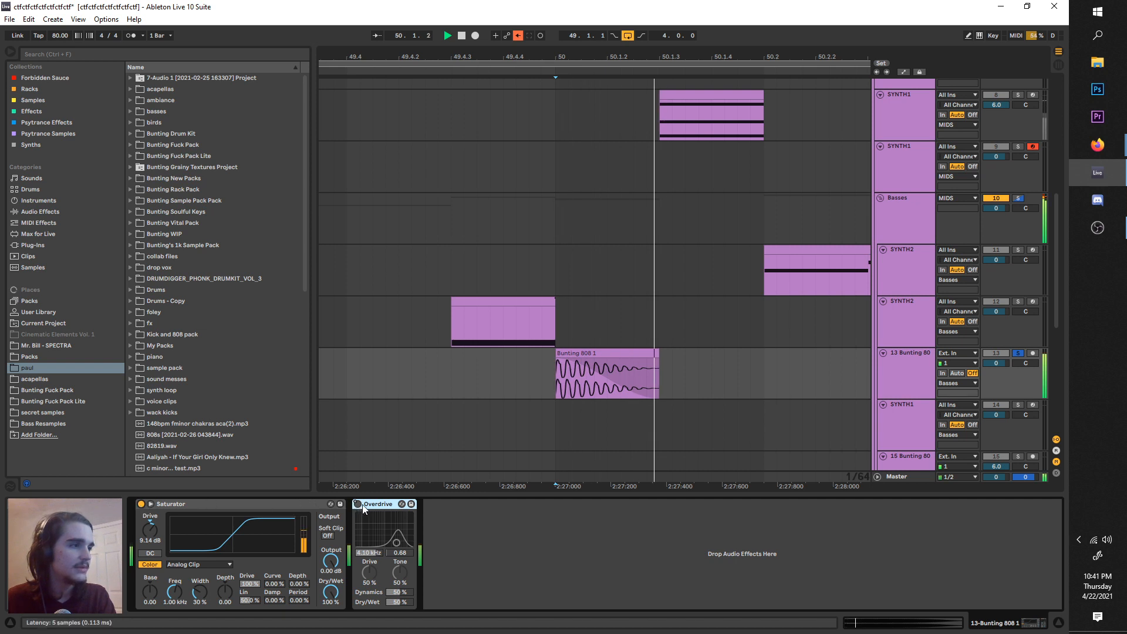
left_click(357, 505)
key("space")
key("space")
key("space")
key("space")
key("space")
- Try the Overdrive filter at 423 Hz with a bandwidth of 3.86 and replay the 808 clip repeatedly
left_click_drag(396, 542, 378, 532)
key("space")
key("space")
key("space")
key("space")
key("space")
key("space")
key("space")
key("space")
key("space")
key("space")
key("space")
key("space")
key("space")
key("space")
key("space")
key("space")
key("space")
key("space")
key("space")
key("space")
key("space")
key("space")
key("space")
key("space")
key("space")
key("space")
key("space")
key("space")
key("space")
key("space")
key("space")
key("space")
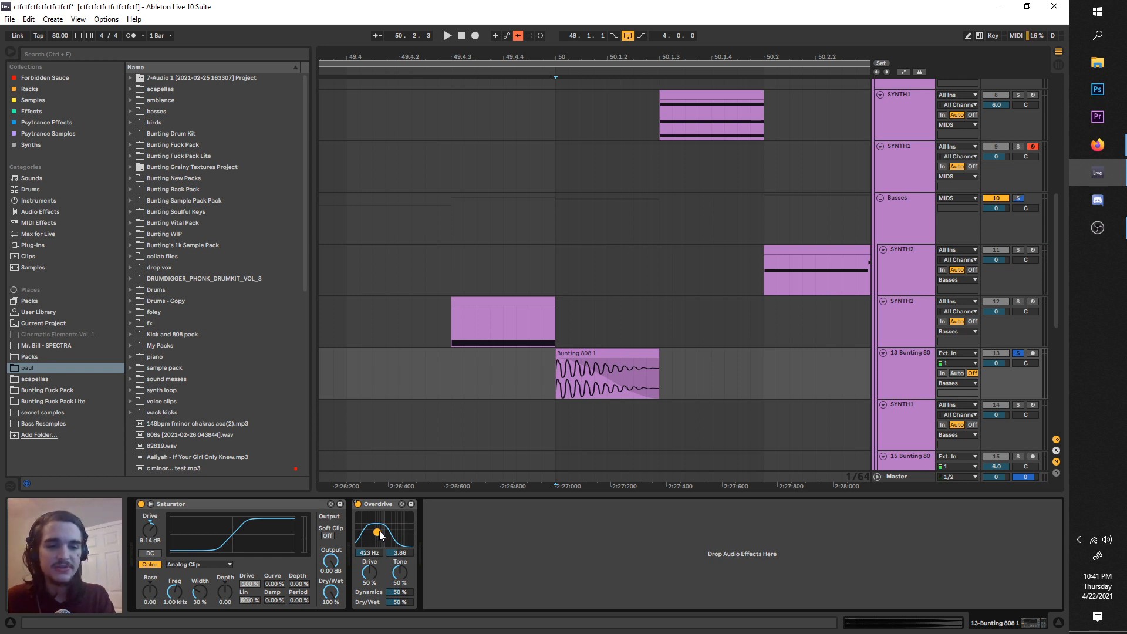
- Return the Overdrive filter to 4.10 kHz with a narrow bandwidth and replay the 808 clip
left_click_drag(378, 532, 398, 541)
key("space")
key("space")
key("space")
key("space")
key("space")
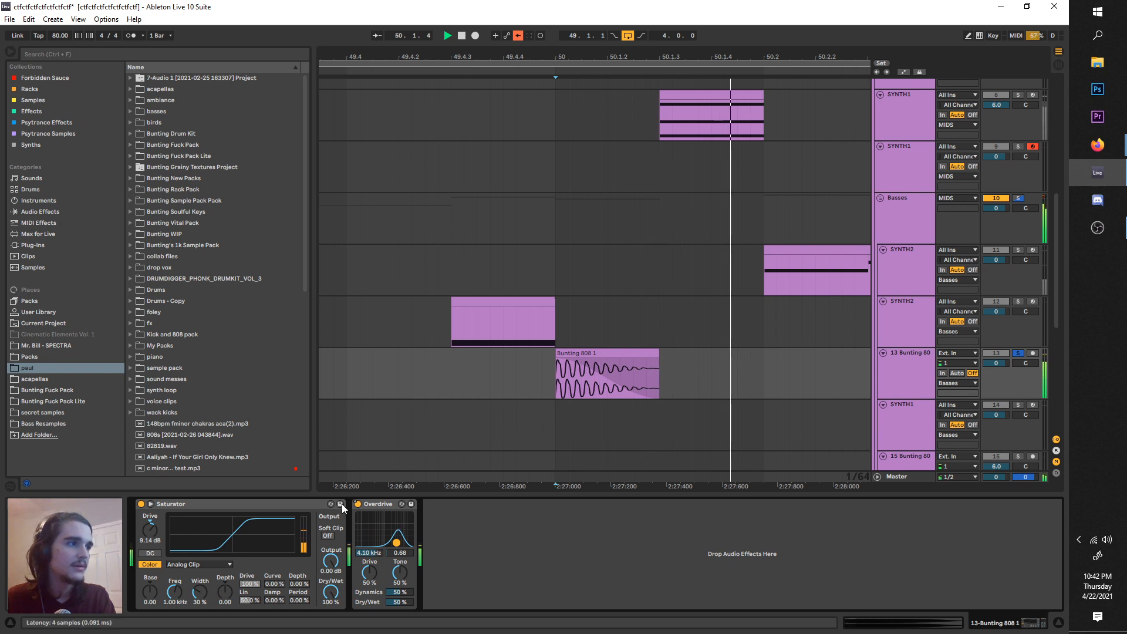
key("space")
key("space")
key("space")
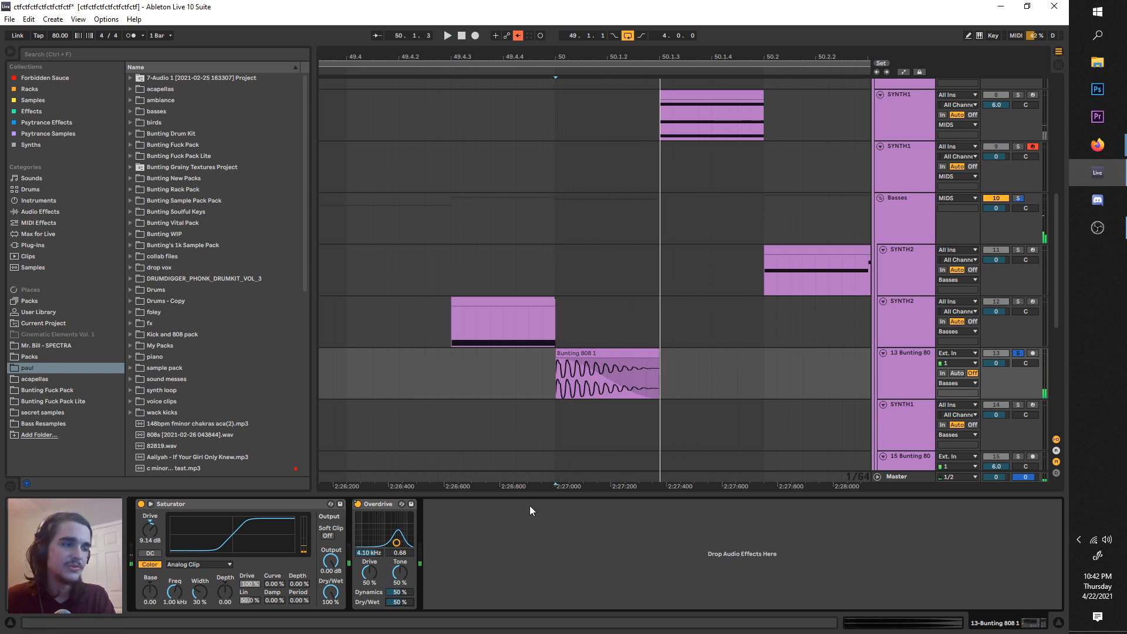
- Play the 808 clip from 50.1.1, first soloed and with the solos cleared in the full mix
left_click(559, 392)
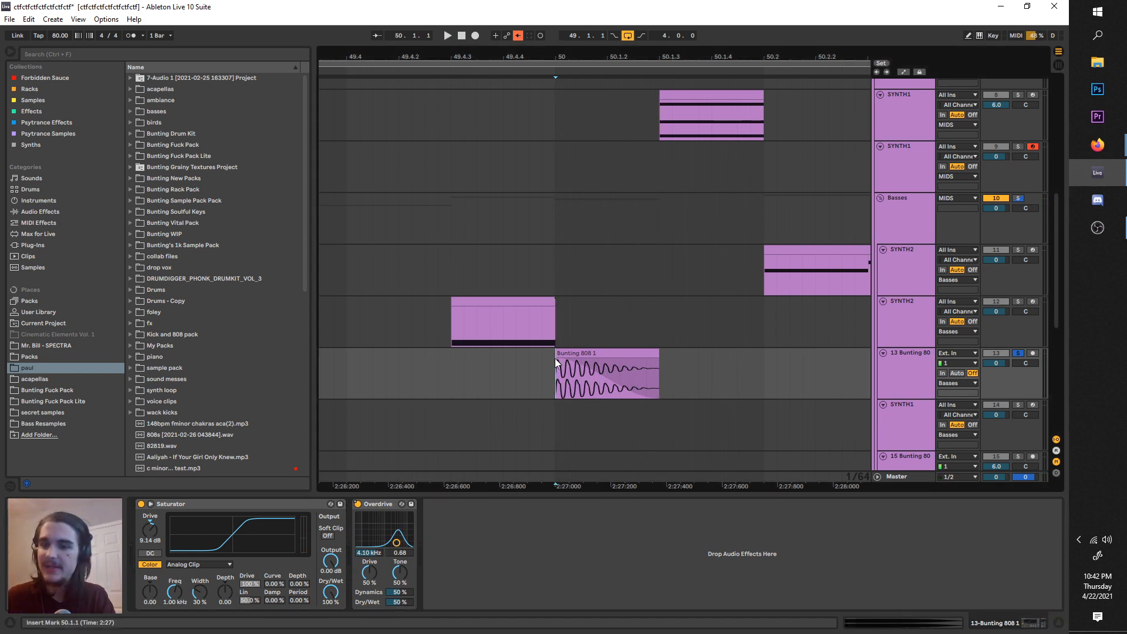
key("minus")
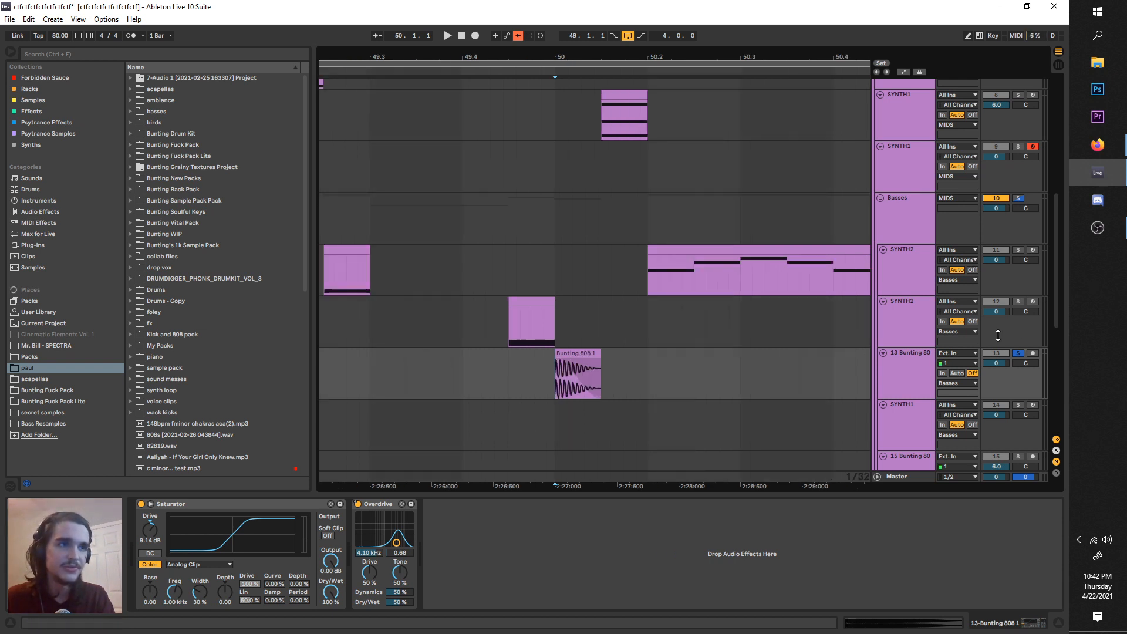
key("space")
key("space")
key("space")
key("minus")
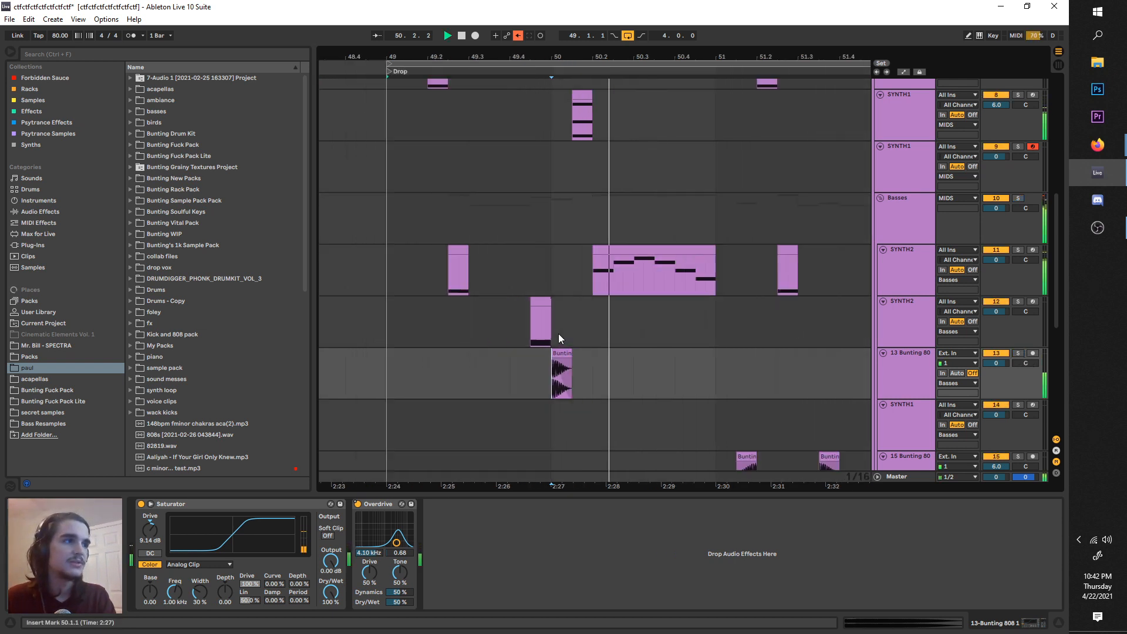
- Solo the SYNTH2 track with the long clip at 50.2.1, play that clip, and show its Auto Filter Frequency automation
left_click(589, 357)
left_click(1017, 249)
key("space")
left_click(992, 250)
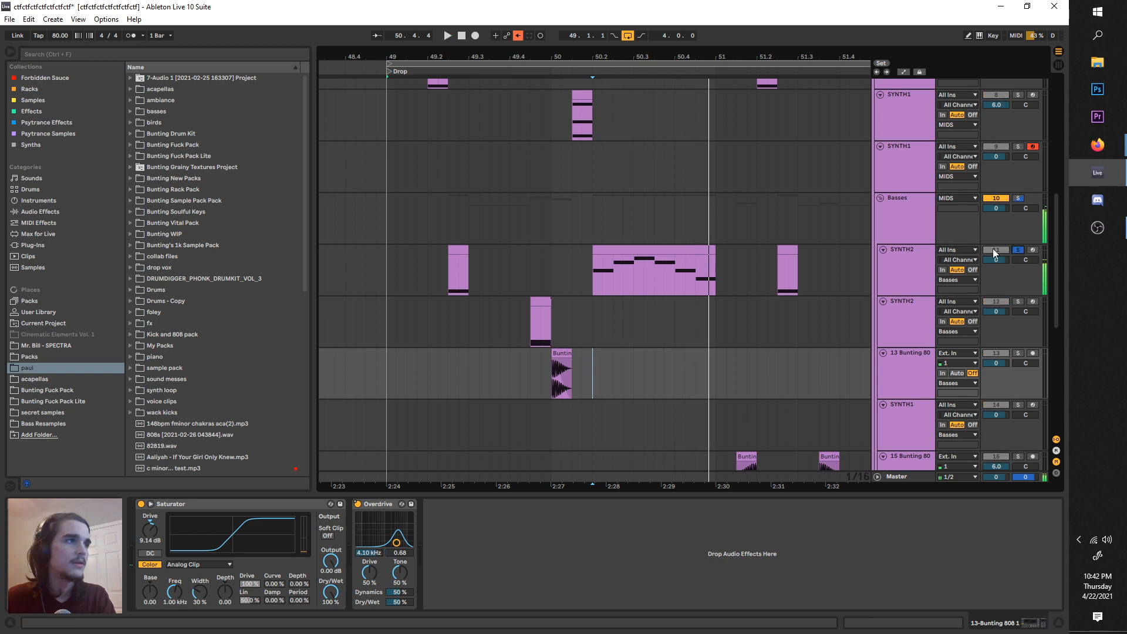
left_click(590, 279)
key("space")
left_click(909, 262)
key("a")
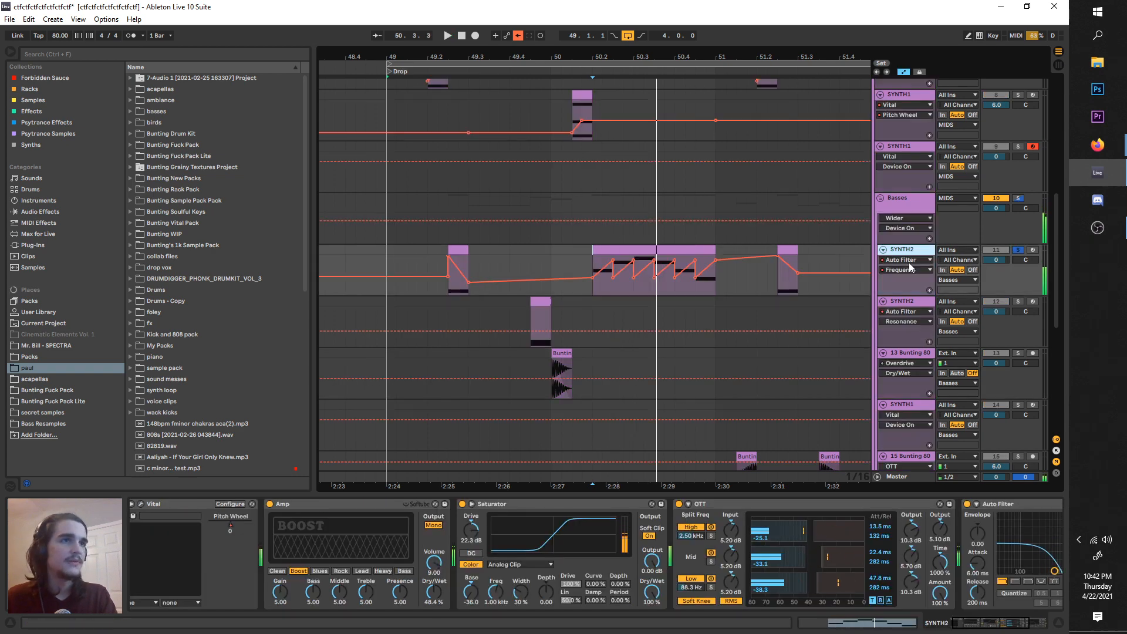
- Compare the SYNTH2 track's short clip at 49.2.3 with its long filter-swept clip at 50.2.1
left_click(452, 293)
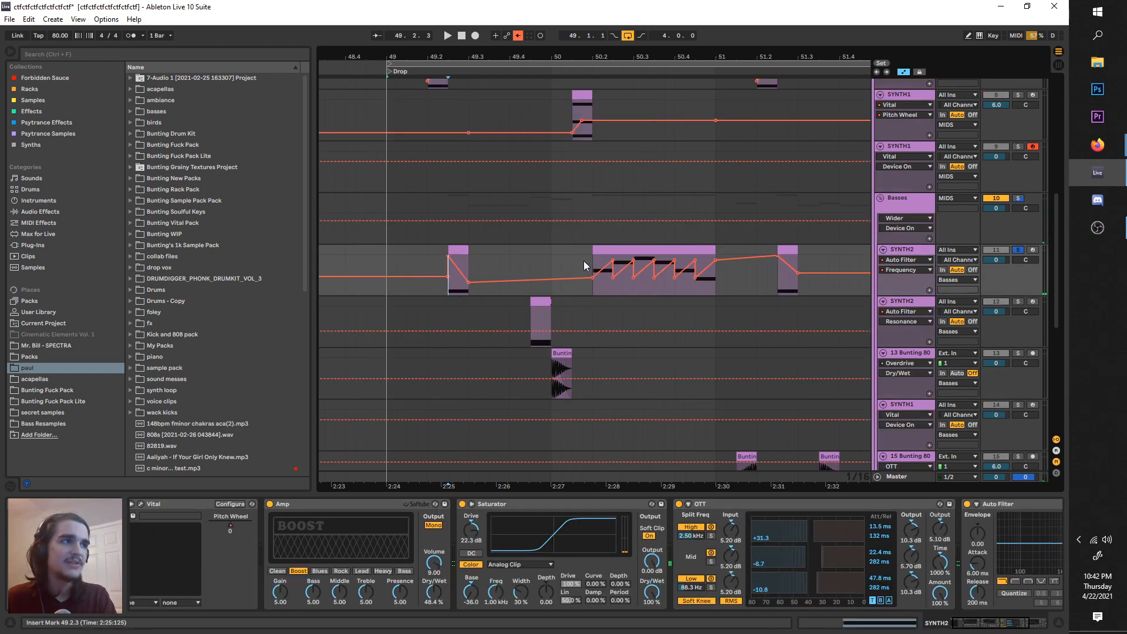
key("space")
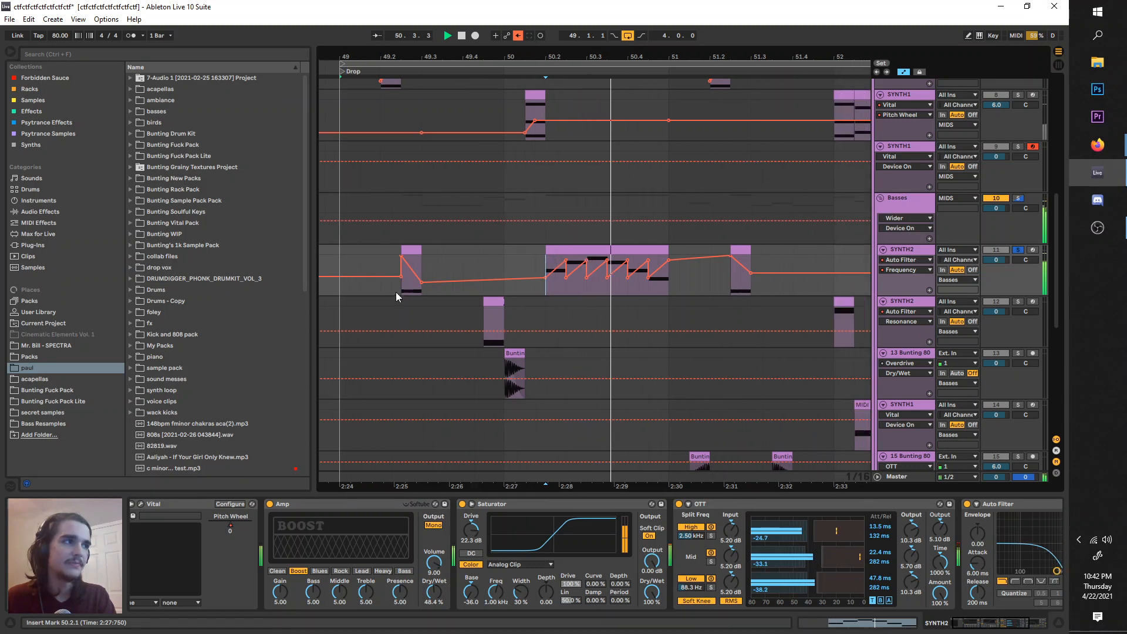
left_click(407, 290)
left_click(542, 258)
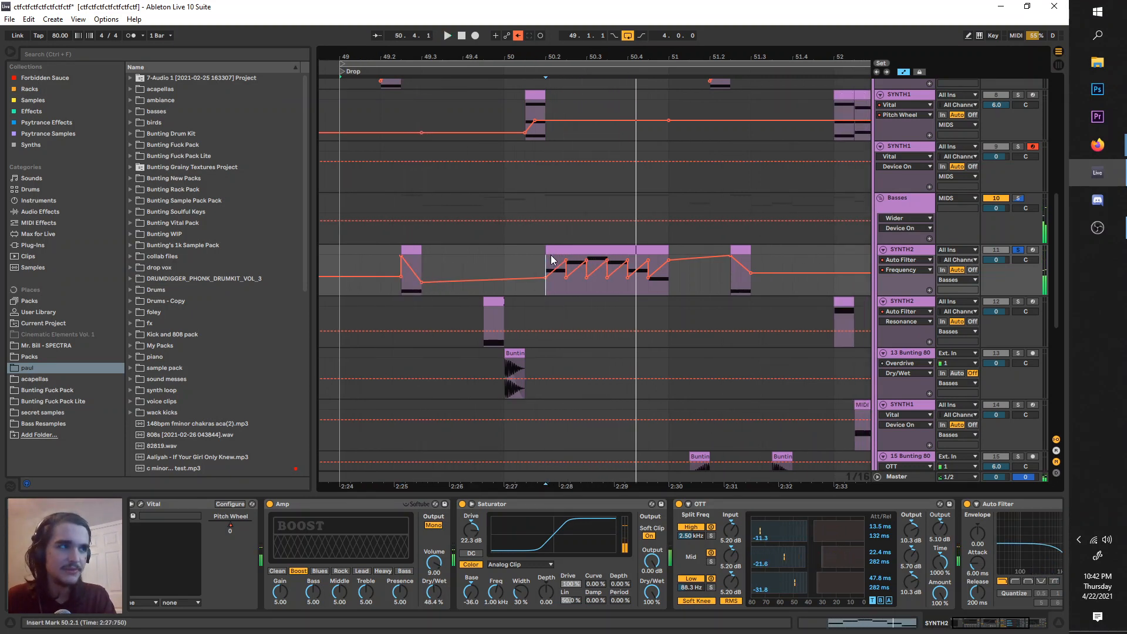
key("space")
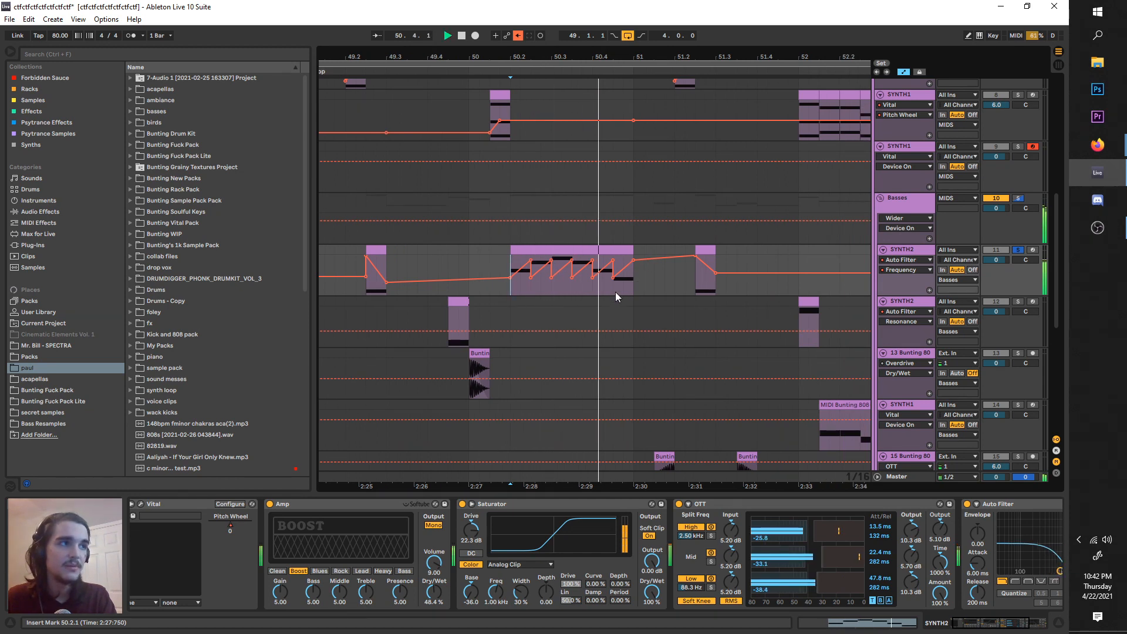
- Solo audio track 15 in the Basses group and play its 808 clip at 51.1.3
scroll(643, 304, "down", 8)
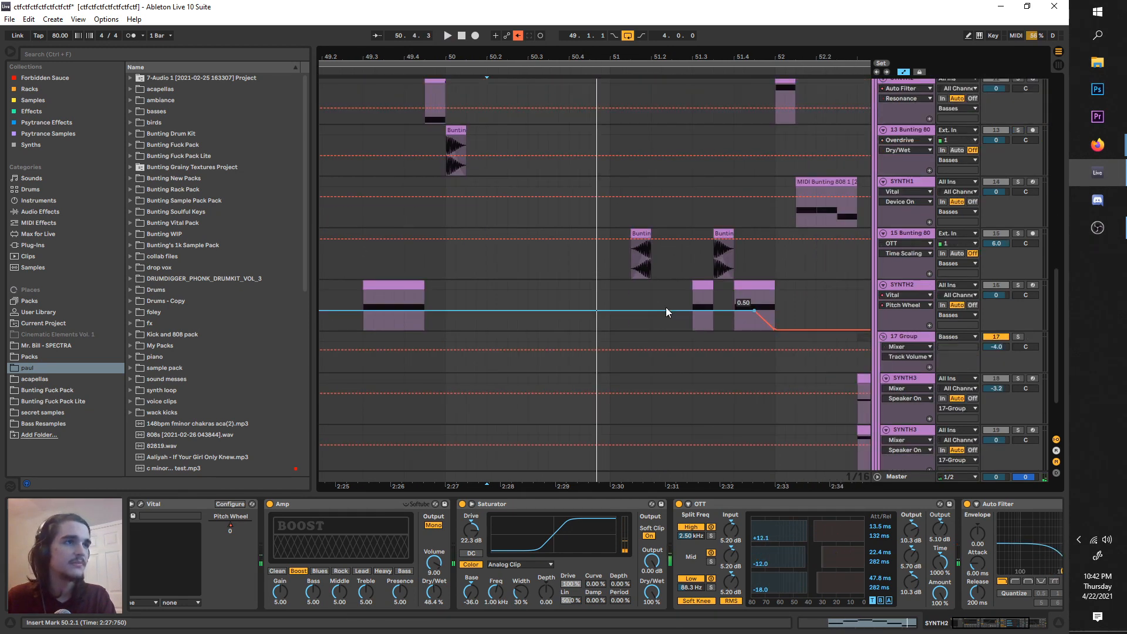
scroll(663, 288, "right", 3)
scroll(660, 274, "up", 2)
left_click(656, 273)
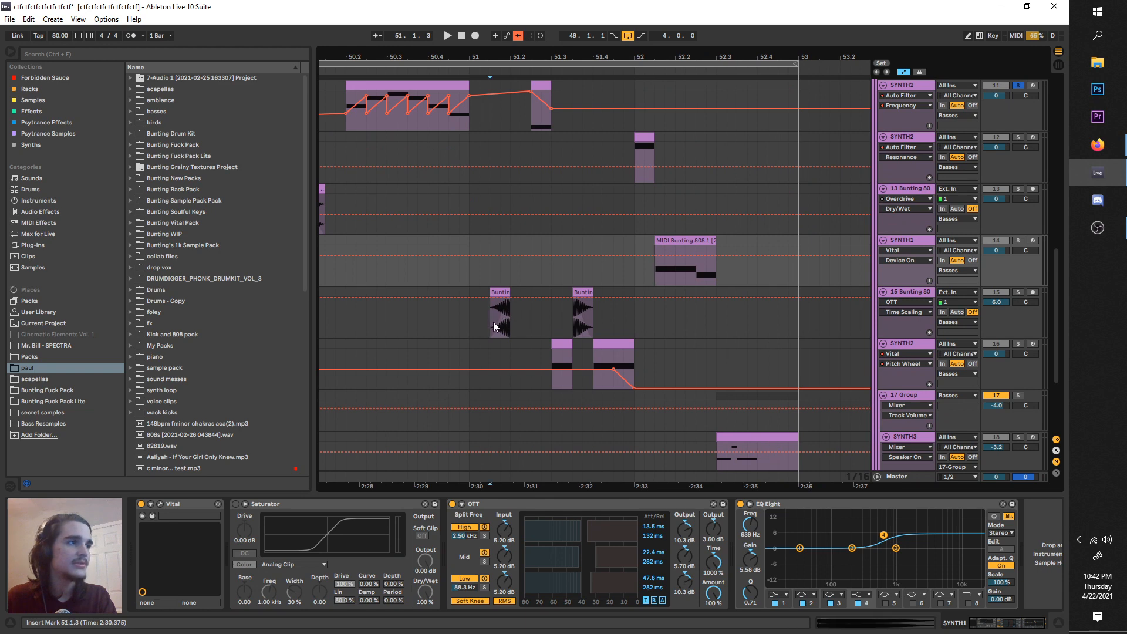
left_click(495, 327)
left_click(1017, 293)
key("space")
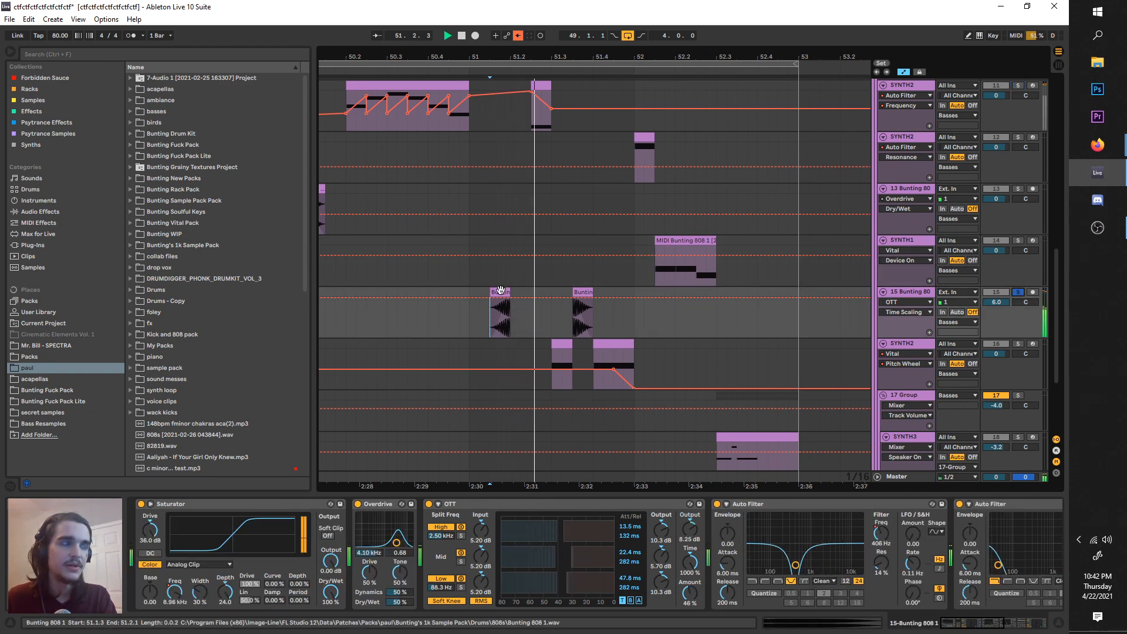
- Replay the 808 clip at 51.1.3 on track 15 and select that track
key("space")
scroll(501, 294, "left", 1)
scroll(501, 289, "up", 1)
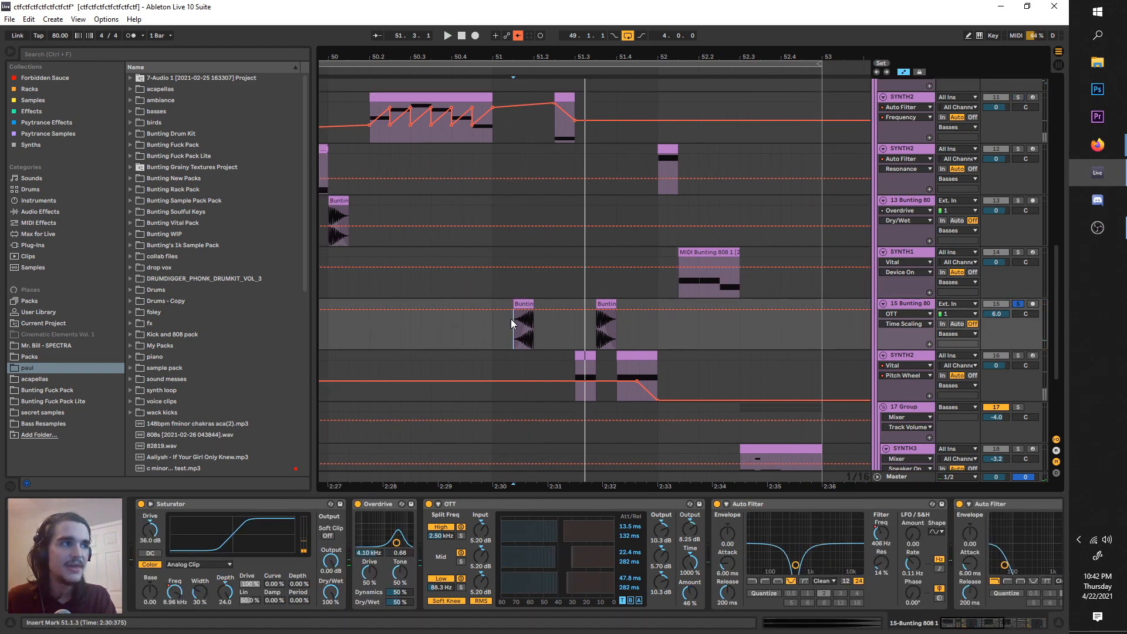
key("space")
left_click(913, 302)
key("space")
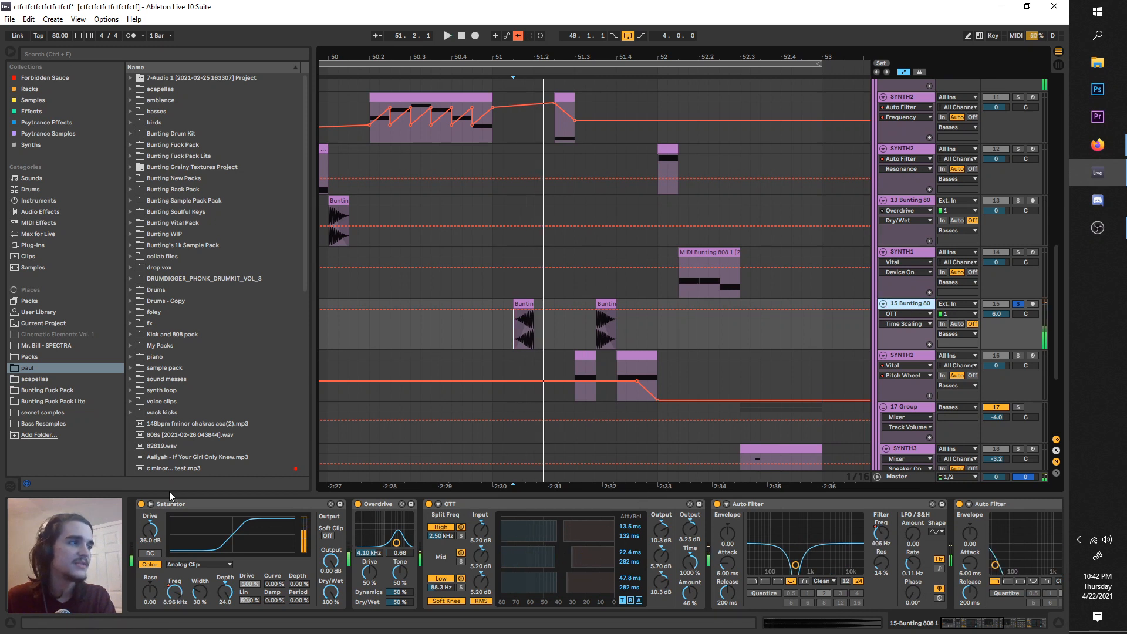
- Bypass both Auto Filters, the Auto Pan and the second OTT on track 15 while auditioning the 808 clip
left_click(716, 503)
left_click(901, 505)
key("space")
scroll(895, 558, "down", 4)
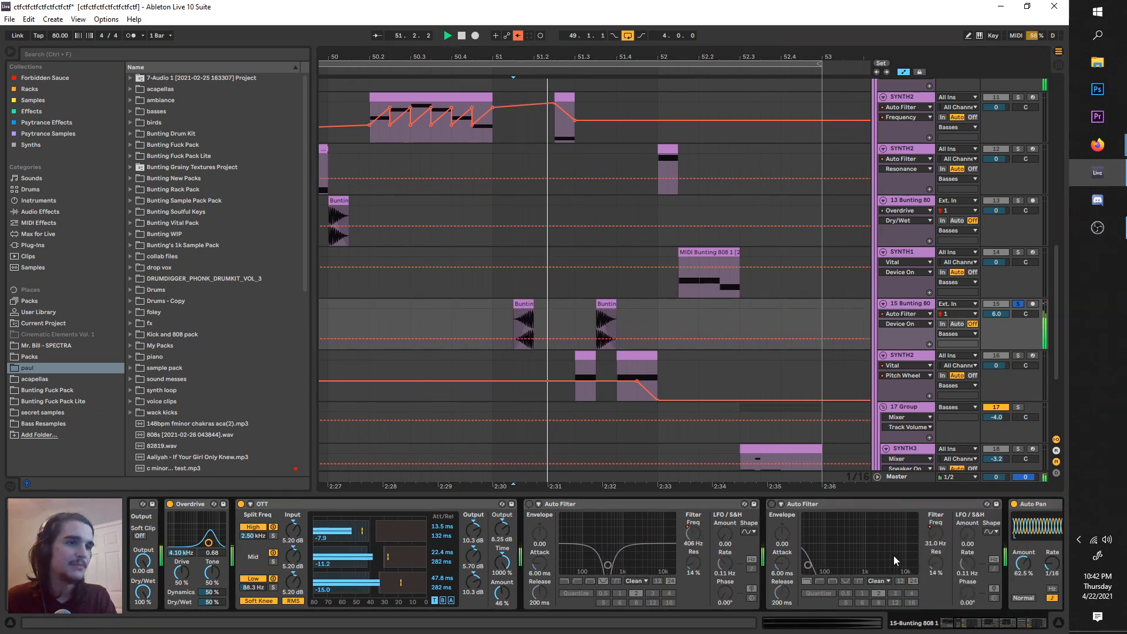
key("space")
left_click(933, 504)
key("space")
scroll(971, 520, "down", 2)
key("space")
left_click(979, 504)
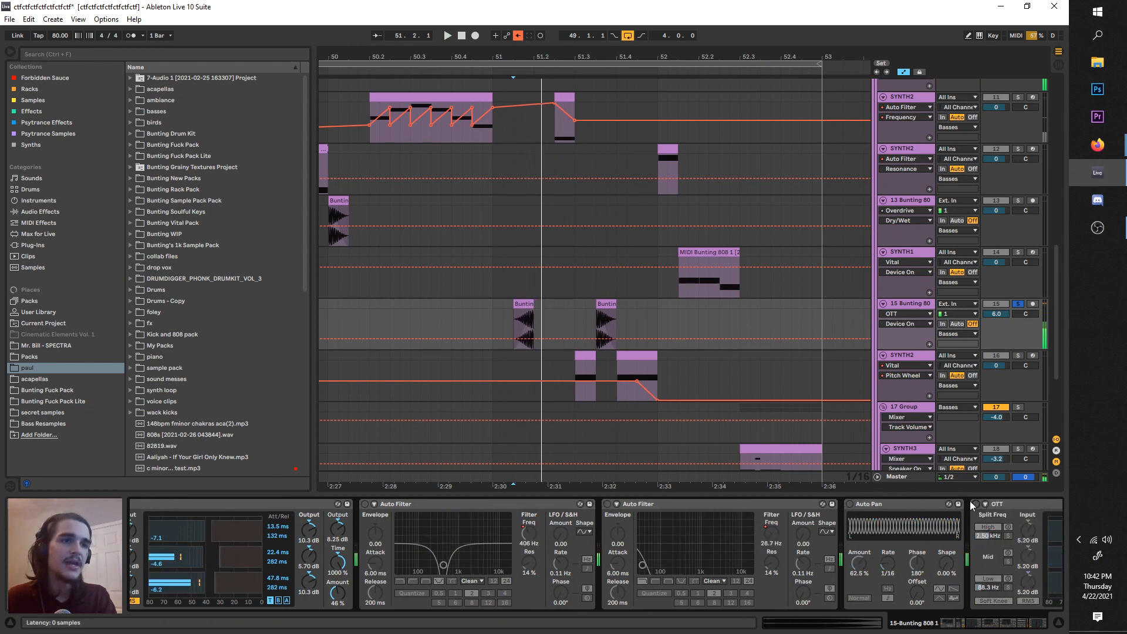
- Audition the 808 clip through only Saturator, Overdrive and the first OTT, briefly switching that OTT off and on again
key("space")
scroll(640, 574, "up", 4)
key("space")
scroll(475, 579, "up", 3)
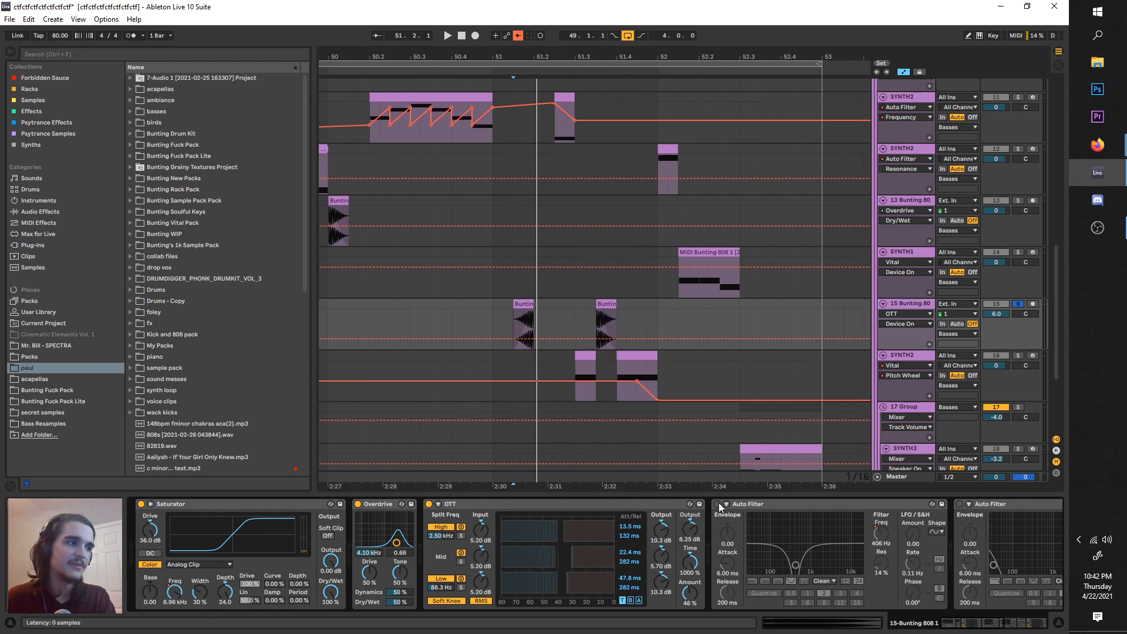
left_click(429, 504)
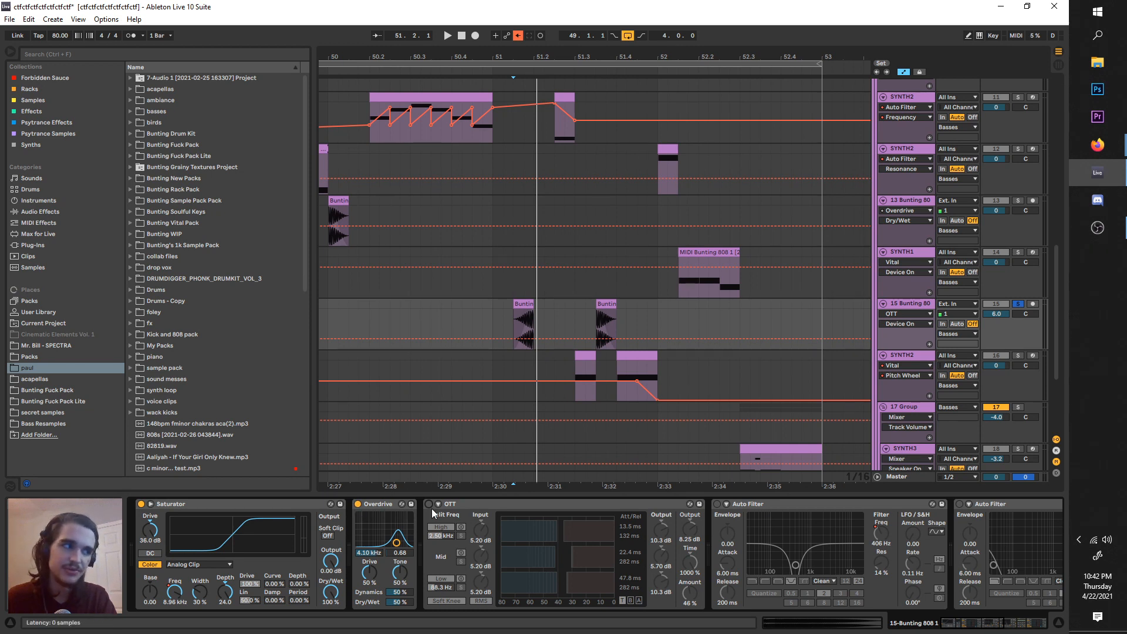
left_click(429, 504)
key("space")
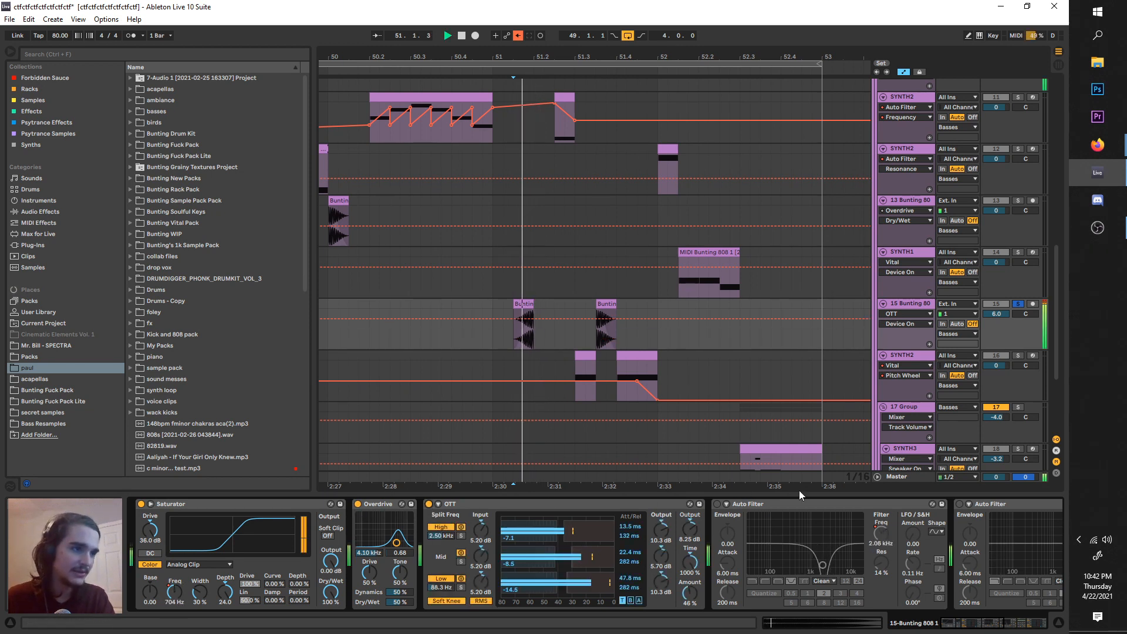
- Turn the first Auto Filter on track 15 back on, show its Frequency automation and play the 808 clip
key("space")
scroll(685, 512, "down", 2)
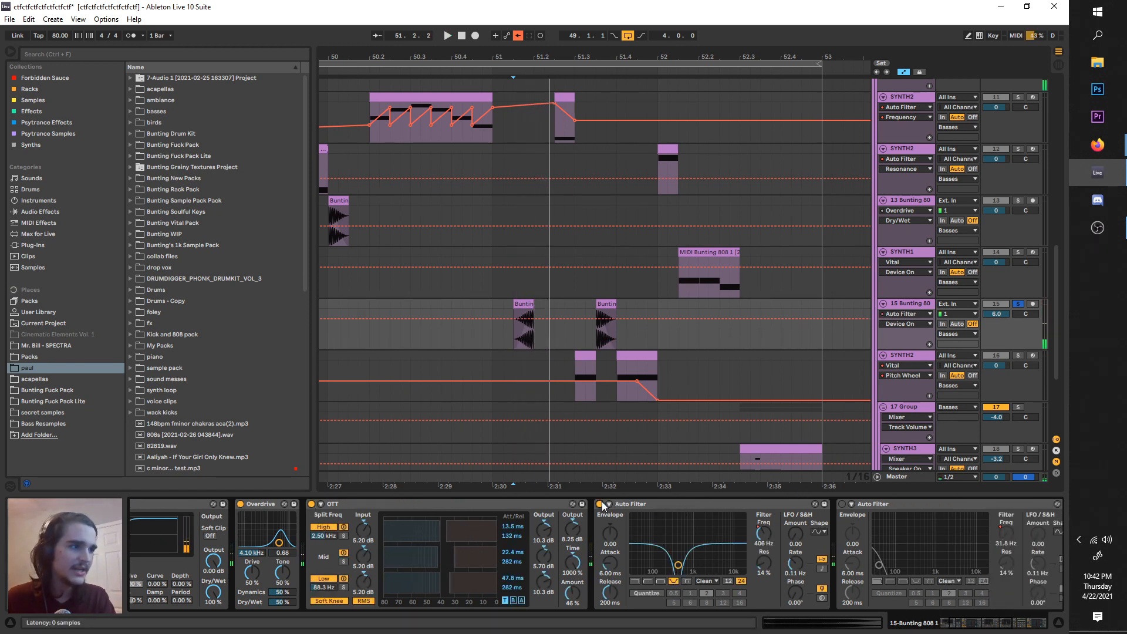
left_click(763, 532)
key("space")
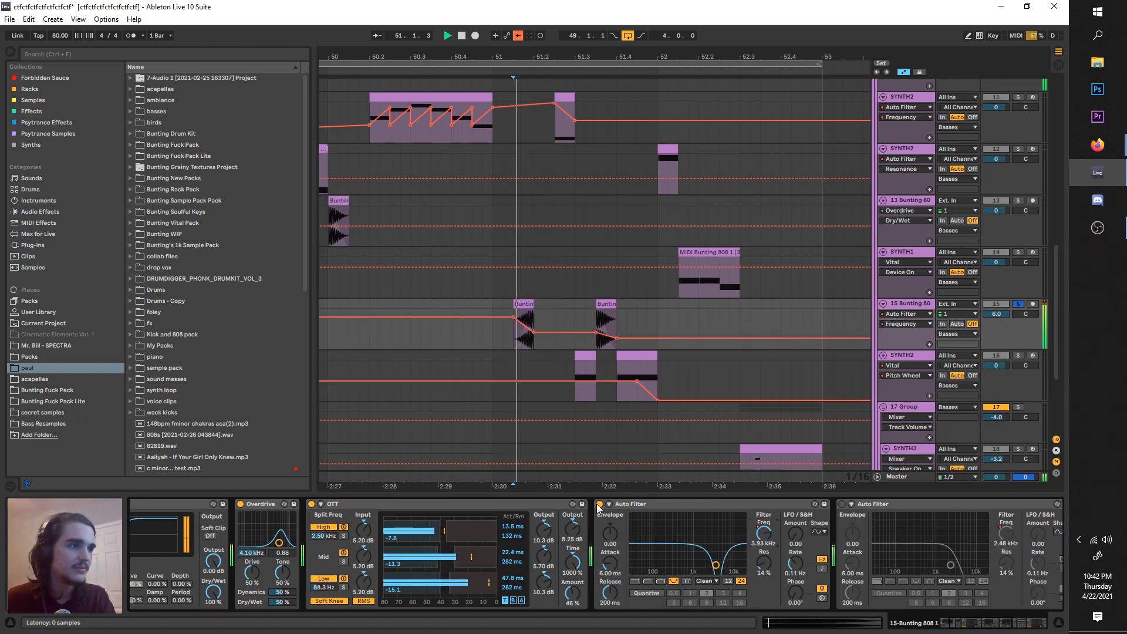
key("ctrl+BackSpace")
key("space")
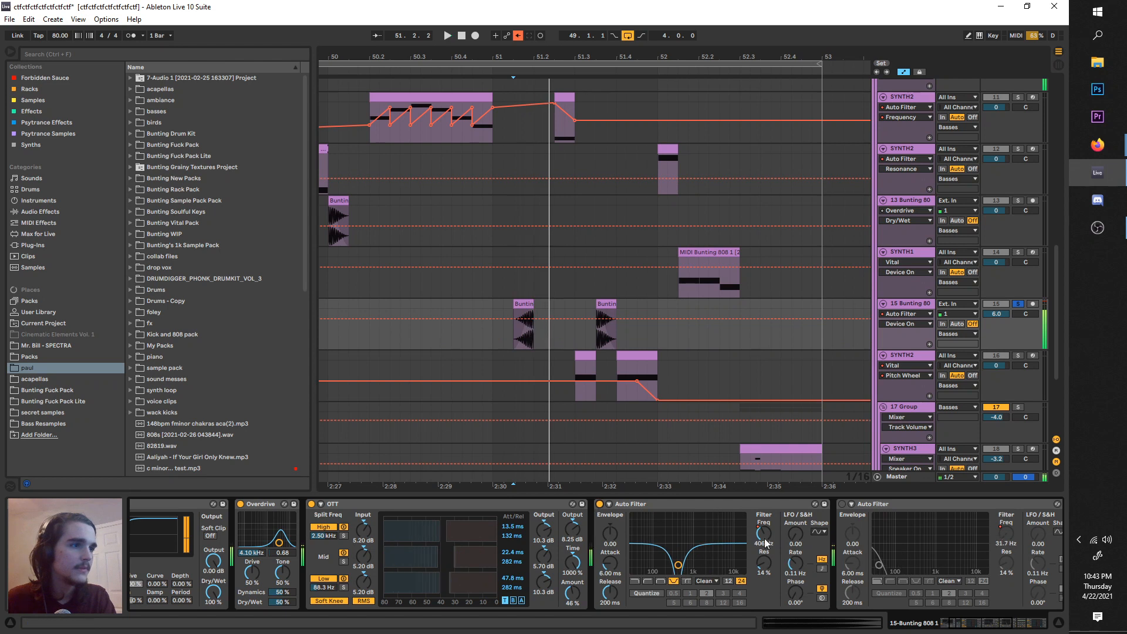
- Replay the 808 clip at 51.1.3 to hear the first Auto Filter's Frequency sweep
key("ctrl+z")
key("space")
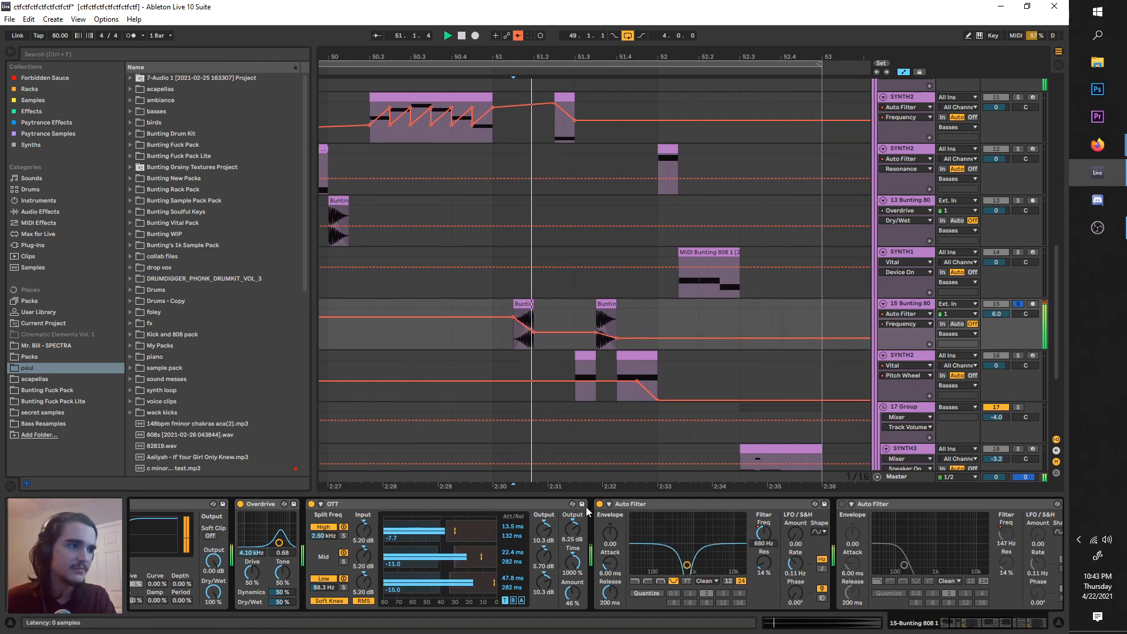
key("space")
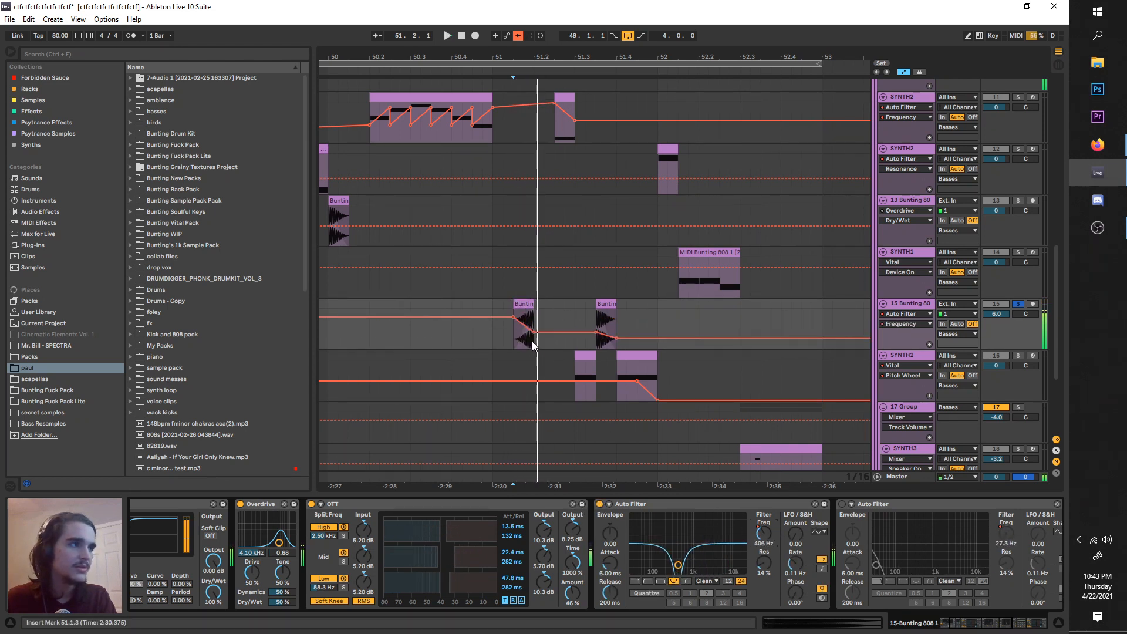
key("space")
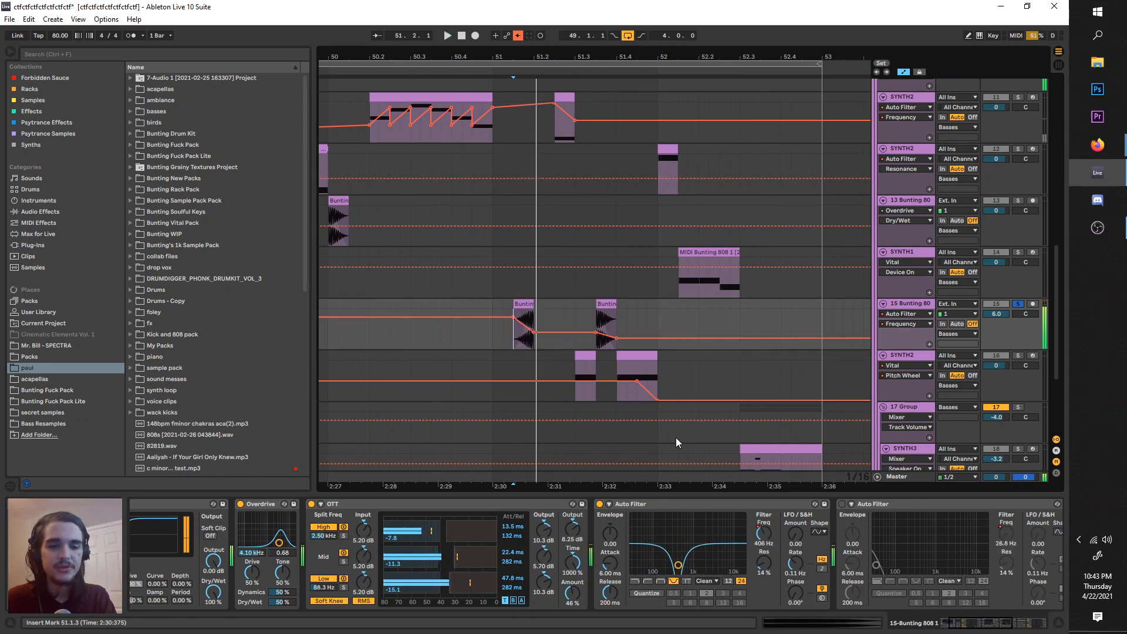
key("space")
- Turn the second Auto Filter on track 15 back on and show its Frequency automation
scroll(718, 537, "down", 2)
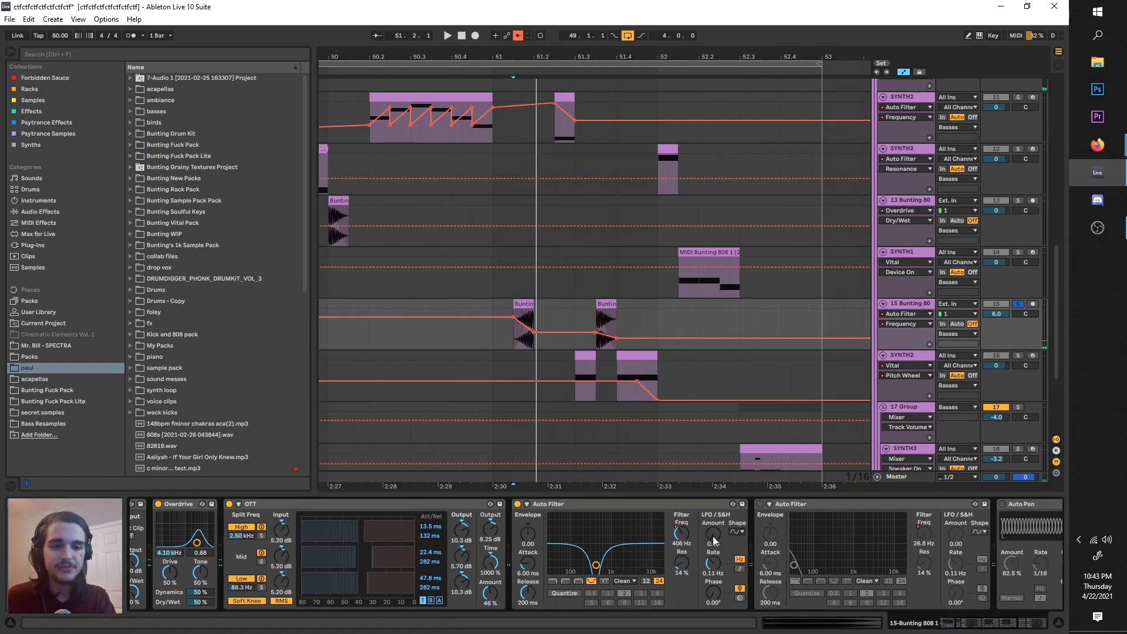
left_click(677, 504)
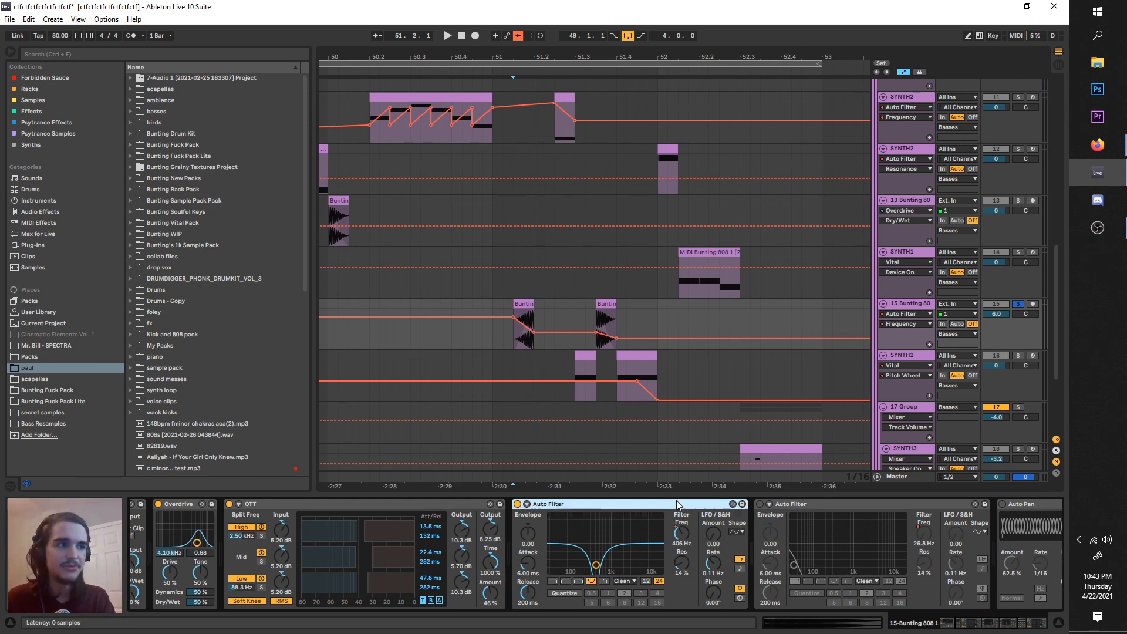
scroll(703, 520, "down", 1)
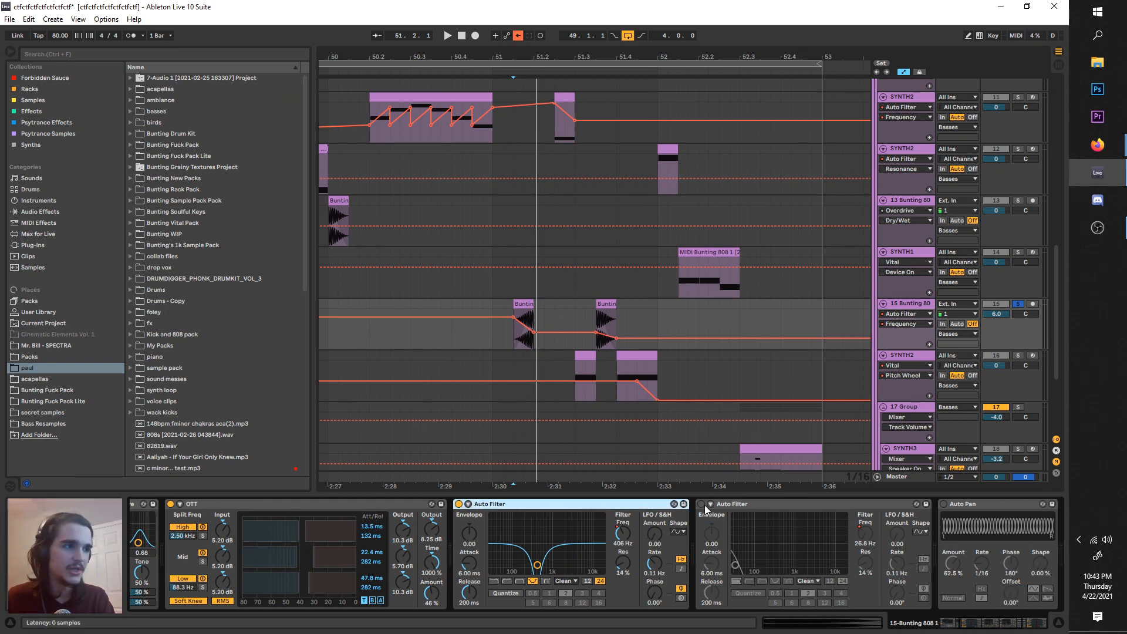
scroll(702, 543, "down", 1)
left_click(643, 501)
left_click(642, 504)
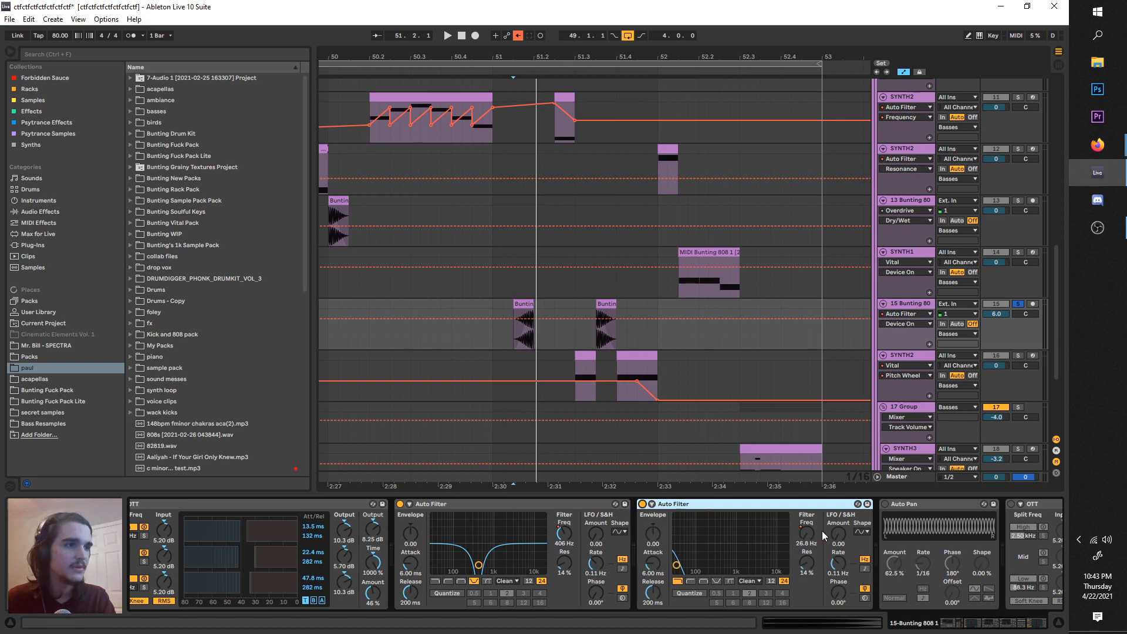
left_click(808, 532)
- Play the 808 clip at 51.1.3 with both Auto Filter sweeps active
key("space")
key("space")
key("space")
scroll(542, 382, "up", 3)
key("space")
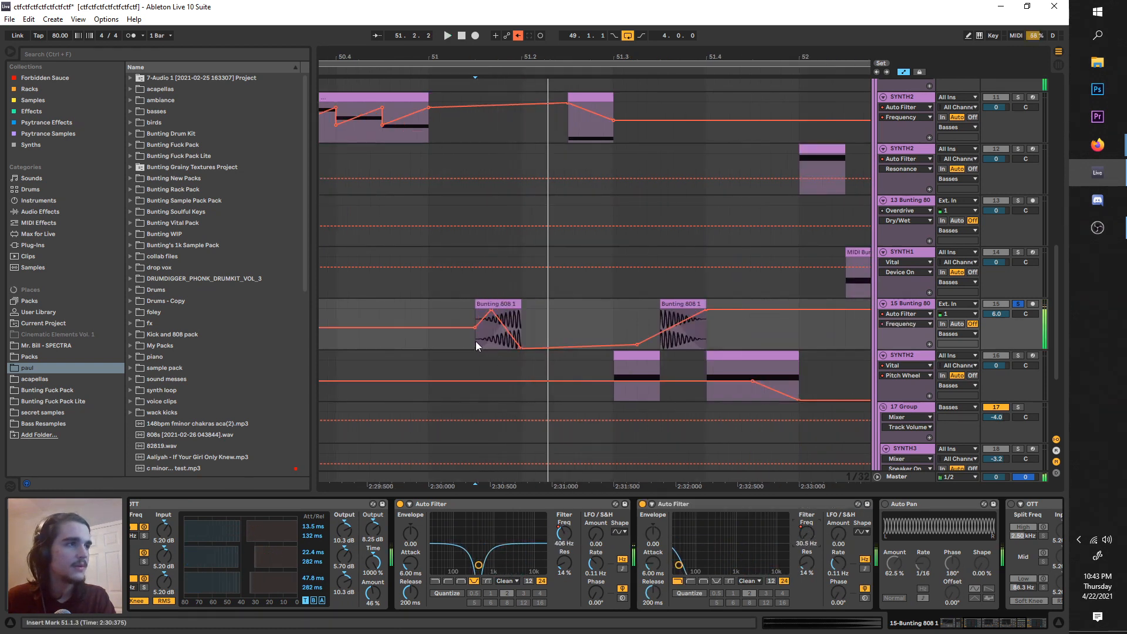
key("space")
key("space")
- Compare the 808 clip with the second Auto Filter bypassed and active
left_click(644, 505)
key("space")
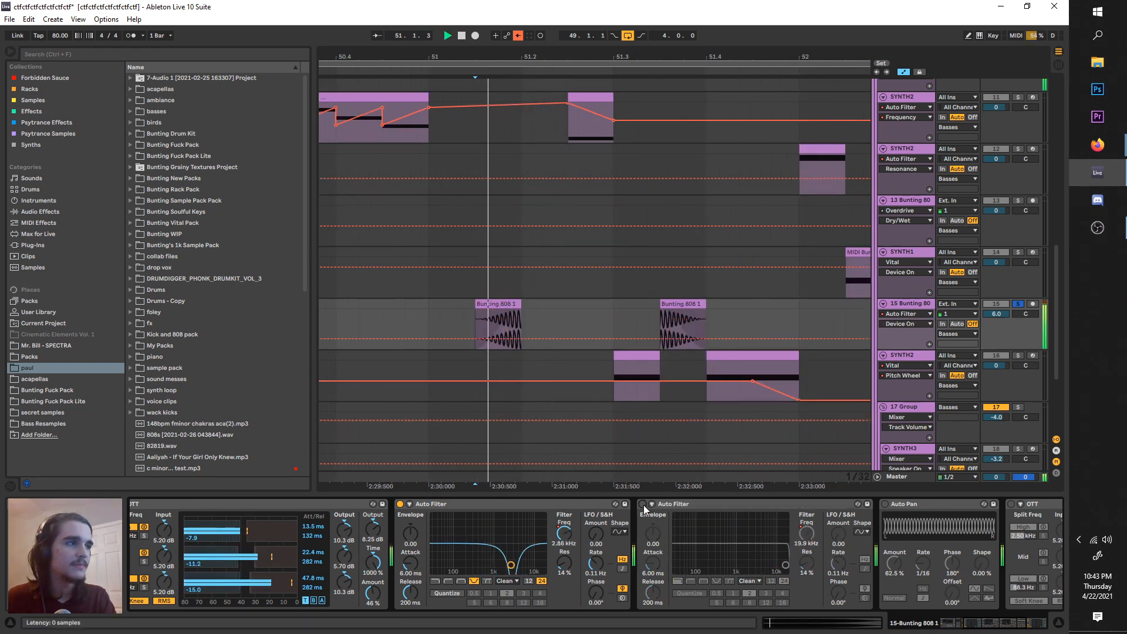
left_click(808, 516)
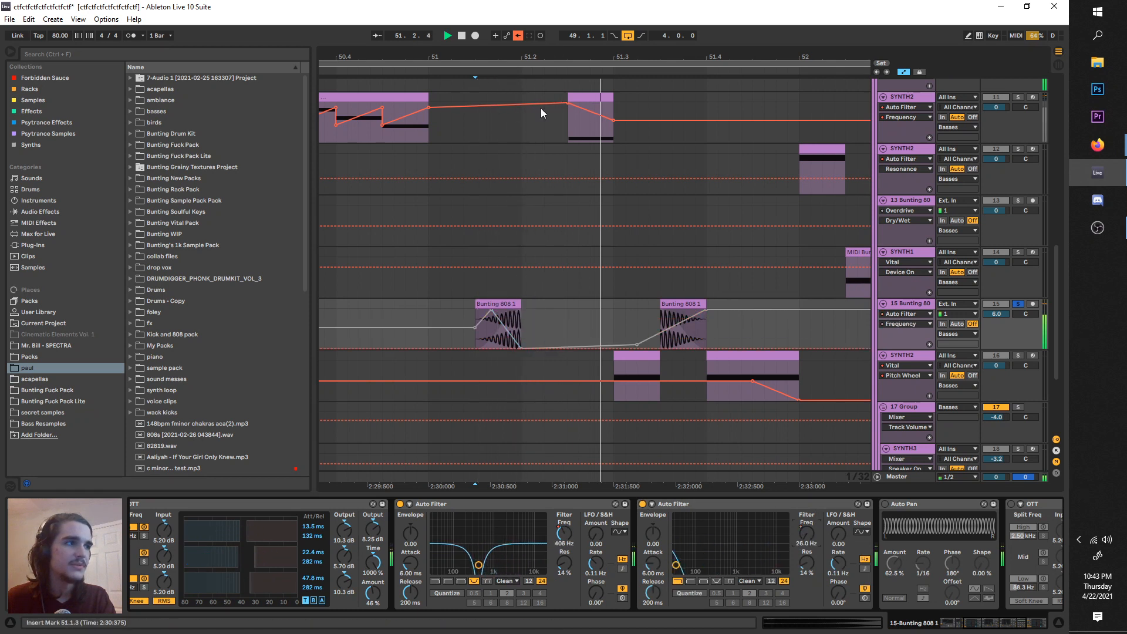
key("space")
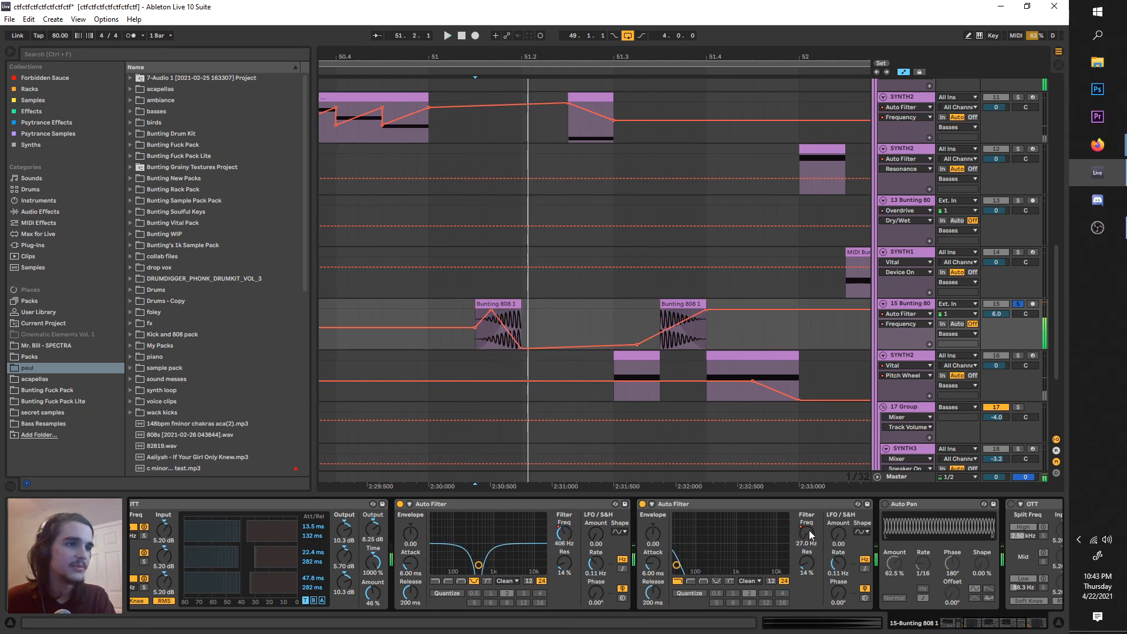
- Try a manual Frequency of about 582 Hz on the second Auto Filter during playback, and re-enable the overridden automation
key("space")
left_click_drag(808, 531, 808, 540)
key("space")
key("space")
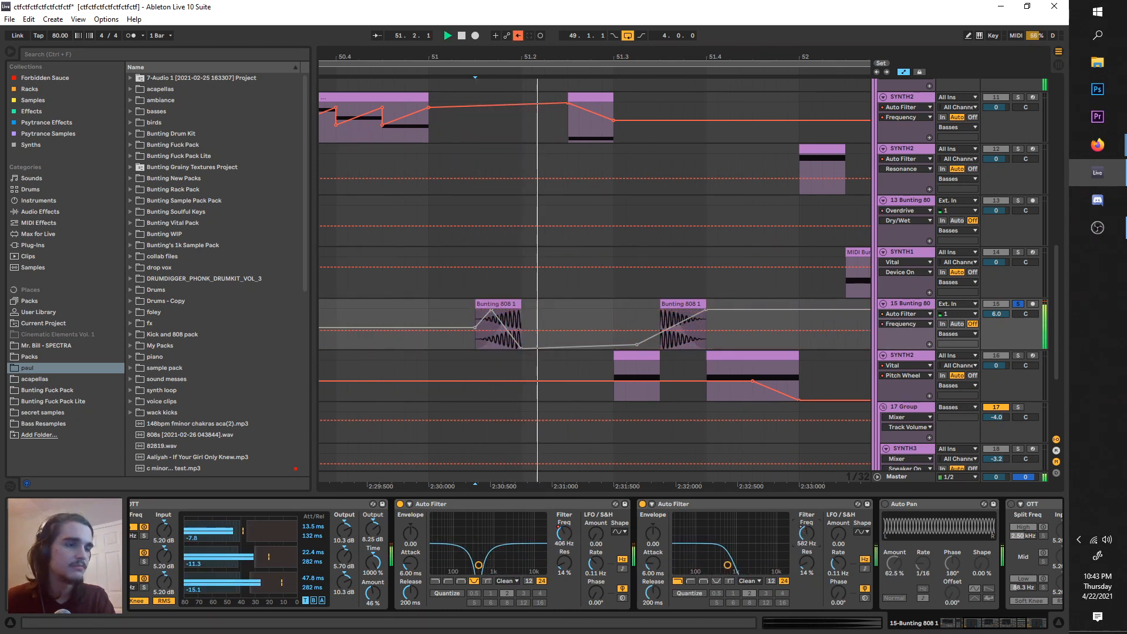
key("space")
left_click(517, 36)
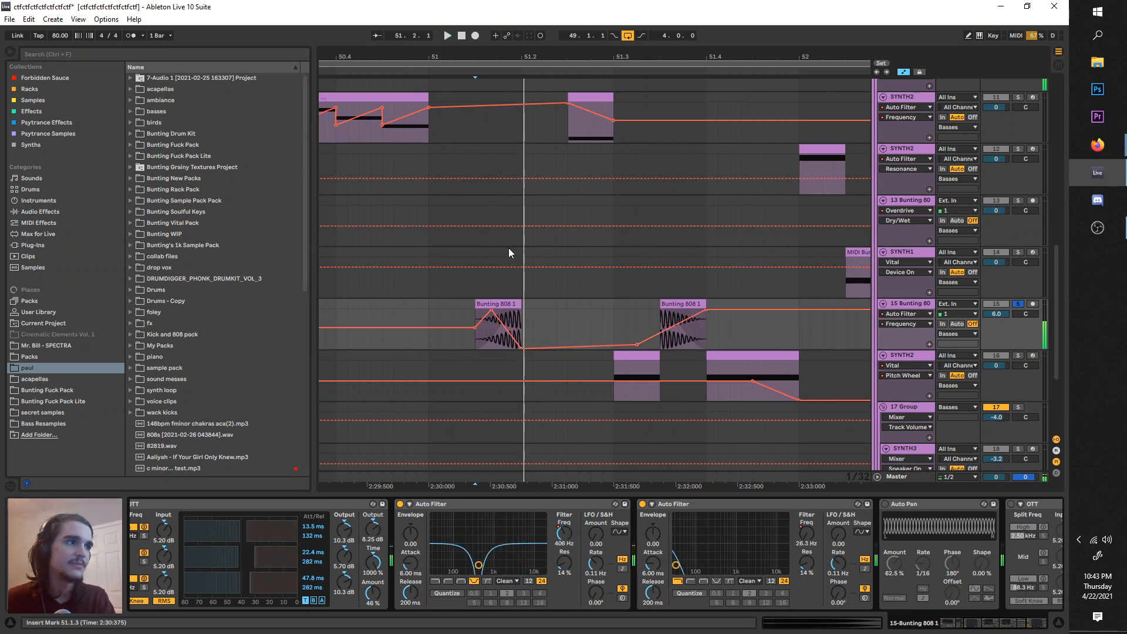
- Play the 808 clip from 51.1.3 with the second Auto Filter's Frequency automation re-enabled
left_click(474, 343)
key("space")
key("space")
scroll(856, 533, "down", 3)
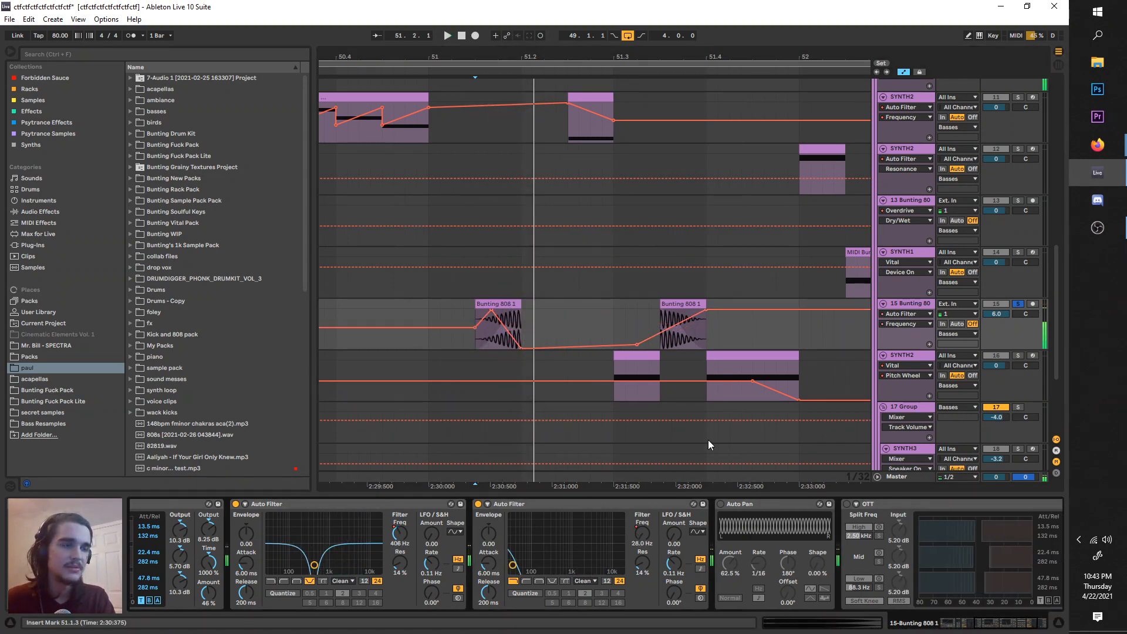
key("space")
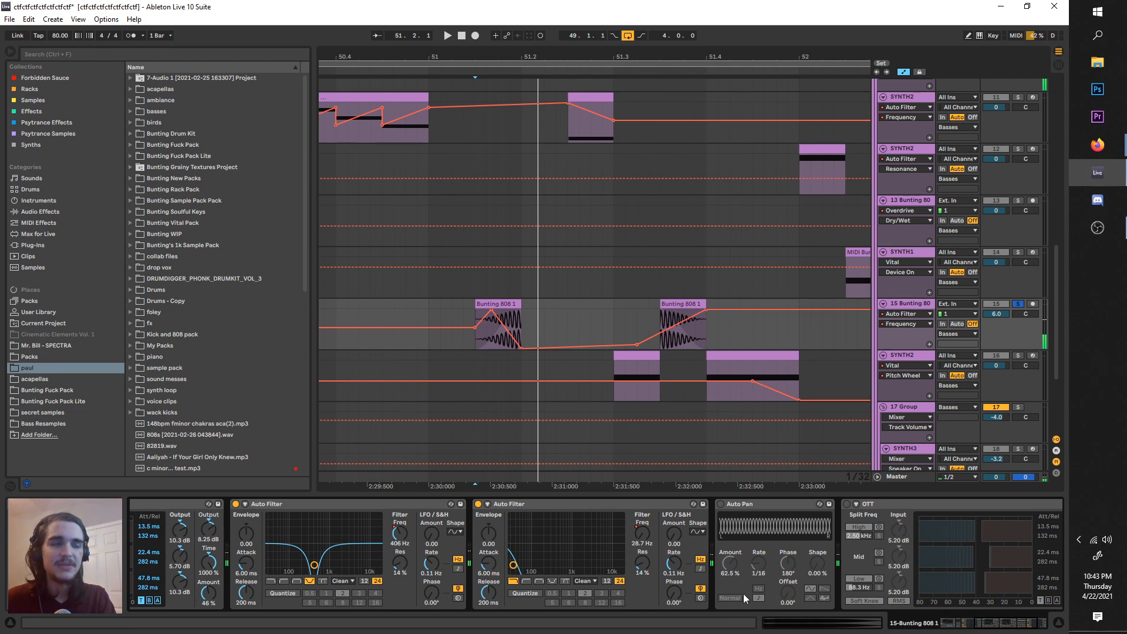
- Turn the Auto Pan on track 15 back on
scroll(716, 591, "up", 2)
left_click(627, 506)
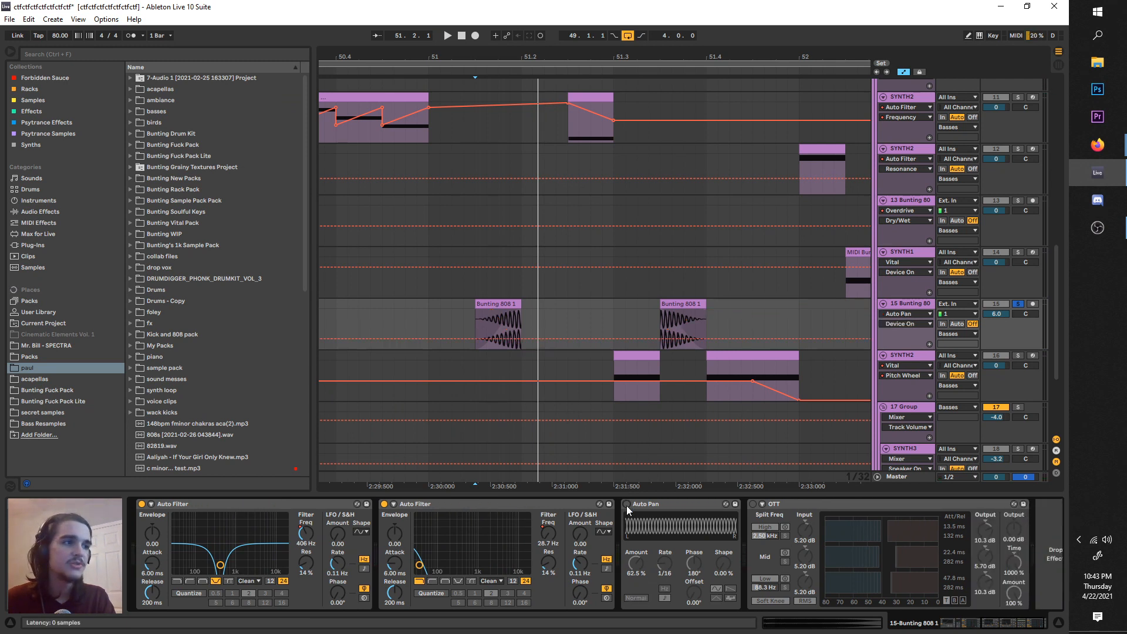
left_click(627, 504)
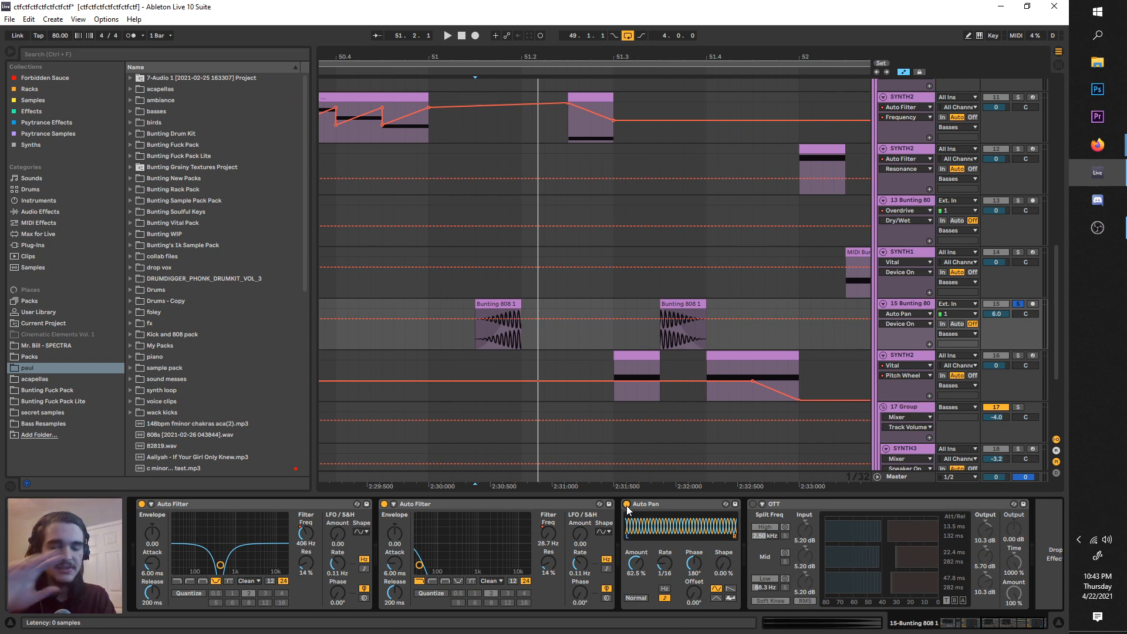
- Search the audio effects for "bass mono" and add the Bass Mono Utility preset at the end of track 15's device chain
left_click(72, 53)
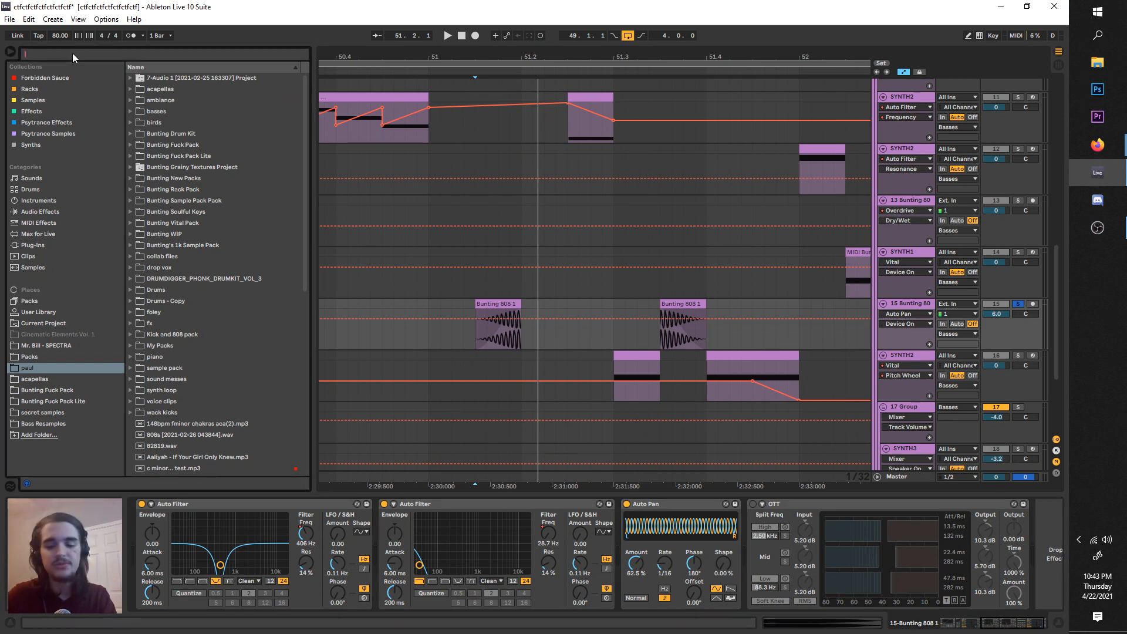
type("bass mono")
left_click(61, 212)
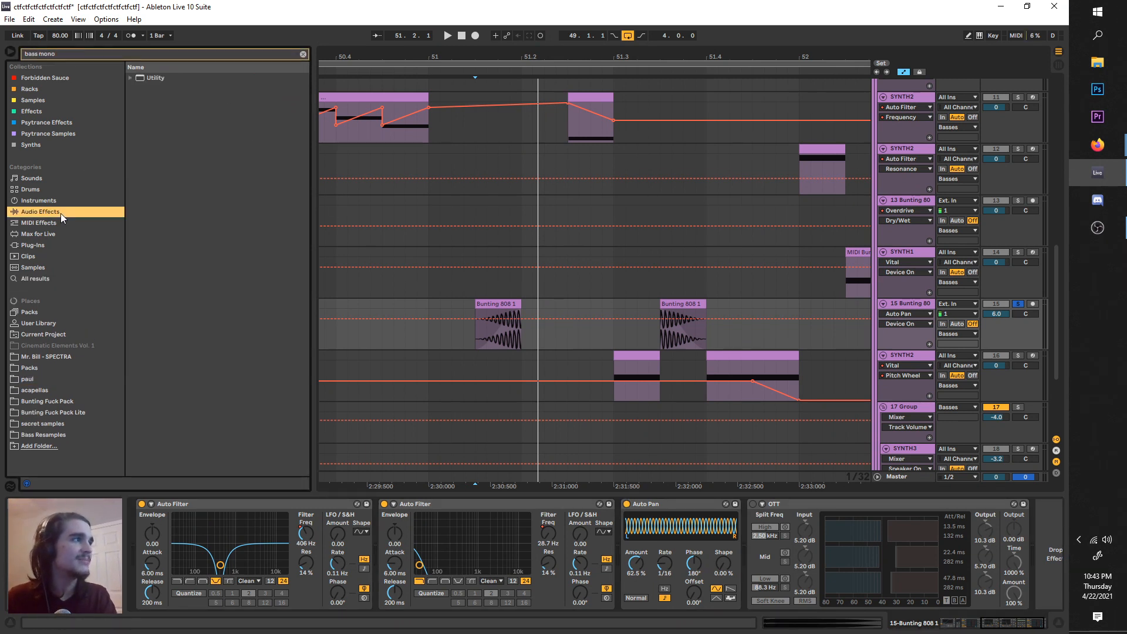
left_click(150, 90)
left_click_drag(1062, 578, 1060, 577)
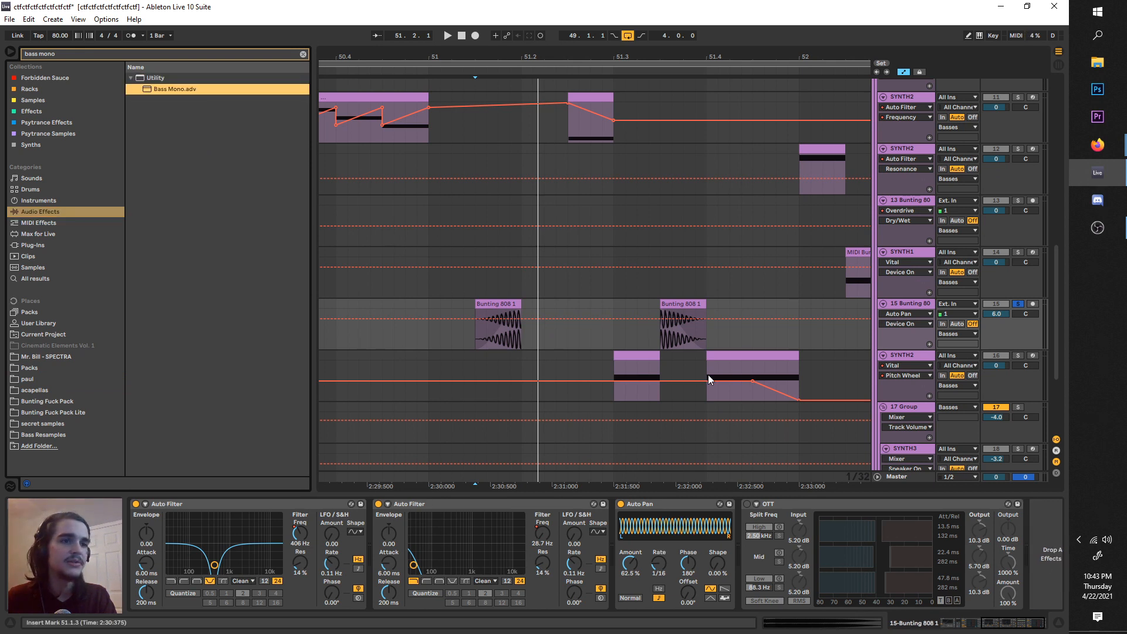
- Play the 808 clip from 51.1.3 with Auto Pan and Bass Mono active
left_click(481, 333)
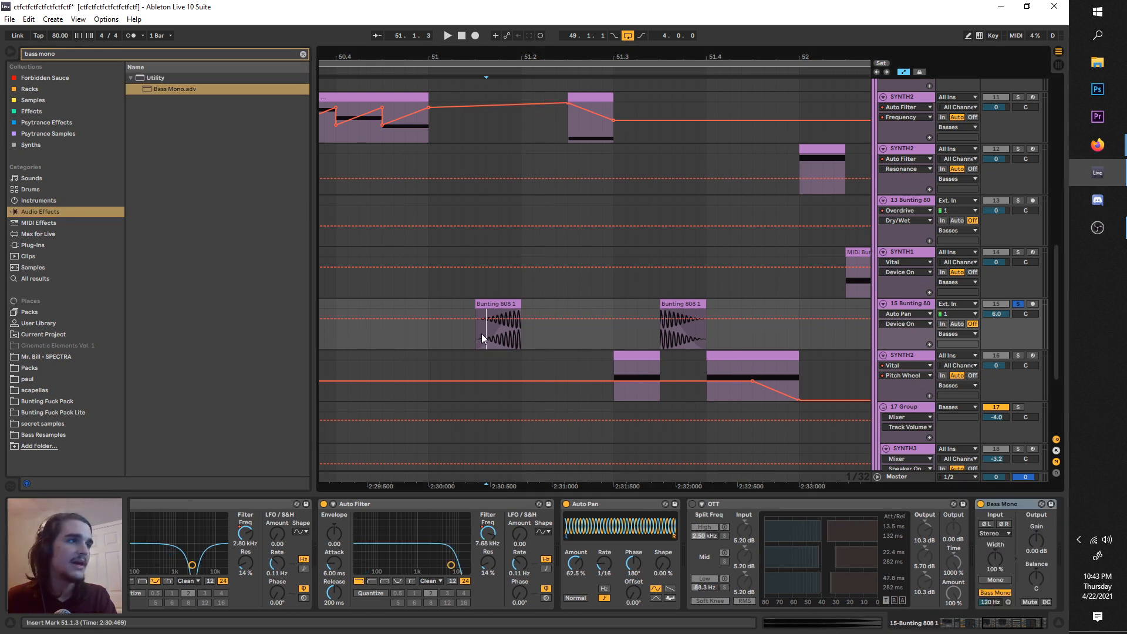
key("space")
key("space")
left_click(471, 337)
key("space")
key("space")
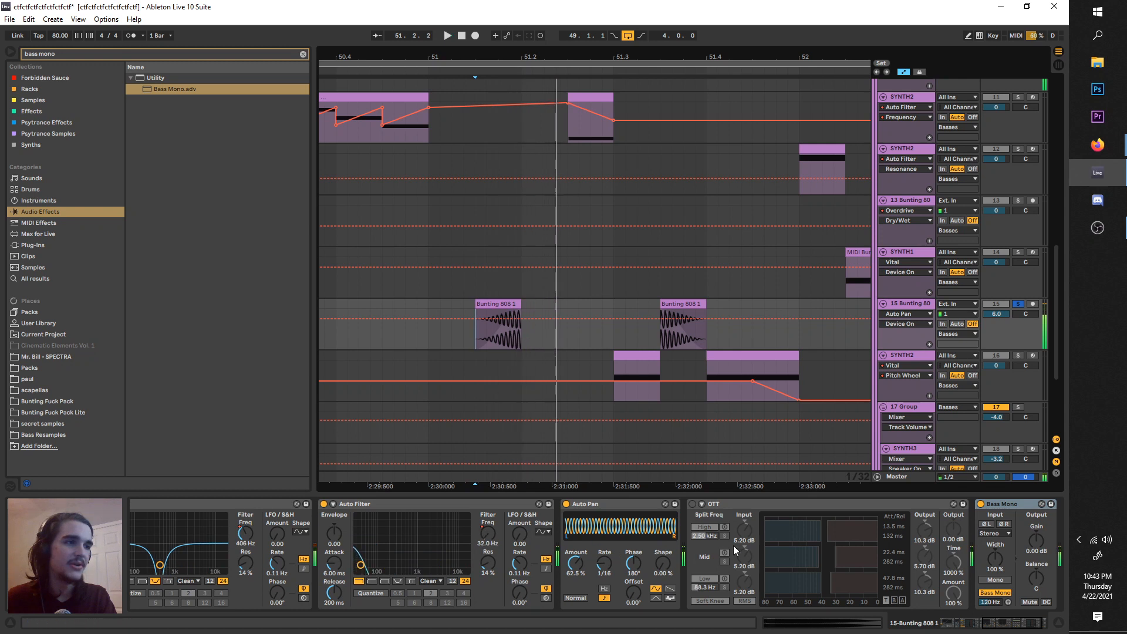
- Bypass the Bass Mono device on track 15 and replay the 808 clip for comparison
scroll(731, 545, "down", 3)
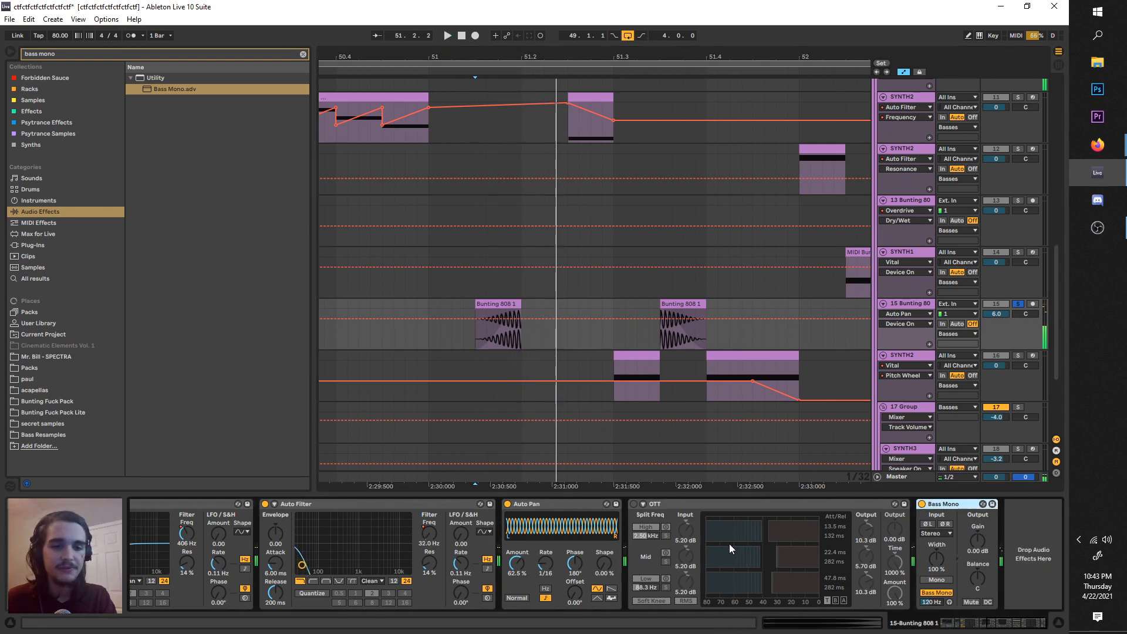
left_click(921, 504)
key("space")
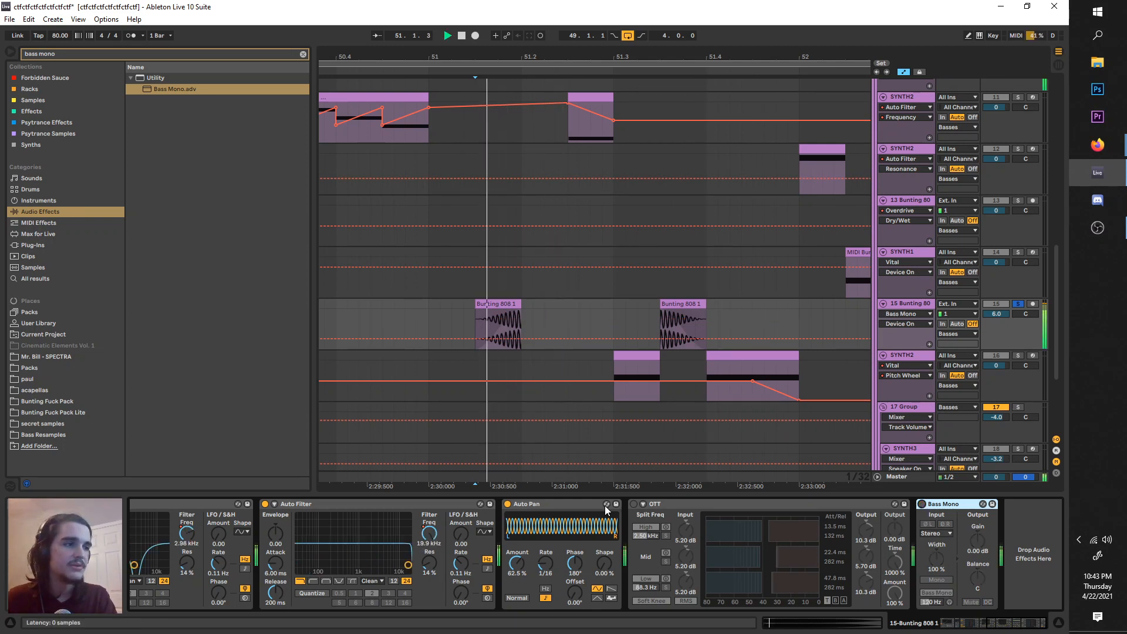
key("space")
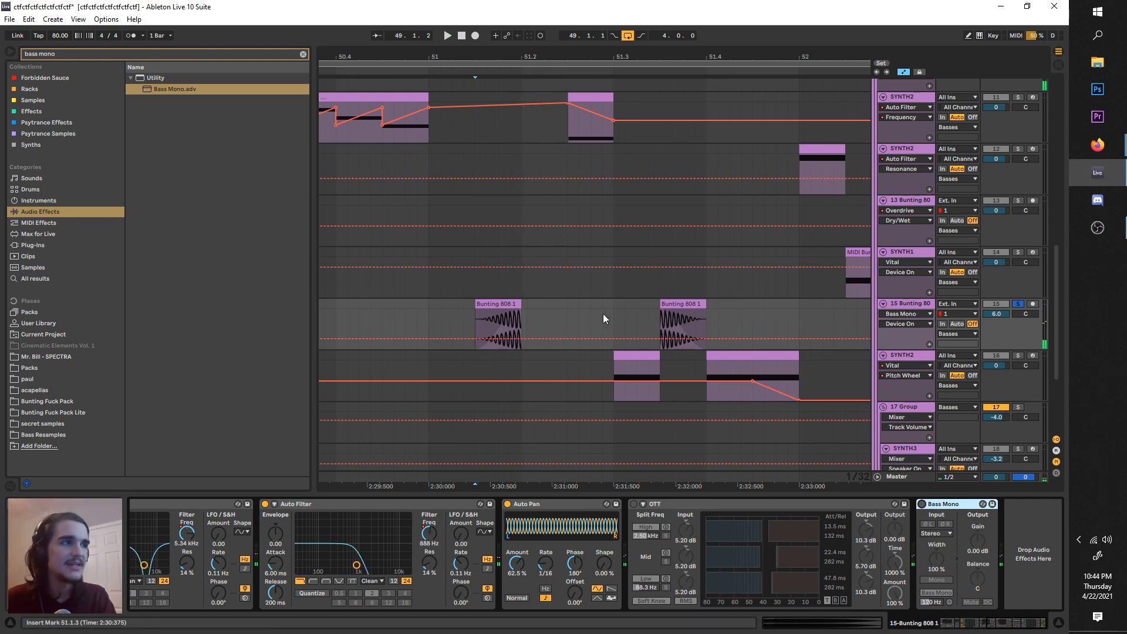
- Replay track 15's 808 clip from 51.1.3 with both OTT and Bass Mono bypassed
scroll(603, 314, "down", 4)
scroll(584, 332, "up", 2)
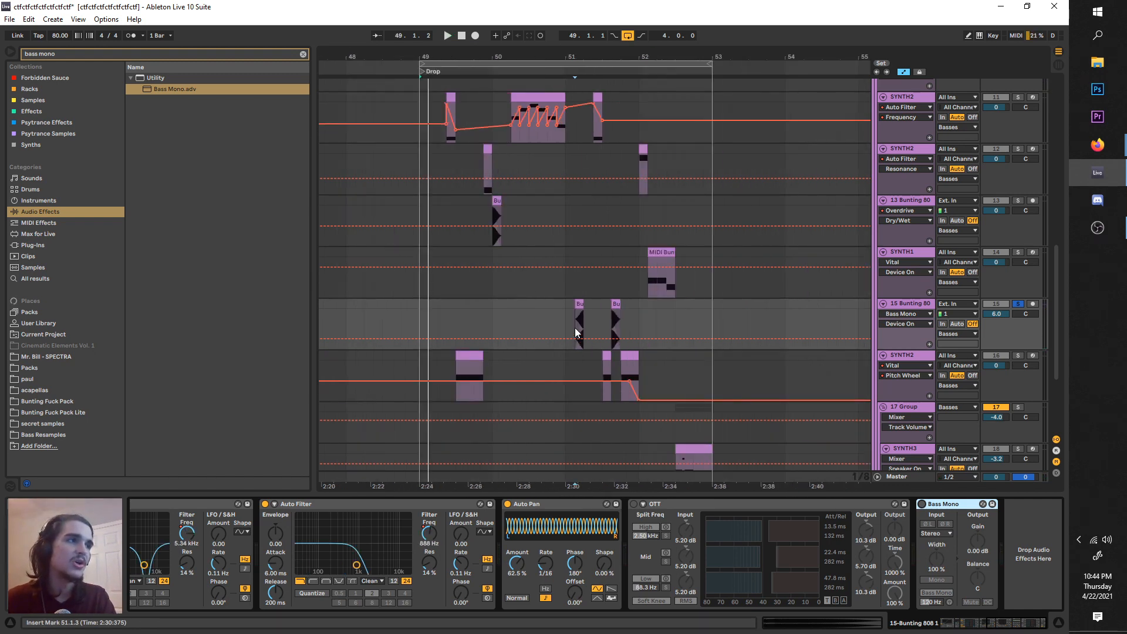
scroll(575, 332, "down", 4)
scroll(574, 327, "up", 3)
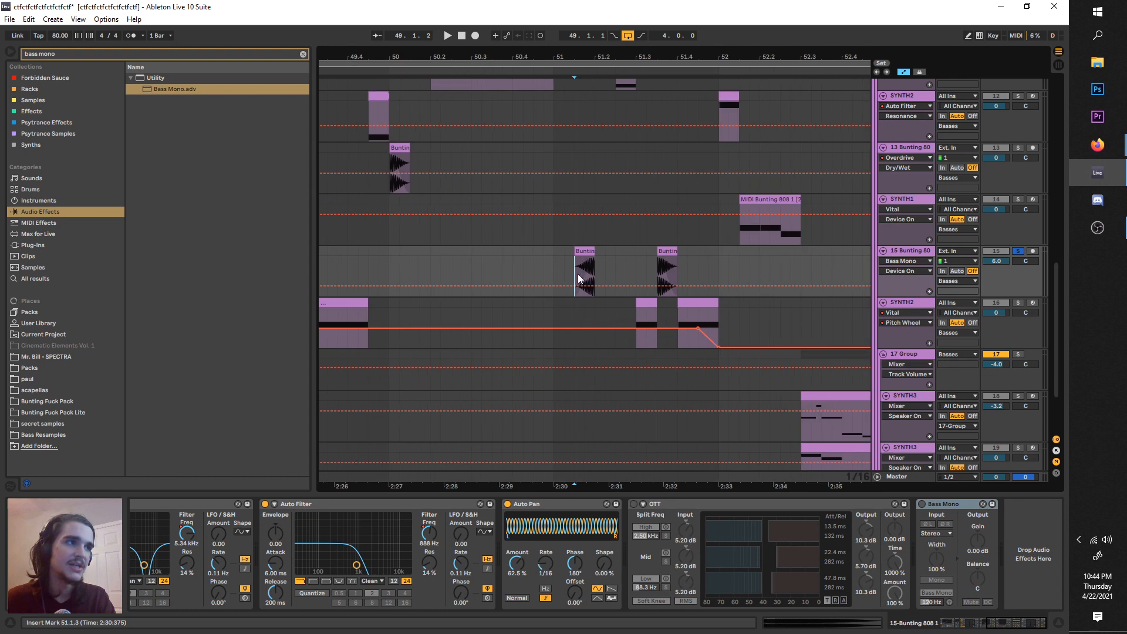
scroll(638, 255, "up", 3)
scroll(502, 270, "left", 1)
key("space")
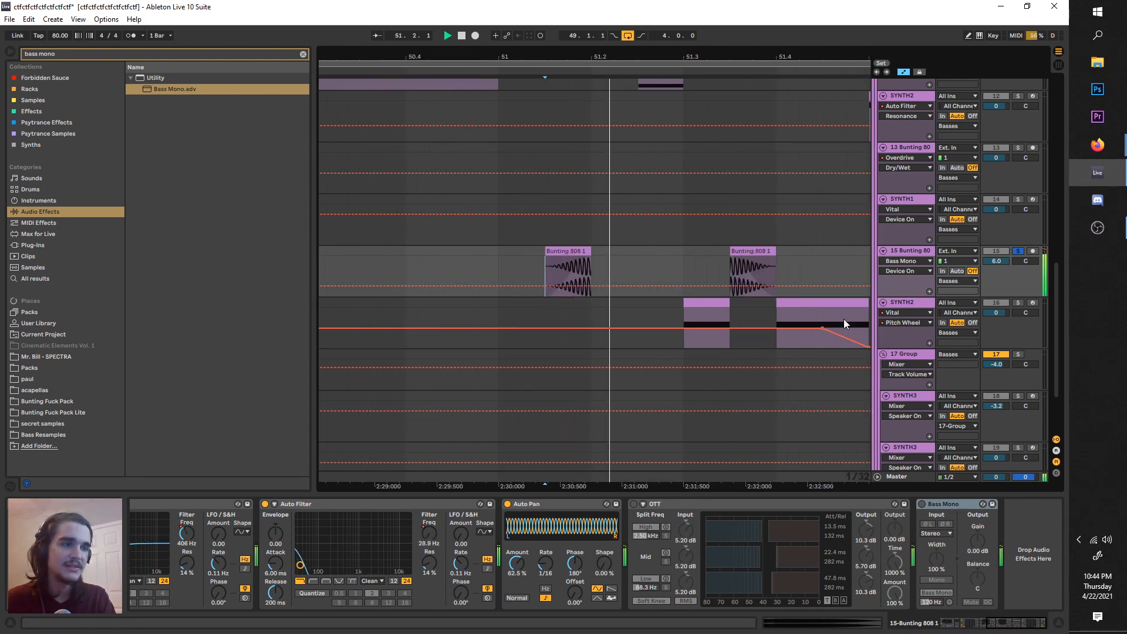
key("space")
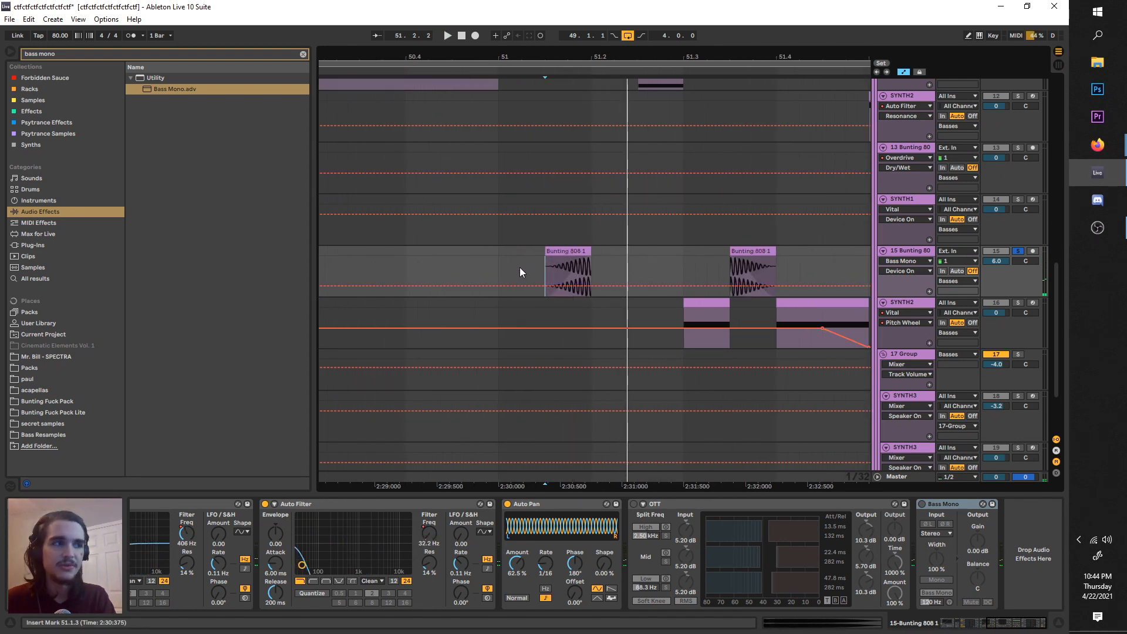
- Turn OTT on track 15 back on and replace the Auto Pan with a fresh default Auto Pan
left_click(633, 503)
key("space")
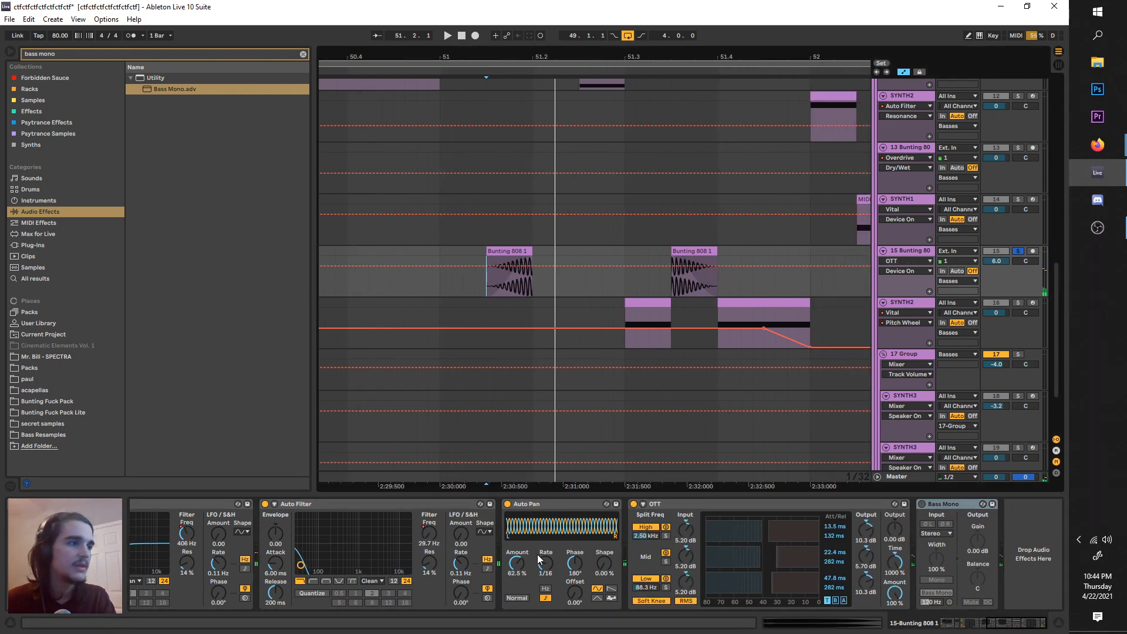
key("ctrl+f")
type("aut")
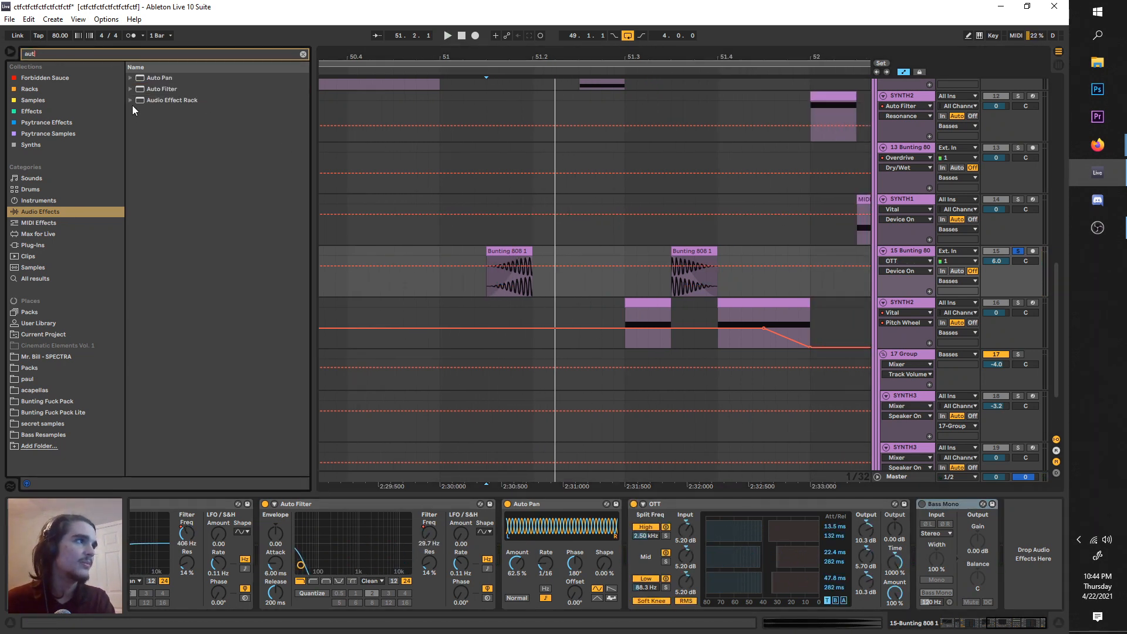
left_click(143, 79)
left_click_drag(550, 536, 559, 524)
key("space")
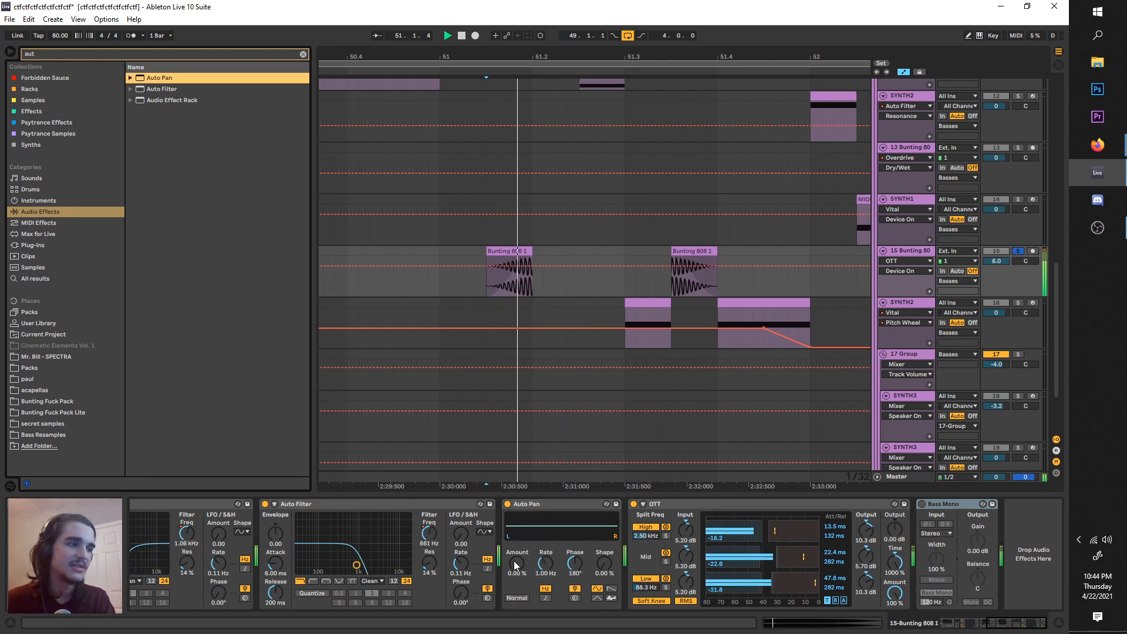
- Try the new Auto Pan at 100% amount while replaying the 808 clip
left_click_drag(518, 564, 518, 542)
key("space")
key("space")
key("space")
key("space")
key("space")
key("space")
key("space")
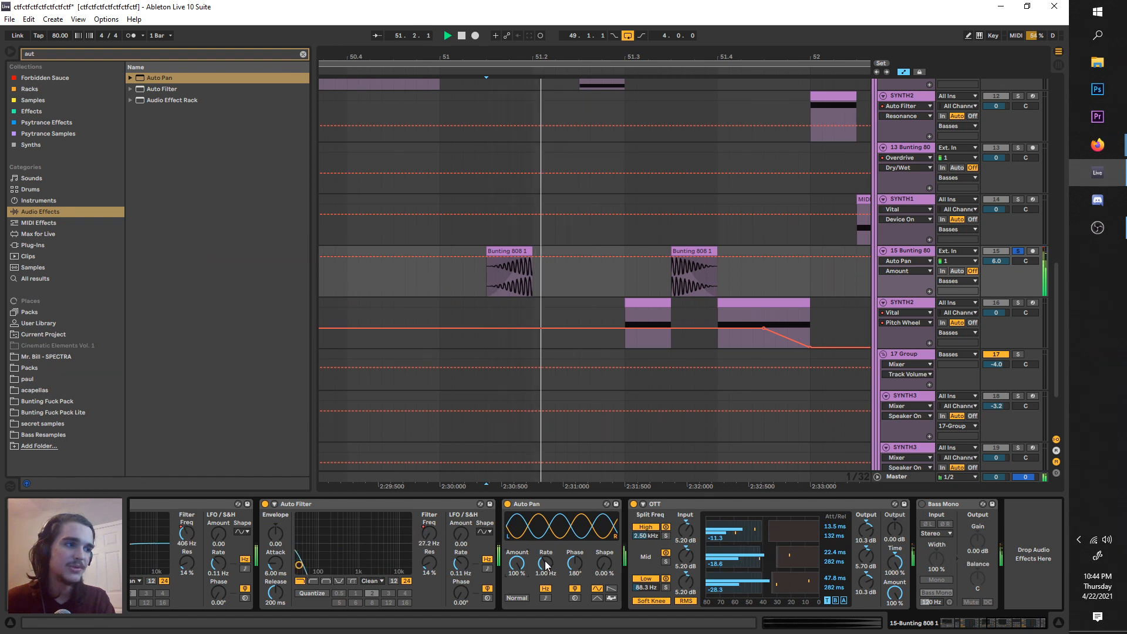
- Try the Auto Pan at a 3.41 Hz rate and 66.7% amount while replaying the 808 clip
mouse_move(544, 566)
left_mouse_down()
mouse_move(546, 581)
mouse_move(519, 576)
left_mouse_up()
key("space")
key("space")
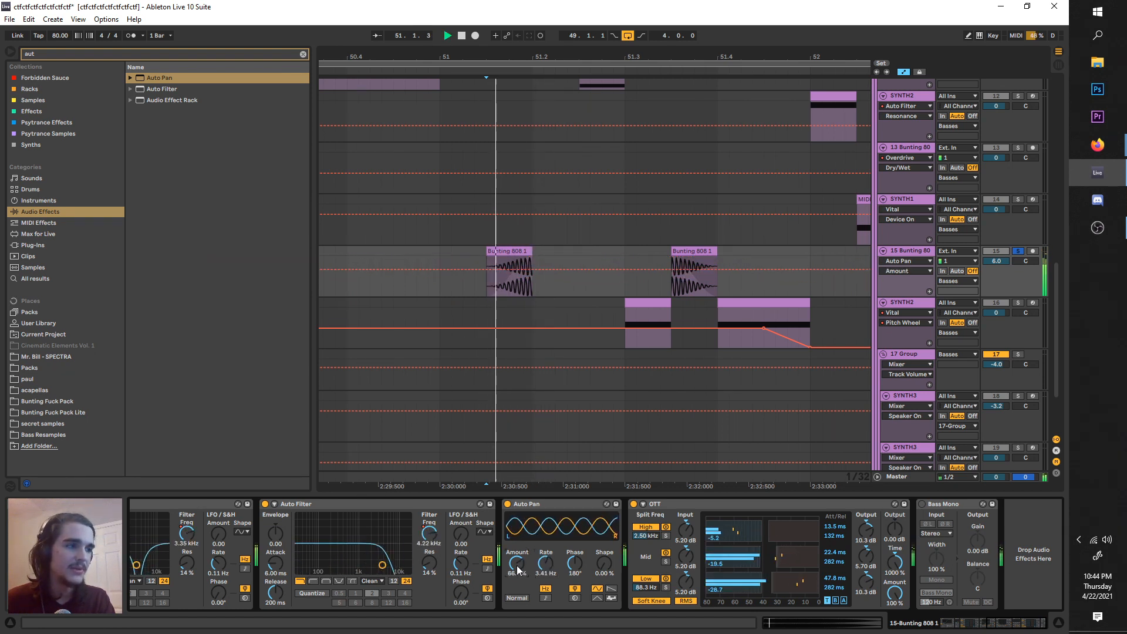
key("space")
key("space")
key("space")
- Try the Auto Pan tempo-synced at a 1/12 rate while replaying the 808 clip
left_click(548, 599)
key("space")
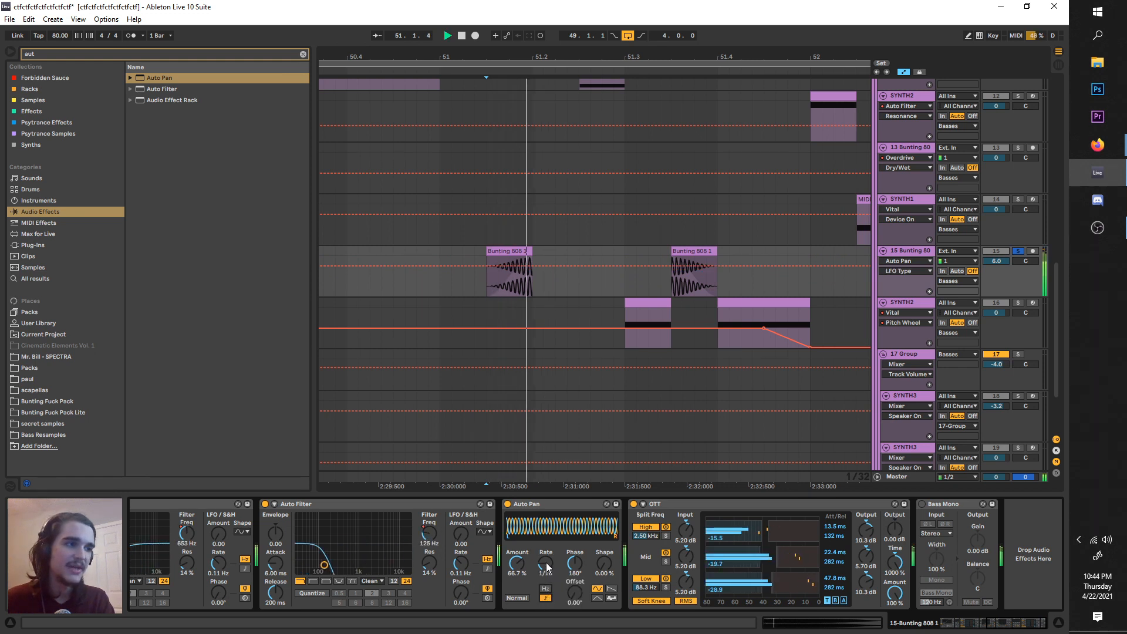
key("space")
key("space")
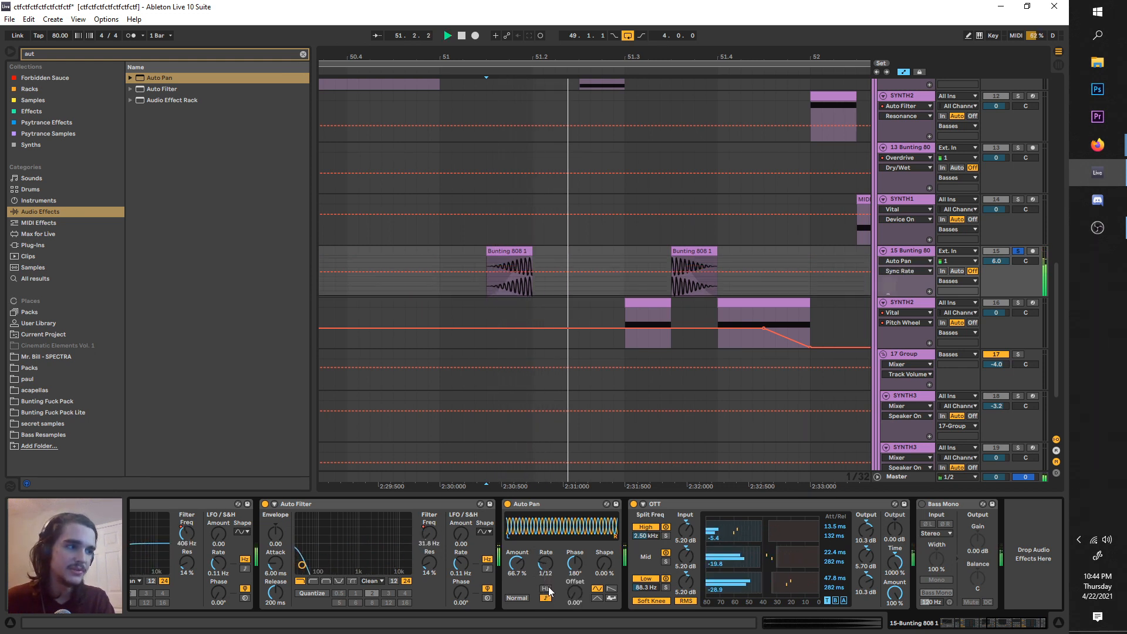
- Switch the Auto Pan rate back to Hz, then set it to 5.50 Hz with 84.1% amount
left_click(546, 588)
left_click_drag(517, 565, 517, 552)
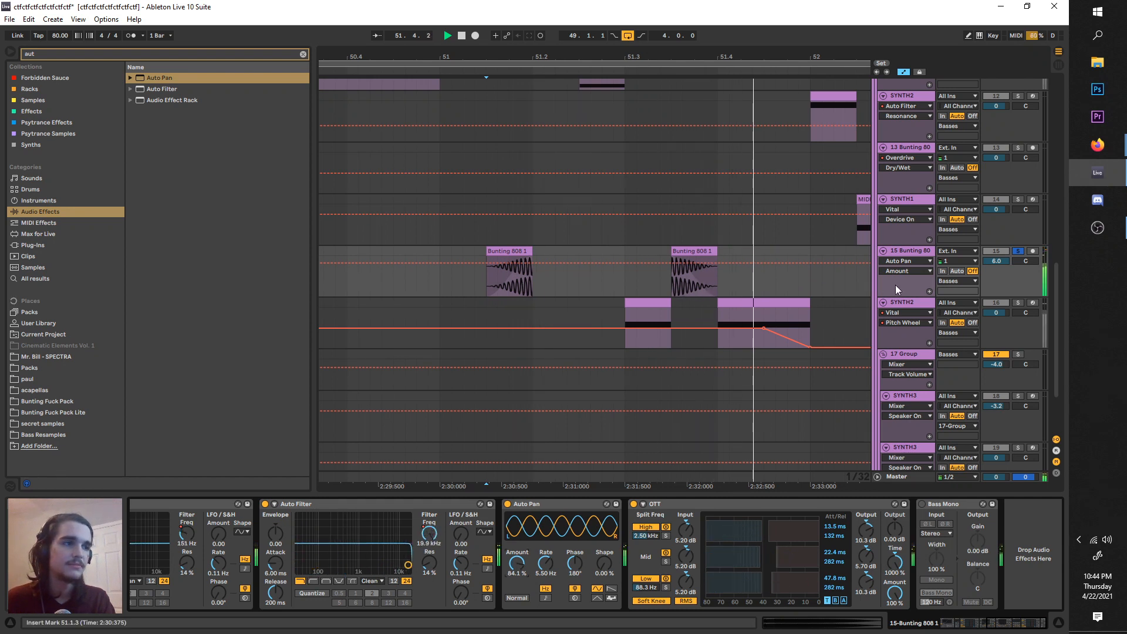
key("space")
- Show the frequency automation of both Auto Filters on track 15 while playing the 808 clip at 51.3.3
left_click(912, 253)
scroll(385, 516, "up", 2)
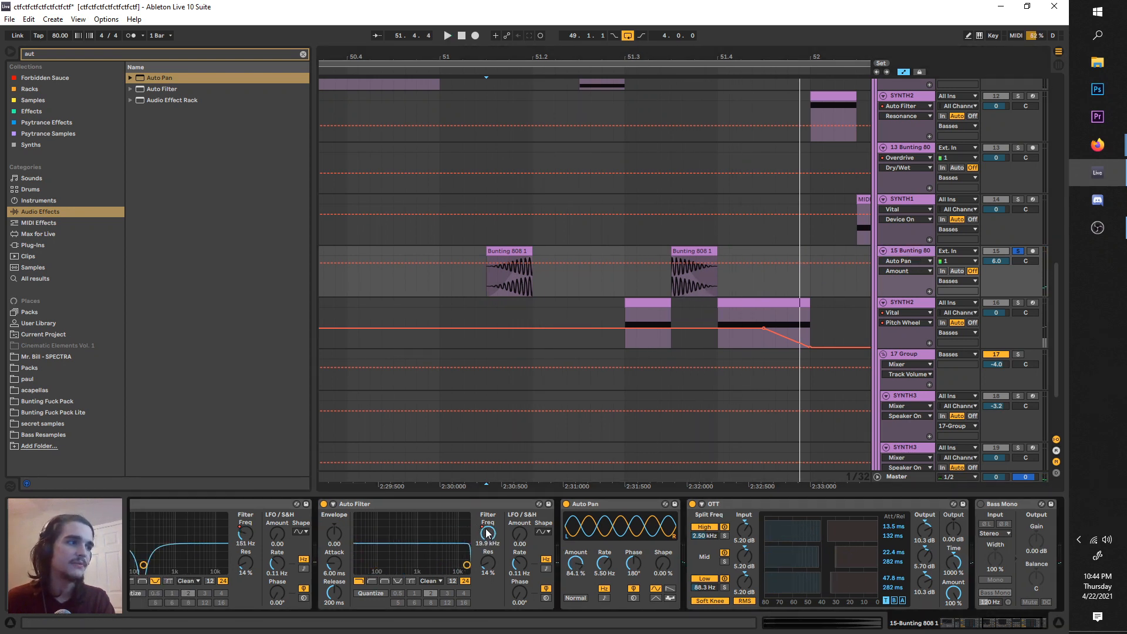
left_click(494, 537)
left_click(670, 260)
key("space")
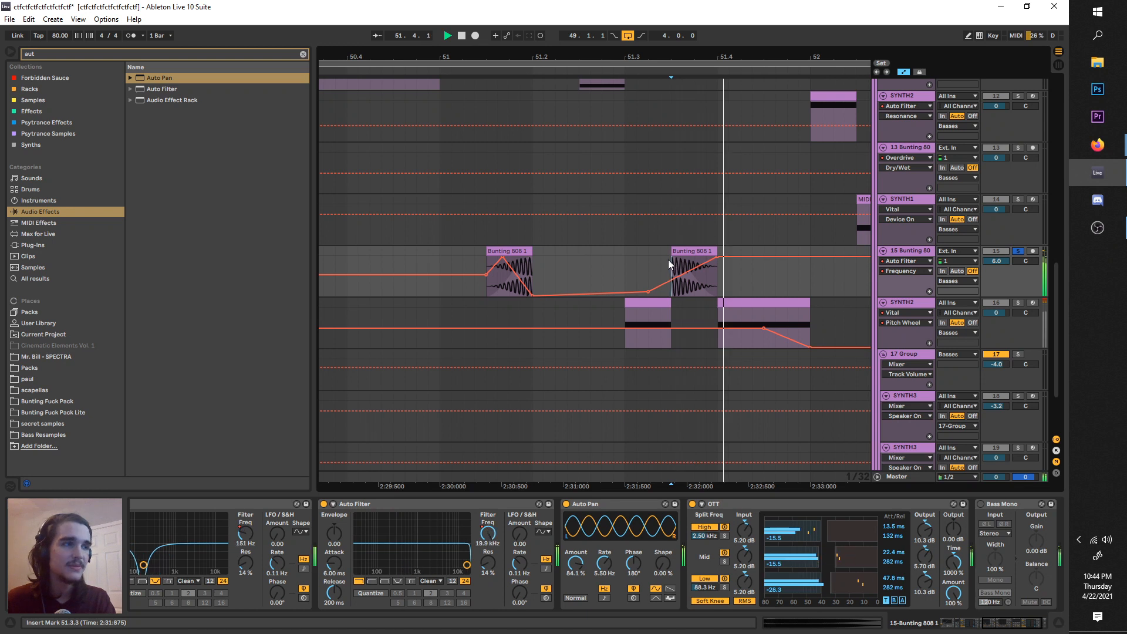
key("space")
left_click(252, 533)
key("space")
key("space")
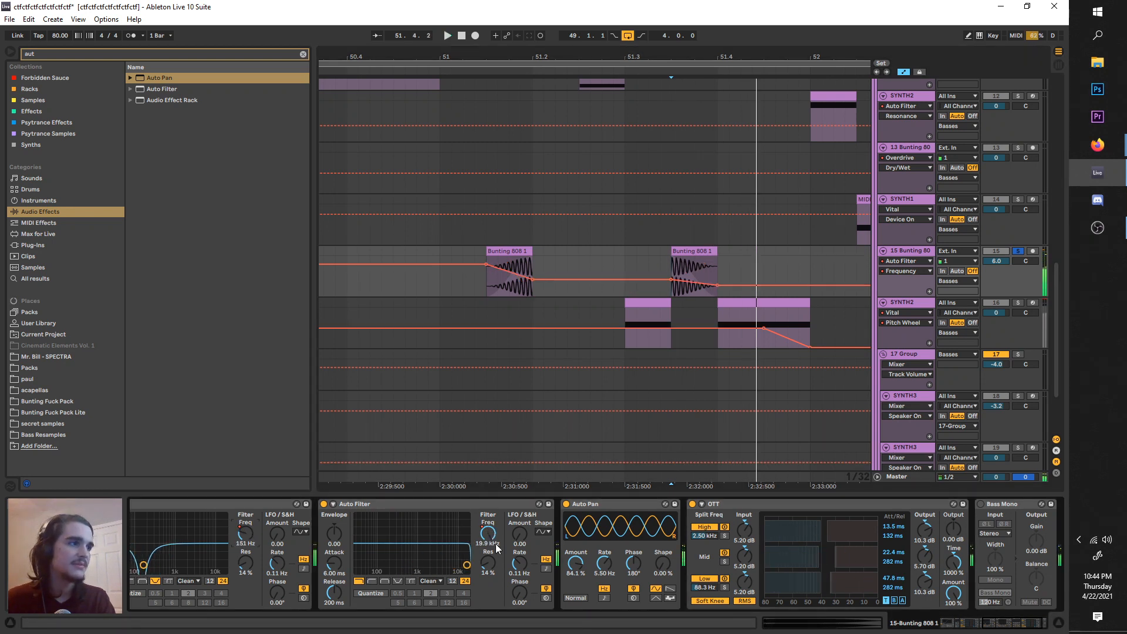
- Compare the 808 clips at 51.3.3 and 51.1.3 with the second Auto Filter's frequency automation shown
left_click(491, 537)
key("space")
key("space")
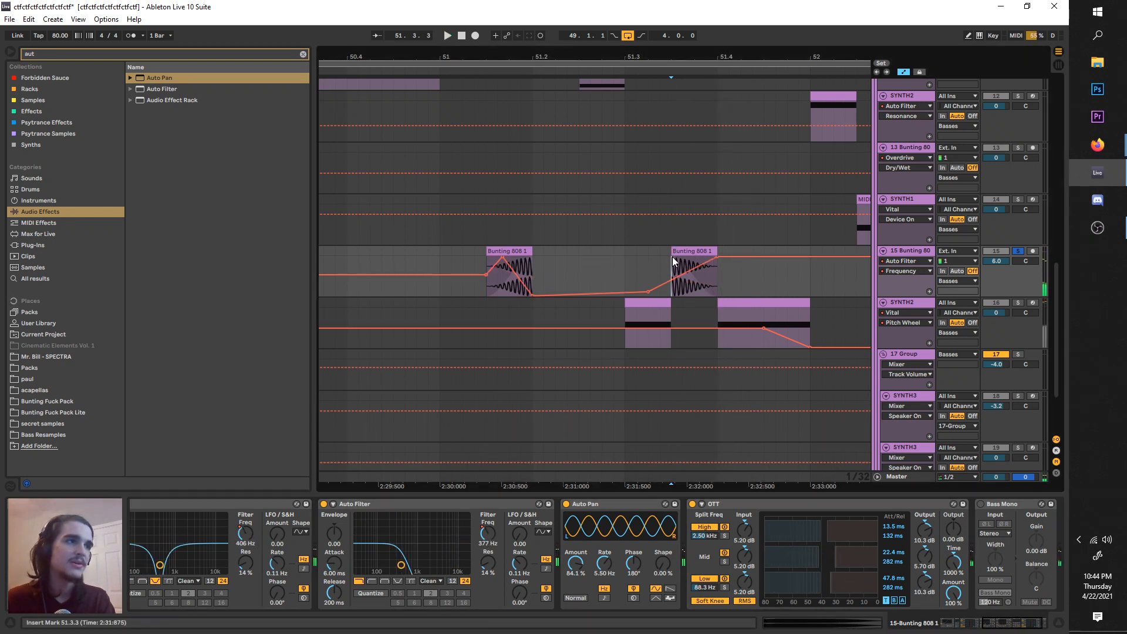
left_click(490, 287)
key("space")
key("space")
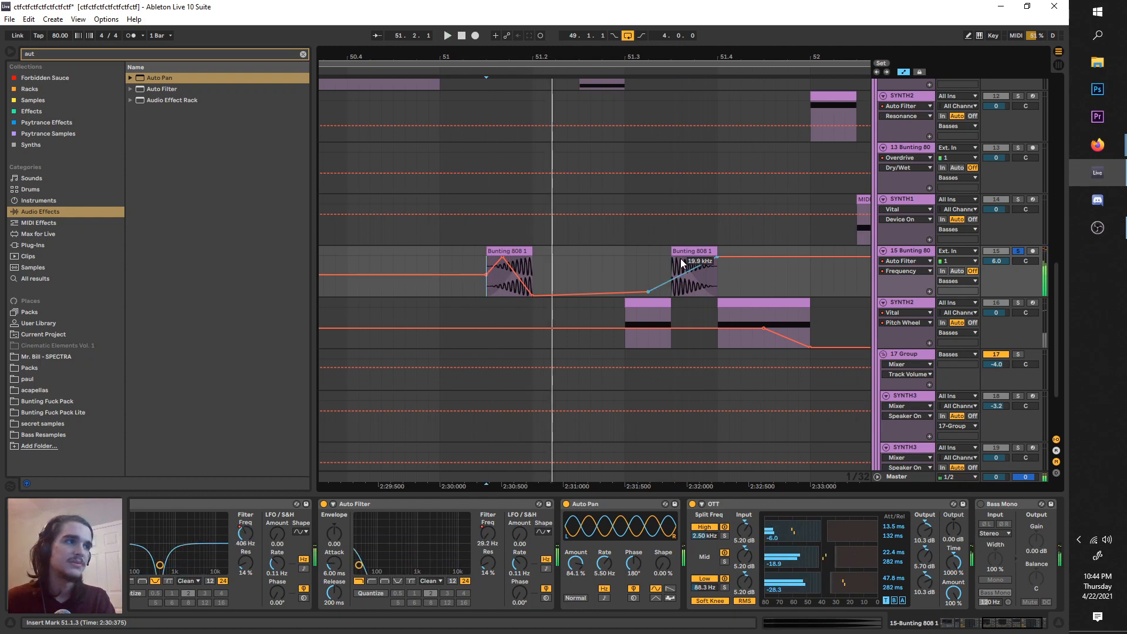
left_click(671, 254)
key("a")
key("a")
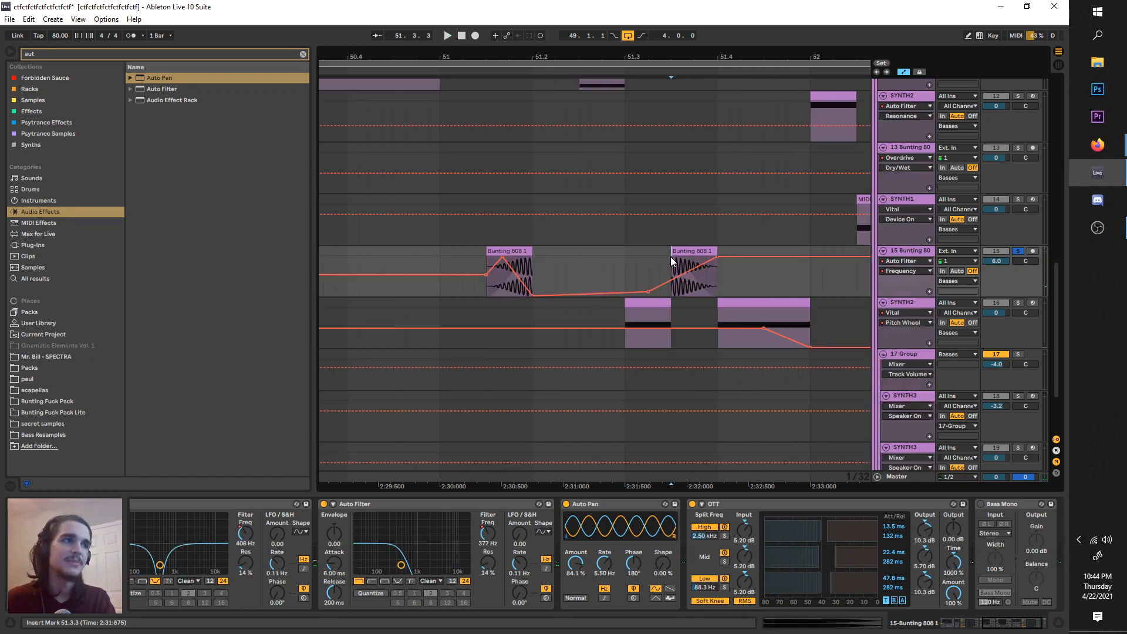
- Unsolo track 15, hide the automation lanes and play all the basses from 51.1.1
left_click(1018, 251)
key("a")
key("space")
scroll(626, 267, "down", 2)
left_click(537, 268)
key("space")
key("space")
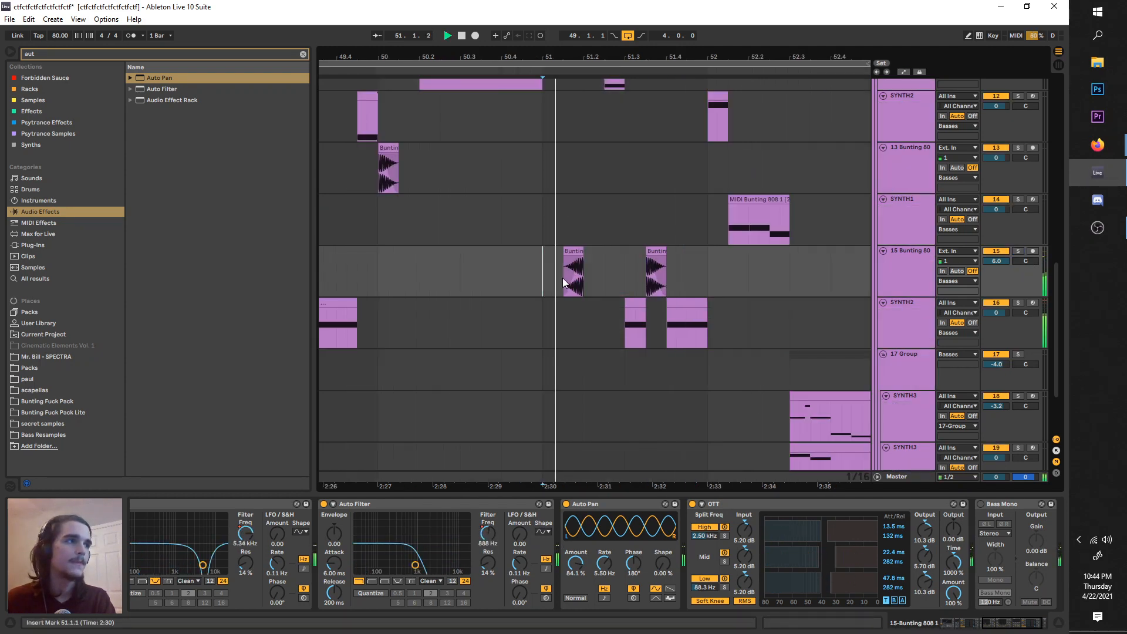
scroll(558, 293, "right", 1)
scroll(601, 350, "up", 3)
scroll(602, 349, "down", 2)
scroll(599, 349, "right", 2)
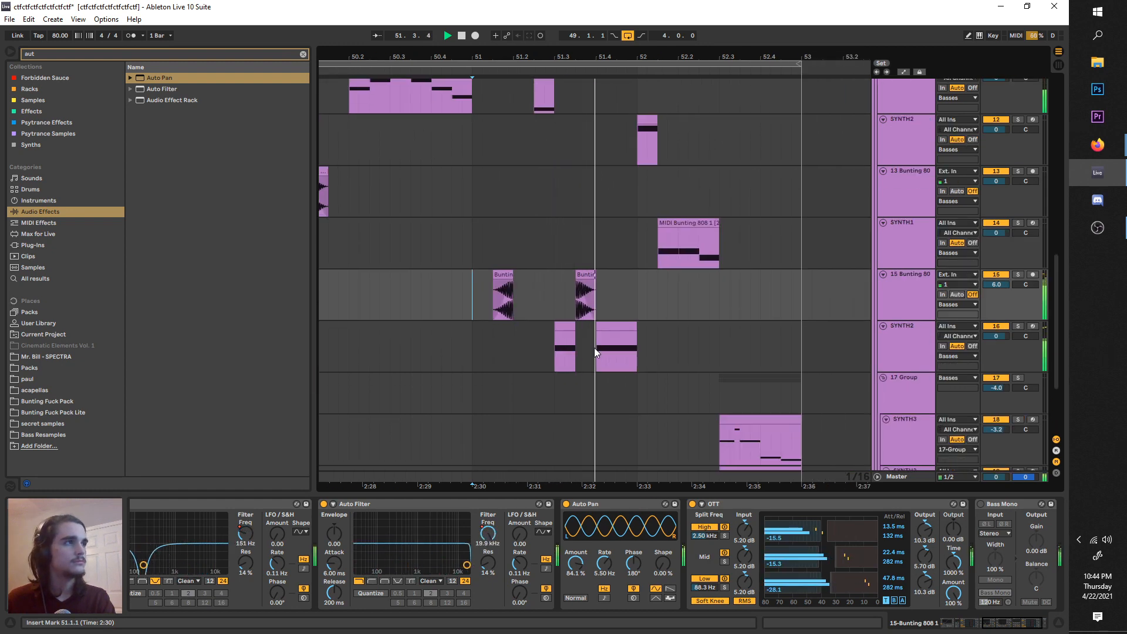
- Play the SYNTH2 bass on track 16 in context from 51.3.1
scroll(596, 252, "up", 3)
left_click(561, 419)
key("space")
key("space")
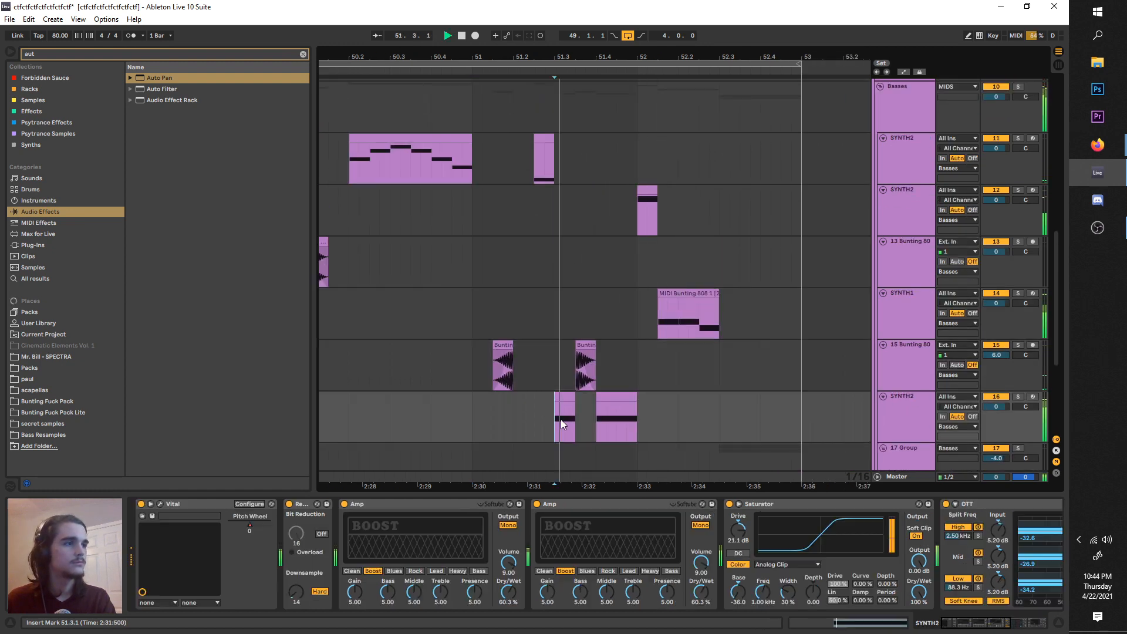
scroll(674, 337, "right", 2)
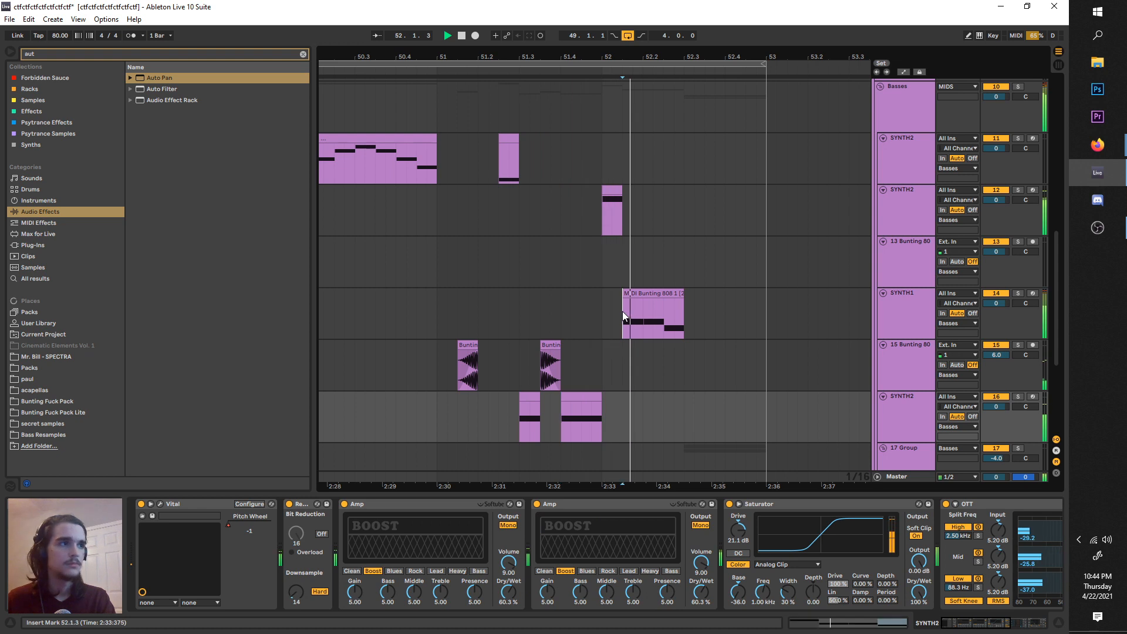
- Solo the SYNTH1 bass on track 14, set the playback start to 52.1.3 and open its Vital window
left_click(622, 311)
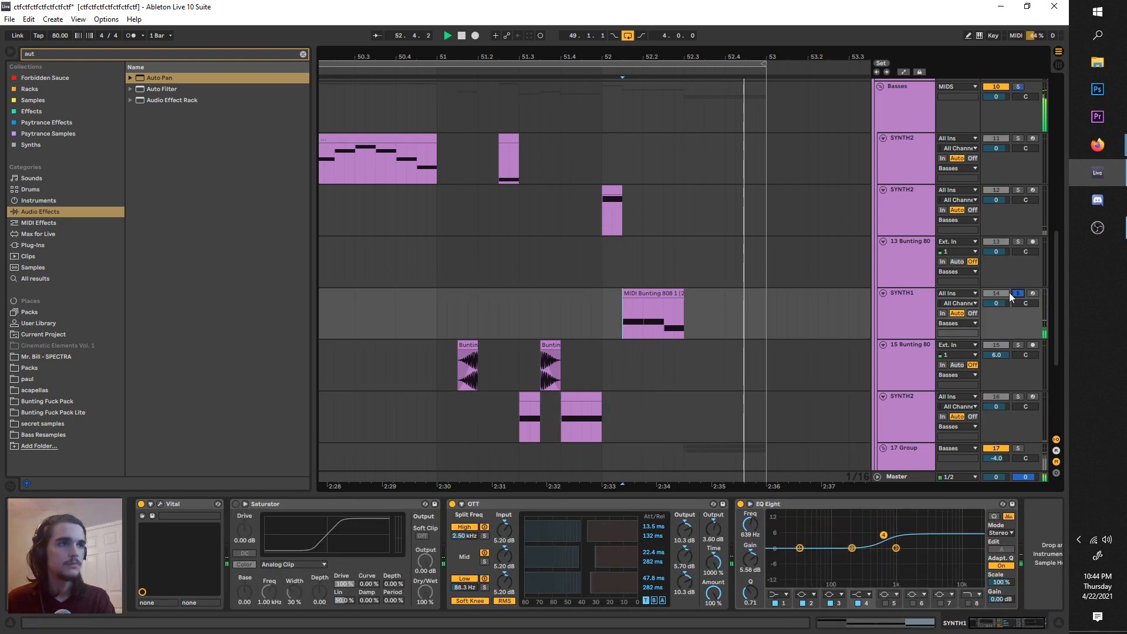
left_click(1017, 293)
left_click(885, 308)
key("space")
left_click(158, 505)
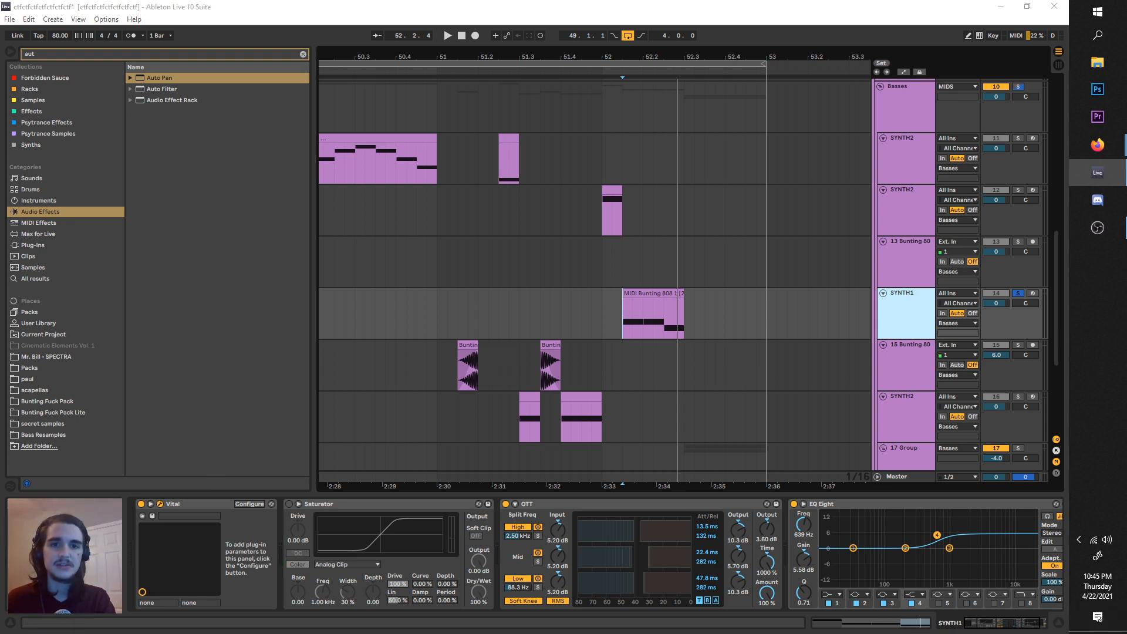
mouse_move(966, 619)
left_mouse_down()
mouse_move(352, 224)
mouse_move(317, 119)
mouse_move(460, 46)
left_mouse_up()
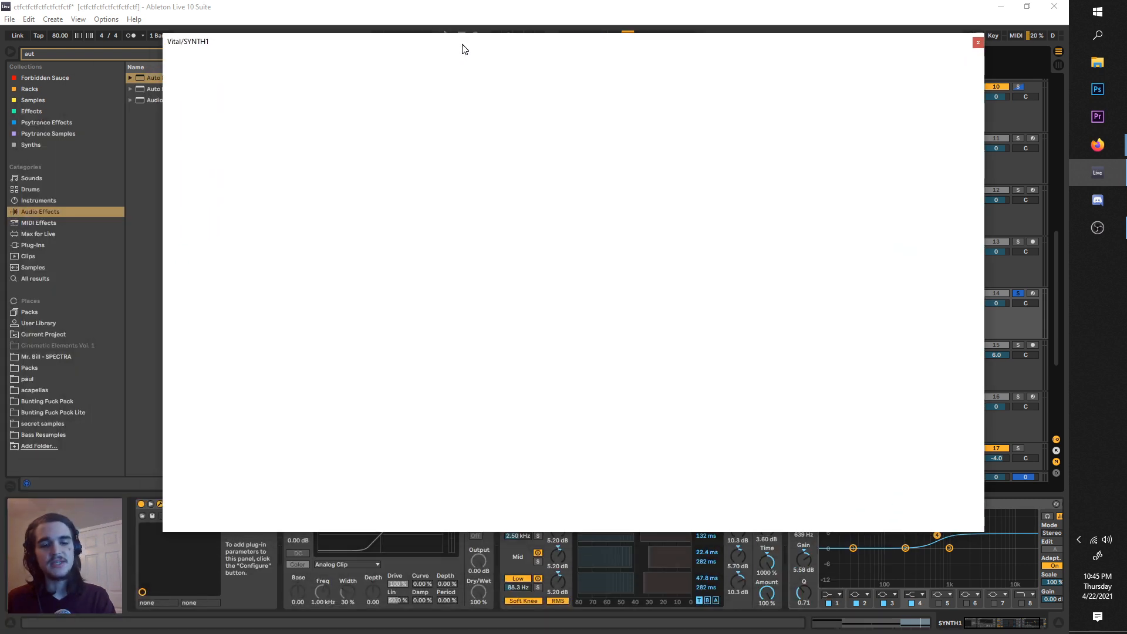
left_click(437, 57)
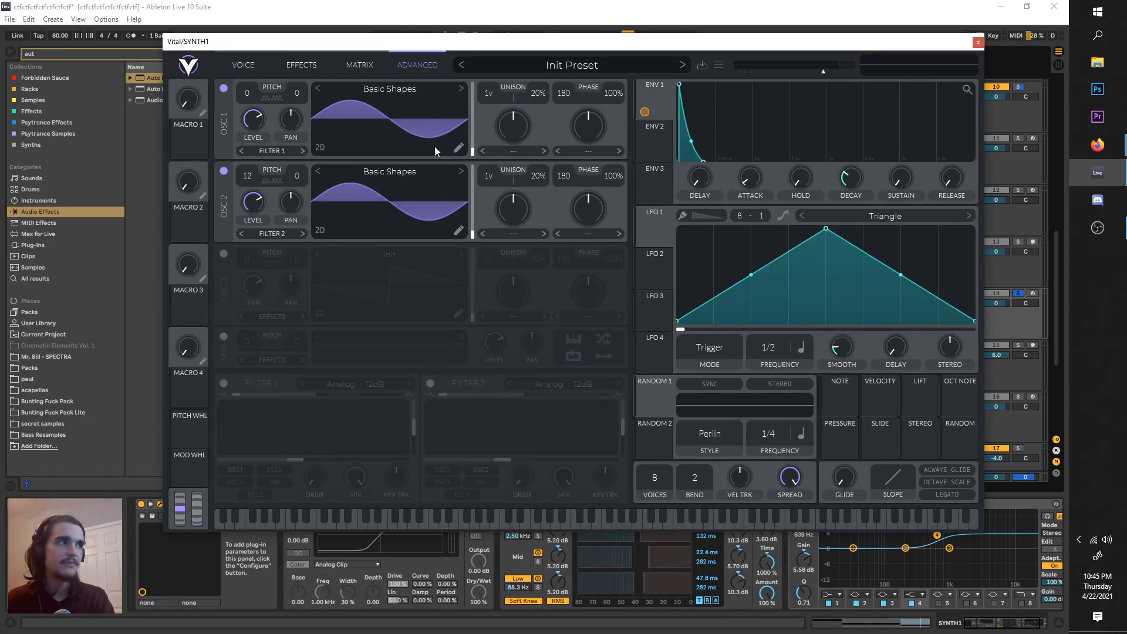
- Check Vital's modulation matrix, then turn off oscillator 2 and play the SYNTH1 clip
left_click(237, 68)
left_click(359, 64)
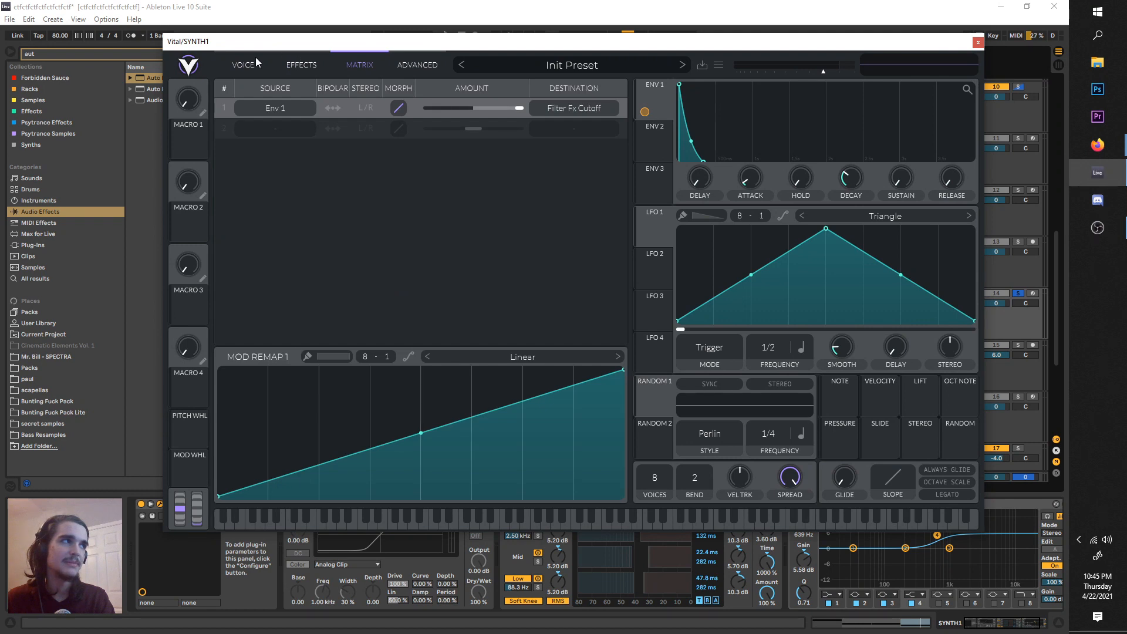
left_click(256, 59)
left_click_drag(267, 42, 329, 93)
left_click(286, 222)
key("space")
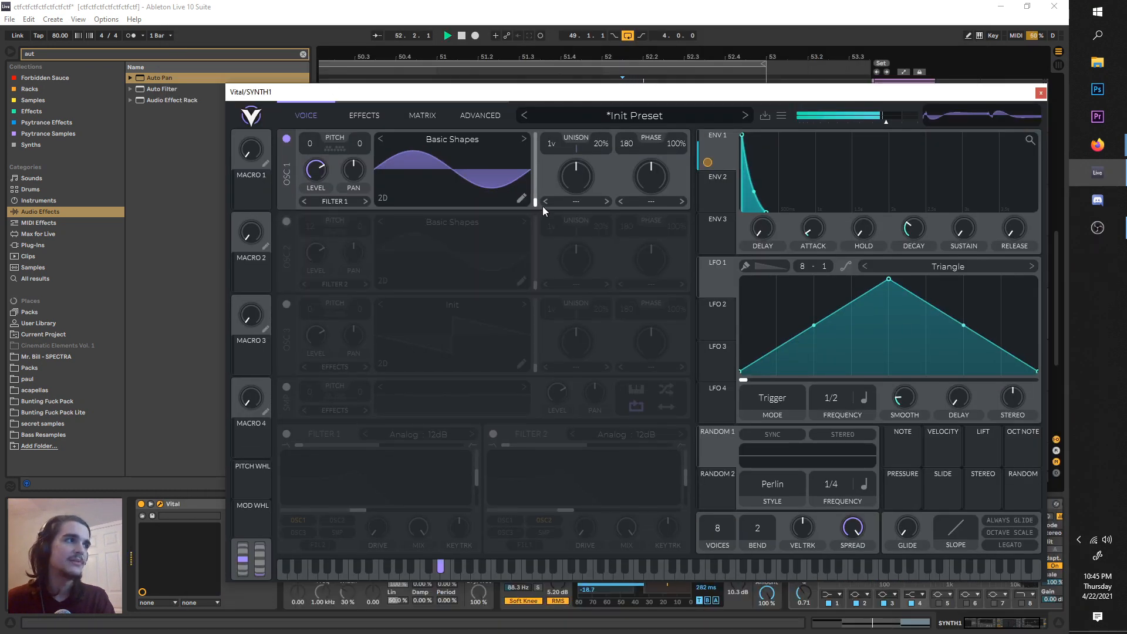
key("space")
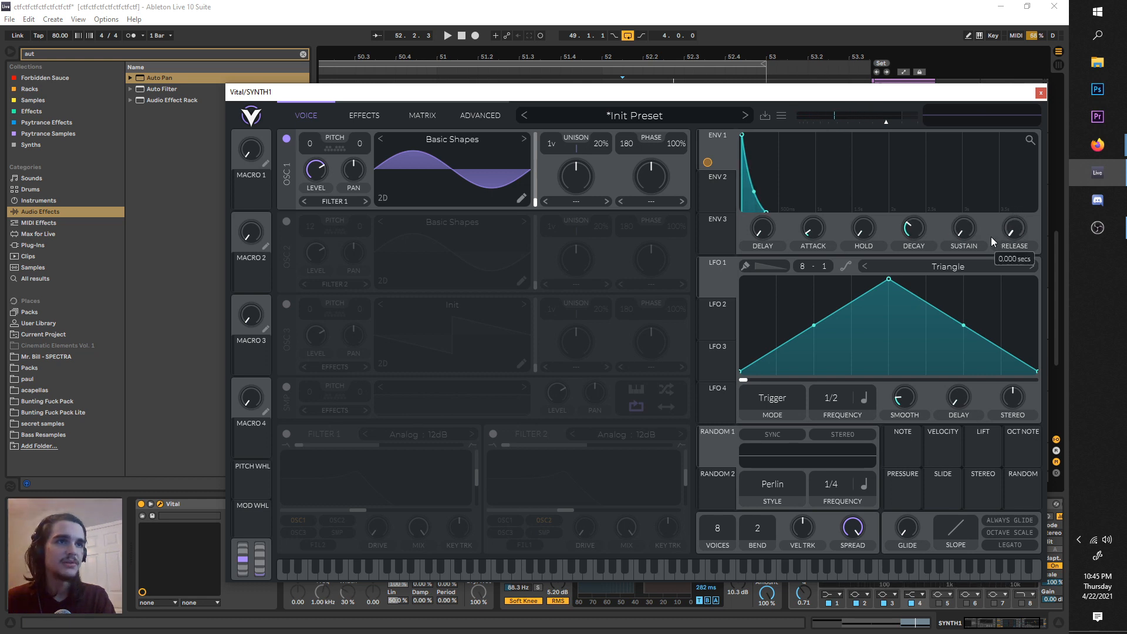
- Lengthen envelope 1's decay slightly in Vital and replay the SYNTH1 clip
key("space")
left_click_drag(920, 236, 912, 226)
key("space")
key("space")
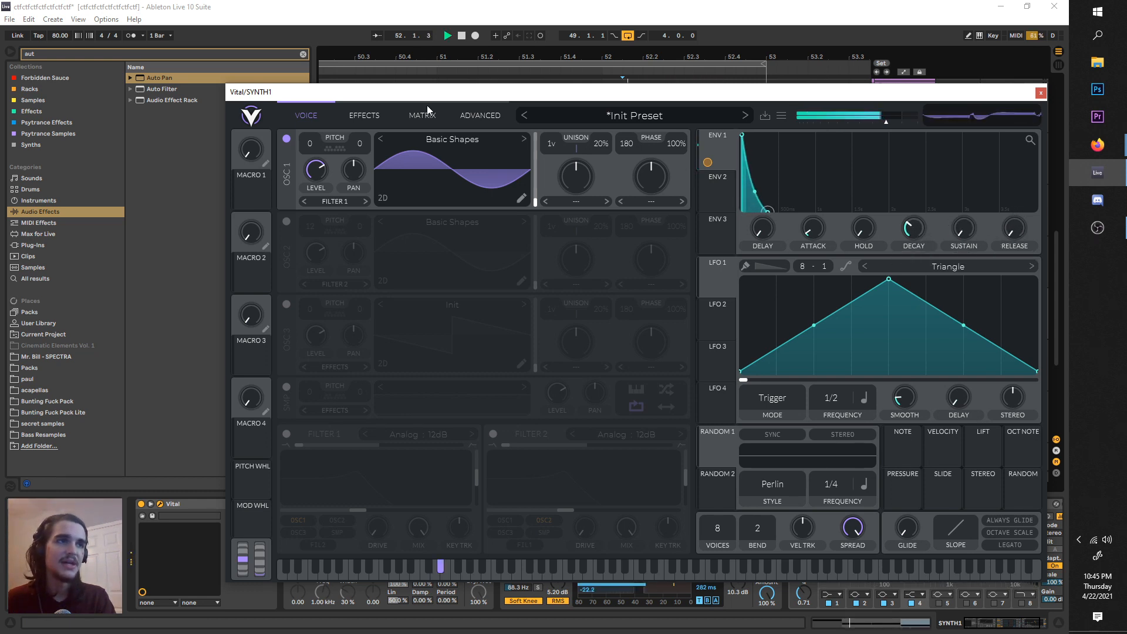
key("space")
- Show Vital's effects for SYNTH1 and compare the playing clip with the distortion off and on
left_click(388, 122)
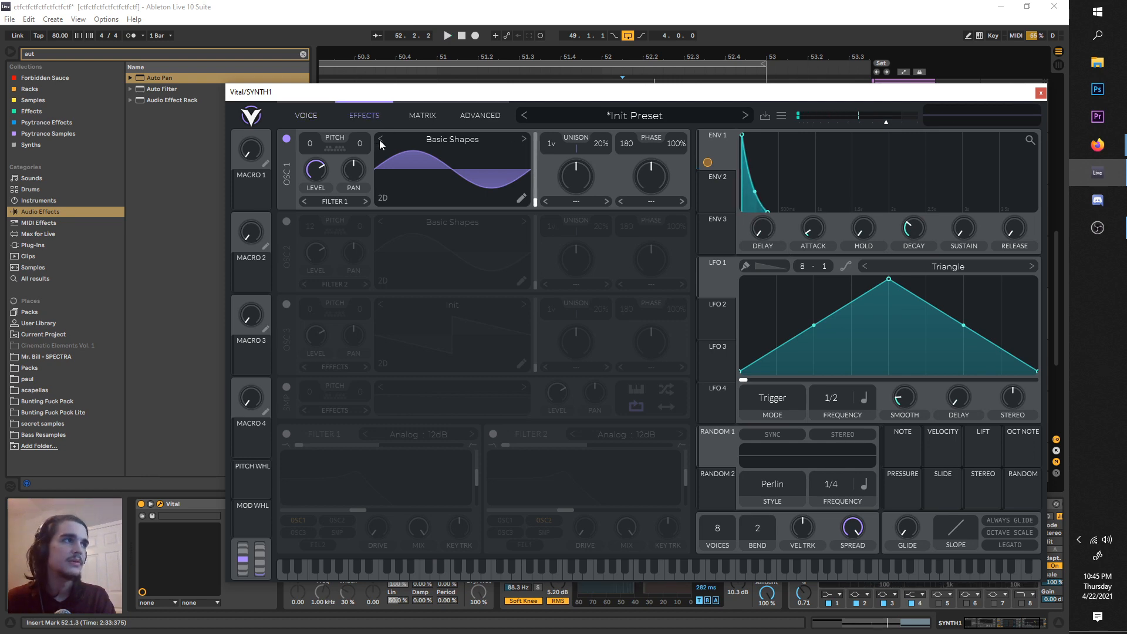
key("space")
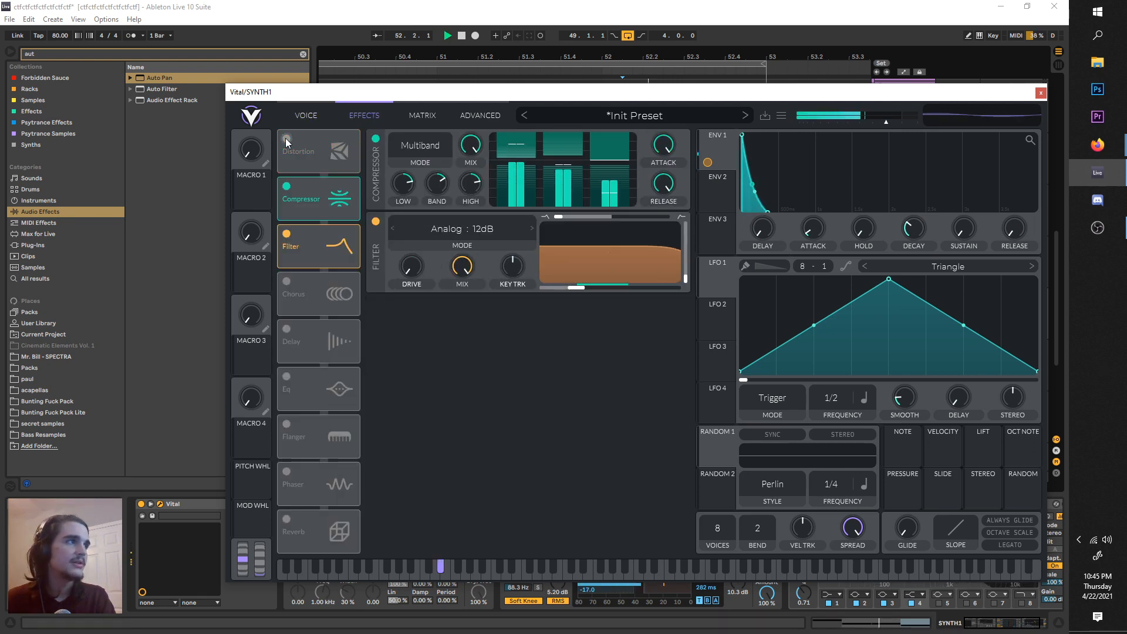
left_click(286, 186)
left_click(285, 186)
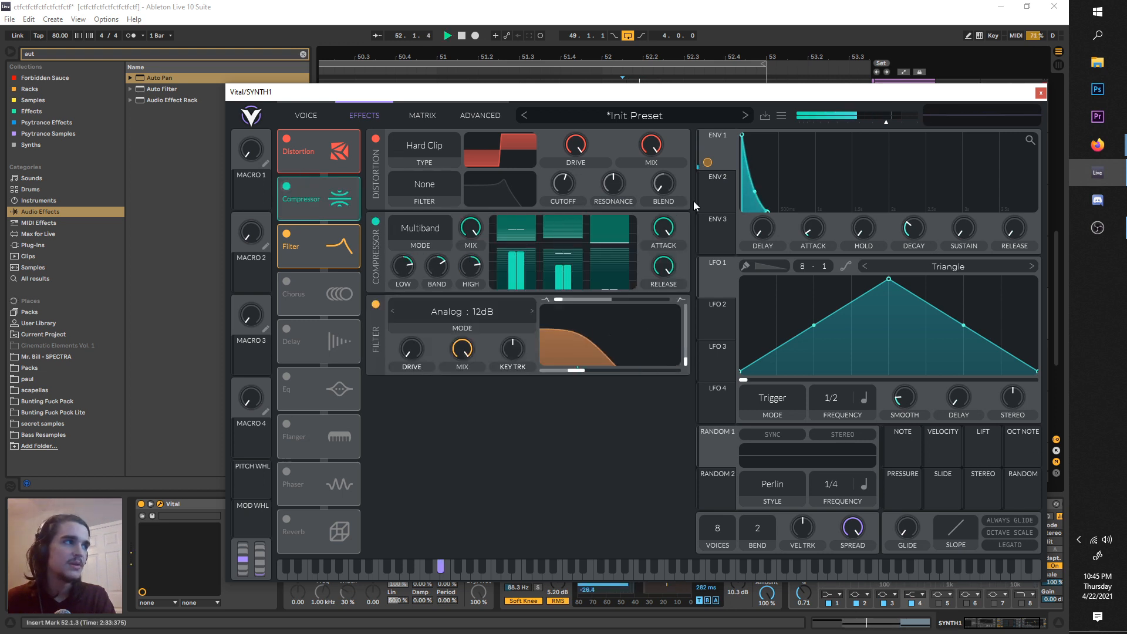
- Turn off the compressor in Vital's effects and replay the SYNTH1 clip with distortion and filter only
left_click(288, 186)
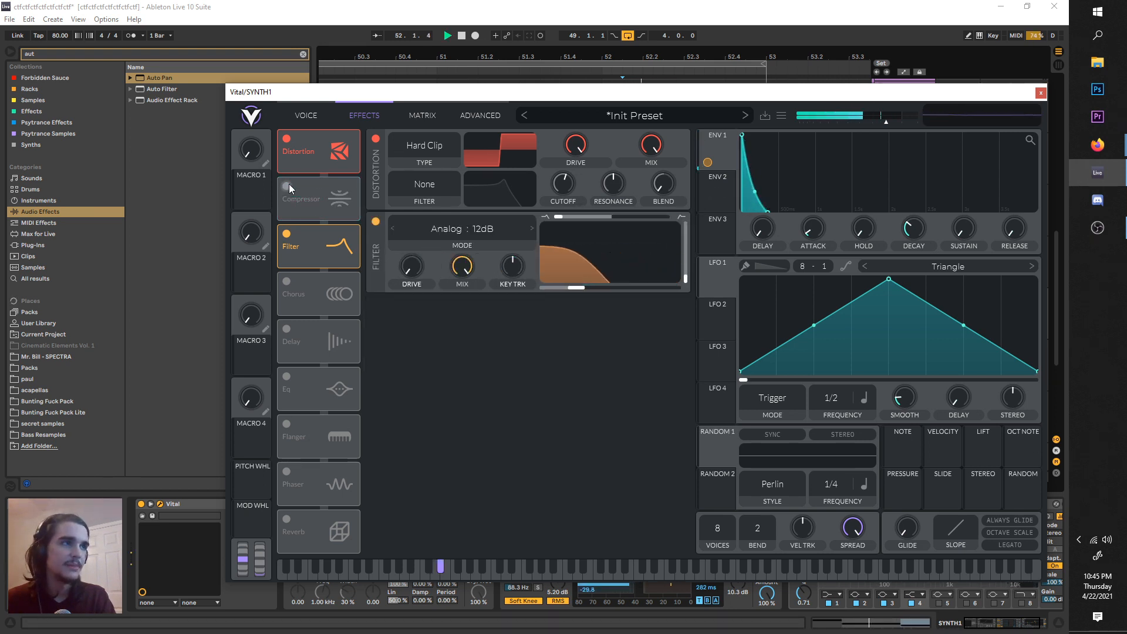
key("space")
left_click(287, 186)
left_click(287, 186)
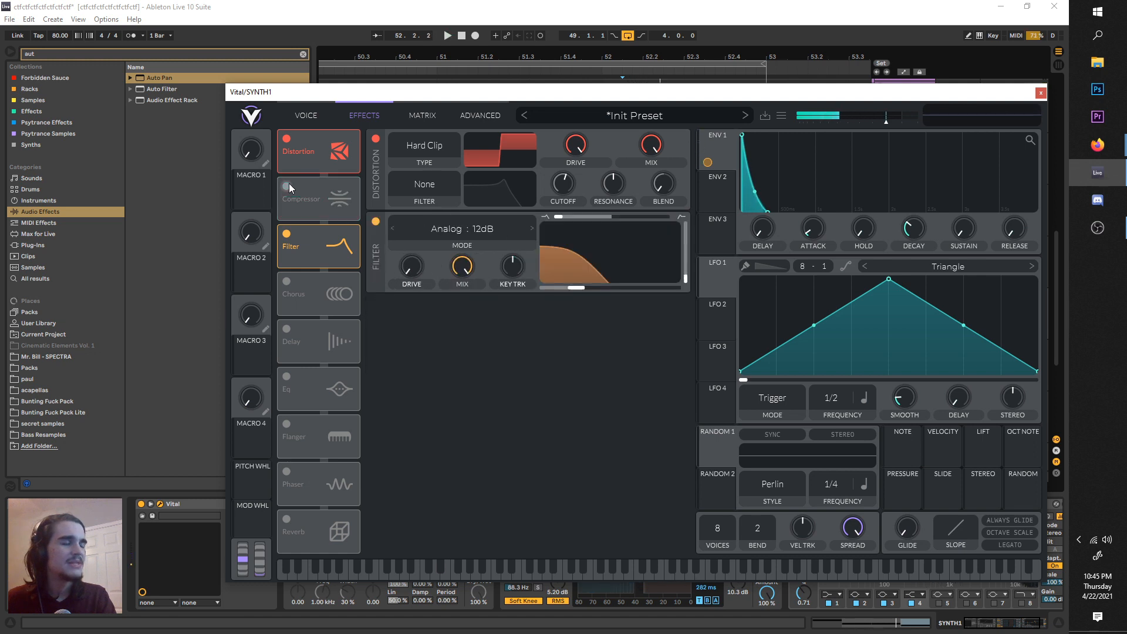
key("space")
key("space")
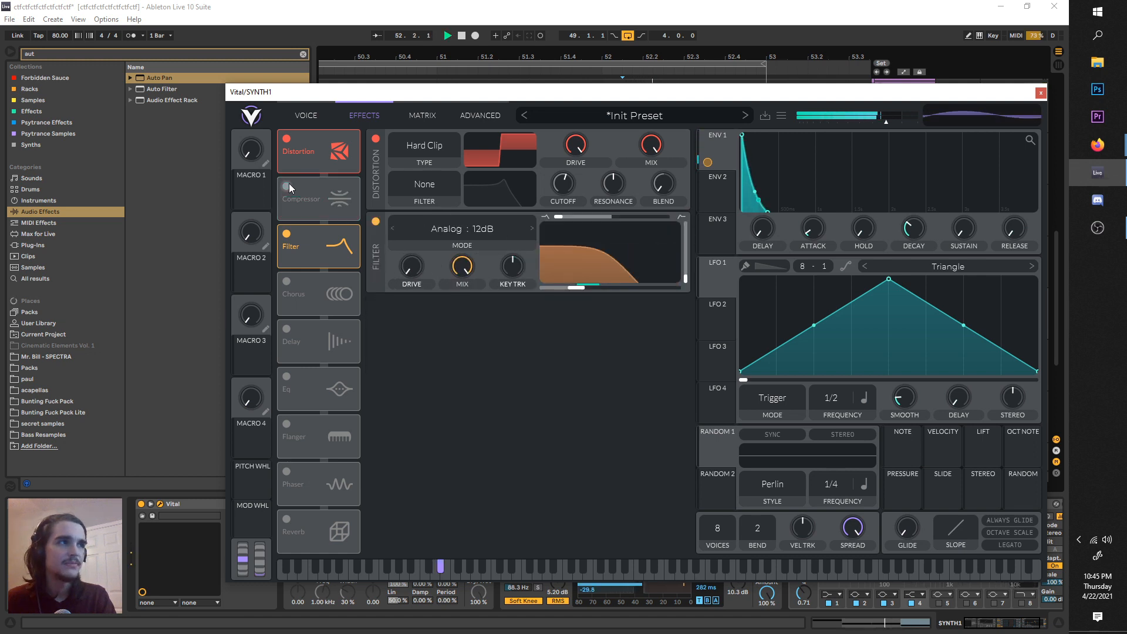
key("space")
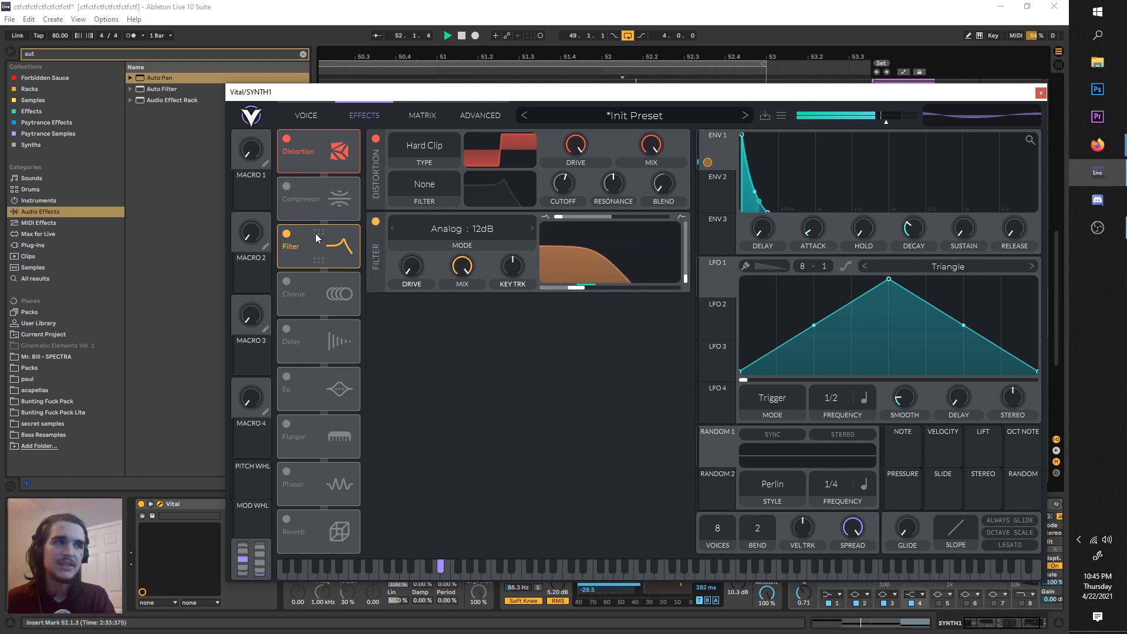
- Bypass Vital's filter effect to hear the clip without it, then re-enable the filter and play again
left_click(287, 234)
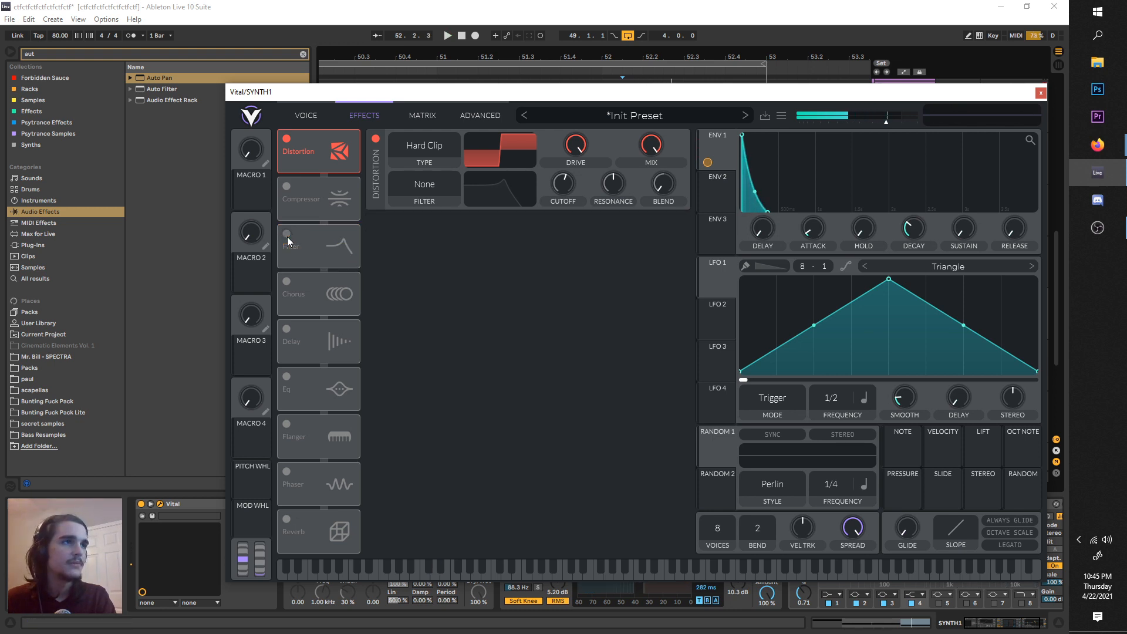
left_click(287, 236)
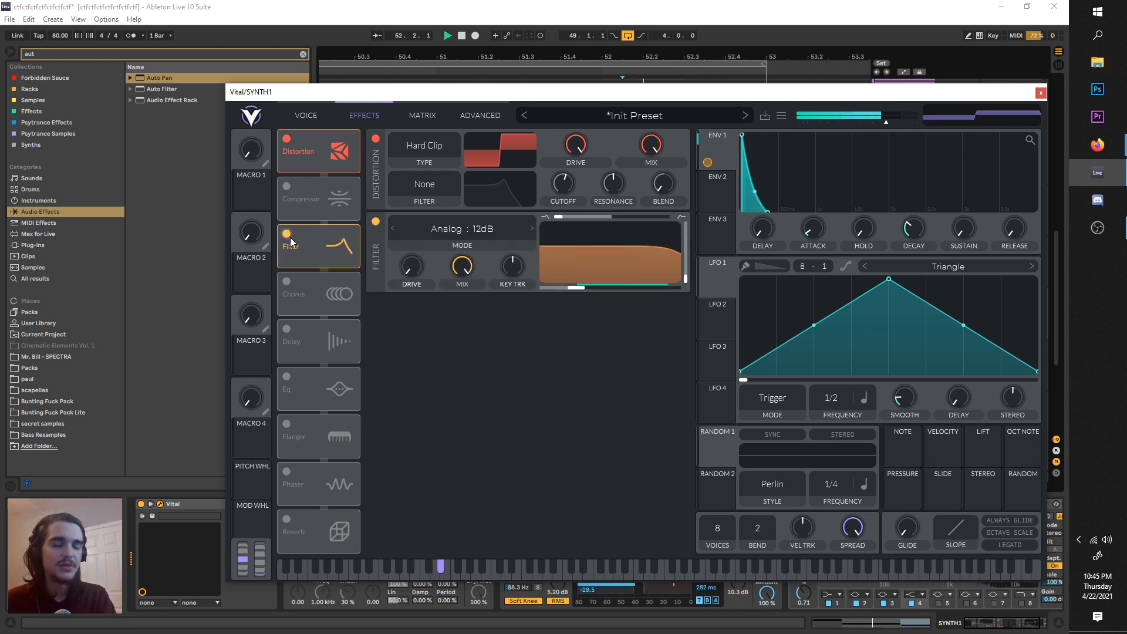
key("space")
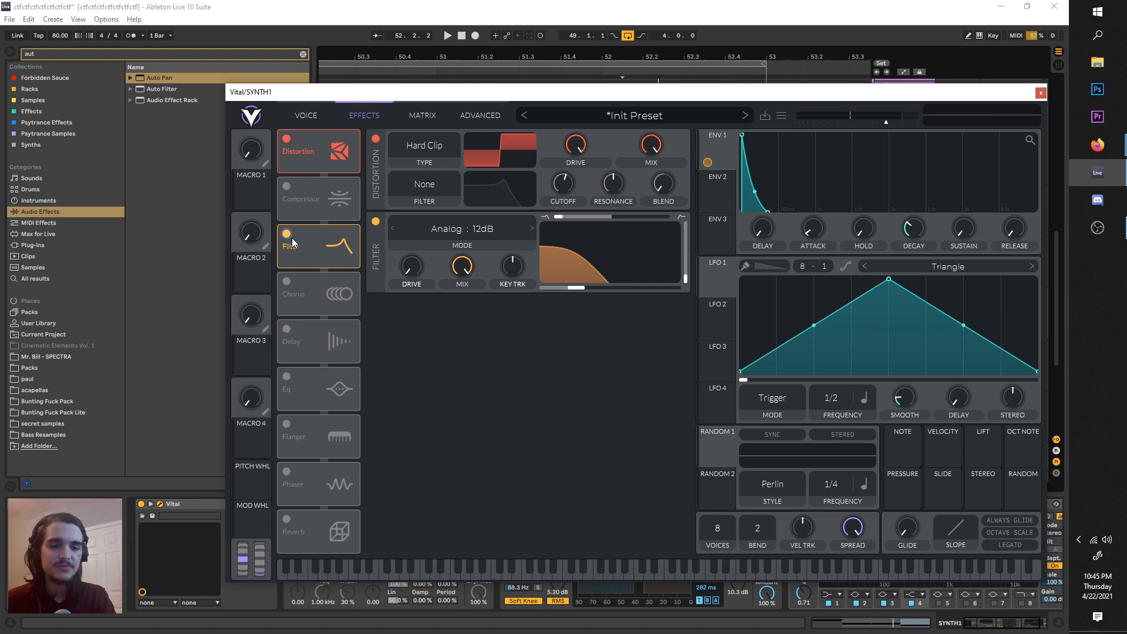
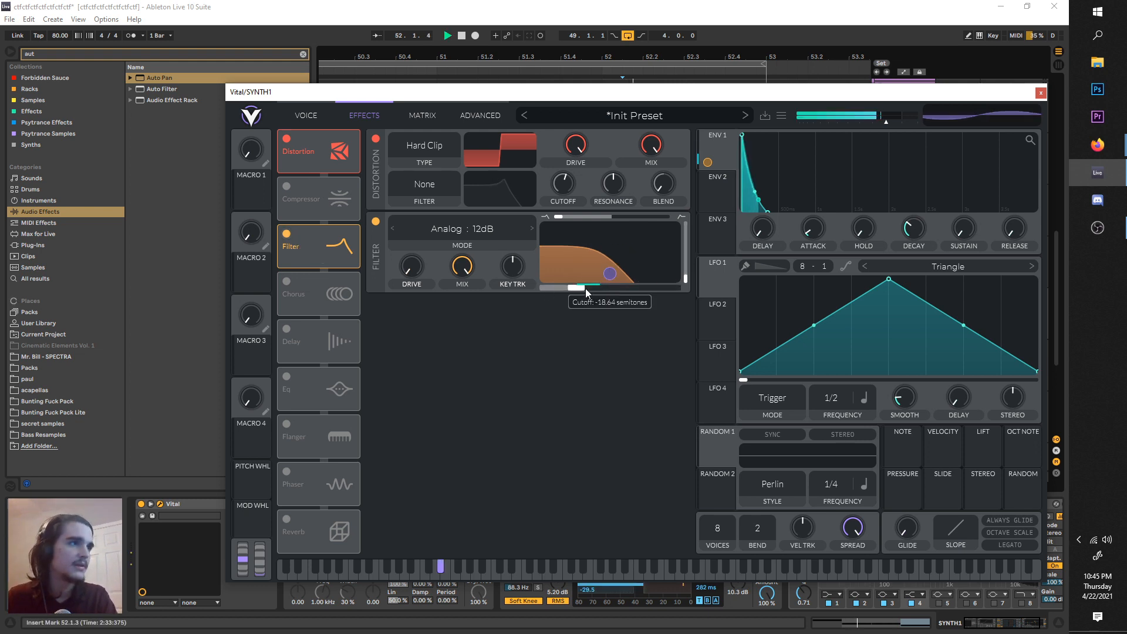
- Sweep Vital's filter cutoff down to about -35 semitones while replaying the clip, and close the Vital window
left_click_drag(711, 152, 535, 287)
key("space")
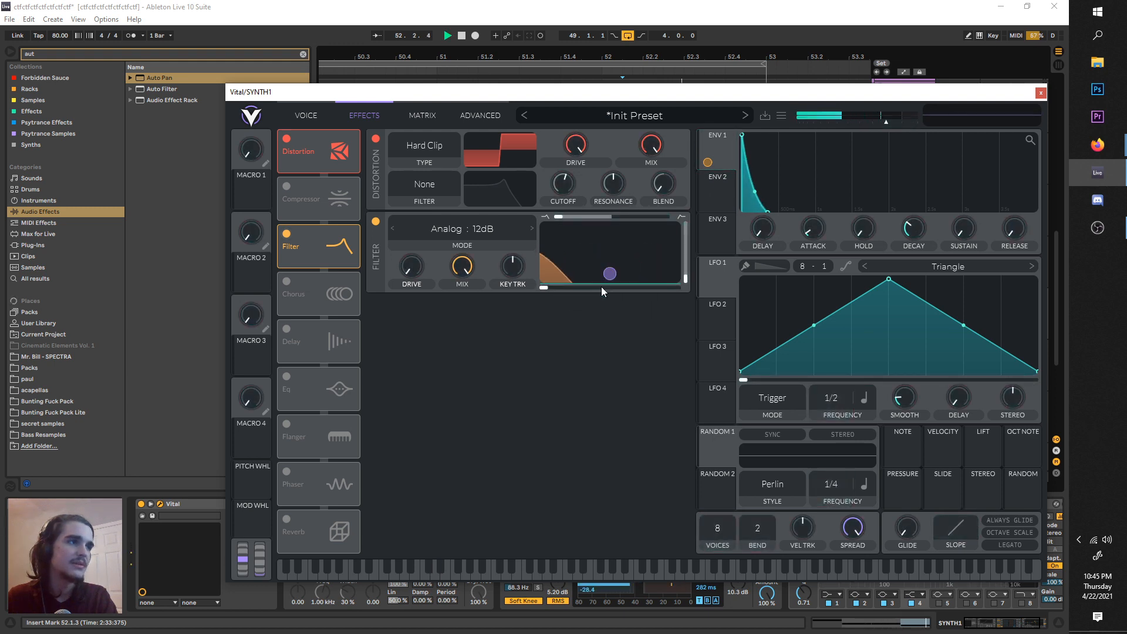
left_click_drag(610, 275, 558, 287)
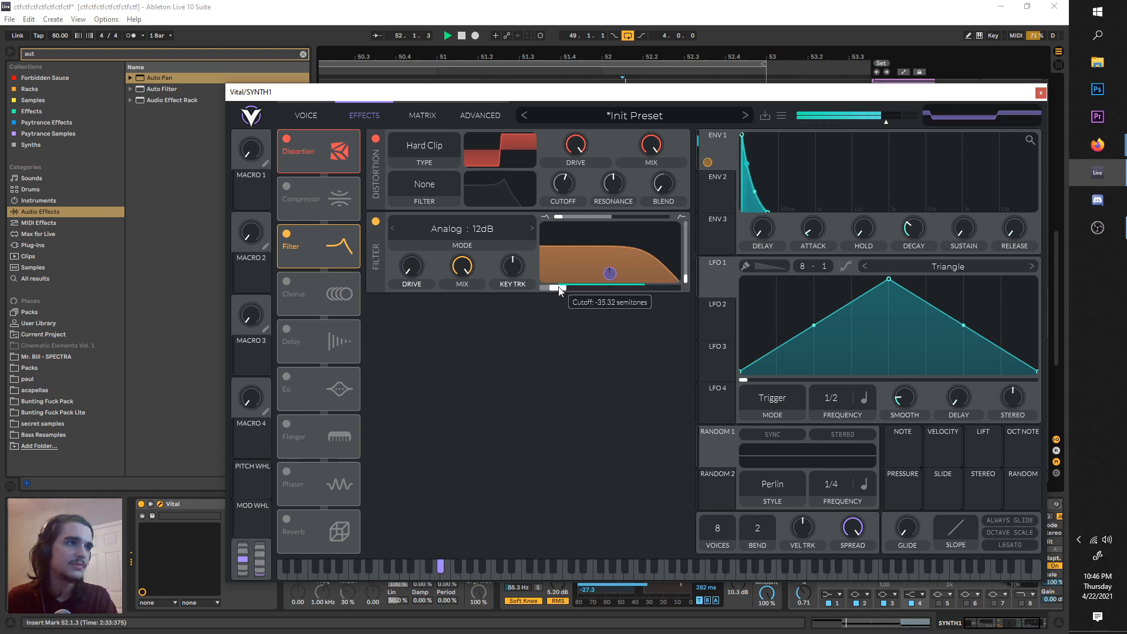
left_click(1037, 93)
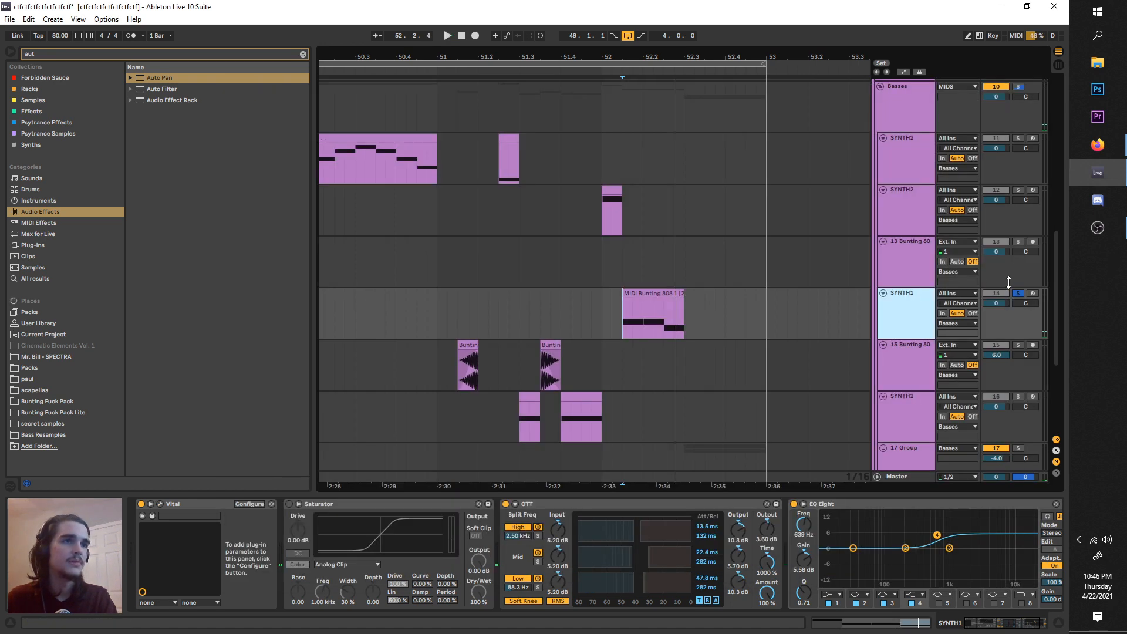
- Unsolo the SYNTH1 bass on track 14 and play the arrangement in context from 52.1.1
scroll(644, 270, "up", 3)
scroll(644, 271, "up", 1)
left_click(607, 169)
key("space")
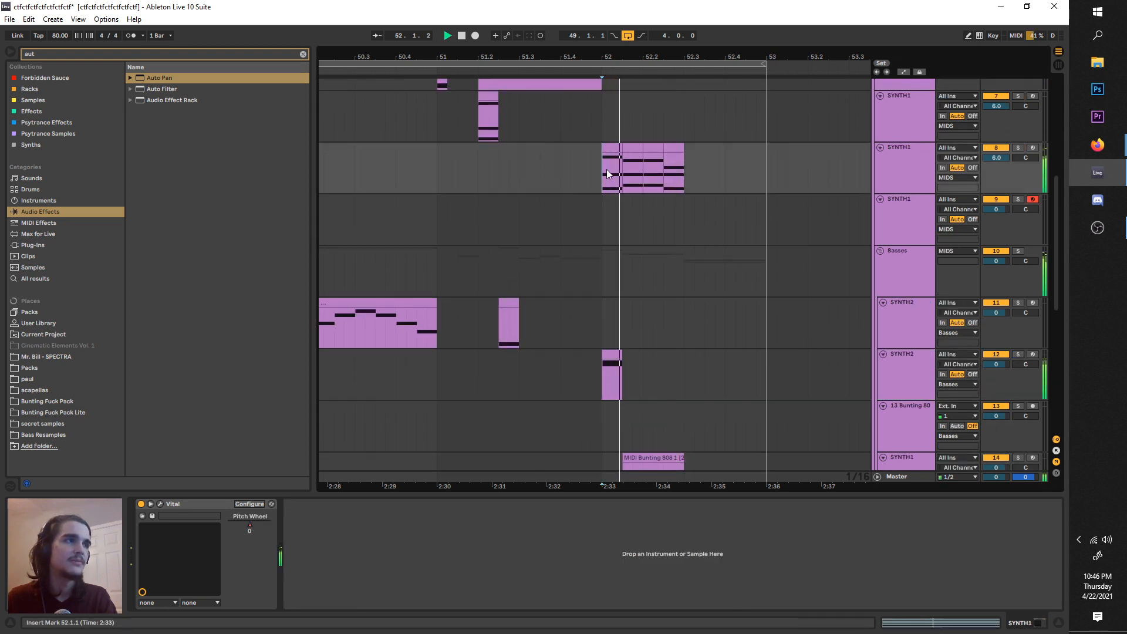
- Play the arrangement from 52.3.1 to listen to the clips on the two SYNTH3 tracks
scroll(637, 317, "down", 4)
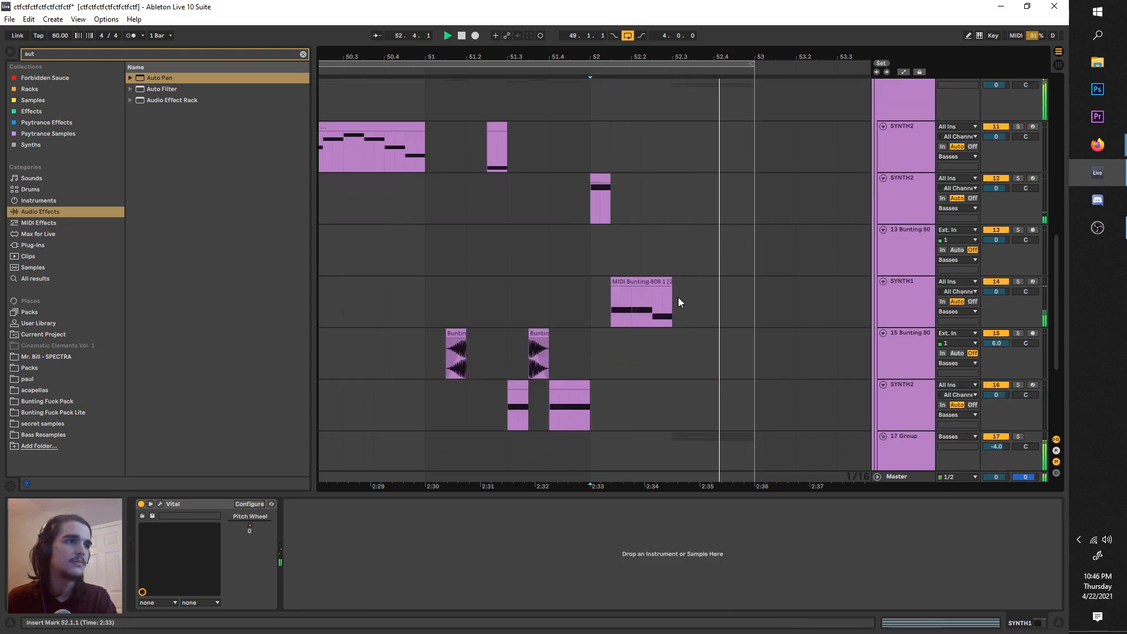
left_click(676, 301)
scroll(679, 351, "down", 4)
key("space")
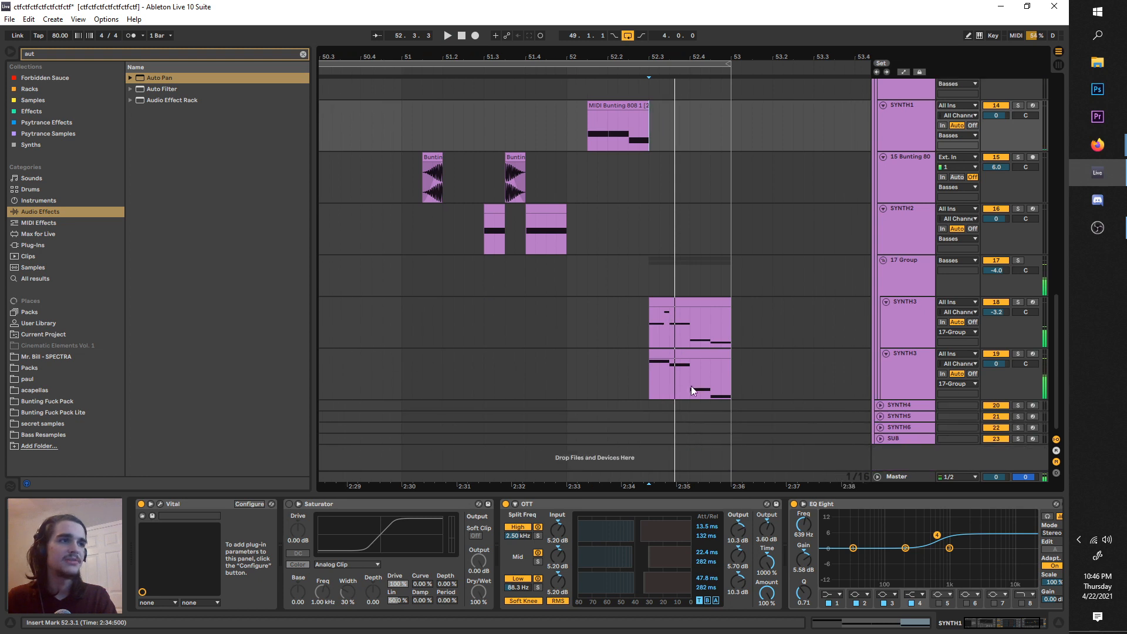
key("space")
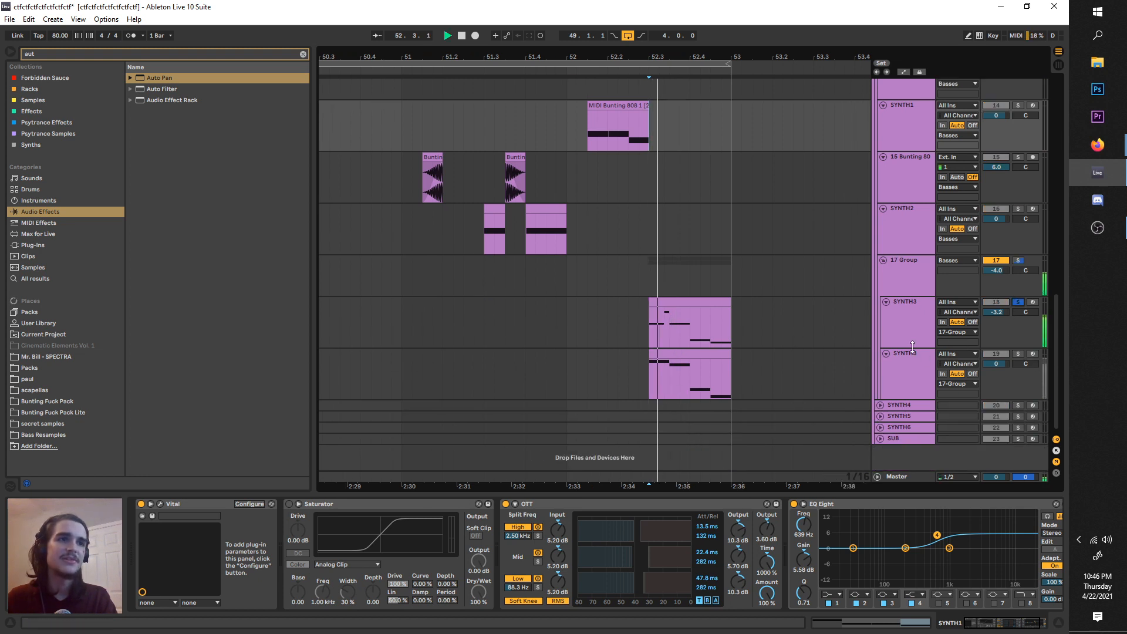
- Solo the first SYNTH3 track in the 17 Group and open its Vital synth window in full view
left_click(907, 320)
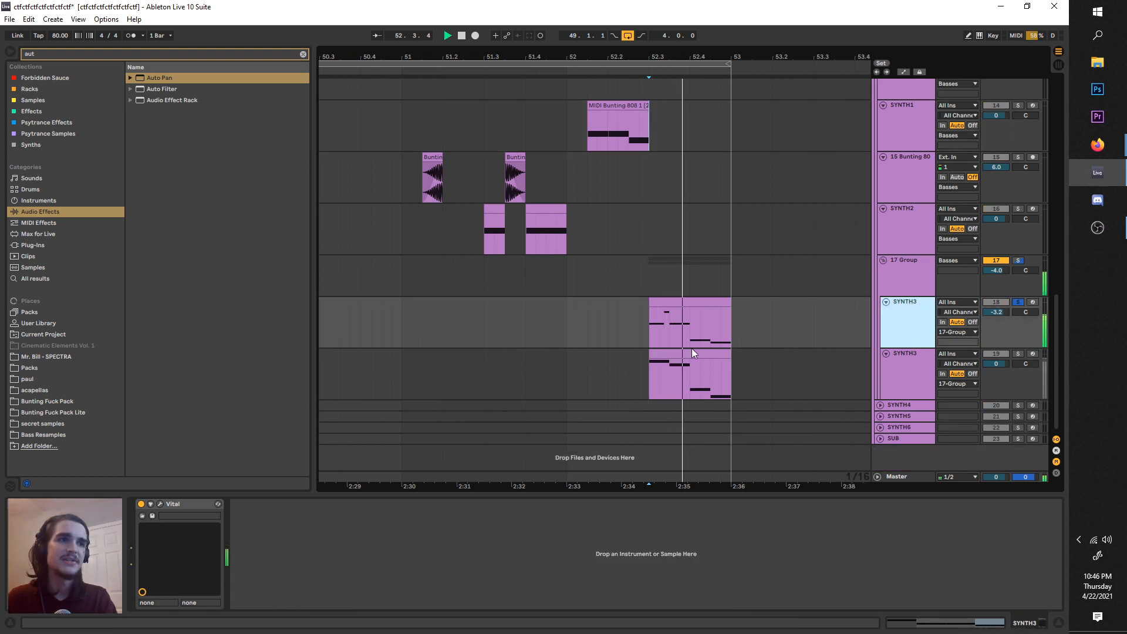
left_click(160, 504)
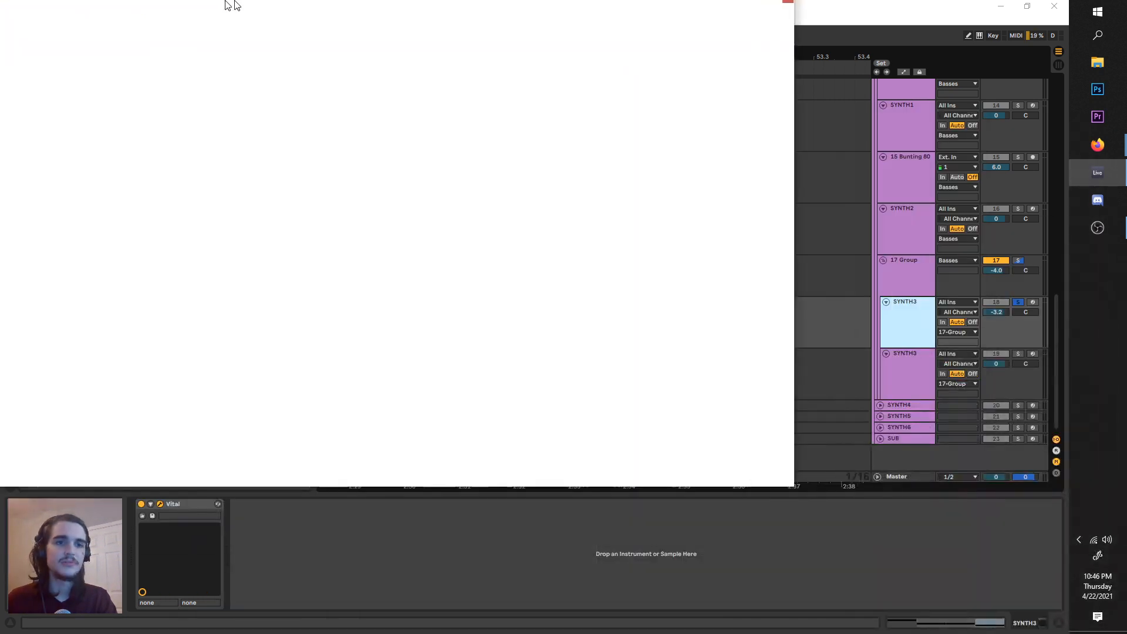
left_click_drag(229, 5, 415, 73)
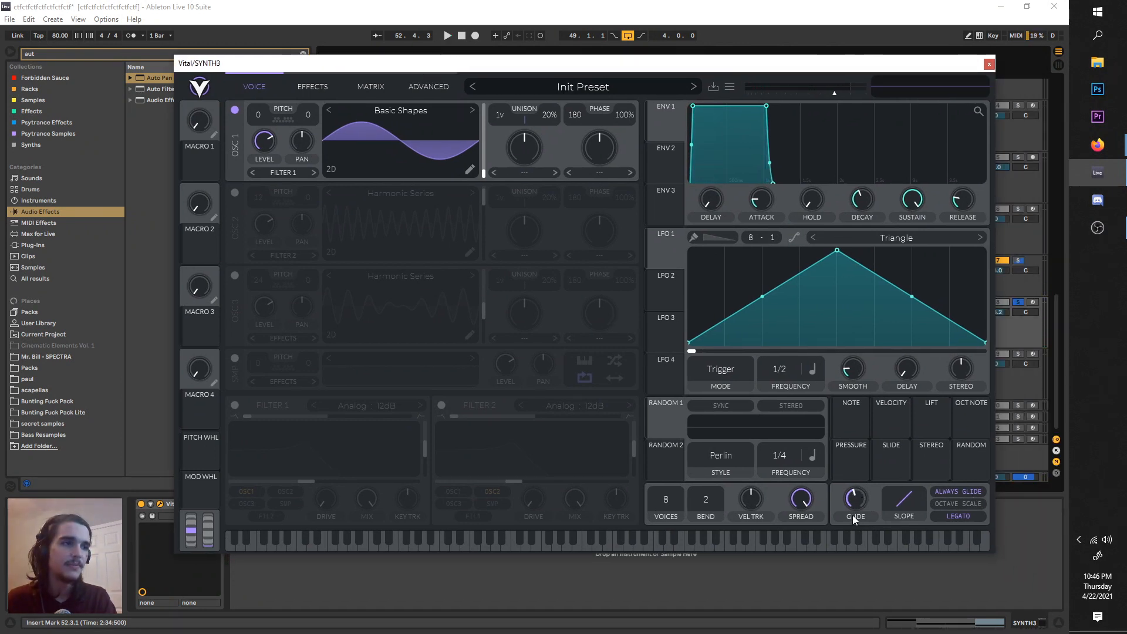
- Play the patch with Legato and Always Glide switched off and the glide time at its minimum
left_click(953, 516)
key("space")
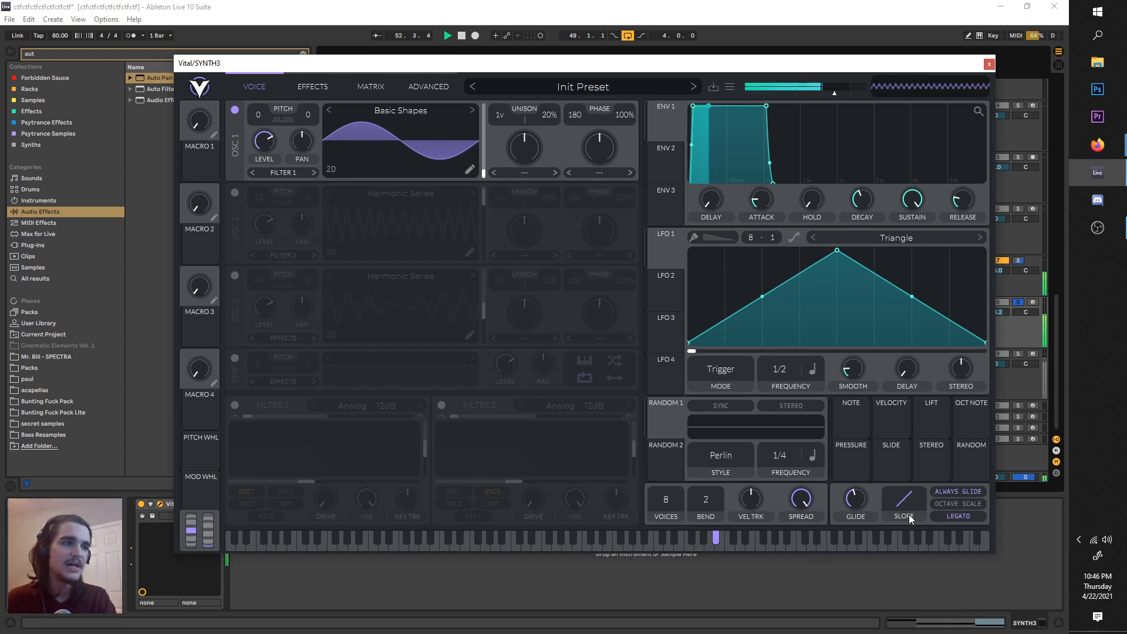
key("space")
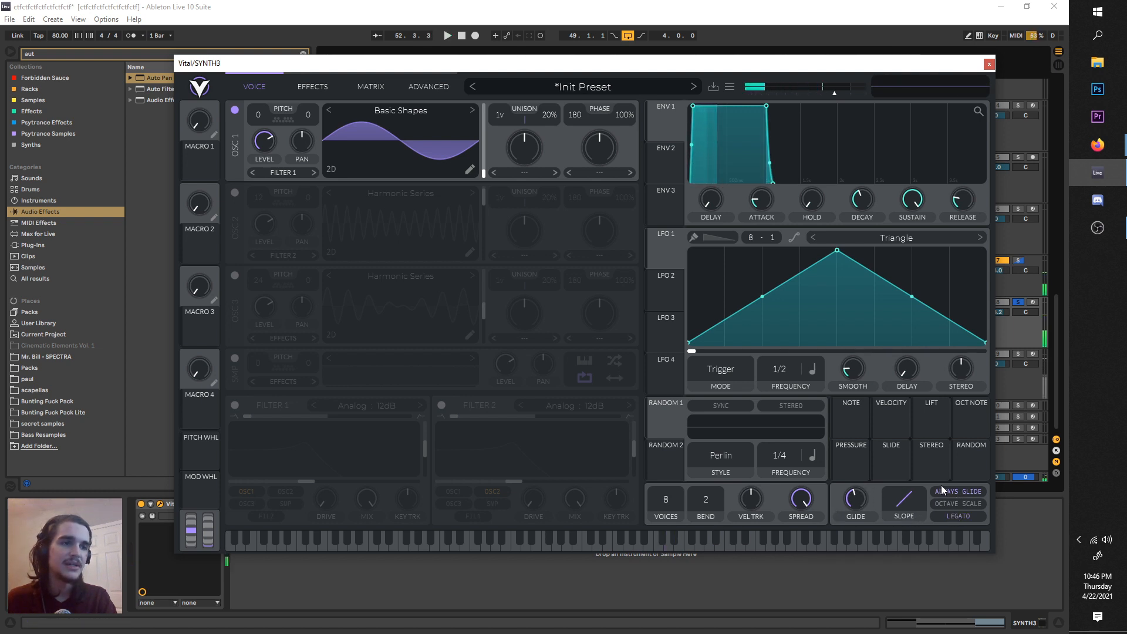
key("space")
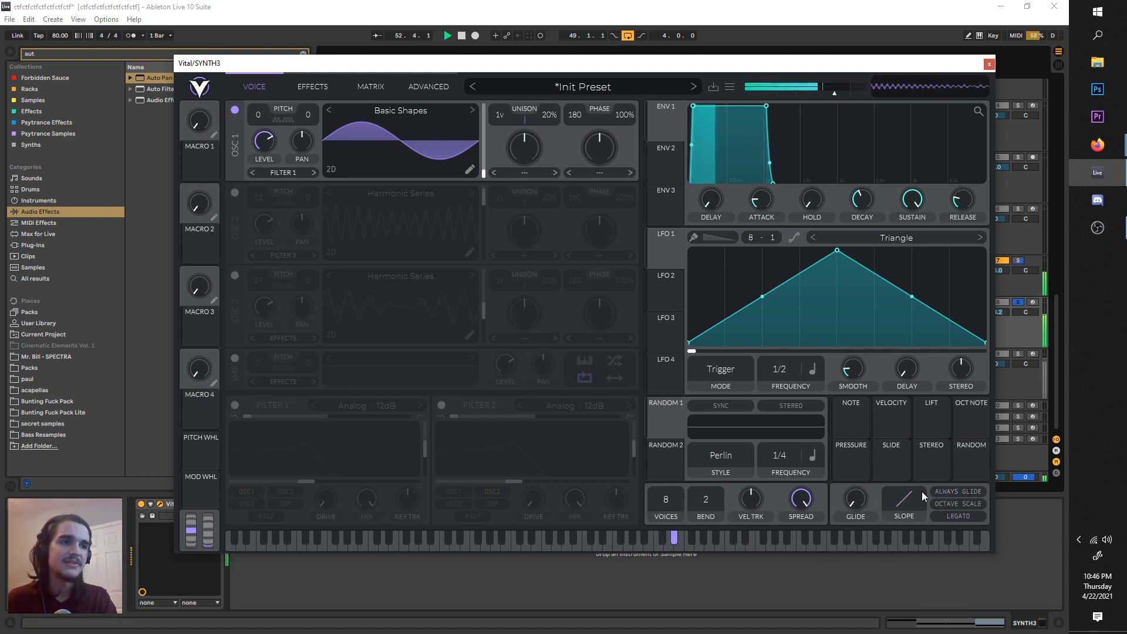
- Enable Always Glide and Legato in Vital and set the glide time to 0.125 secs while the clip plays
left_click(946, 491)
left_click(945, 516)
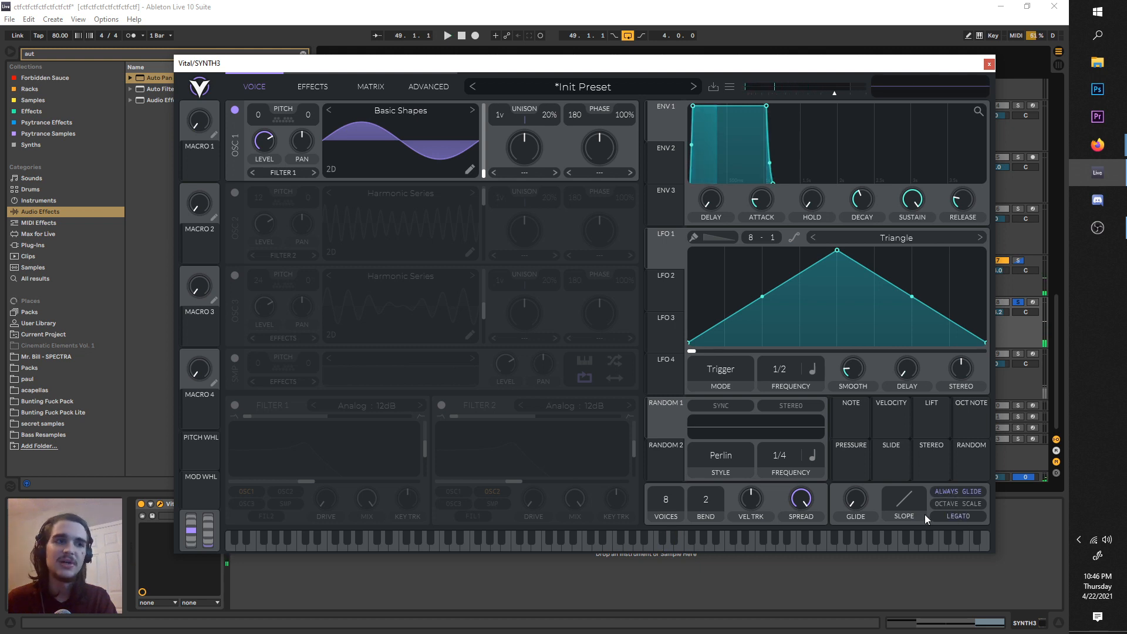
key("space")
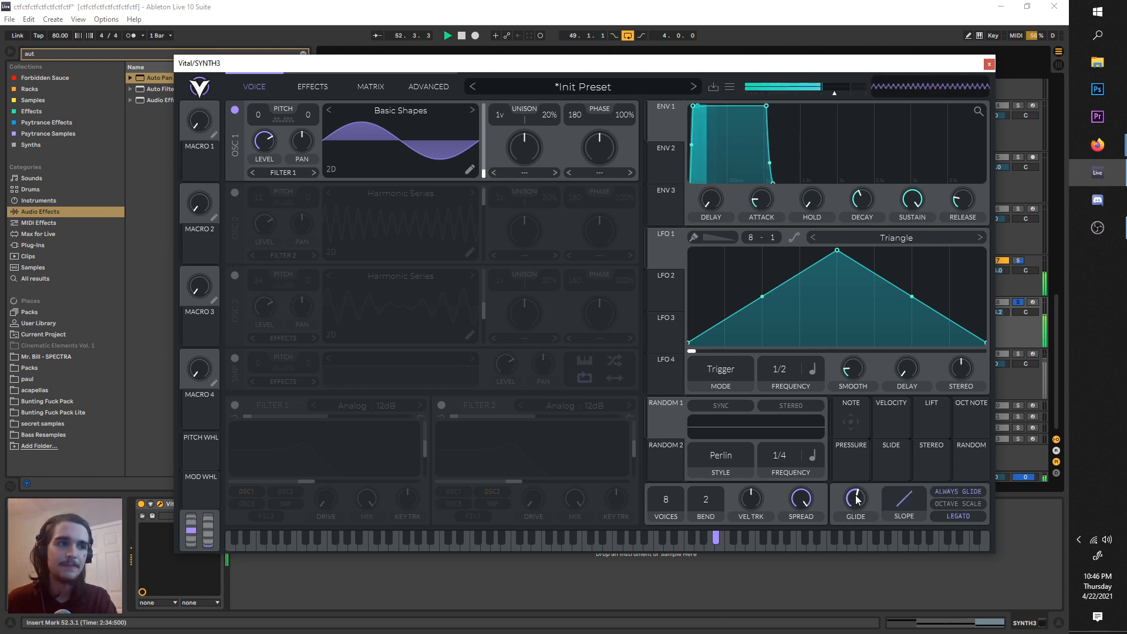
mouse_move(855, 496)
left_mouse_down()
mouse_move(857, 469)
mouse_move(854, 517)
mouse_move(856, 506)
left_mouse_up()
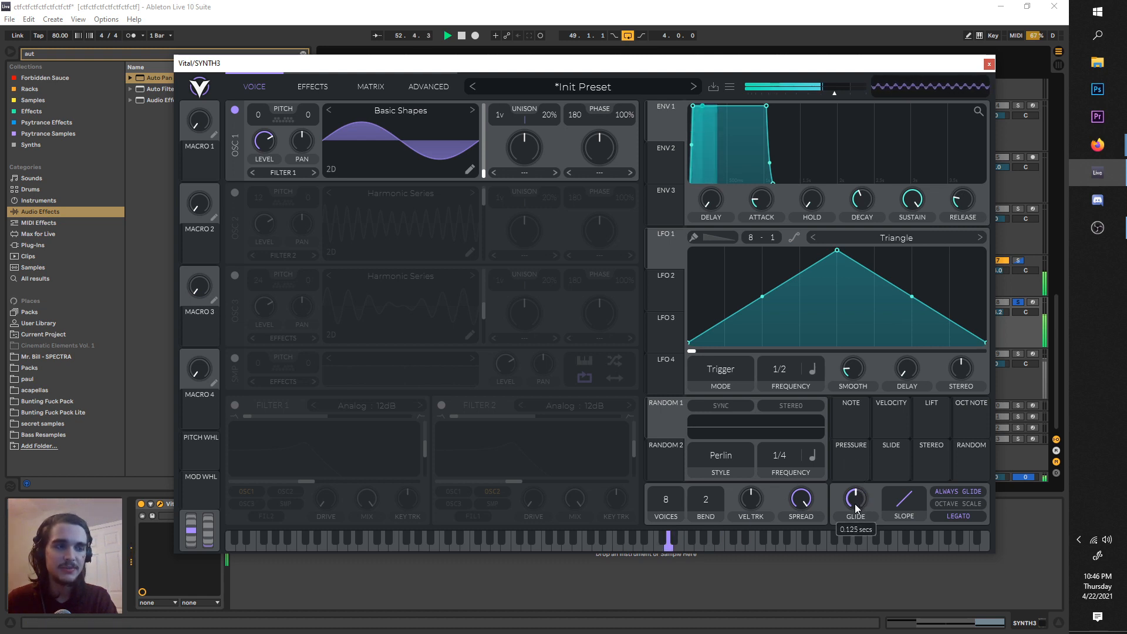
key("space")
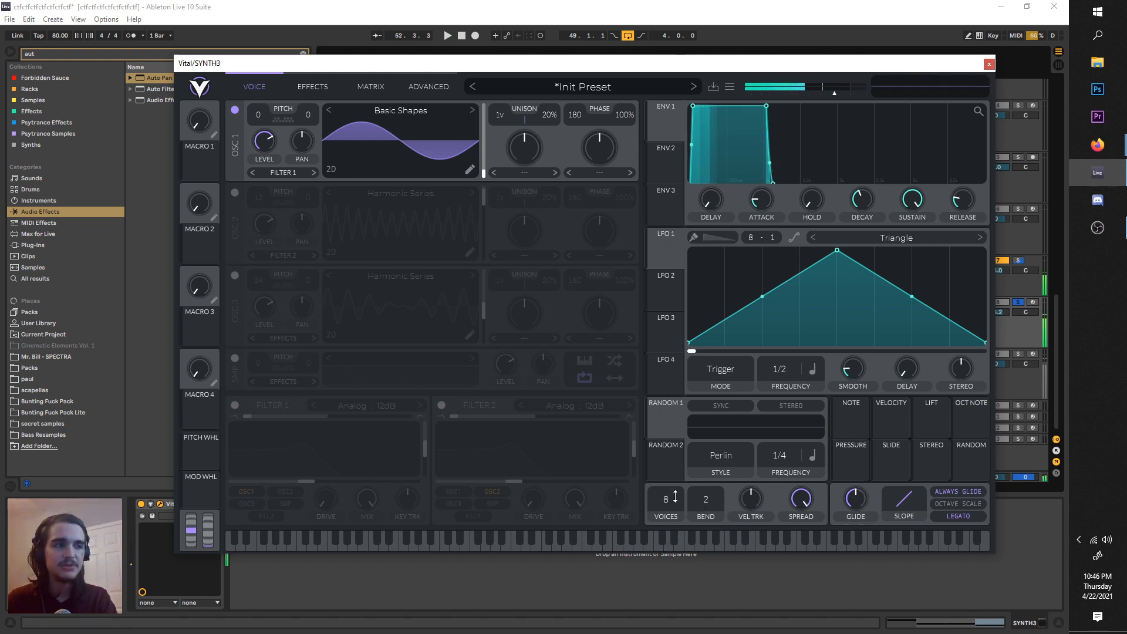
- Reduce Vital's polyphony to 1 voice and set the glide time to 0.051 secs during playback
key("space")
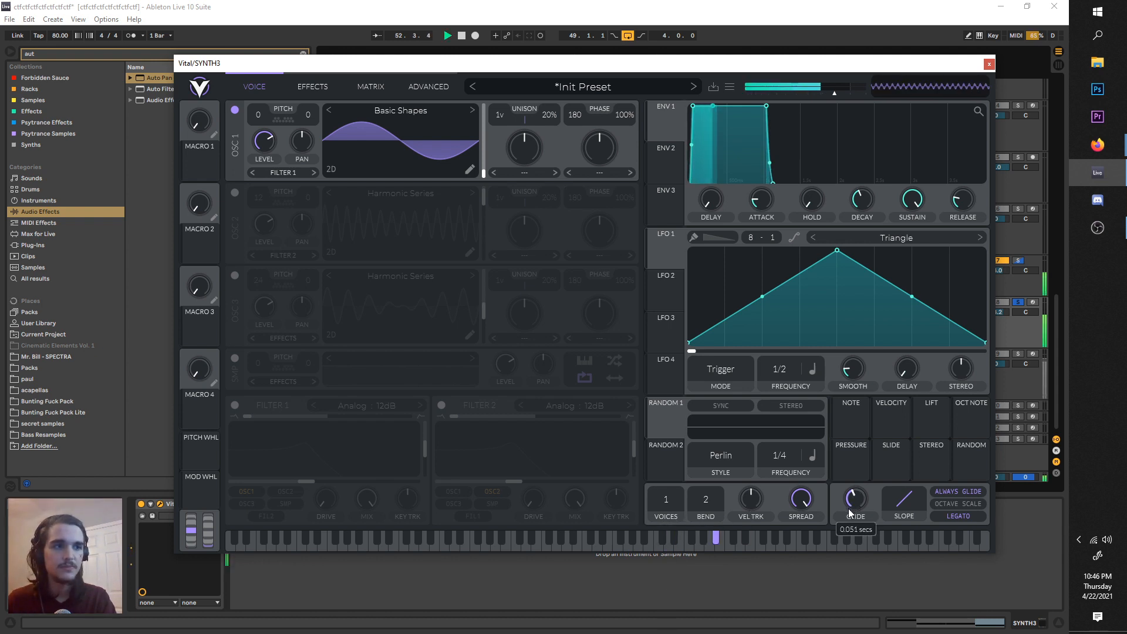
key("space")
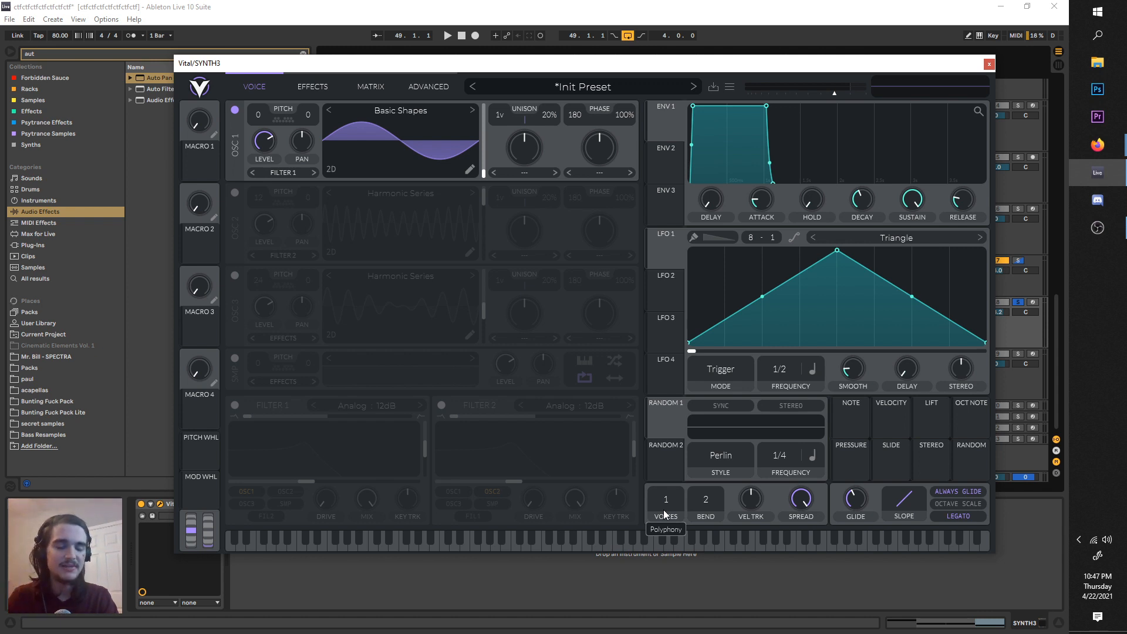
key("space")
- Check Vital's effects page for any enabled effects, and close the synth window
left_click(322, 87)
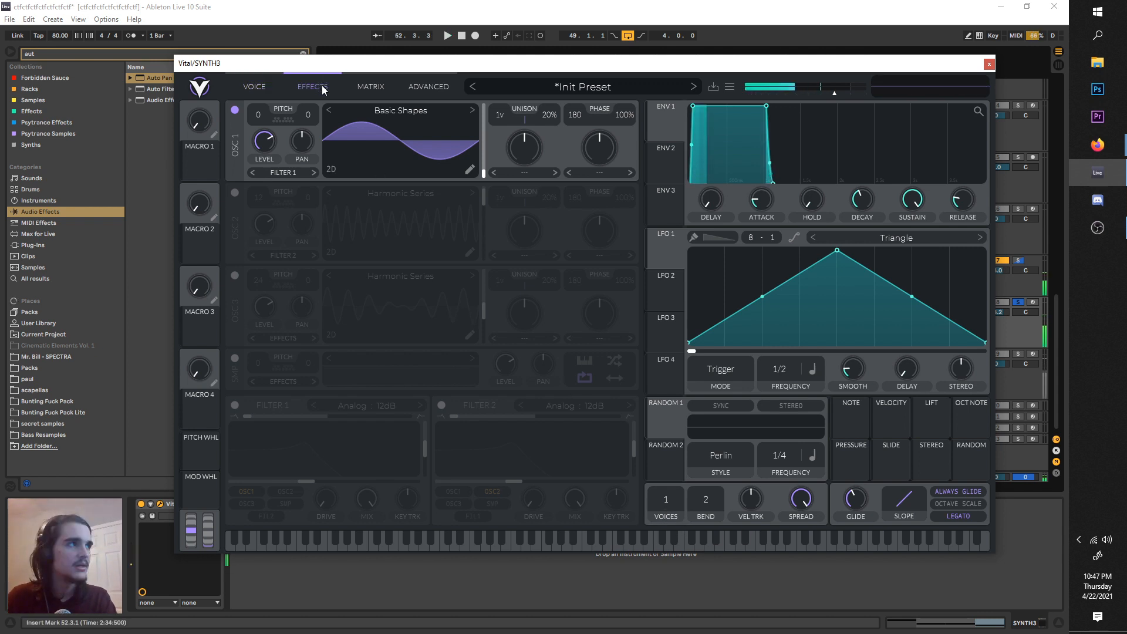
left_click_drag(316, 71, 379, 93)
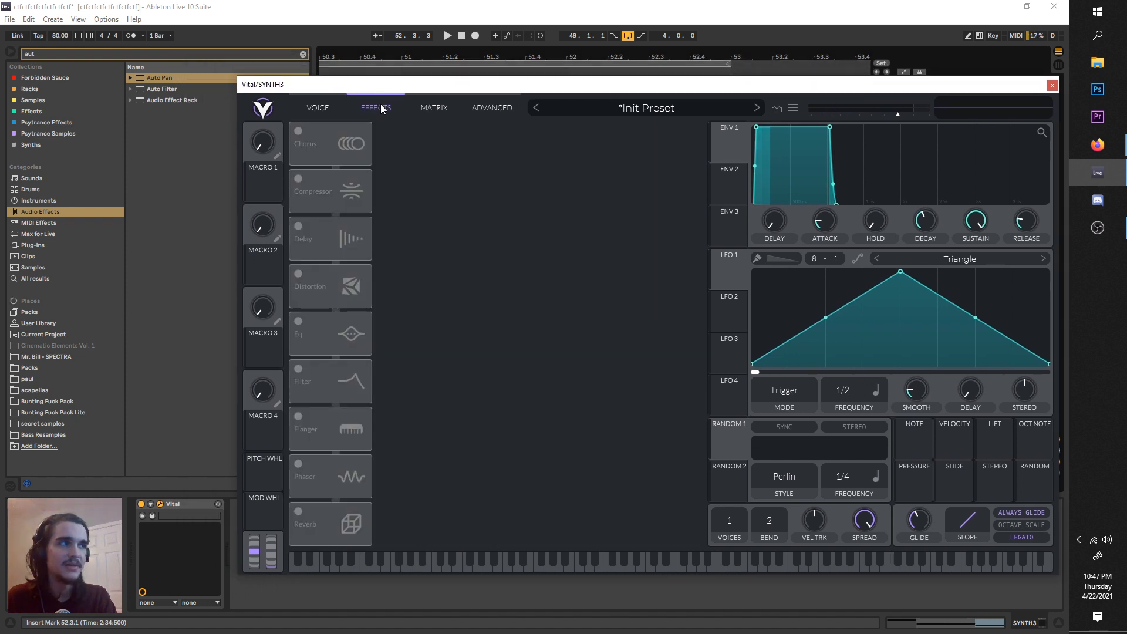
key("space")
left_click(1052, 85)
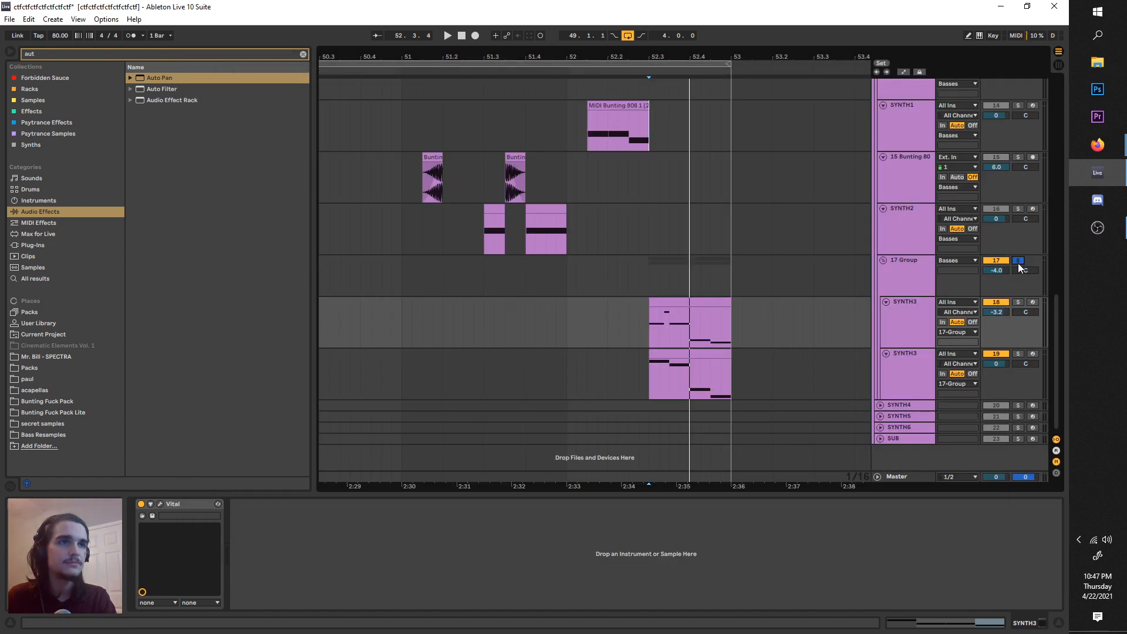
- Solo the second SYNTH3 track, play it, and open its Vital synth window
key("space")
left_click(1018, 354)
left_click(973, 362)
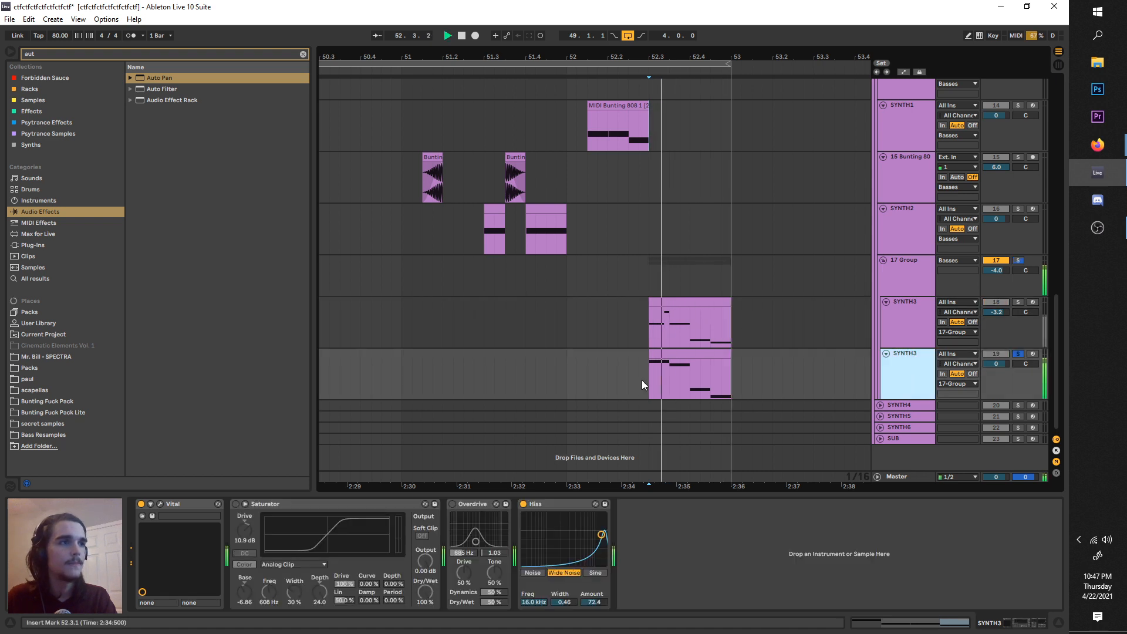
left_click(159, 505)
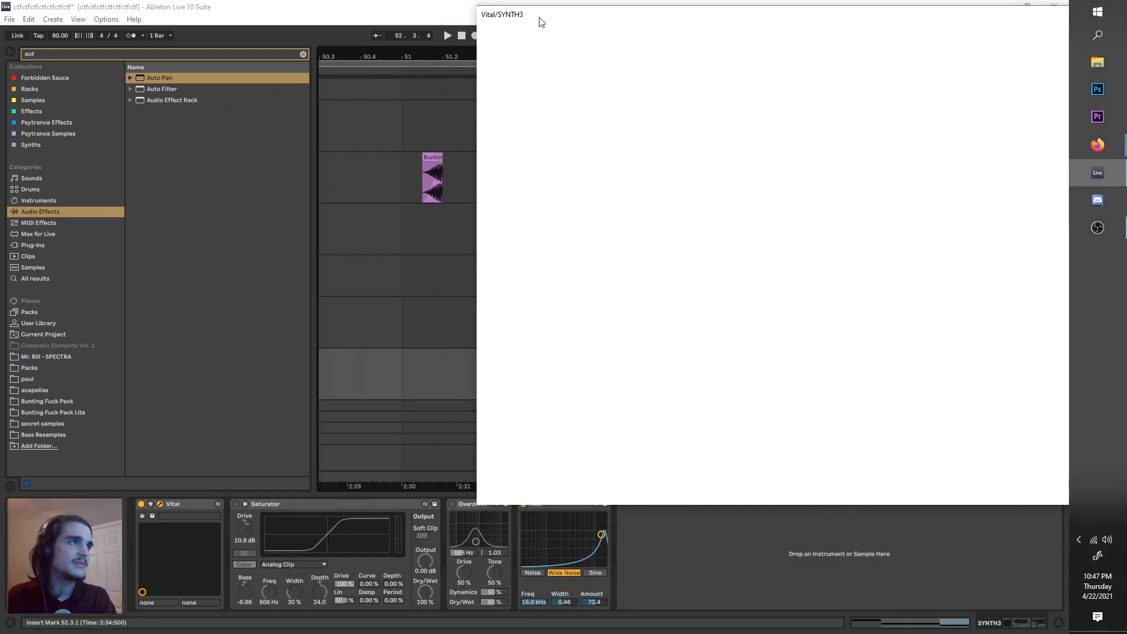
- Switch off the Hiss effect on the second SYNTH3 track and bring the Vital window into full view
left_click(523, 503)
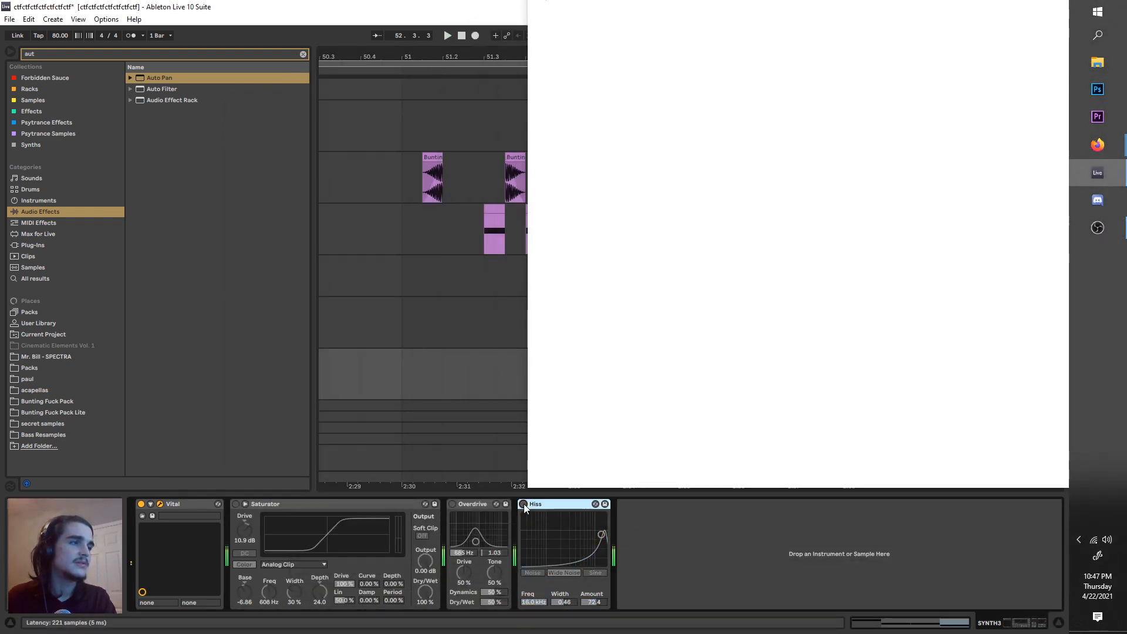
key("space")
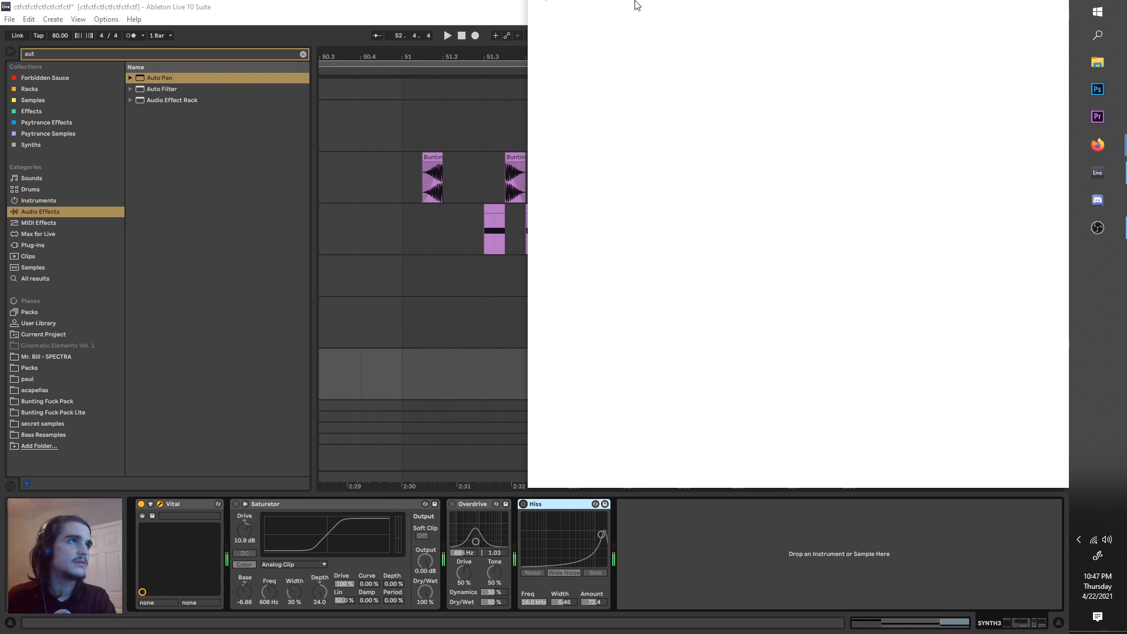
left_click_drag(639, 4, 314, 30)
- Switch on oscillator 2 with the Harmonic Series wavetable and set its transpose to 0
left_click(263, 153)
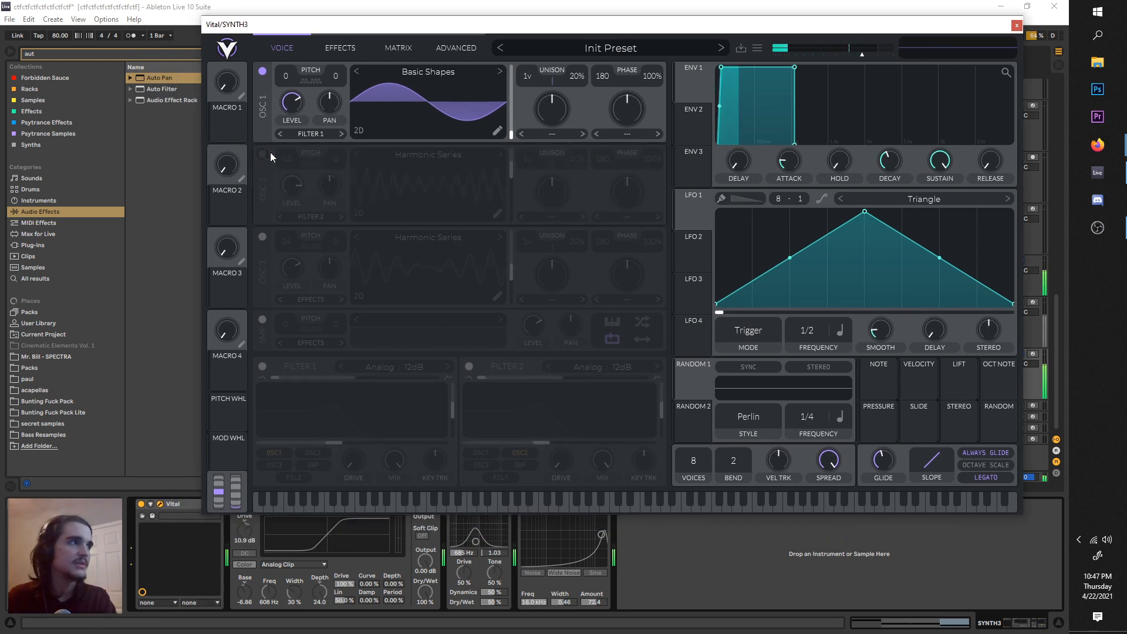
left_click(331, 49)
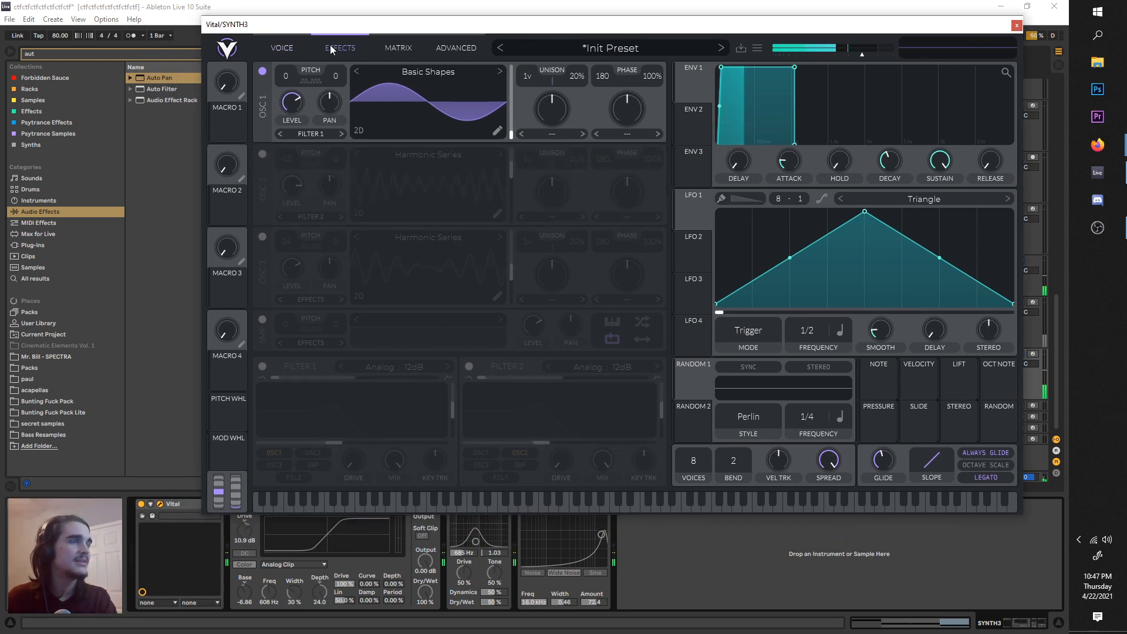
left_click(273, 47)
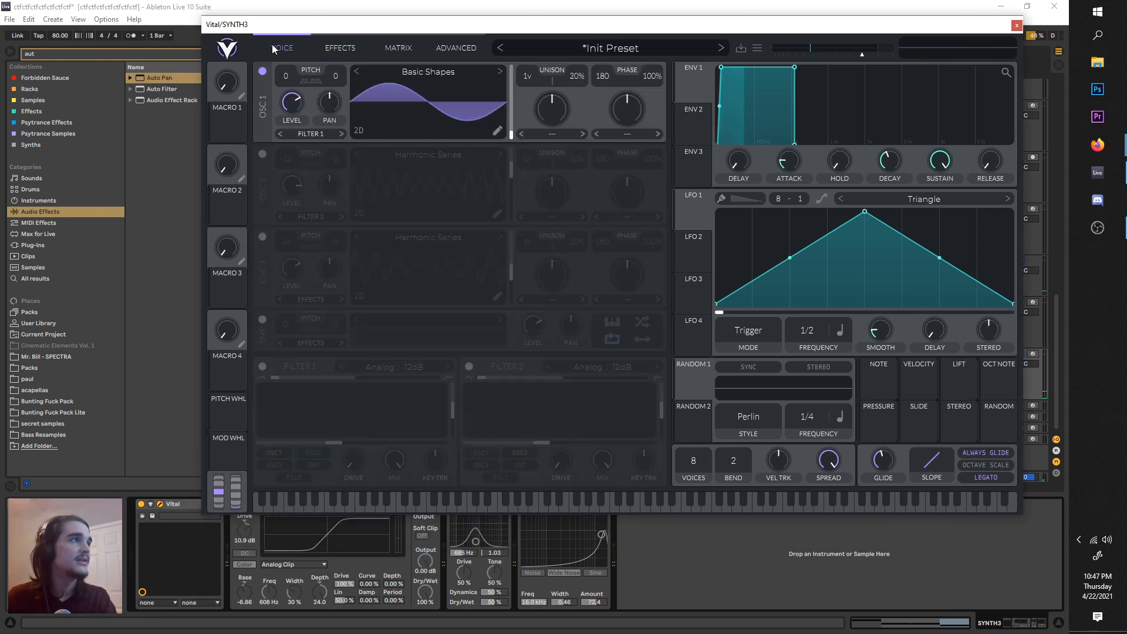
left_click(261, 154)
right_click(293, 166)
left_click(302, 171)
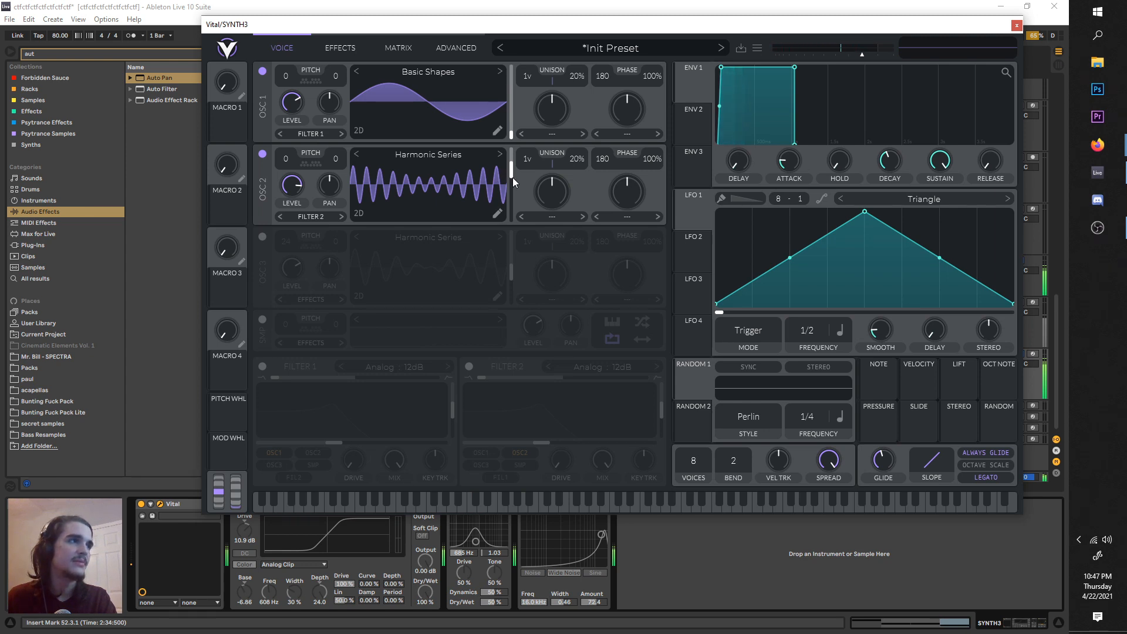
- Lower oscillator 2's wavetable position to about frame 90
left_click_drag(512, 177, 514, 195)
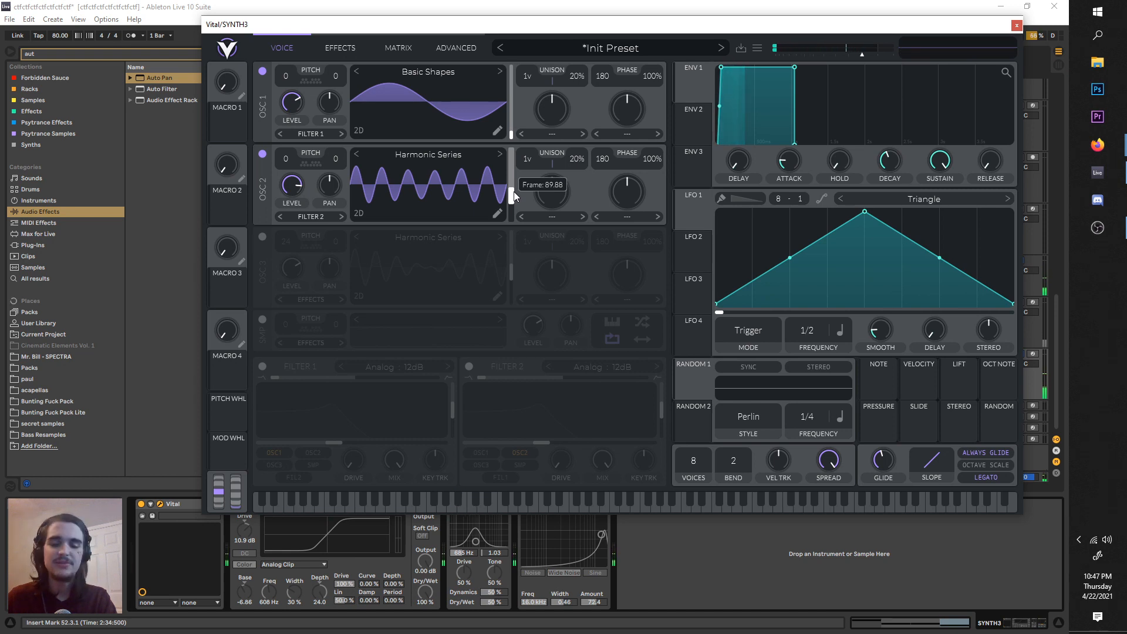
mouse_move(513, 191)
left_mouse_down()
mouse_move(513, 177)
mouse_move(514, 188)
left_mouse_up()
left_click_drag(514, 188, 513, 198)
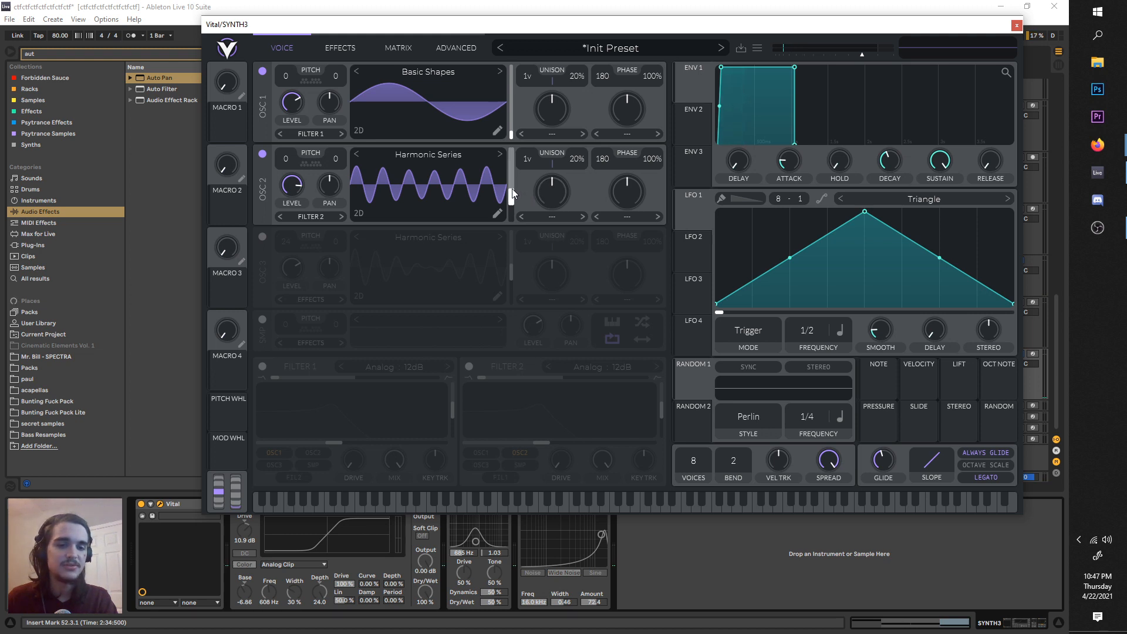
- Play the clip while fine-tuning oscillator 2's transpose and level, and close the Vital window
key("space")
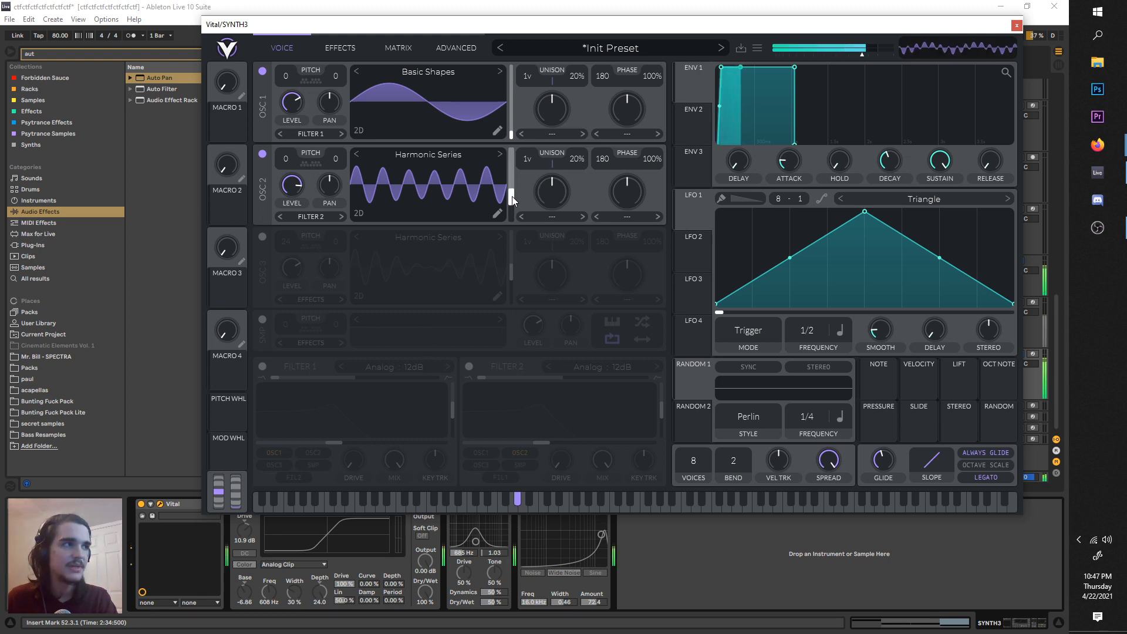
double_click(290, 159)
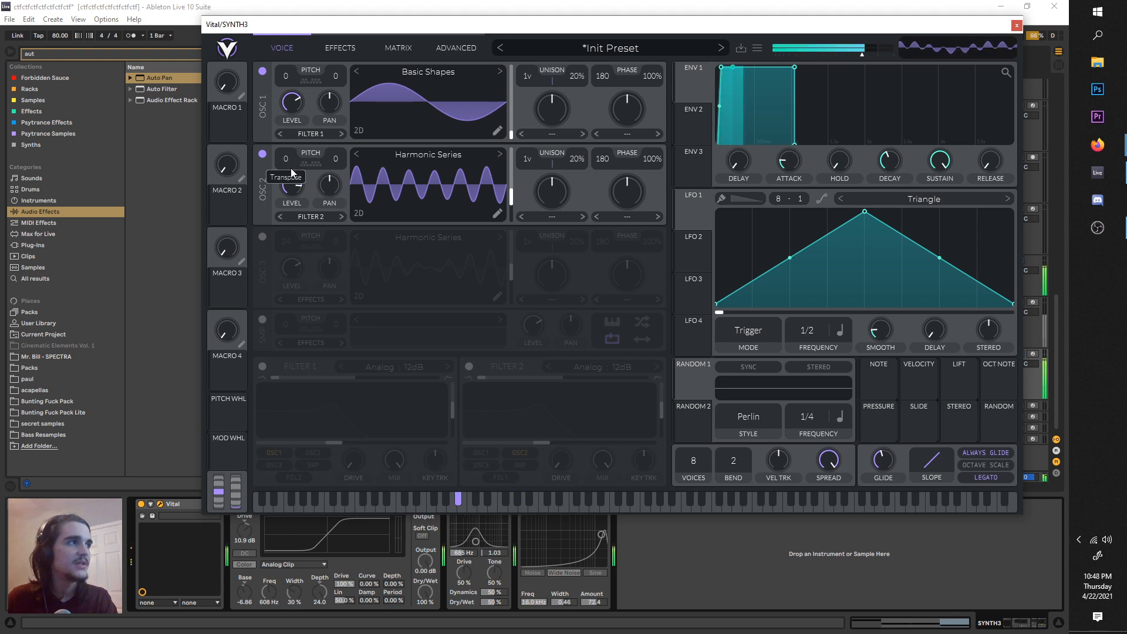
left_click_drag(291, 194, 294, 185)
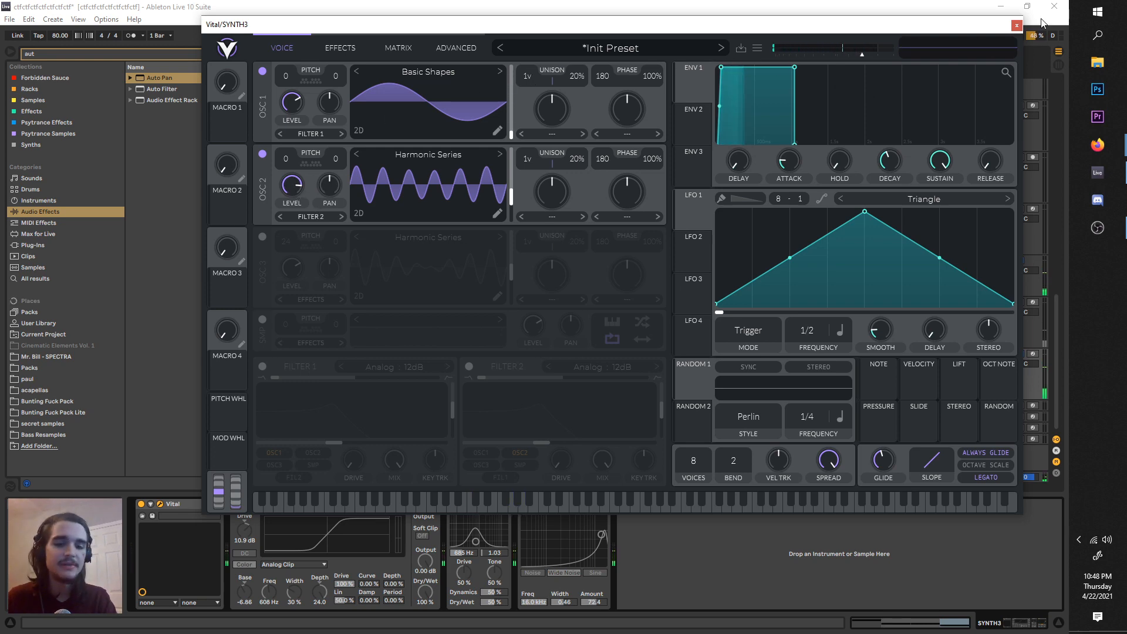
left_click(1017, 25)
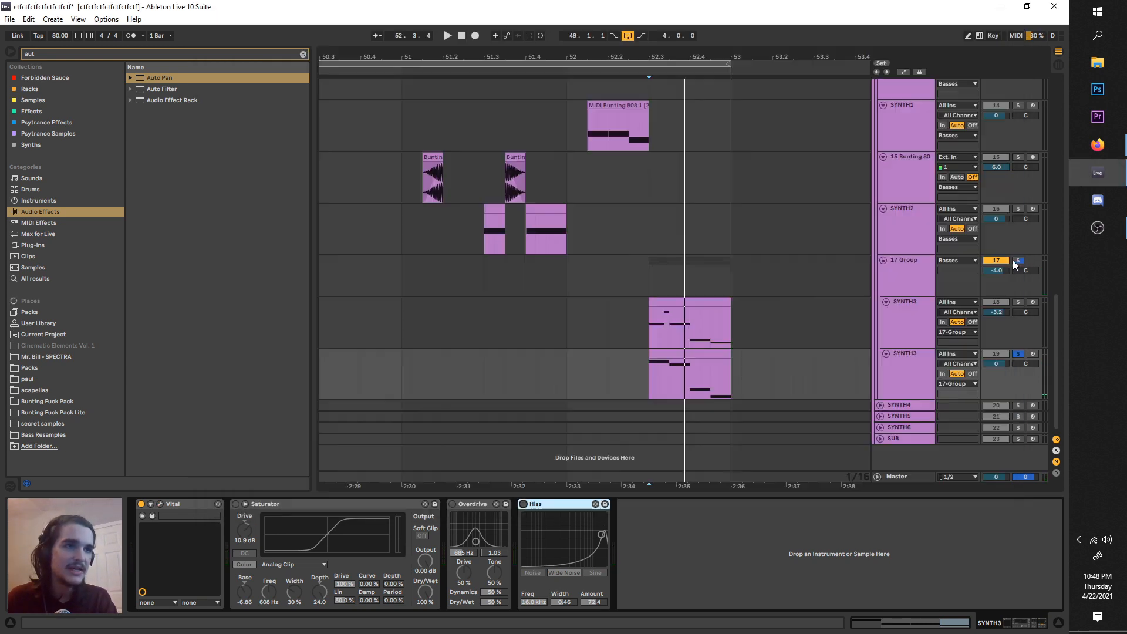
- Play both SYNTH3 tracks soloed together, and clear all the track solos
key("space")
left_click(1019, 302)
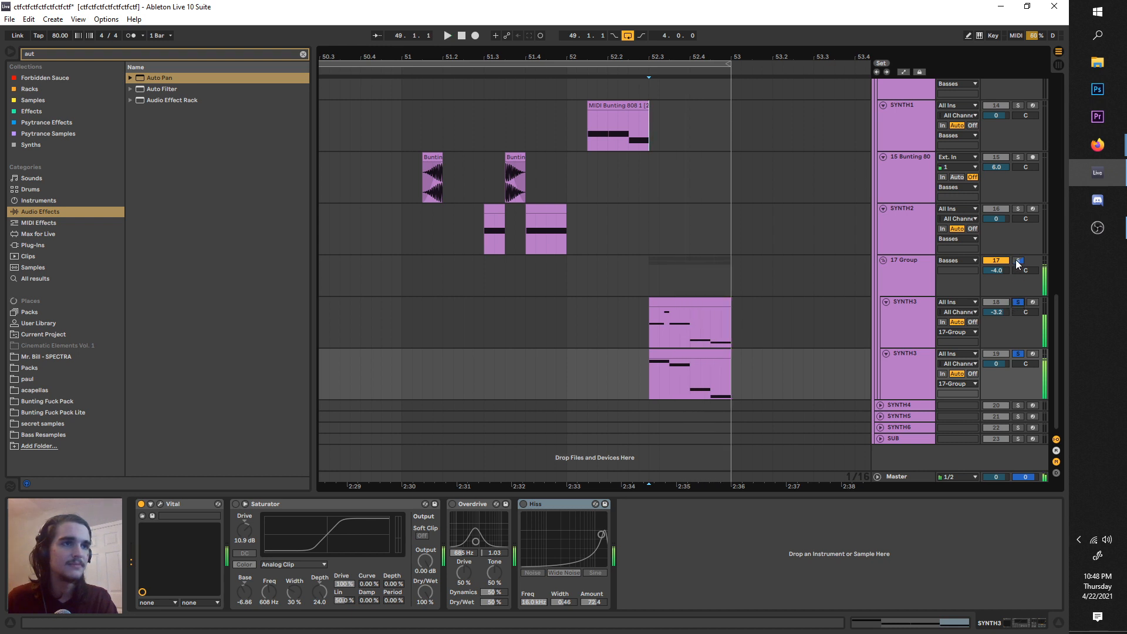
left_click(1018, 261)
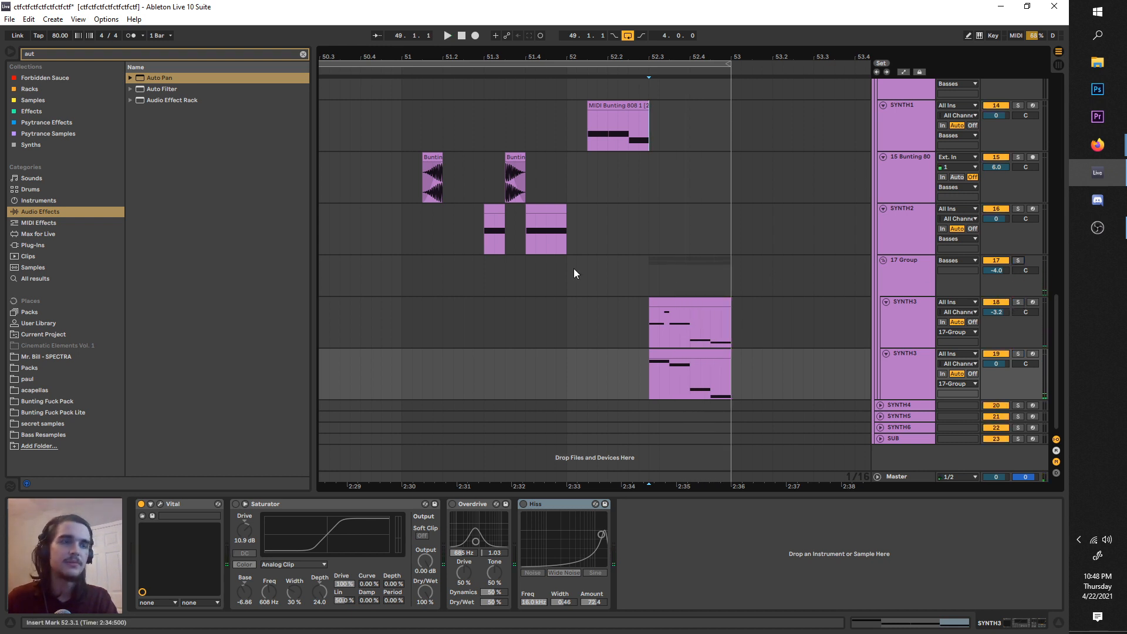
- Place the insert marker at the start of the Drop at 49.1.1
key("minus")
key("minus")
left_click(407, 356)
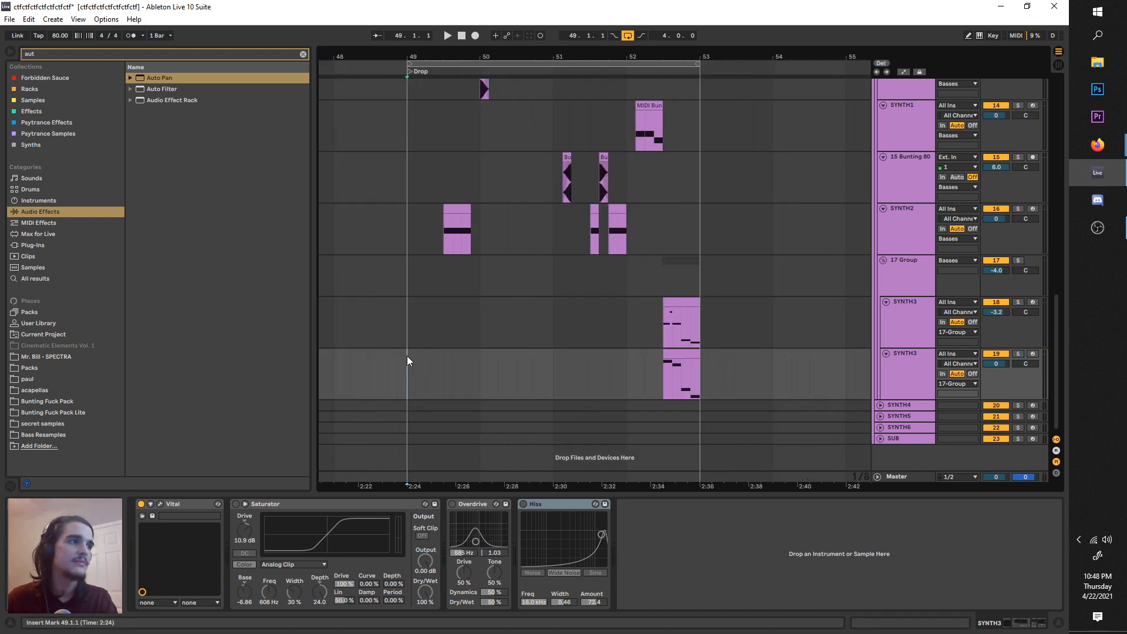
- Play the Drop from bar 49 and look up through the bass tracks to the SYNTH1 tracks in the MIDS group
key("space")
scroll(527, 273, "up", 5)
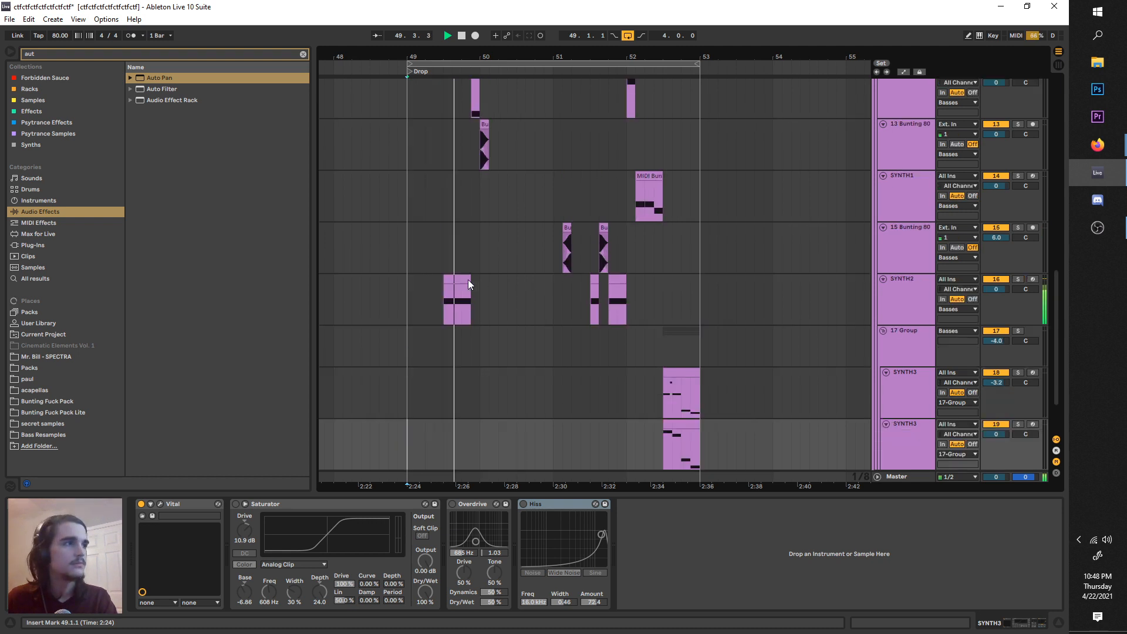
scroll(439, 265, "up", 2)
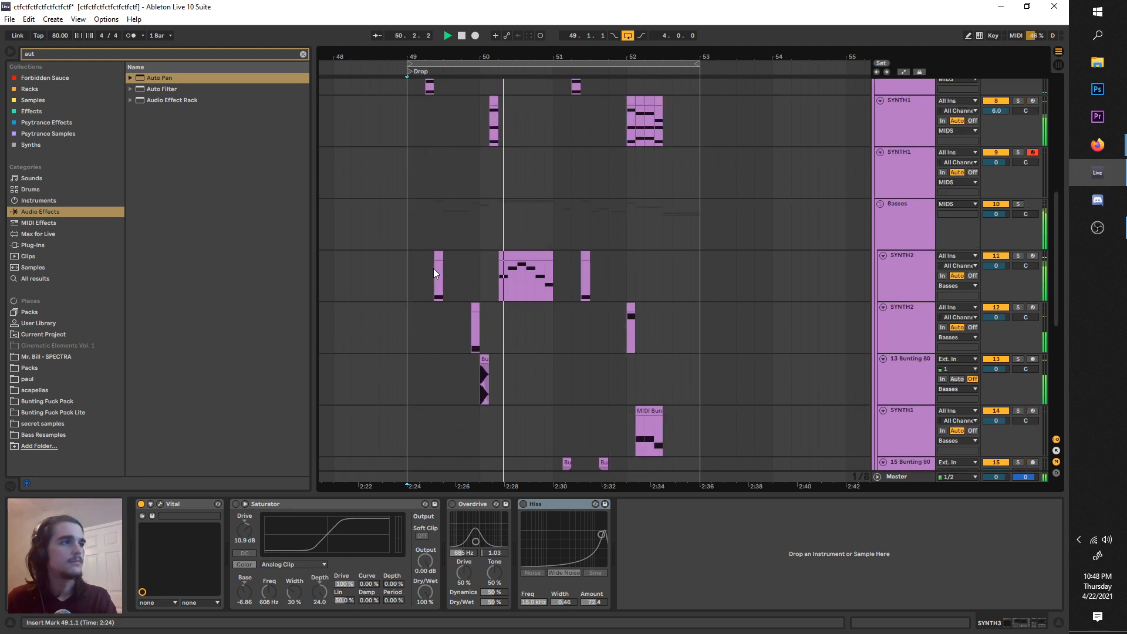
key("space")
scroll(433, 272, "down", 1)
scroll(433, 269, "up", 1)
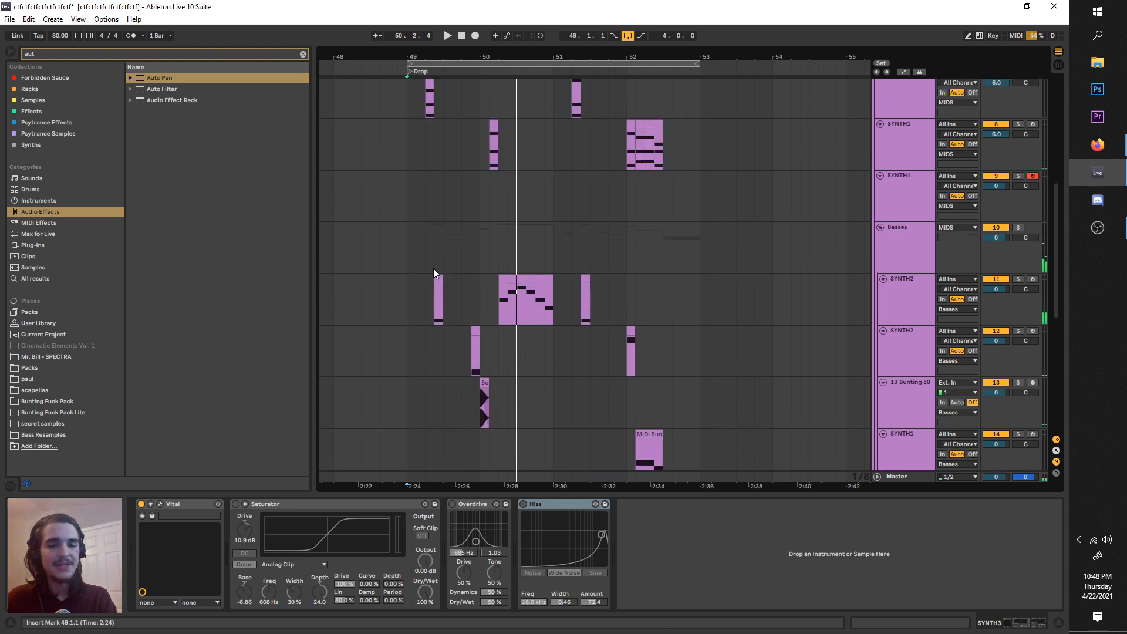
scroll(433, 269, "up", 2)
scroll(433, 269, "up", 2)
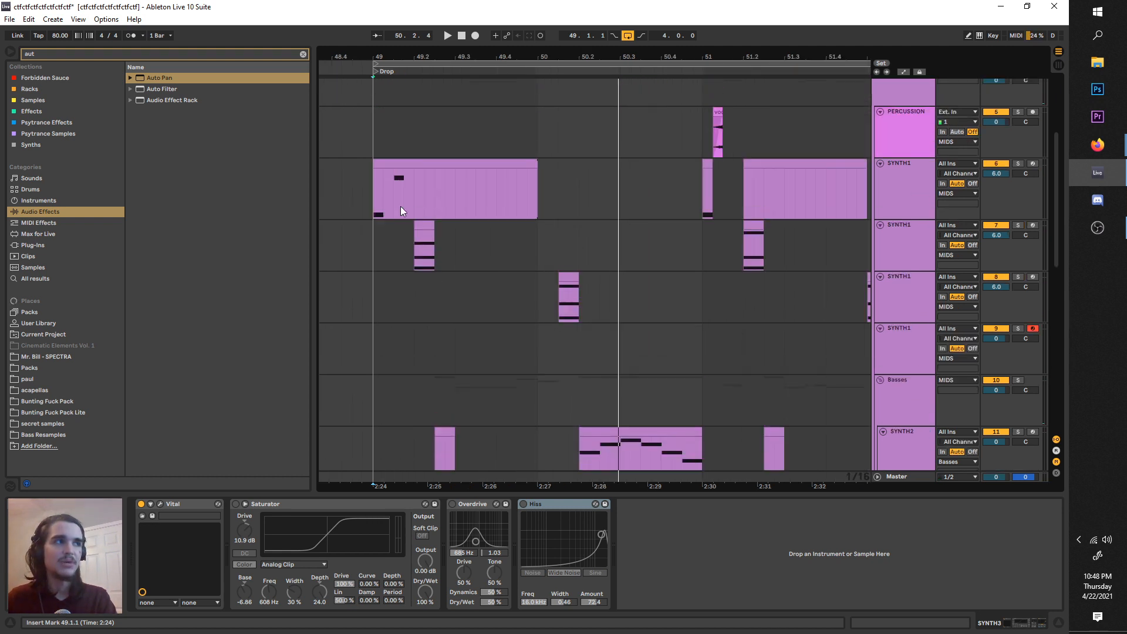
- Solo the first SYNTH1 track, play its clip from 49.1.1, and open its Vital patch for inspection
left_click(367, 190)
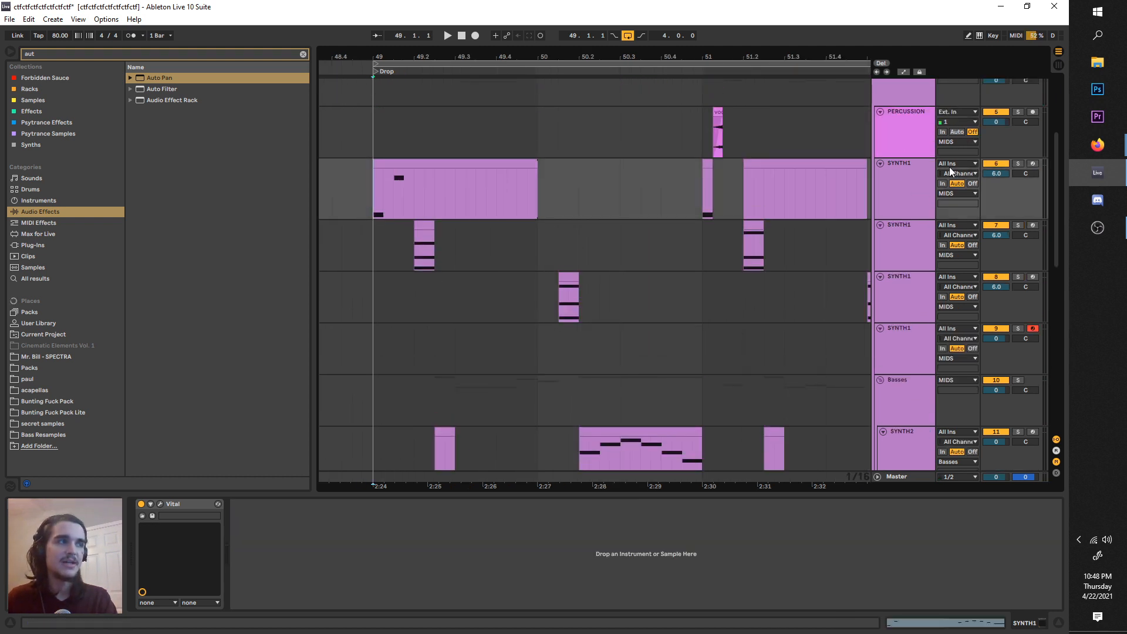
left_click(1016, 164)
key("space")
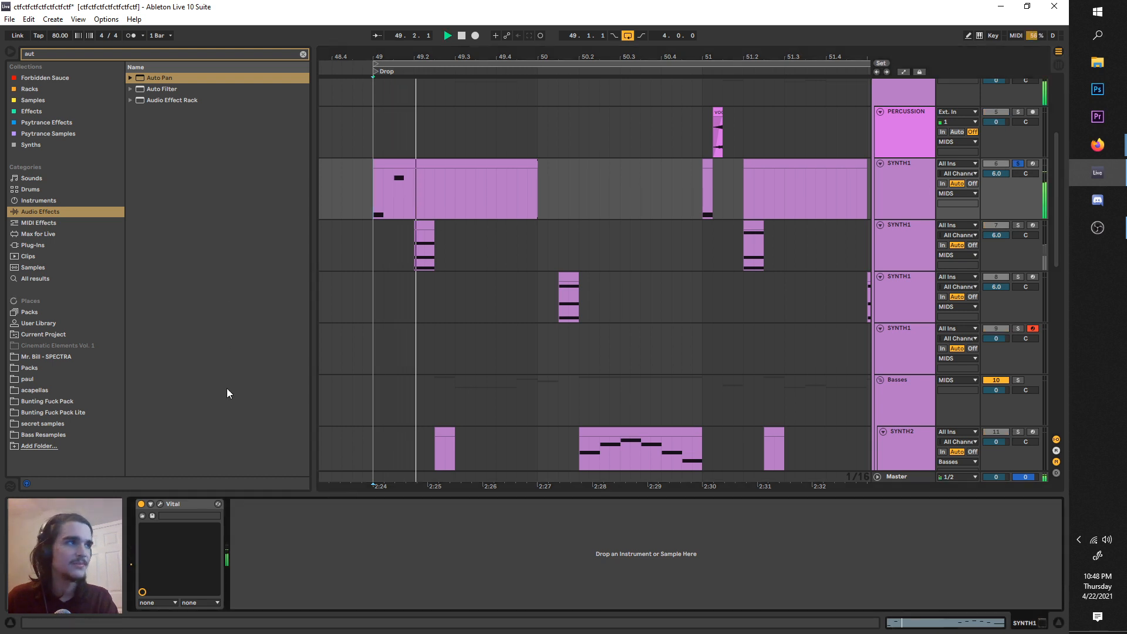
left_click(163, 502)
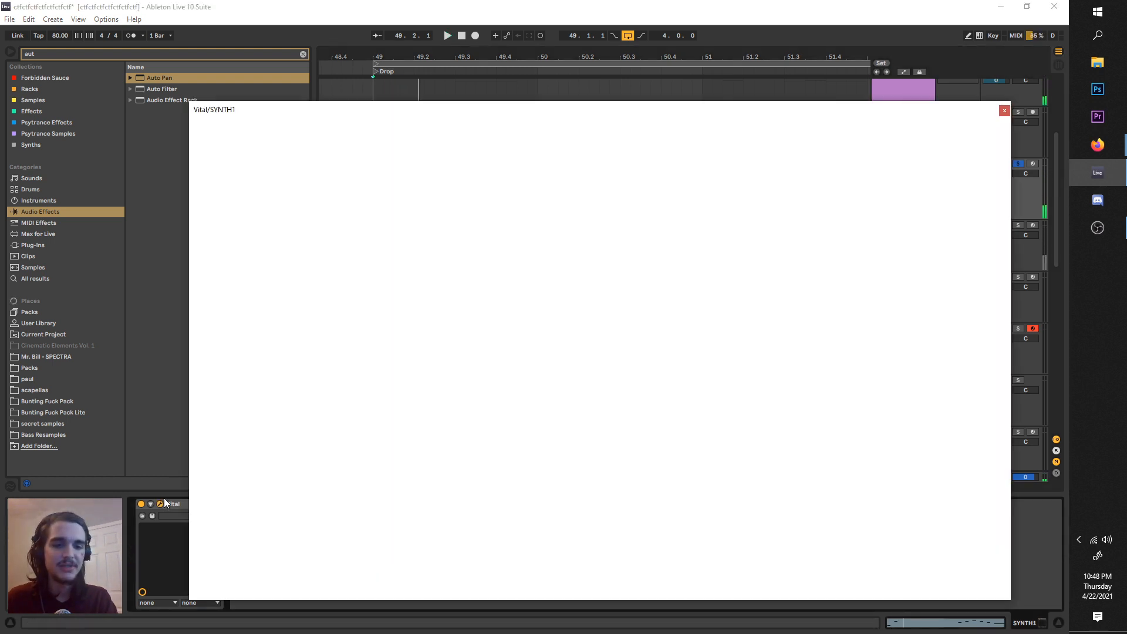
left_click_drag(480, 118, 465, 100)
key("space")
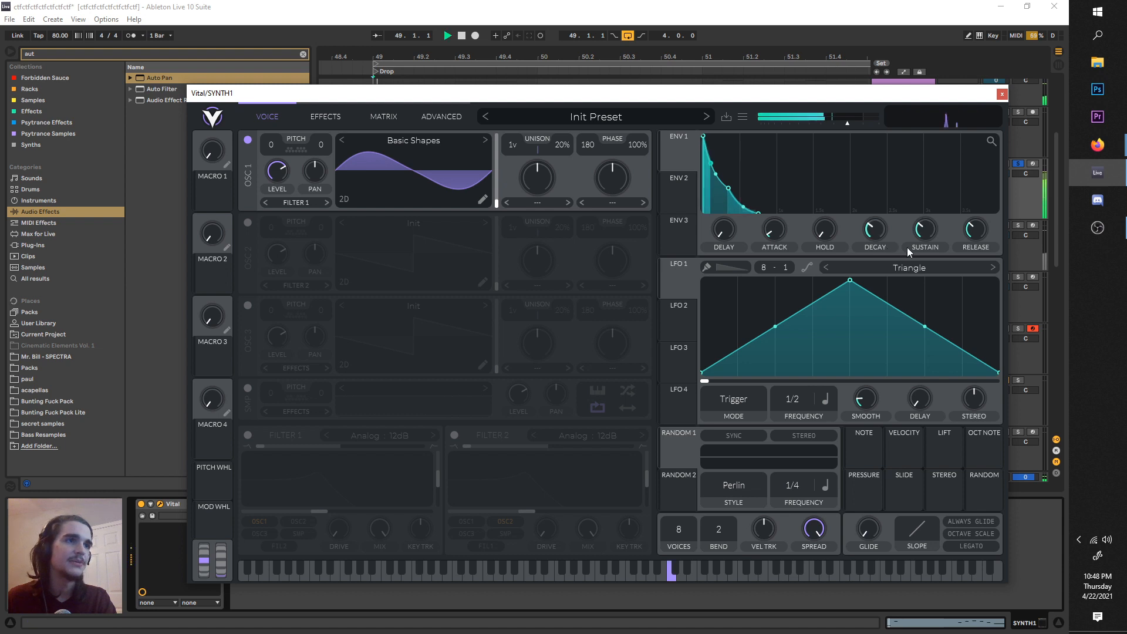
key("space")
- Initialize the Vital preset on the first SYNTH1 track and play the clip
left_click(742, 117)
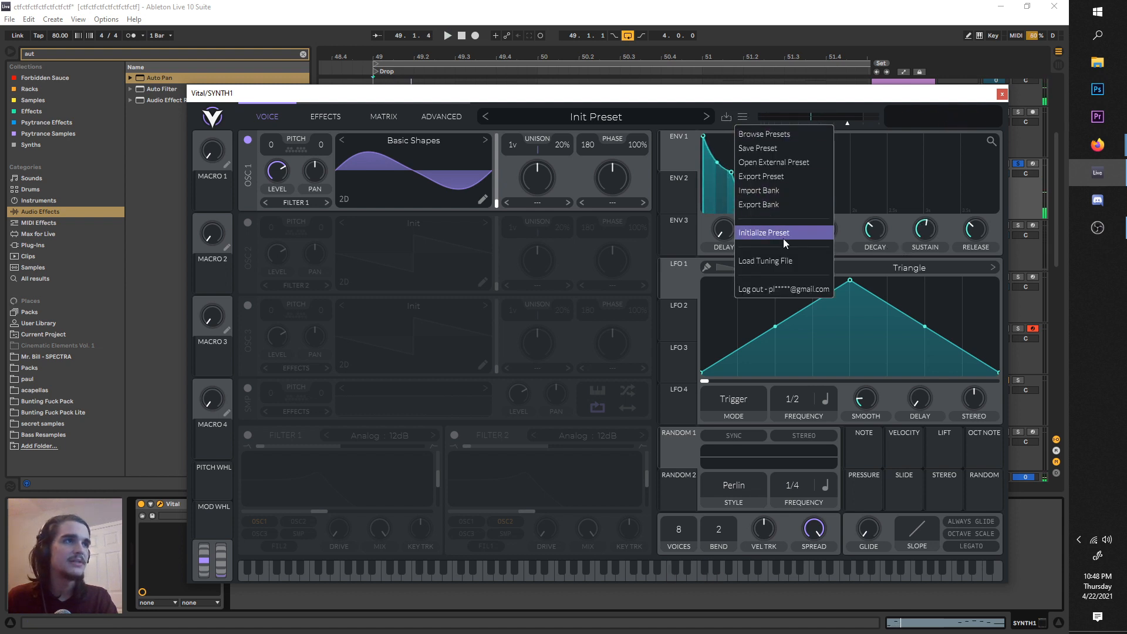
left_click(779, 238)
key("space")
- Shorten envelope 1's decay, lower its sustain to about half, and lengthen its release while auditioning the clip
left_click_drag(780, 143, 722, 178)
key("space")
key("space")
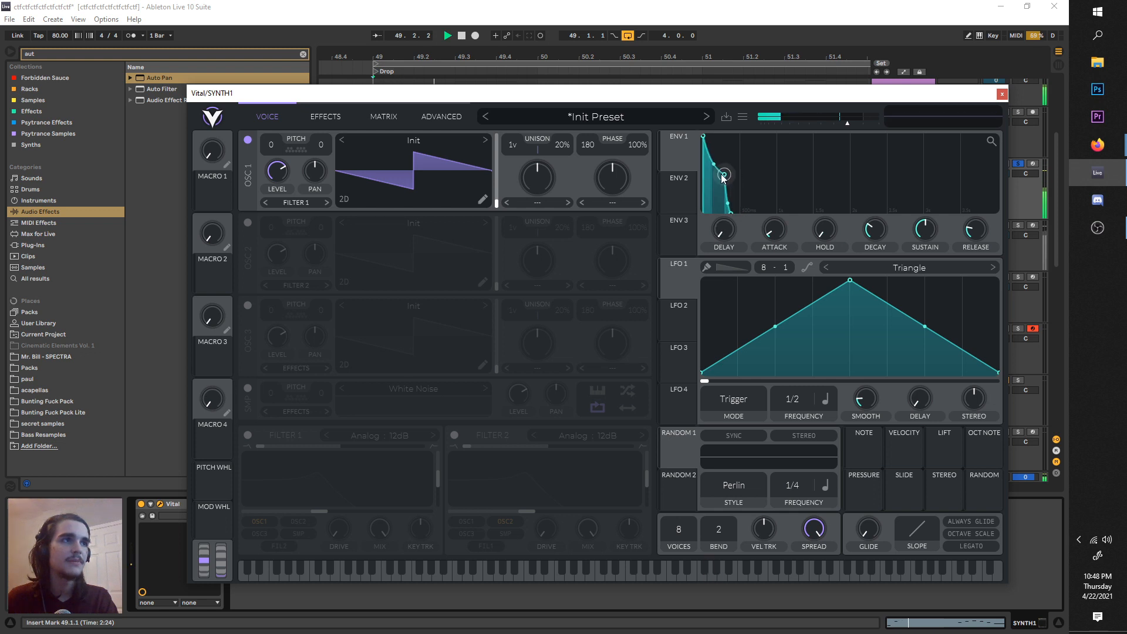
key("space")
key("space")
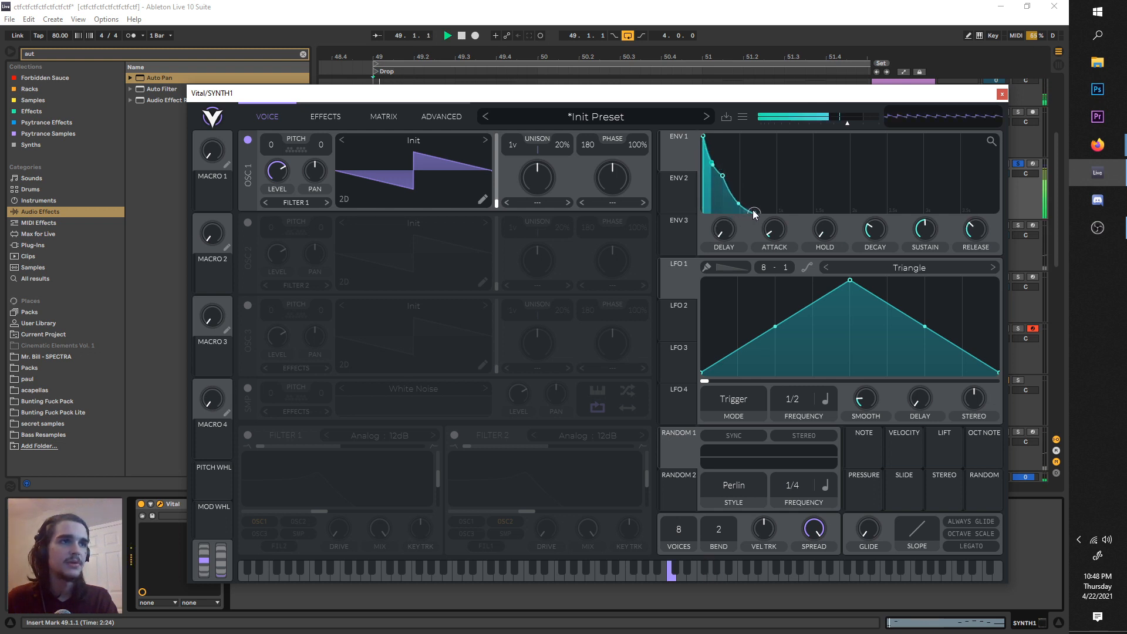
key("space")
- Load the Basic Shapes wavetable into oscillator 1 and audition it
left_click(432, 140)
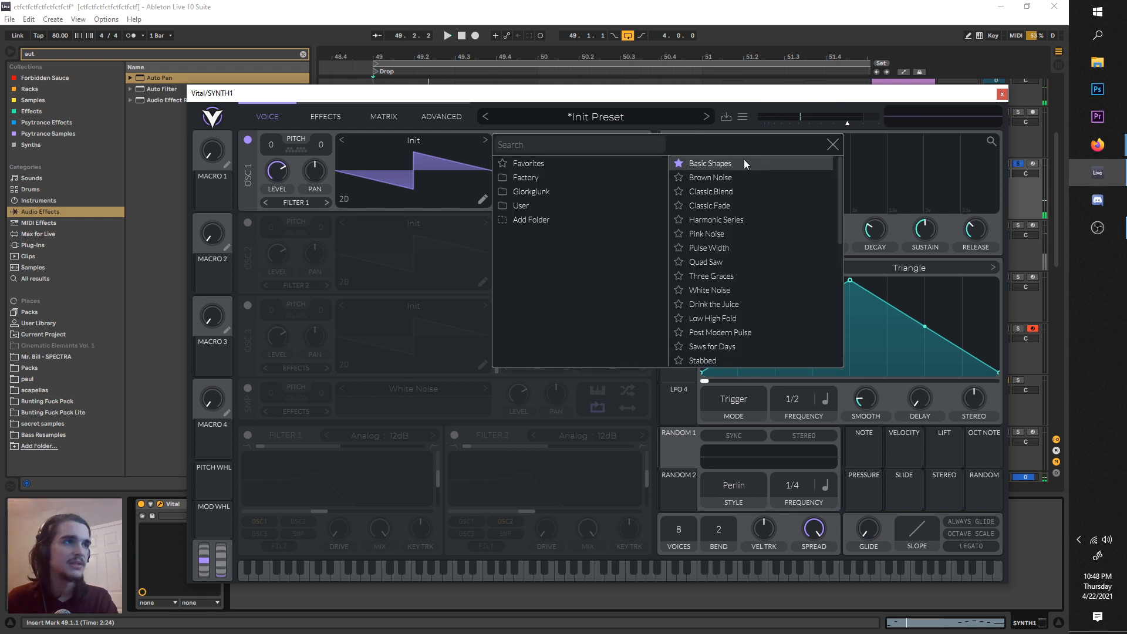
left_click(744, 163)
key("space")
left_click(834, 143)
key("space")
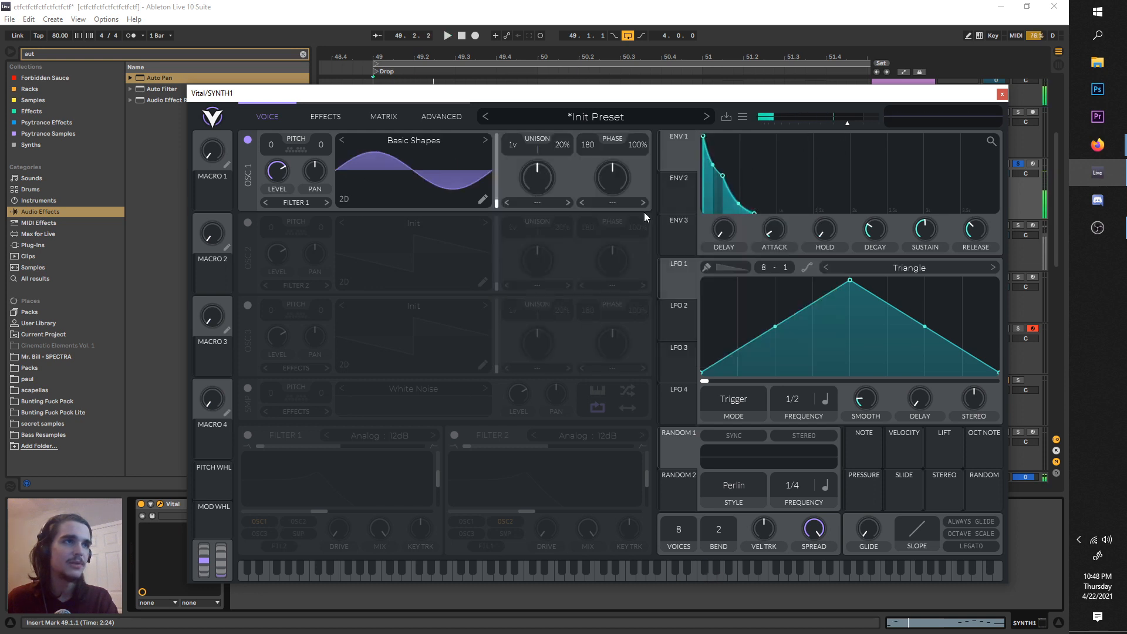
- Lower envelope 1's sustain further and lengthen its decay slightly while playing the clip
key("space")
key("space")
left_click_drag(722, 176, 726, 186)
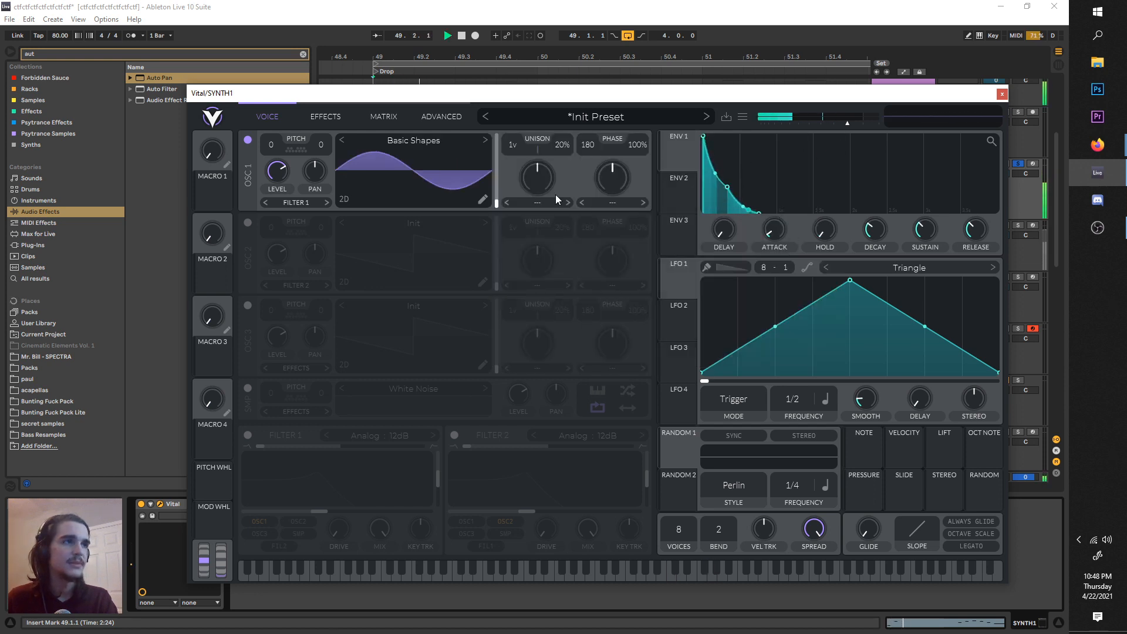
- Add a low second harmonic and a faint fifth harmonic to oscillator 1's sine in the wavetable editor, and return to the voice view
left_click(482, 200)
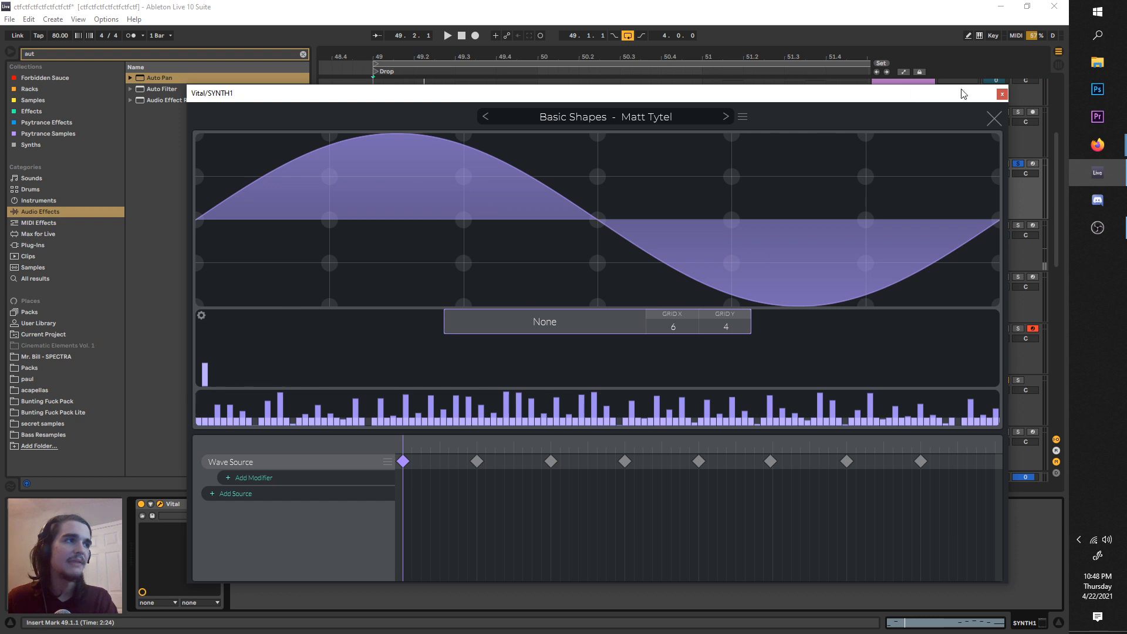
left_click(994, 118)
left_click(481, 200)
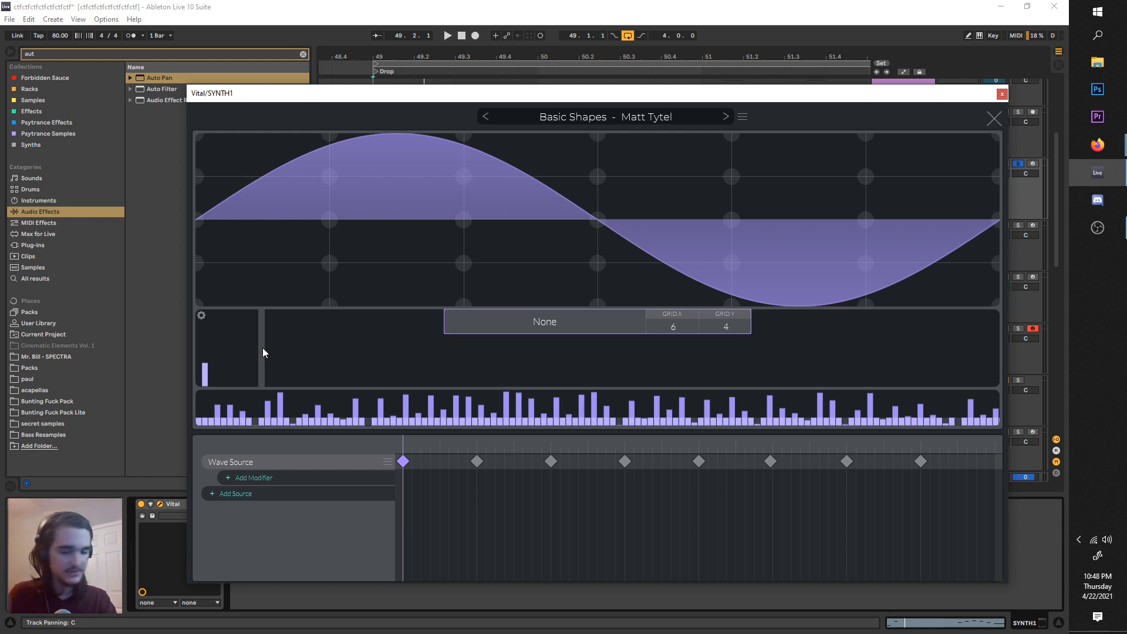
mouse_move(207, 381)
left_mouse_down()
mouse_move(214, 361)
mouse_move(308, 344)
mouse_move(358, 352)
mouse_move(407, 371)
mouse_move(314, 403)
mouse_move(412, 432)
mouse_move(222, 428)
mouse_move(213, 376)
left_mouse_up()
key("space")
key("space")
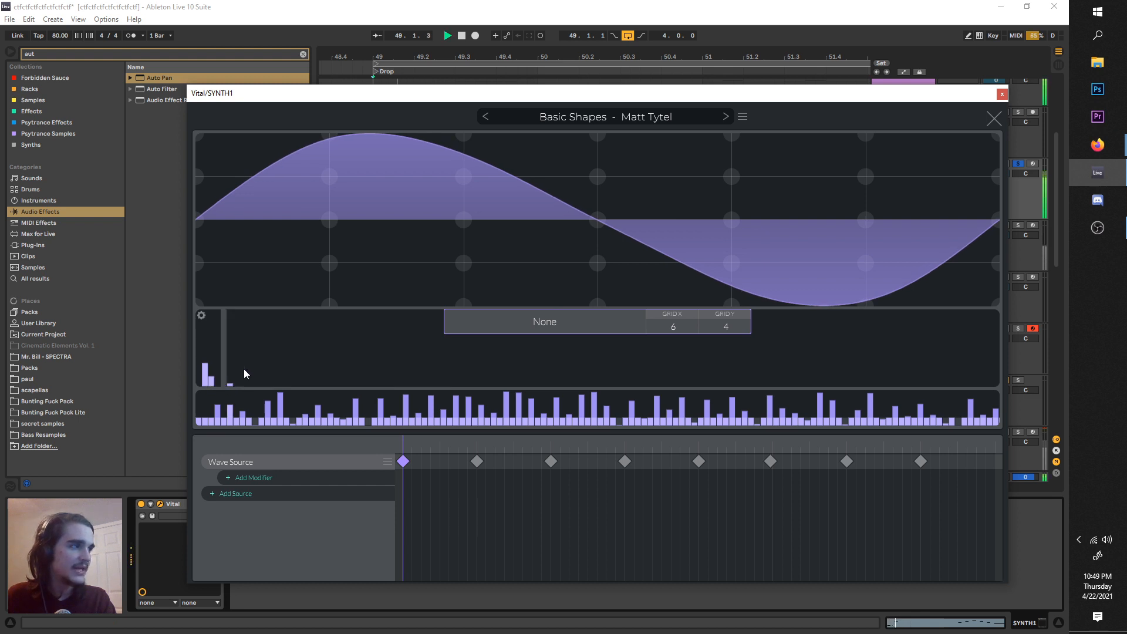
key("space")
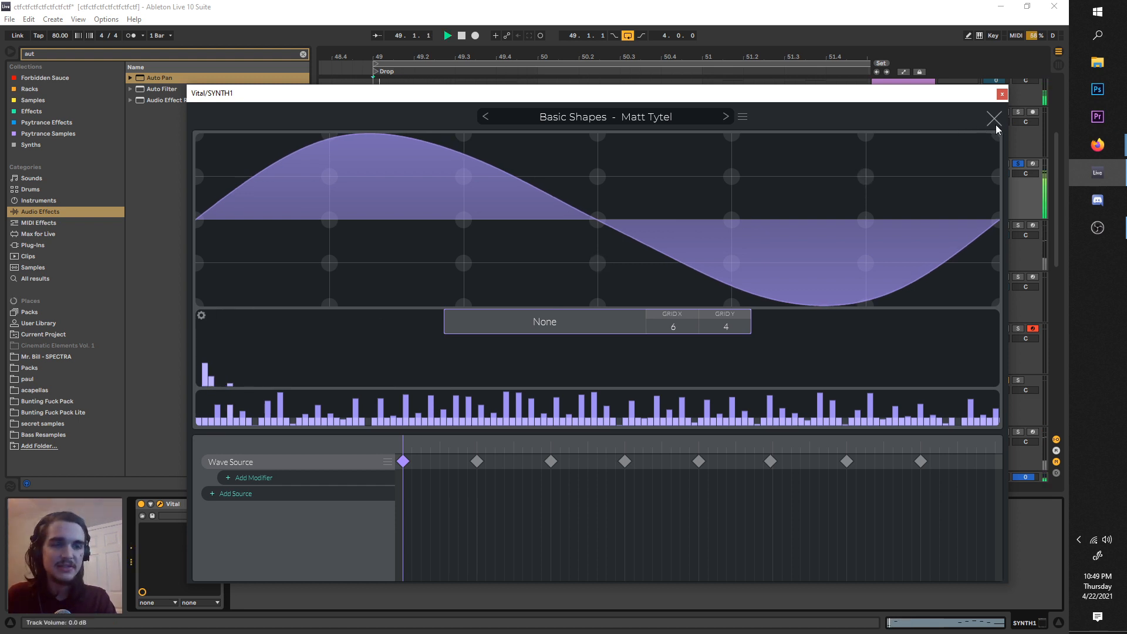
left_click(994, 119)
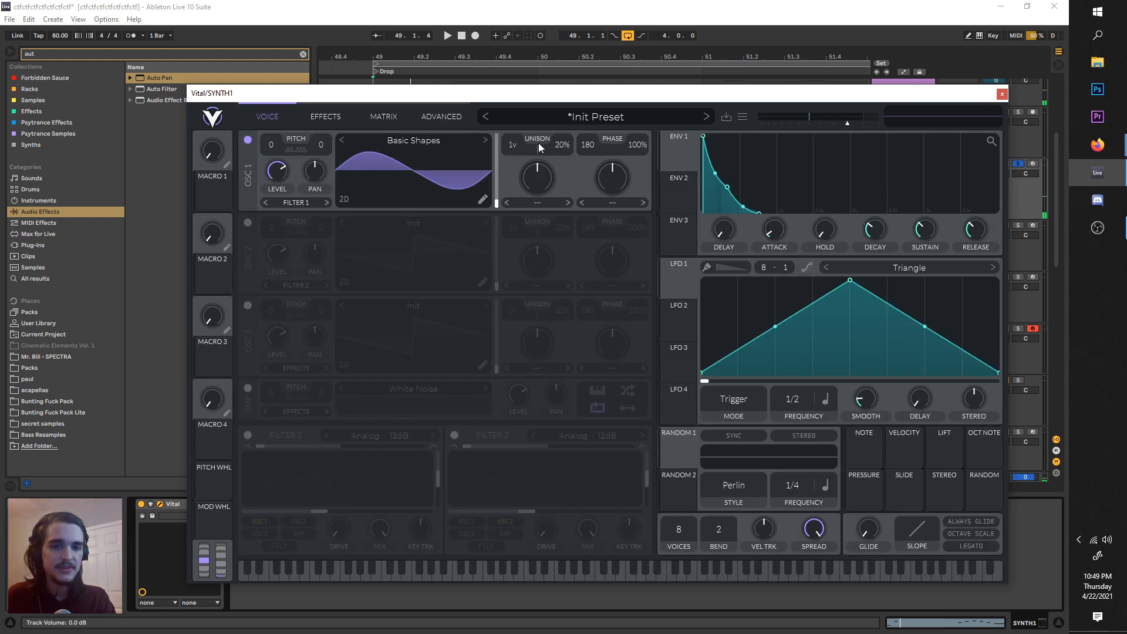
- Enable Vital's Reverb effect and play the clip with it
left_click(336, 118)
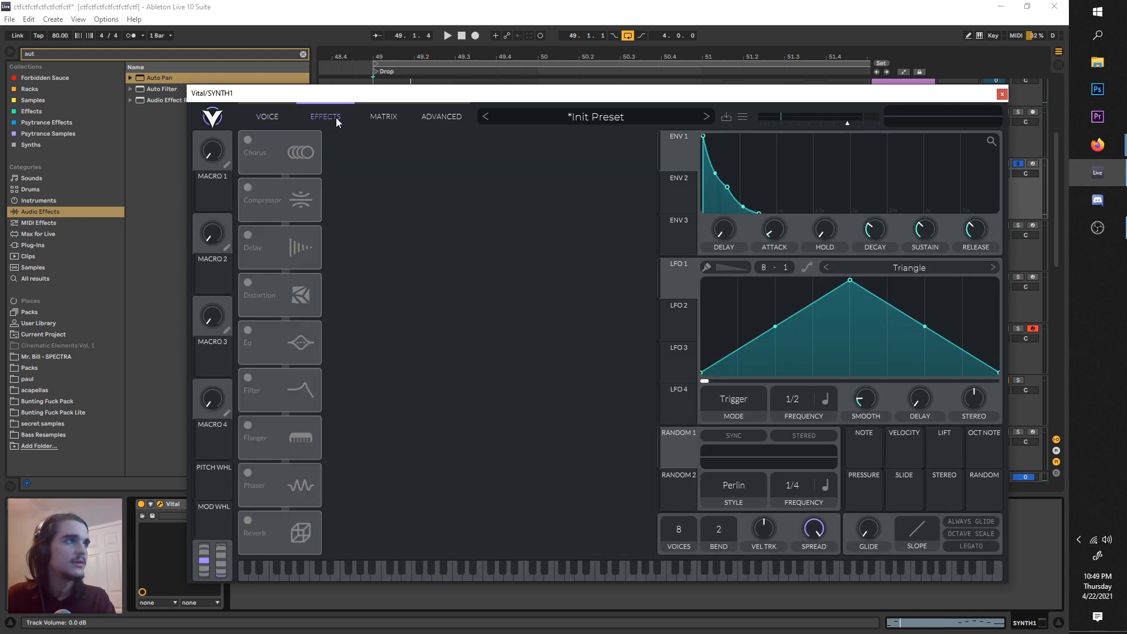
left_click(249, 519)
key("space")
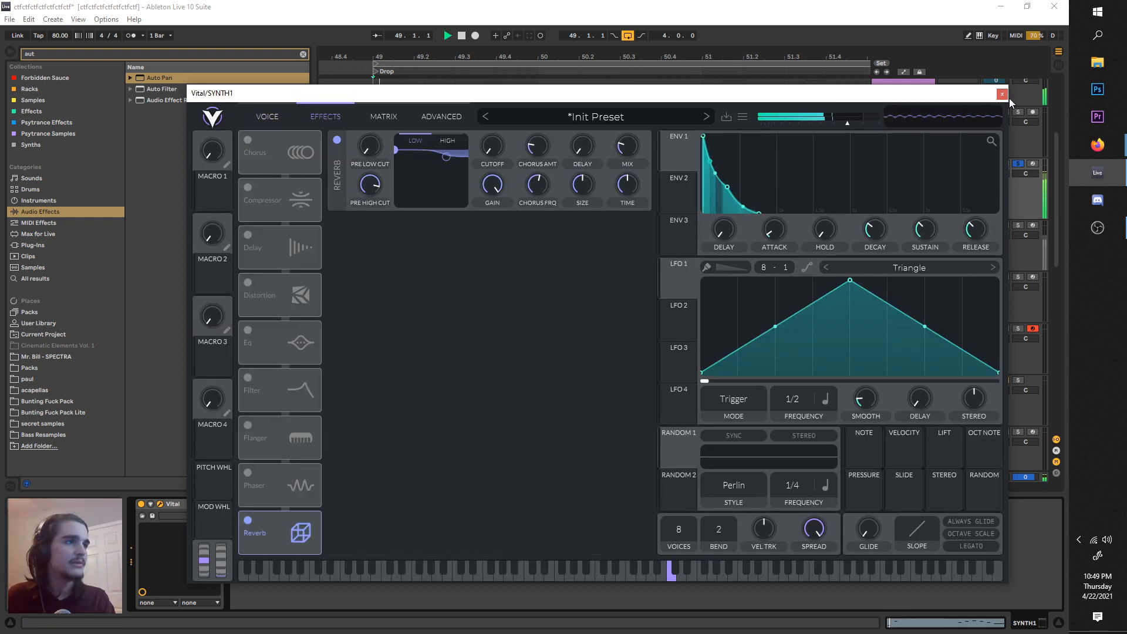
- Clear the first SYNTH1 track's solo, solo the second SYNTH1 track, and play its chord clip from 49.2.1
left_click(1019, 166)
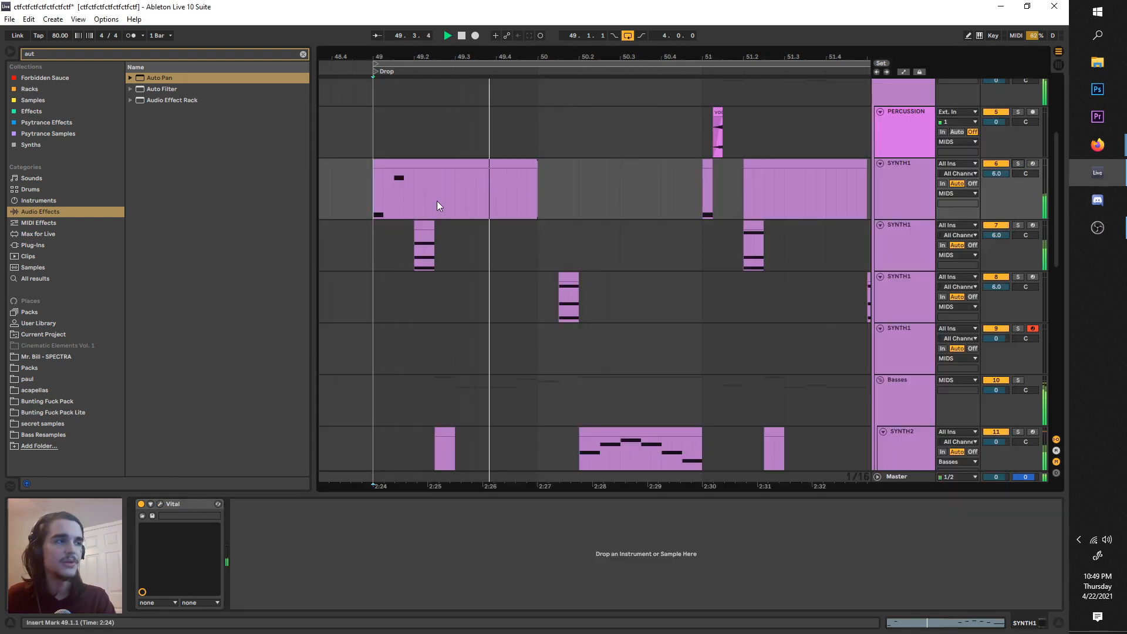
left_click(418, 252)
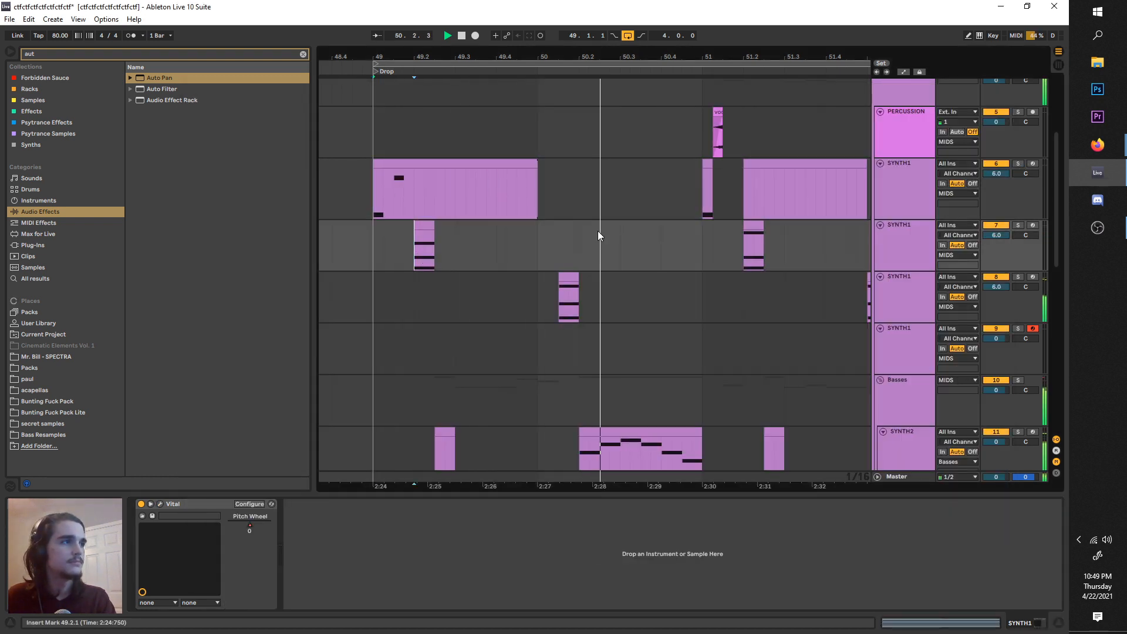
key("space")
key("space")
left_click(1017, 225)
key("space")
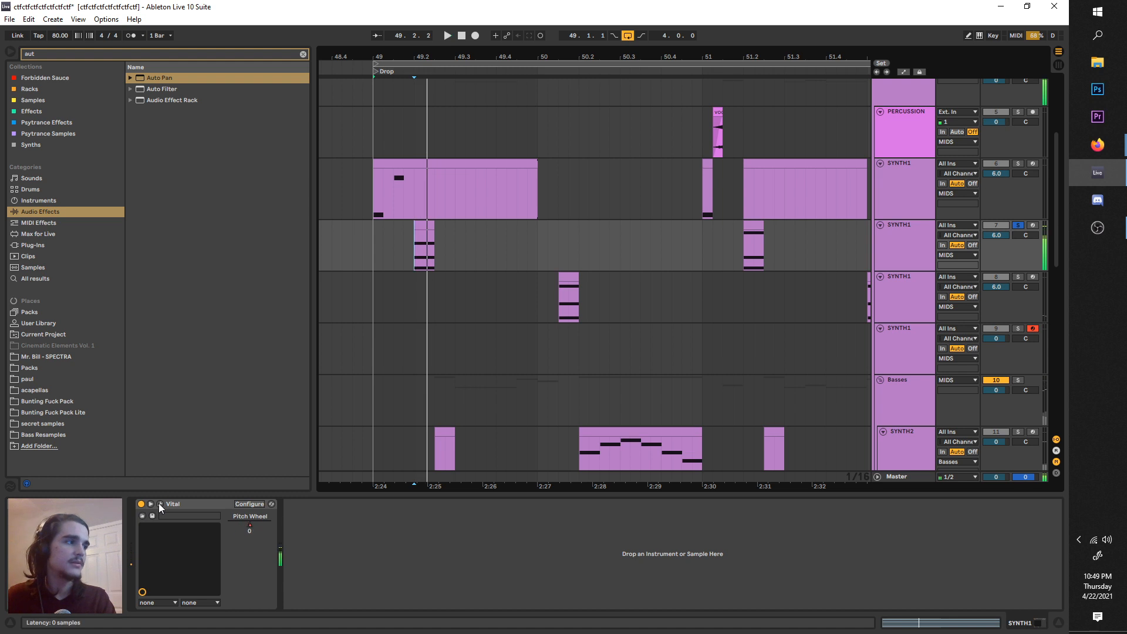
- Open Vital on the second SYNTH1 track, initialize its preset, and load Basic Shapes into oscillator 1
left_click(160, 504)
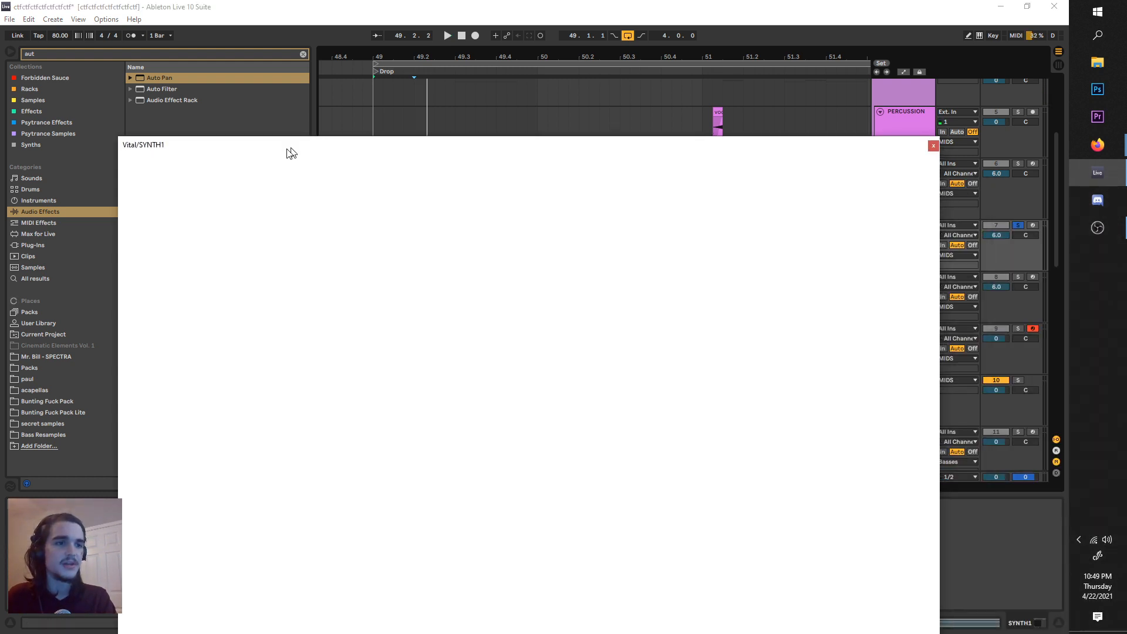
left_click_drag(289, 151, 409, 93)
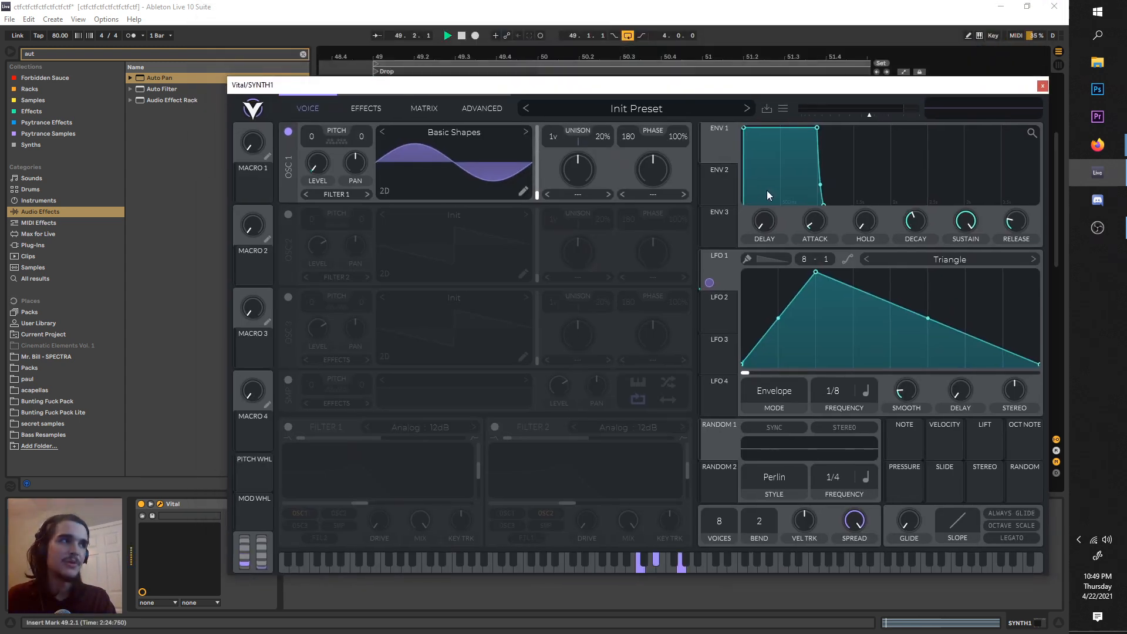
left_click(783, 108)
key("space")
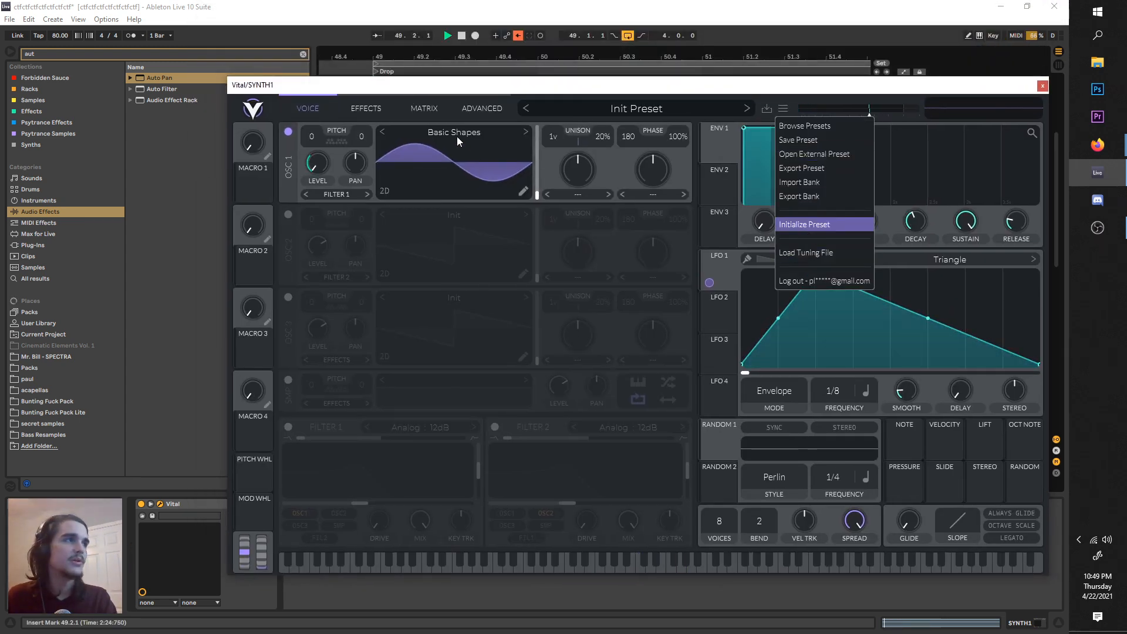
left_click(453, 135)
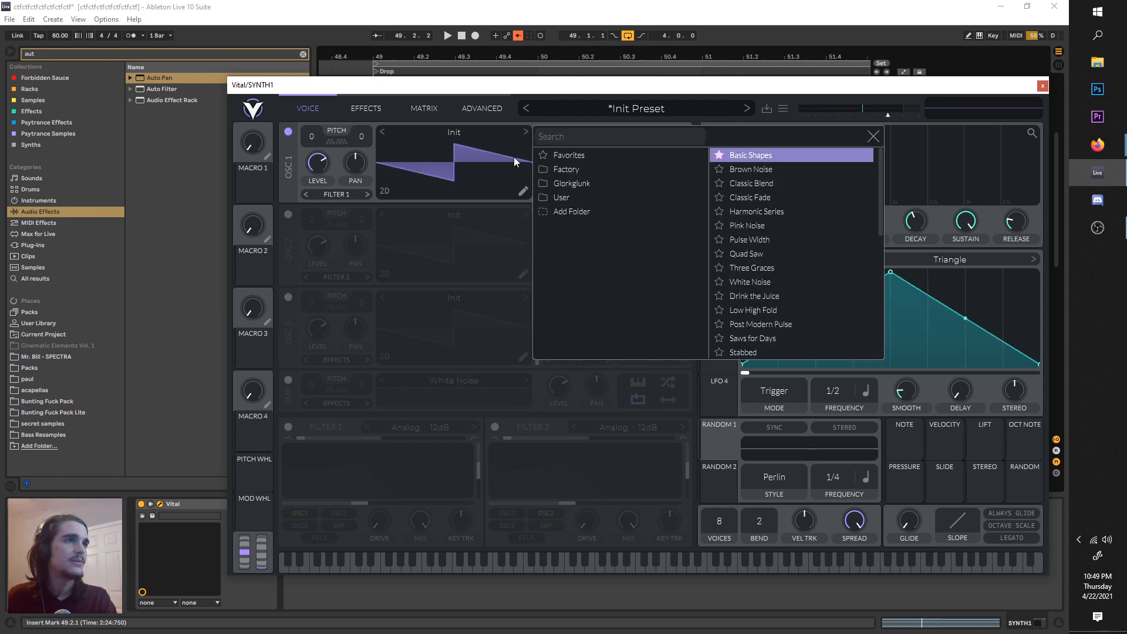
left_click(781, 154)
- Assign LFO 1 to oscillator 1's level with the base level turned fully down, and play the chord clip
mouse_move(725, 261)
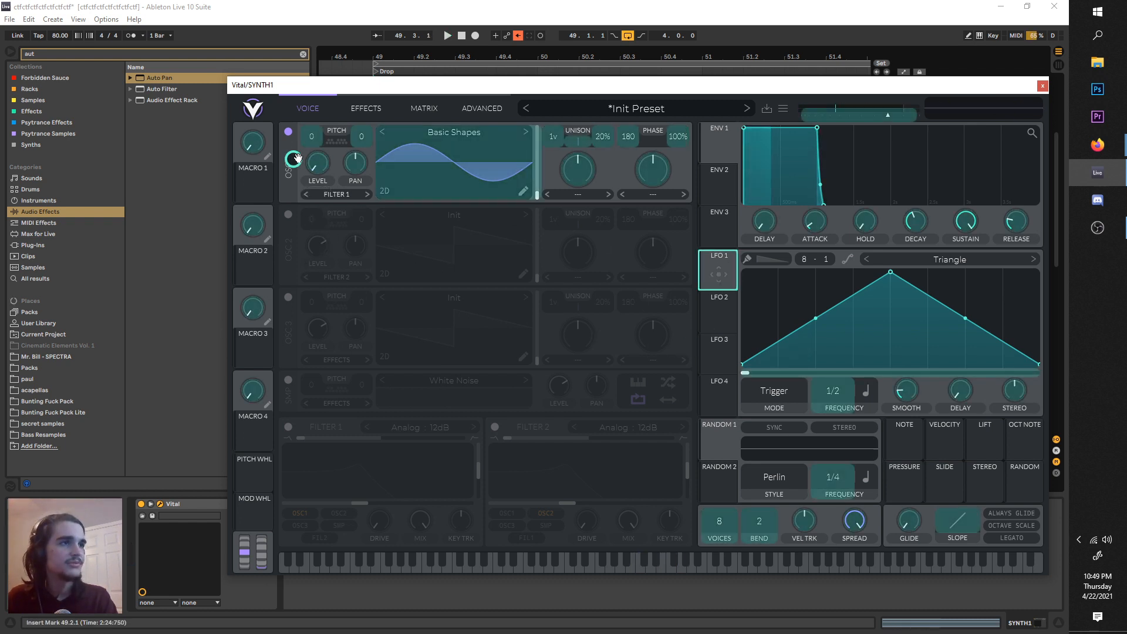
key("space")
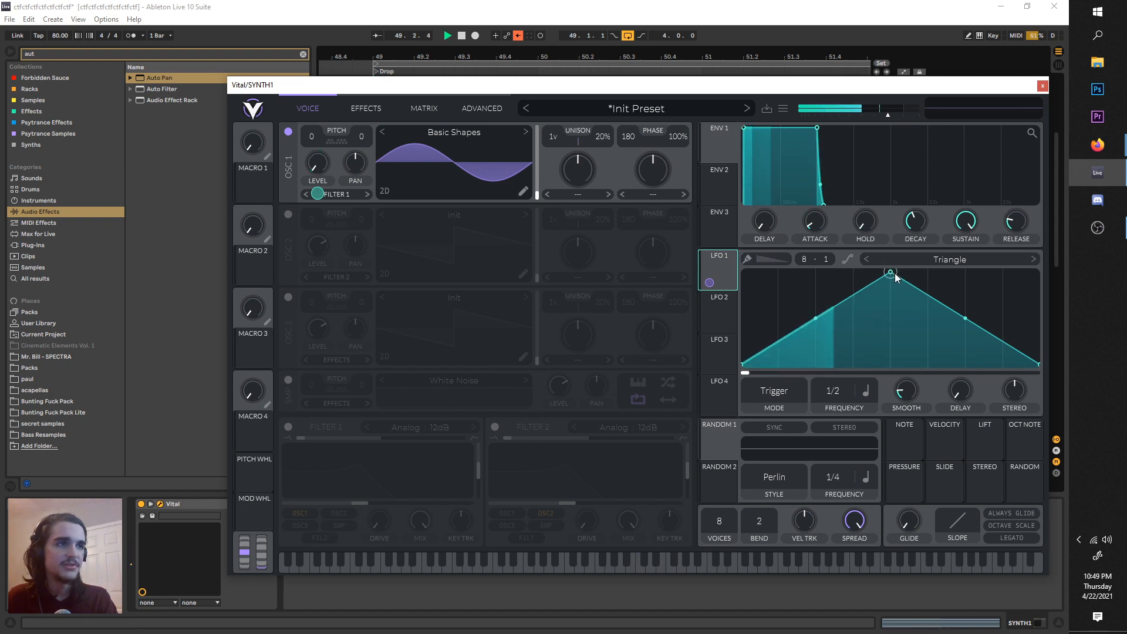
key("space")
- Move LFO 1's triangle peak earlier to a quarter of the cycle and audition the chord
left_click_drag(893, 273, 815, 249)
key("space")
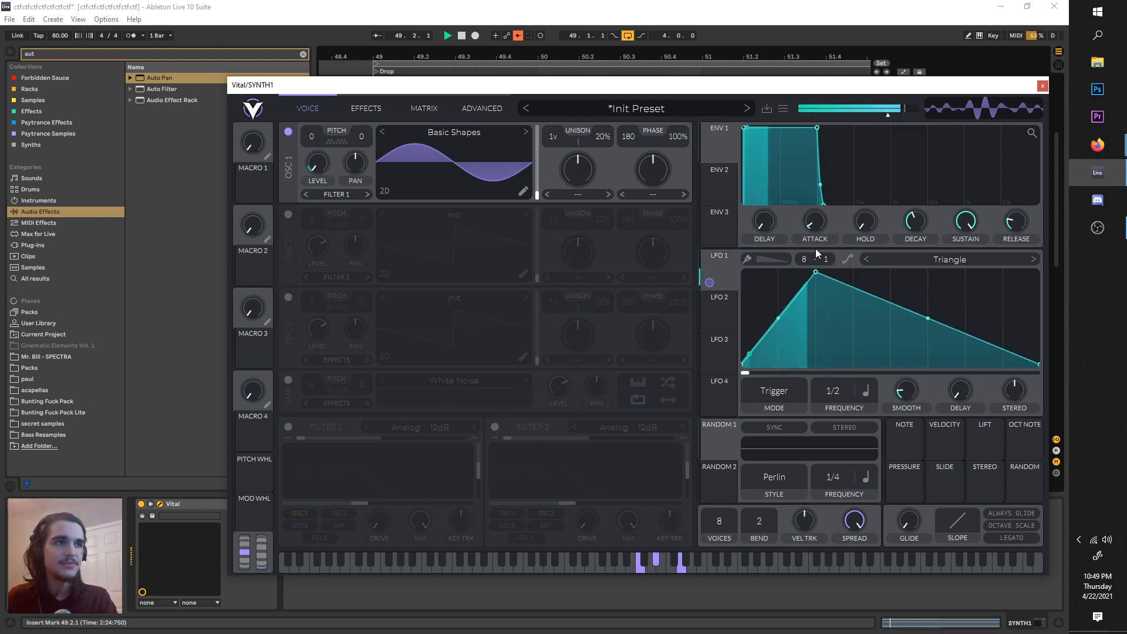
key("space")
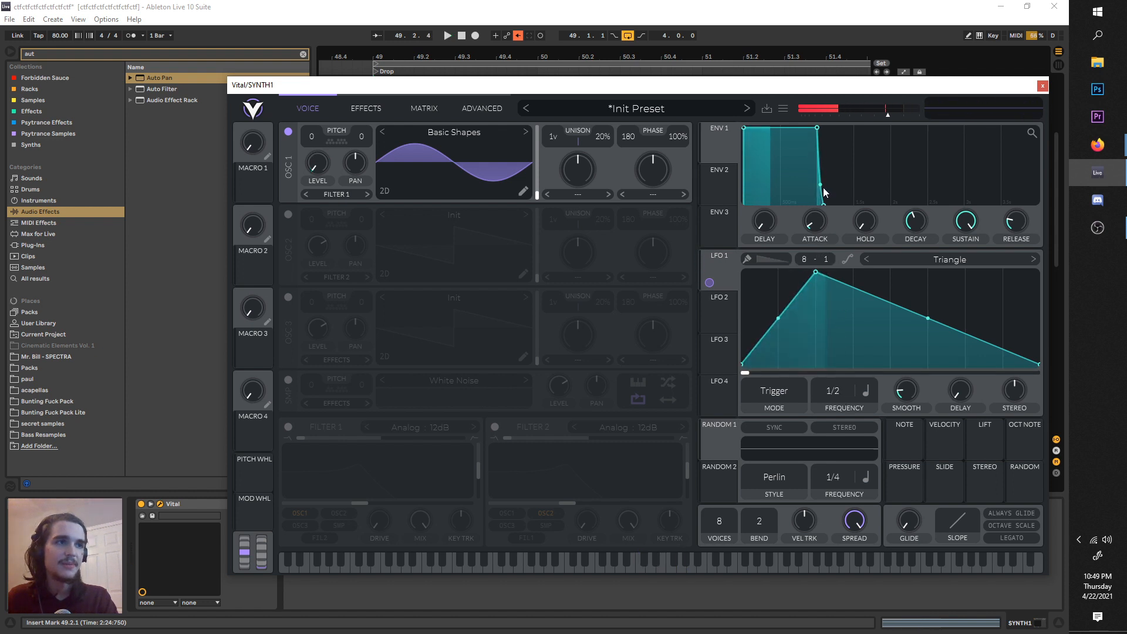
- Lower Vital's output volume to about -16.7 dB and set LFO 1's frequency to 1/8 while playing the clip
key("space")
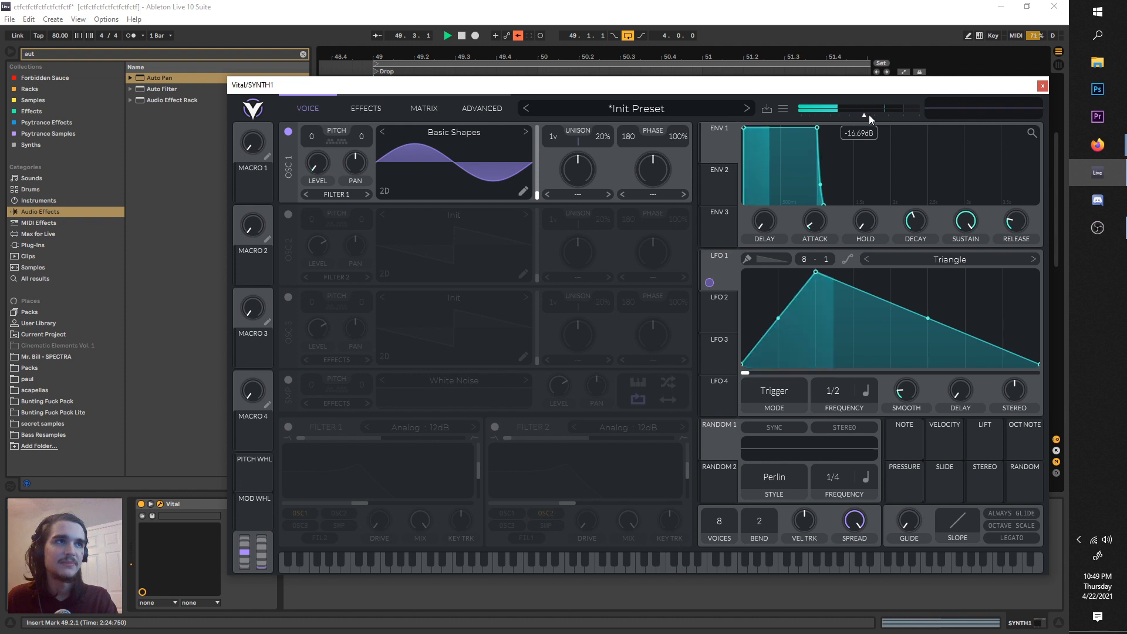
key("space")
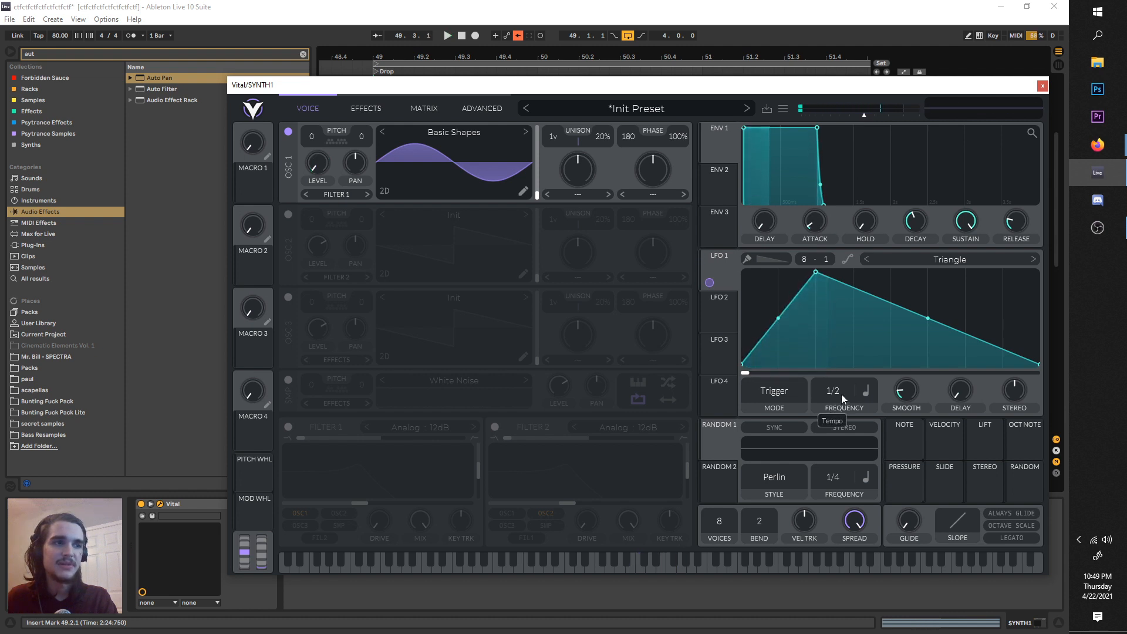
left_click_drag(841, 394, 839, 377)
key("space")
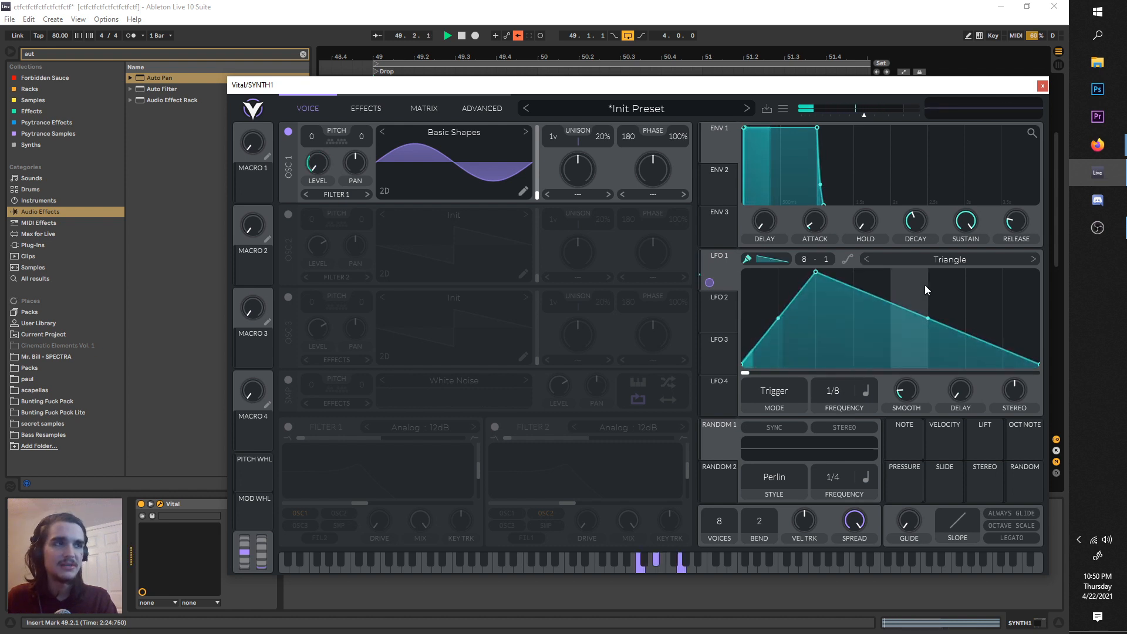
- Set LFO 1's mode to Envelope, audition the chord clip, and hide the Vital window
key("space")
left_click(772, 390)
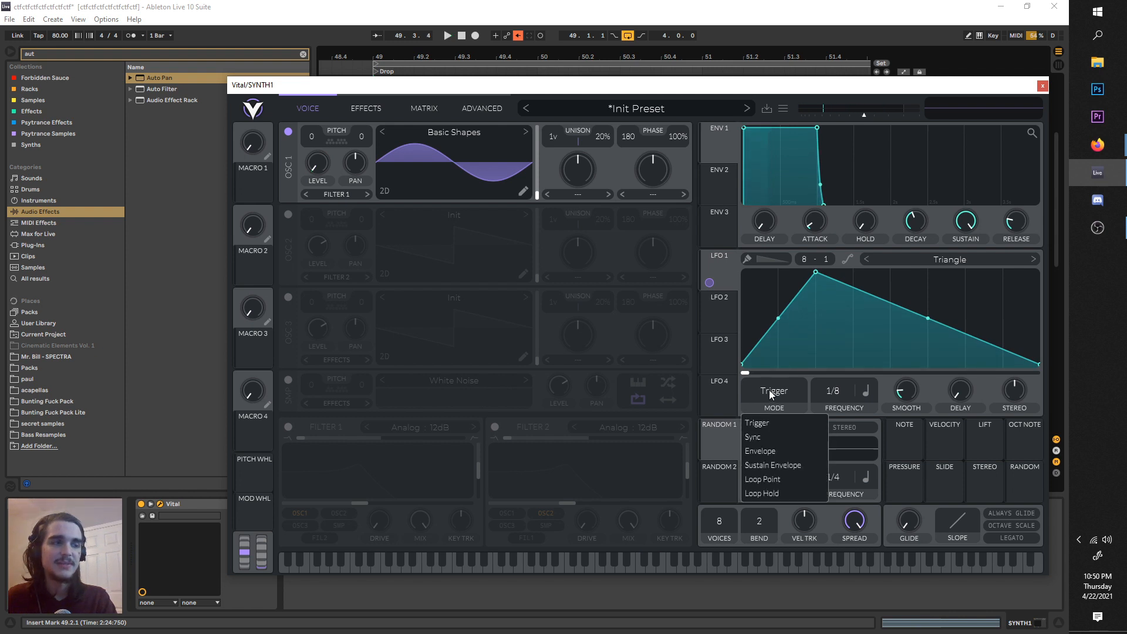
left_click(782, 453)
key("space")
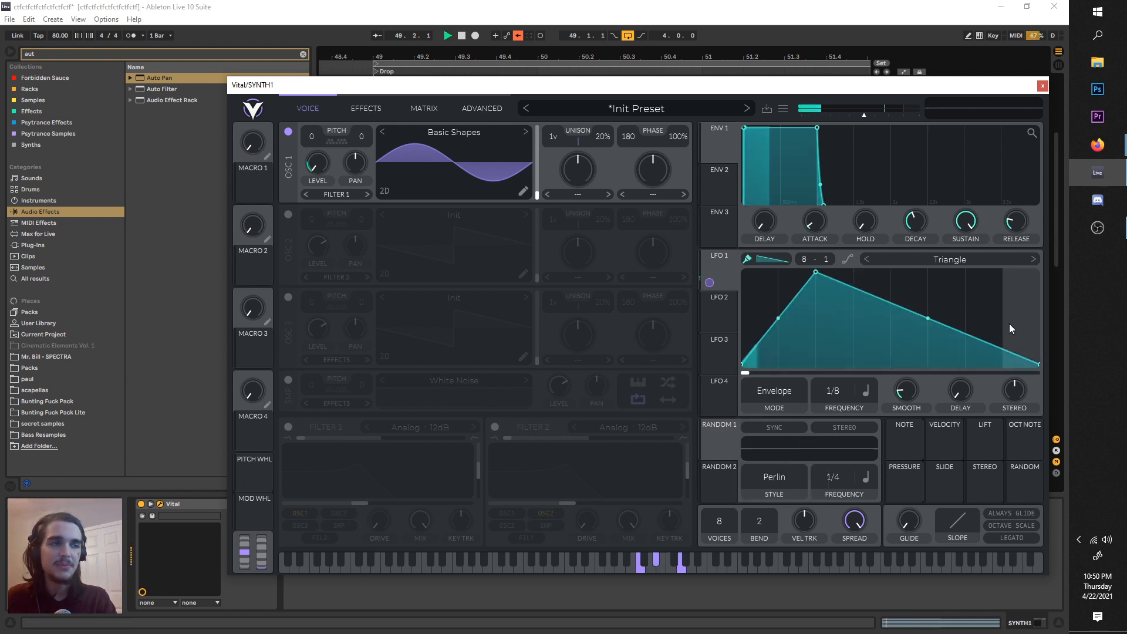
key("space")
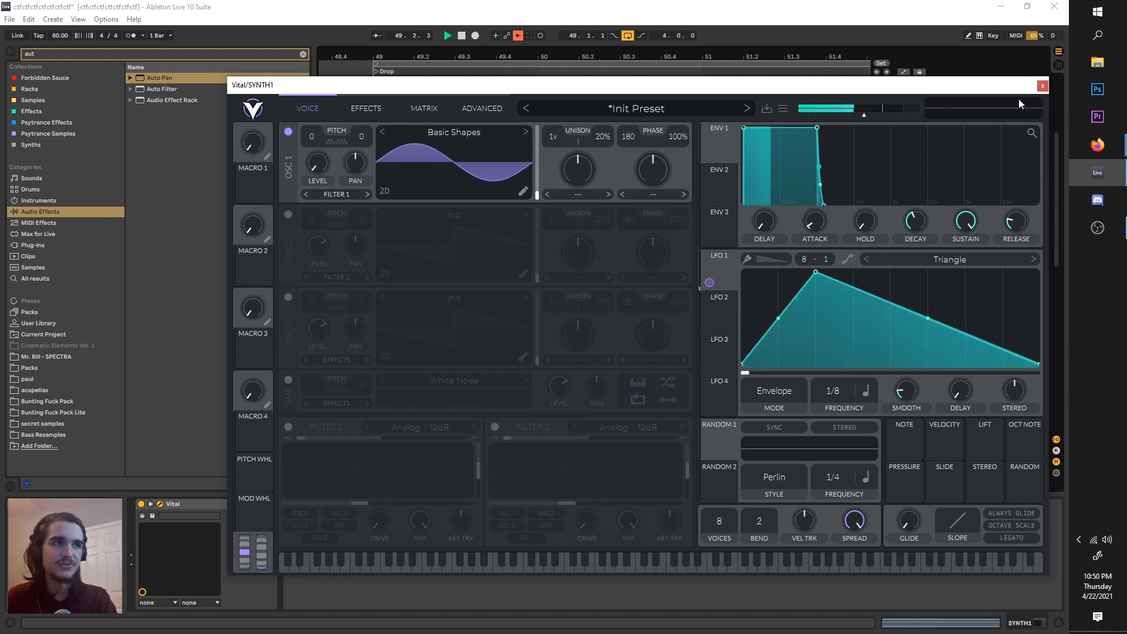
key("ctrl+alt+p")
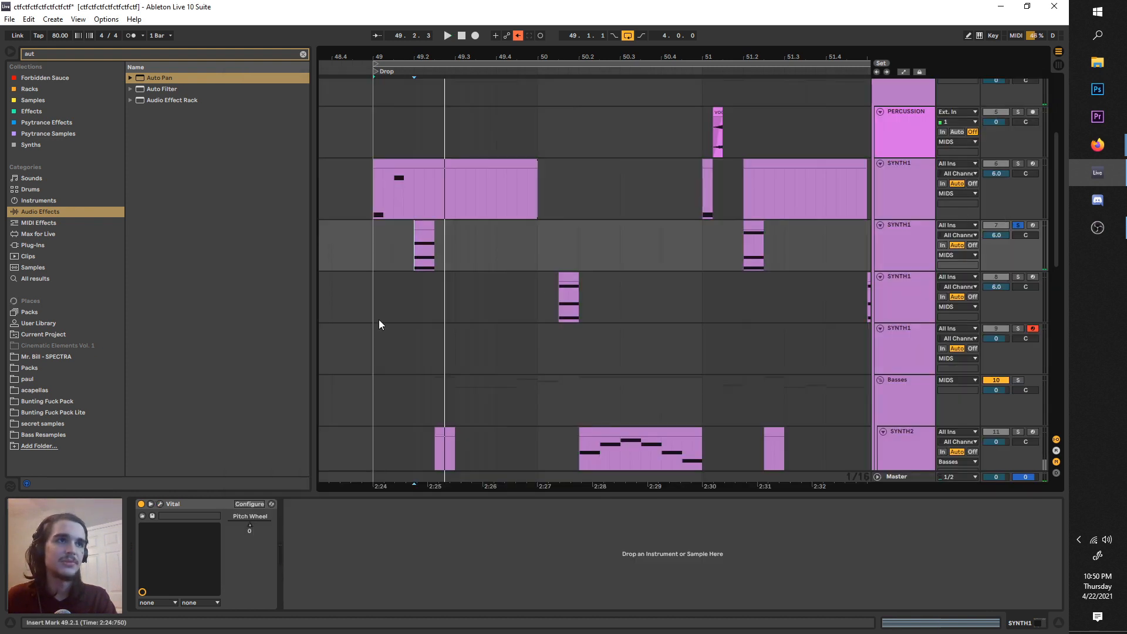
- Search the audio effects for "rev", add Reverb after Vital on the second SYNTH1 track, and play the chord in the mix
left_click(107, 54)
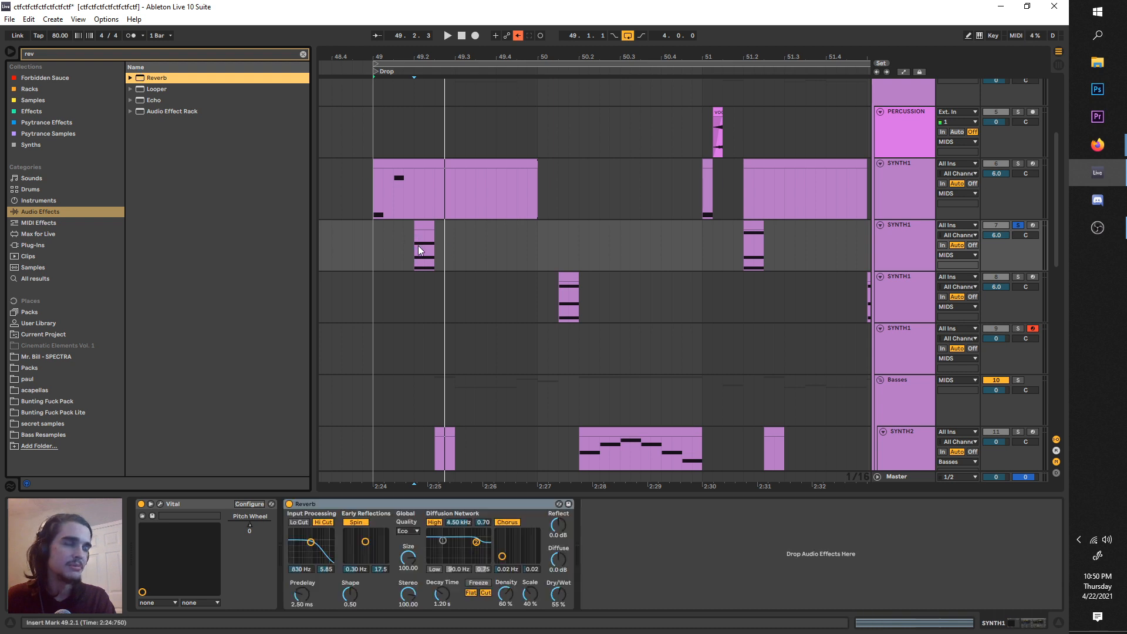
key("space")
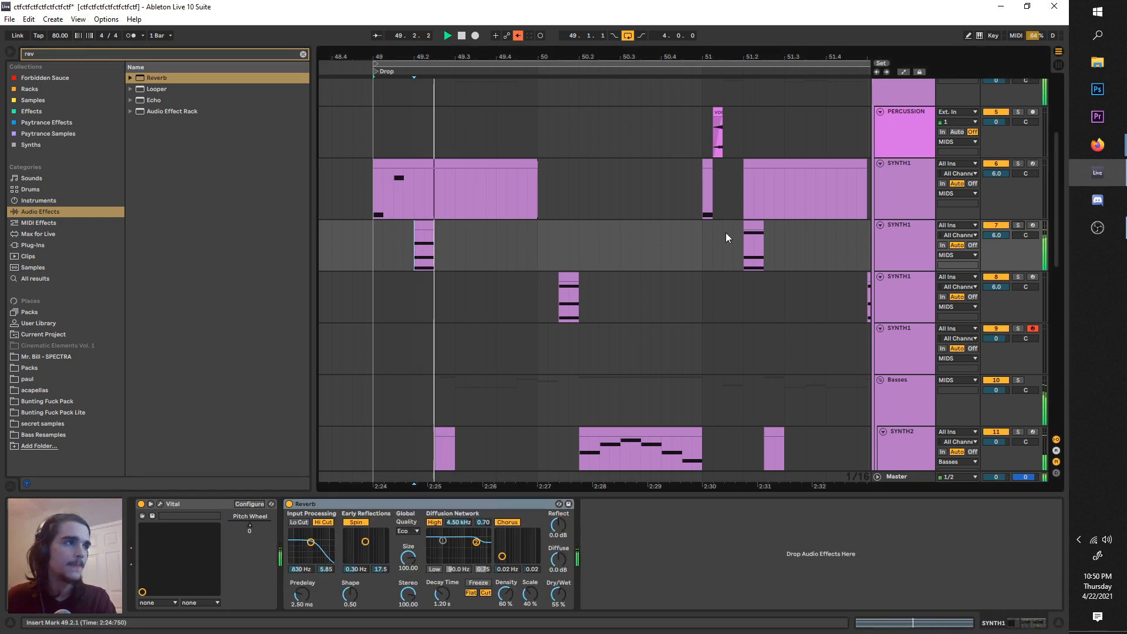
left_click(374, 227)
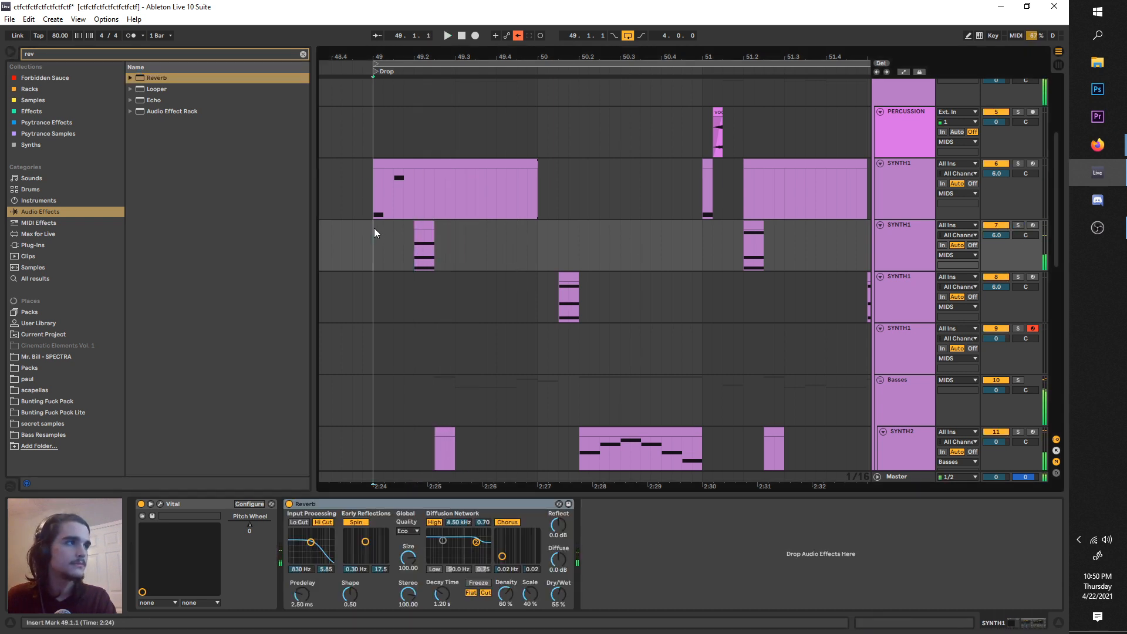
- Solo the second SYNTH1 track and audition its chord clip at 49.2 with the Reverb on
left_click(1018, 225)
key("space")
key("space")
left_click(422, 248)
key("space")
key("space")
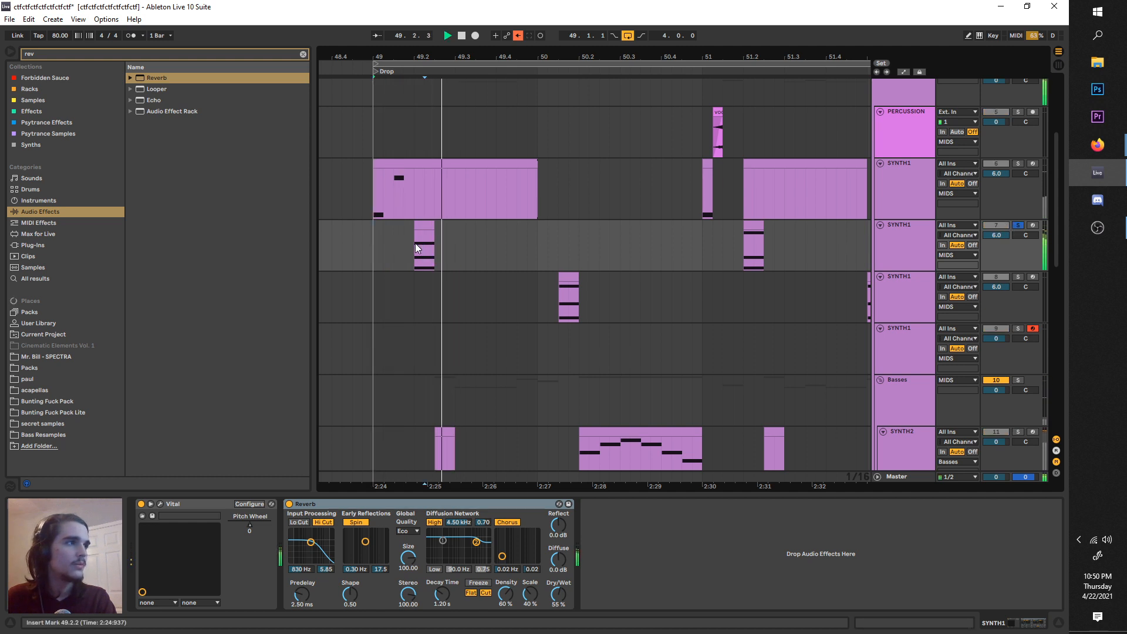
left_click(414, 243)
key("space")
- Compare the soloed chord with the Reverb bypassed and re-enabled
left_click(289, 505)
key("space")
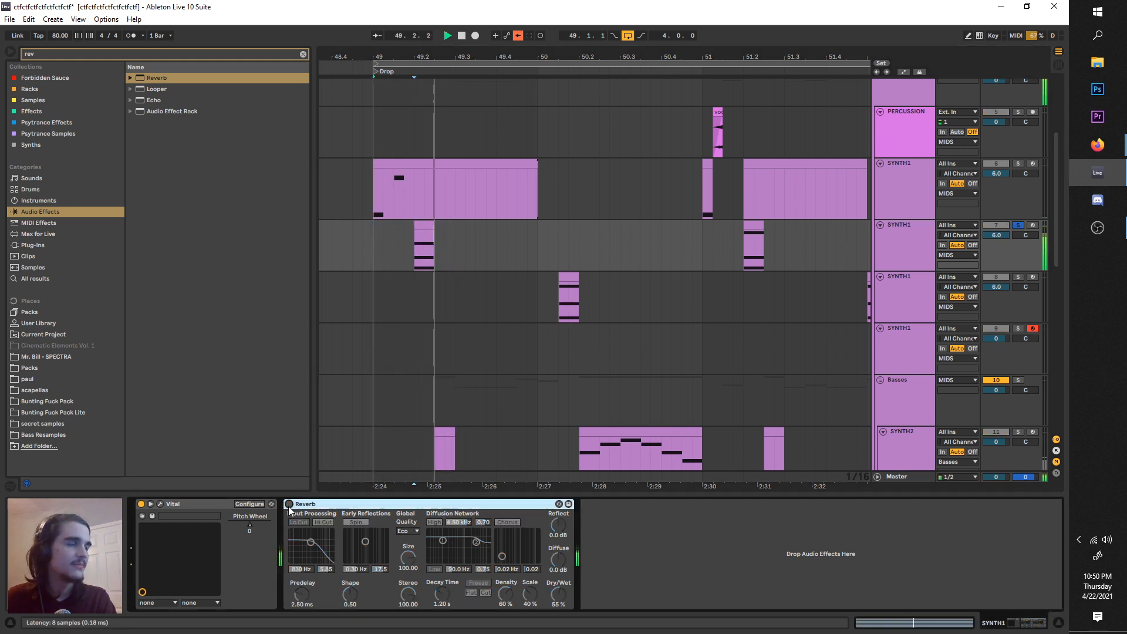
left_click(289, 505)
key("space")
key("space")
key("space")
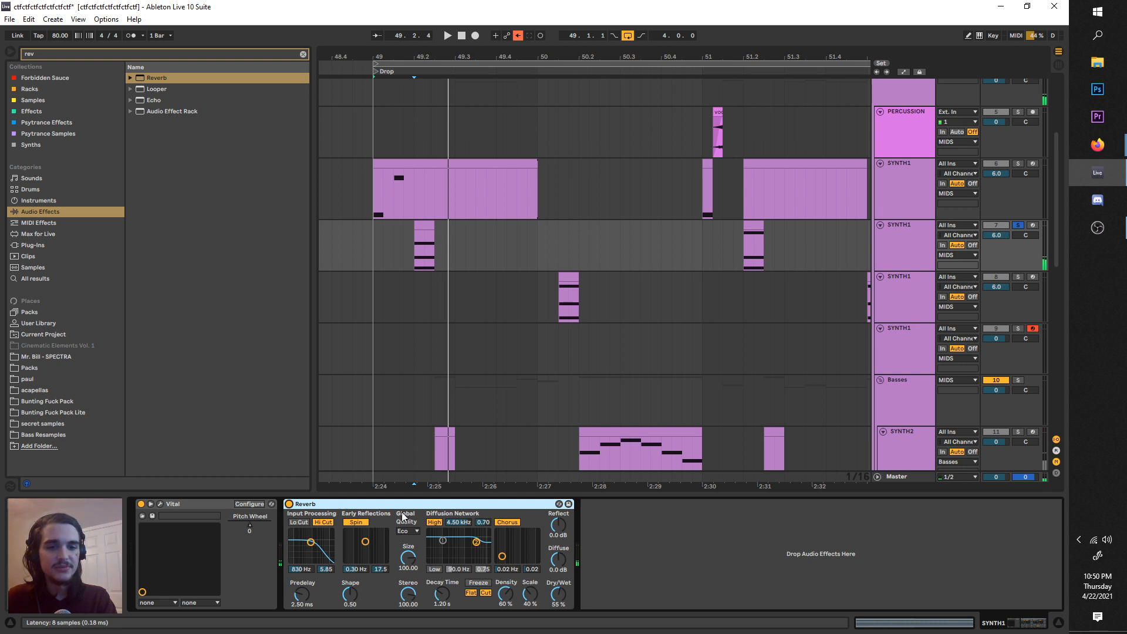
- Try the Reverb's High quality setting on the chord and return the quality to Eco
left_click(408, 531)
left_click(409, 551)
key("space")
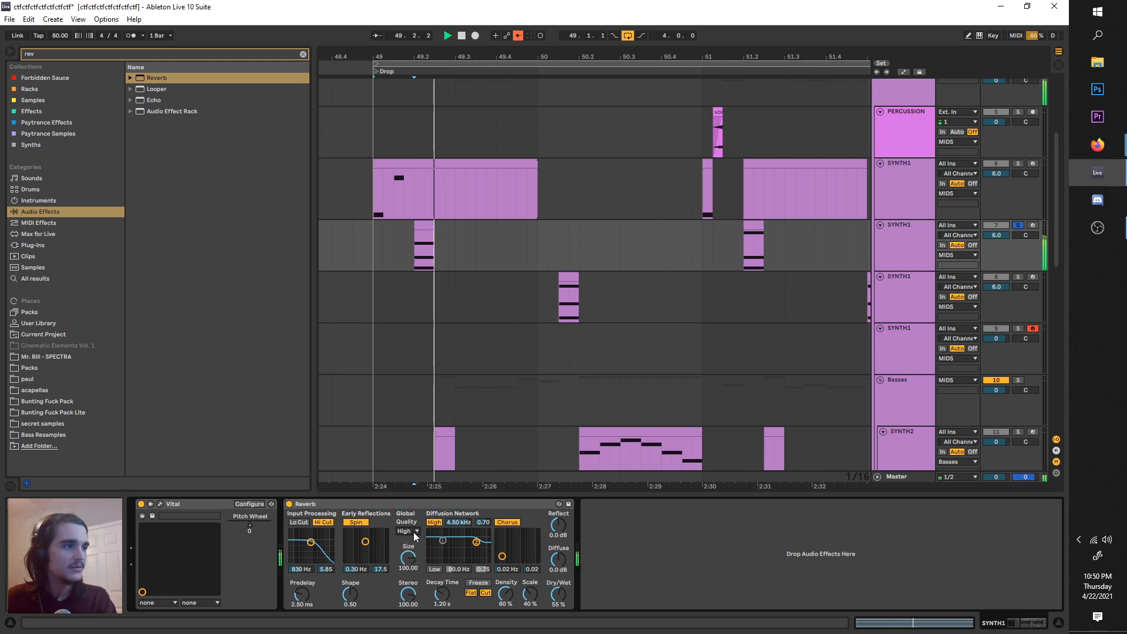
key("space")
key("space")
left_click(413, 540)
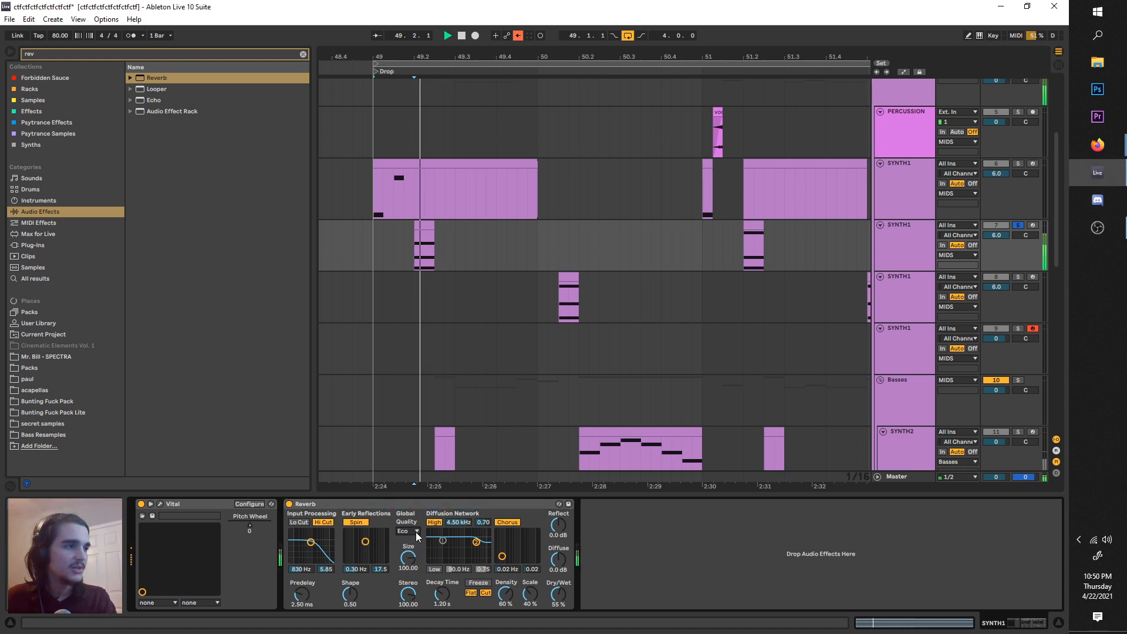
- Bypass and re-enable the Reverb at Eco quality while replaying the chord to compare its tail
left_click(290, 504)
key("space")
key("space")
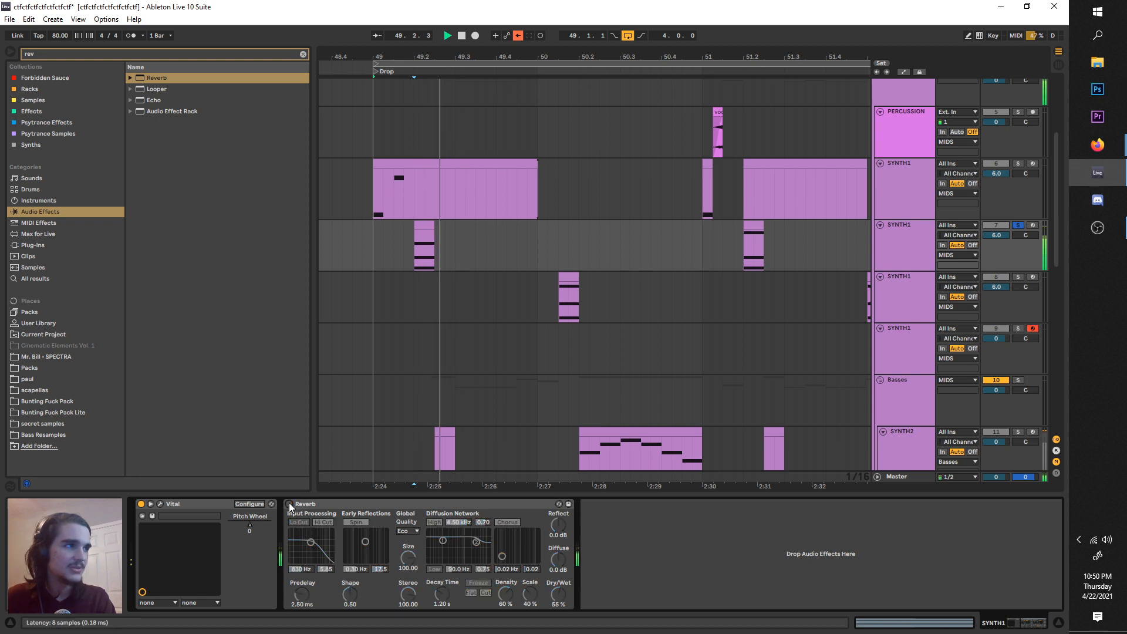
left_click(290, 504)
key("space")
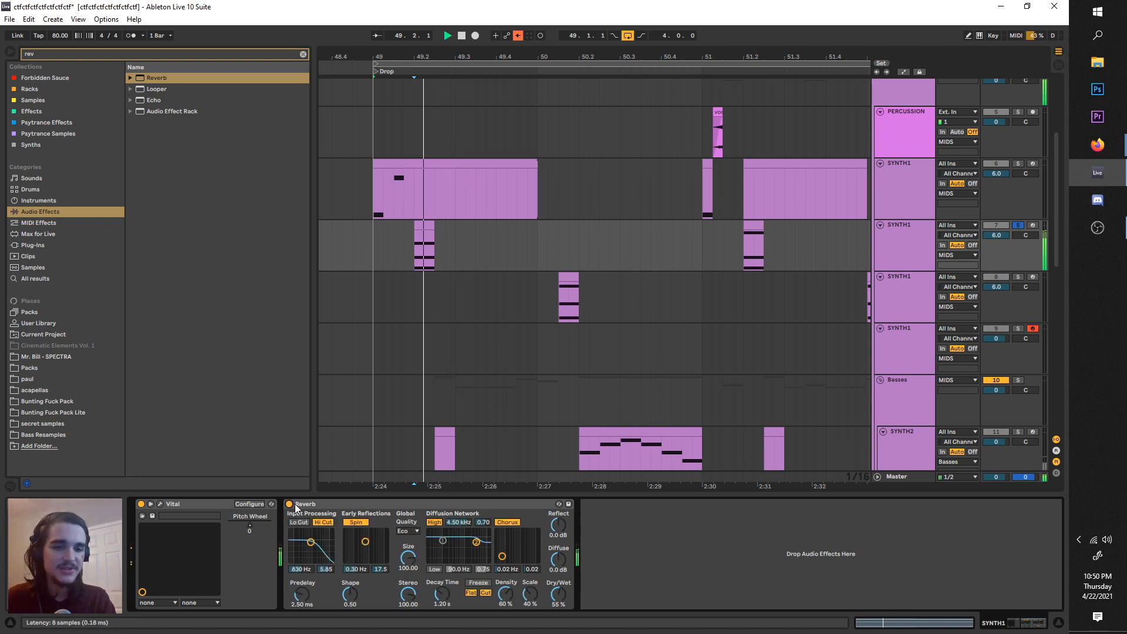
key("space")
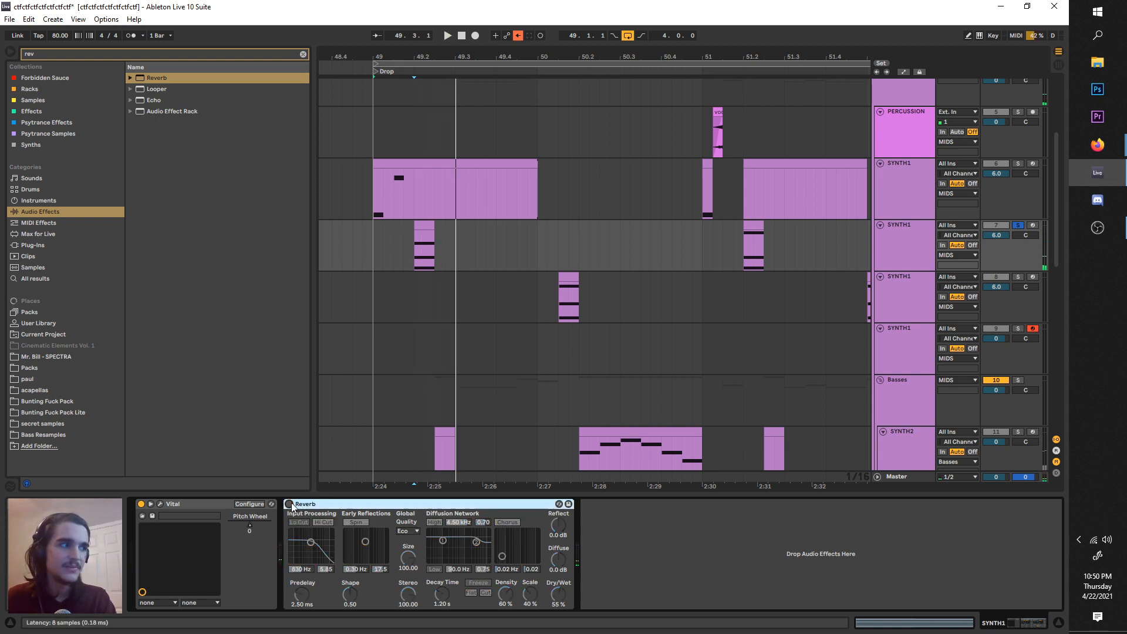
key("space")
- Solo the third SYNTH1 track and play its chord clip in bar 50
left_click(993, 279)
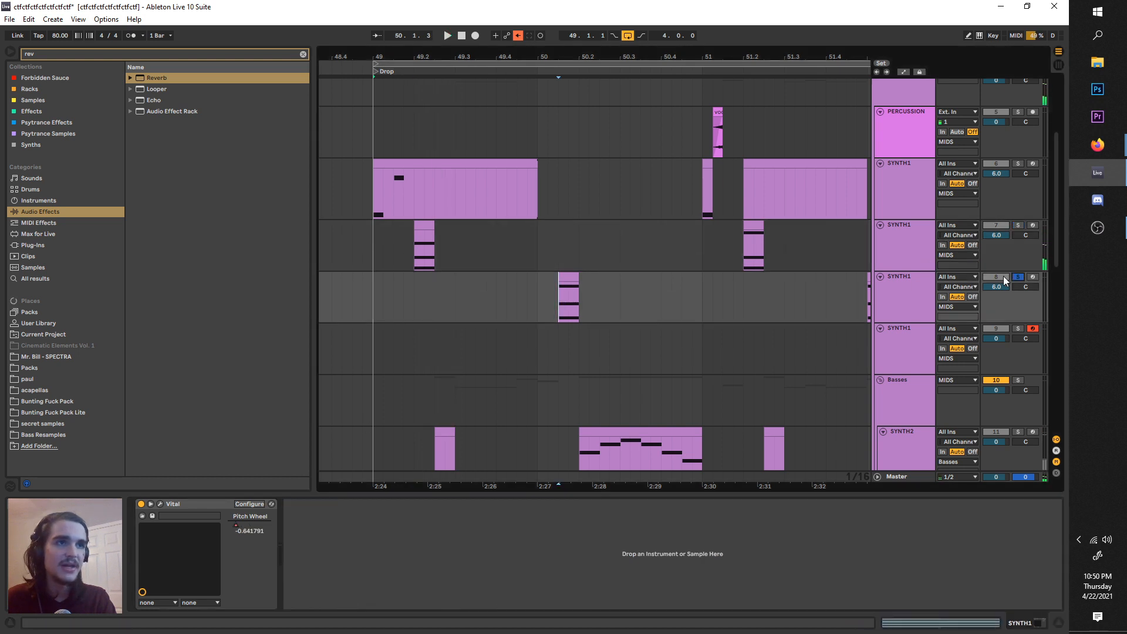
left_click(912, 285)
key("space")
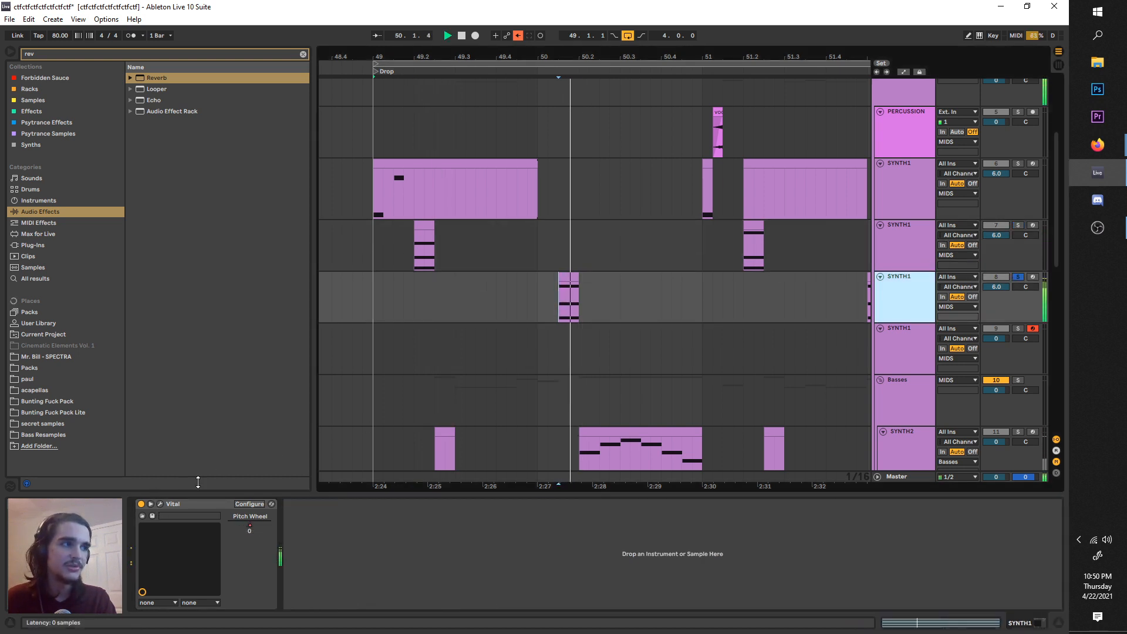
key("space")
- Solo the second SYNTH1 track, show its Vital Pitch Wheel automation, and play the chord with the overridden automation re-enabled
left_click(408, 267)
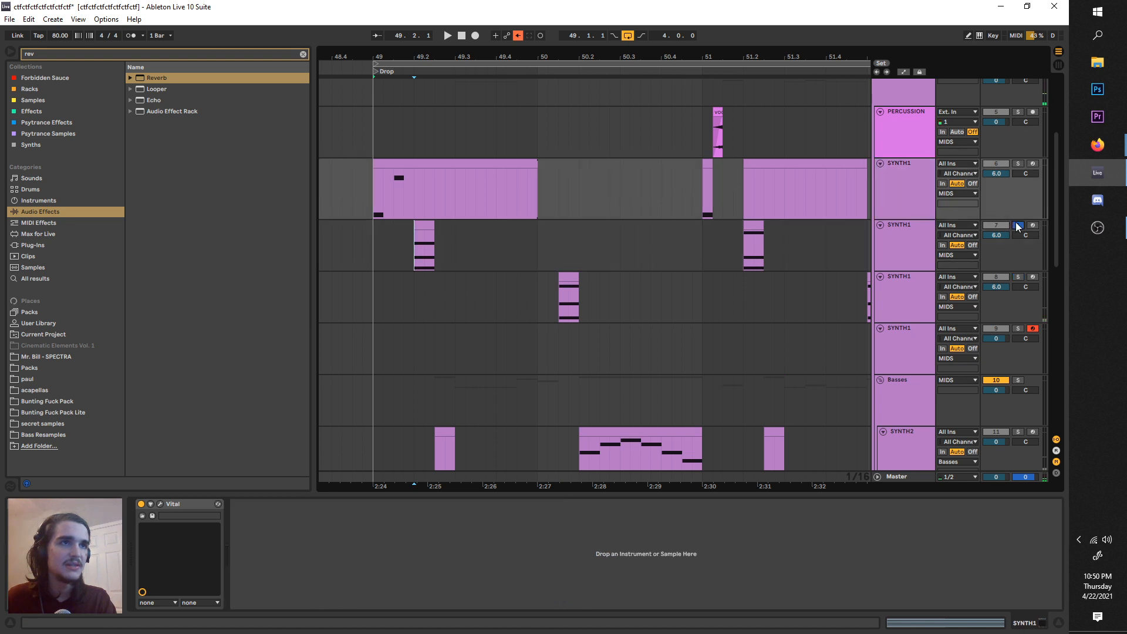
key("a")
left_click(920, 244)
left_click(895, 236)
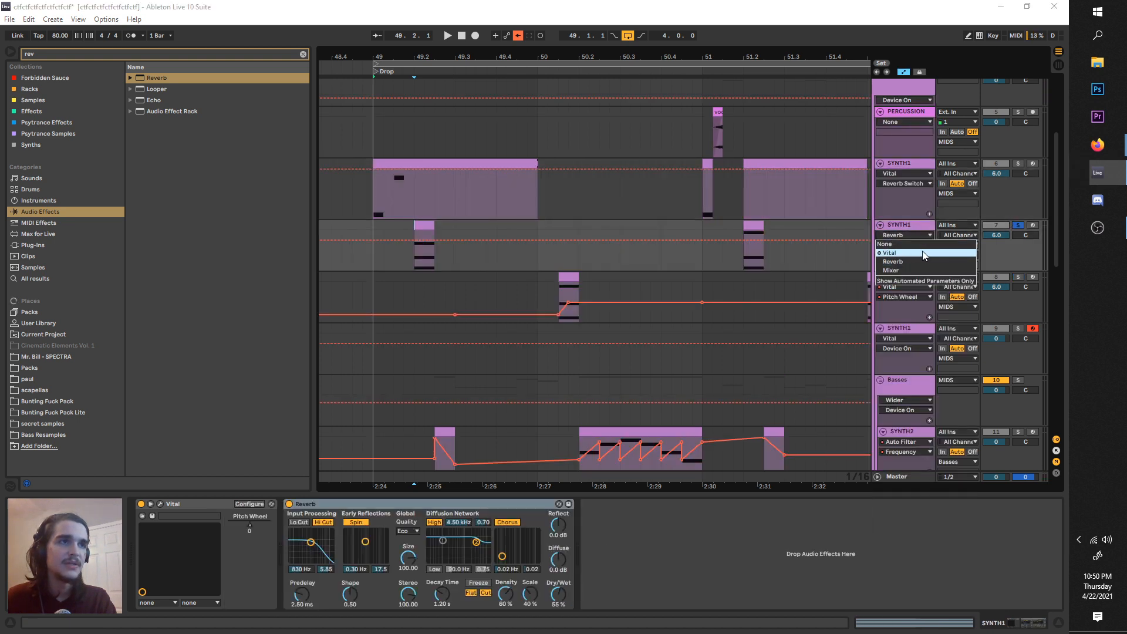
left_click(921, 253)
left_click(906, 245)
left_click(915, 262)
left_click(516, 35)
key("space")
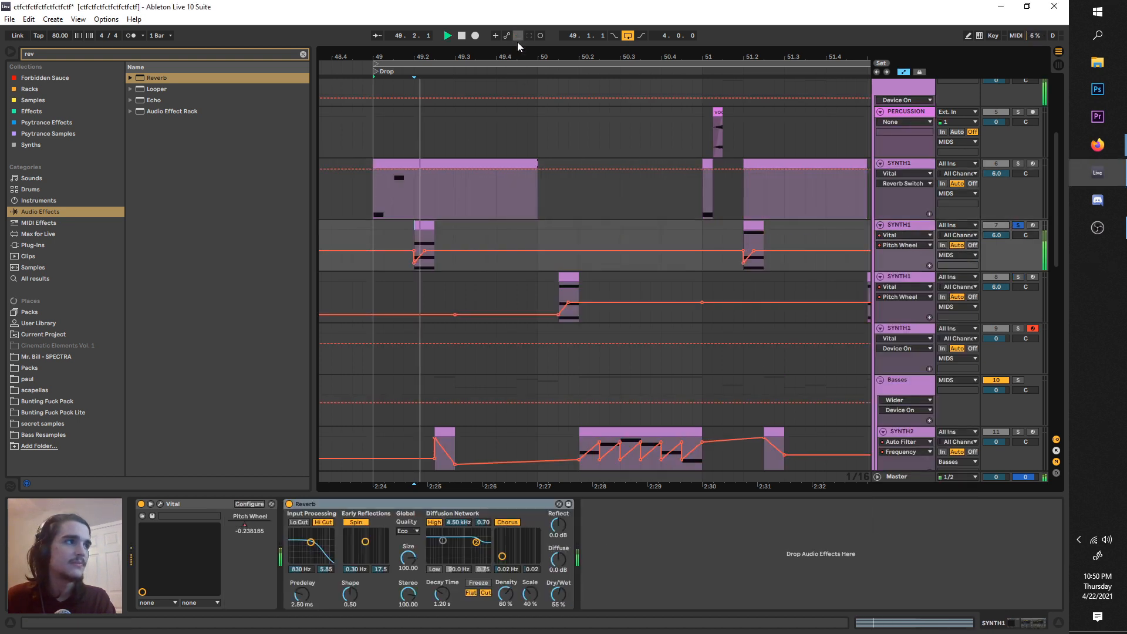
- Solo the third SYNTH1 track, play its chord with the Pitch Wheel automation, and open its Vital instance
left_click(559, 238)
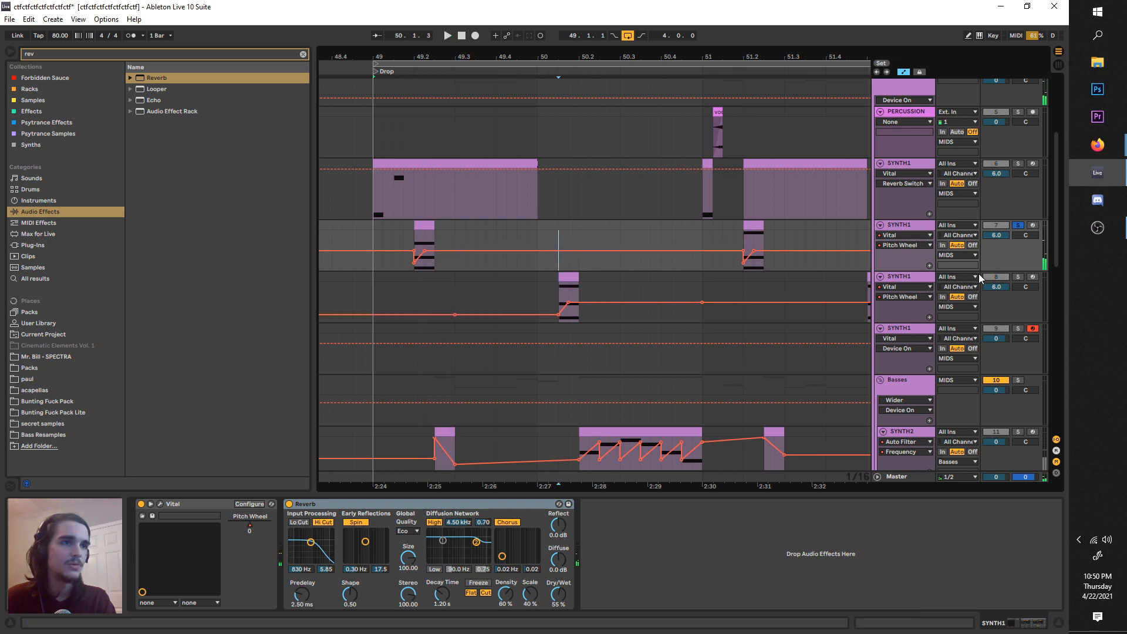
left_click(1017, 277)
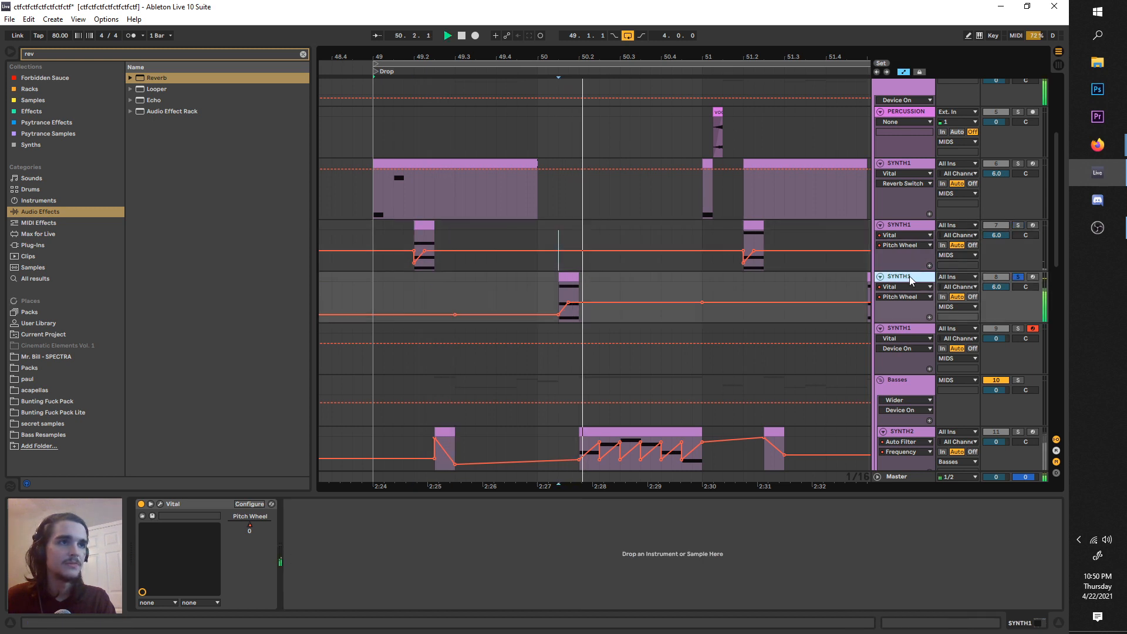
left_click(157, 506)
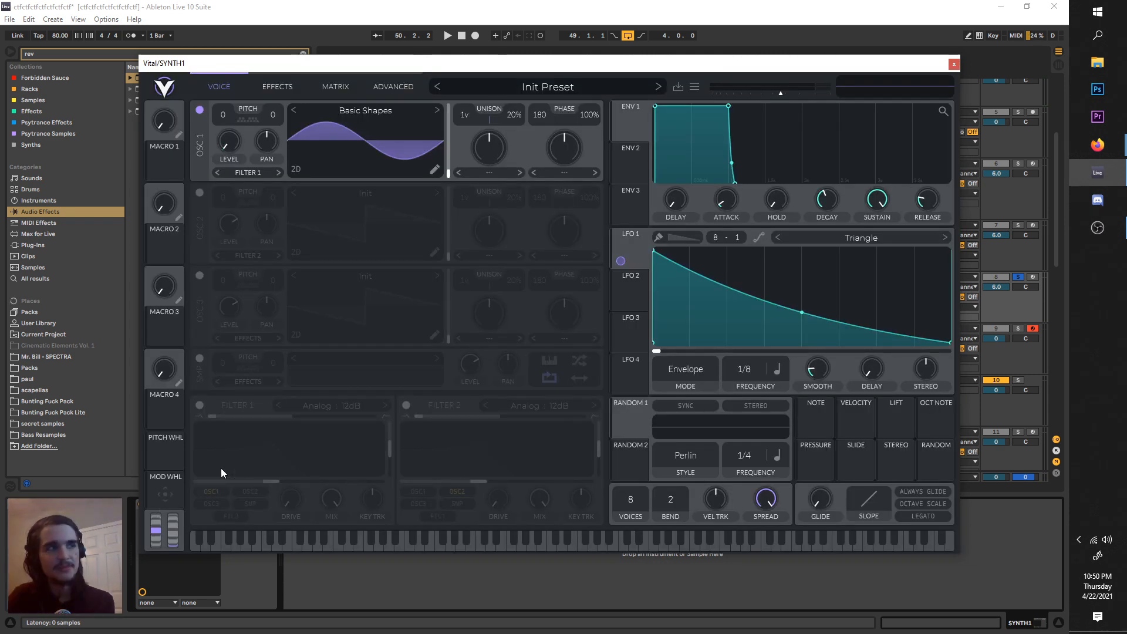
- Examine LFO 1's falling envelope shape in Vital while auditioning the third track's chord, and close the plugin window
left_click_drag(654, 252, 635, 225)
key("space")
key("space")
key("space")
key("space")
key("space")
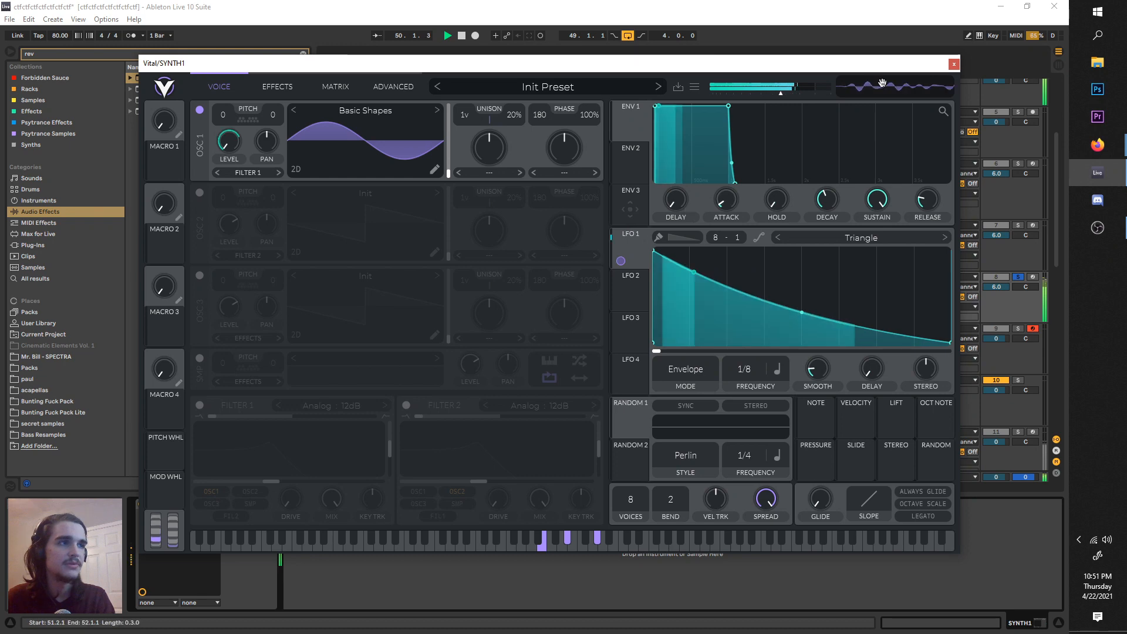
key("space")
left_click(954, 64)
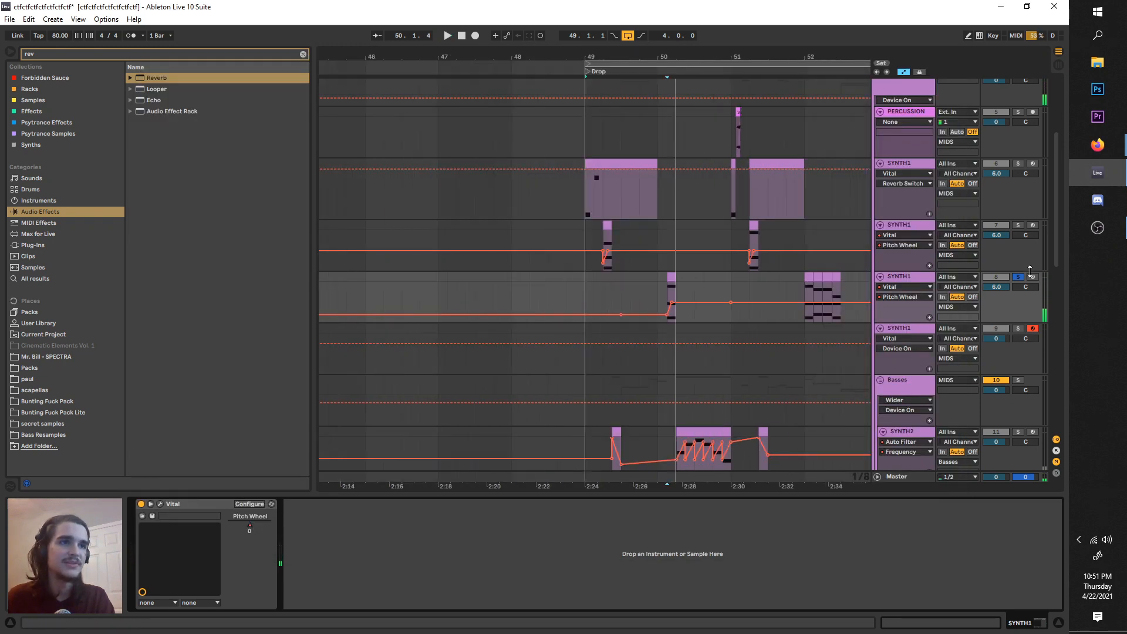
- Unsolo the third SYNTH1 track, solo KICKSNARE, and play the kick and snare pattern in bar 49
left_click(1015, 283)
left_click(1018, 277)
scroll(615, 243, "right", 1)
scroll(608, 252, "up", 5)
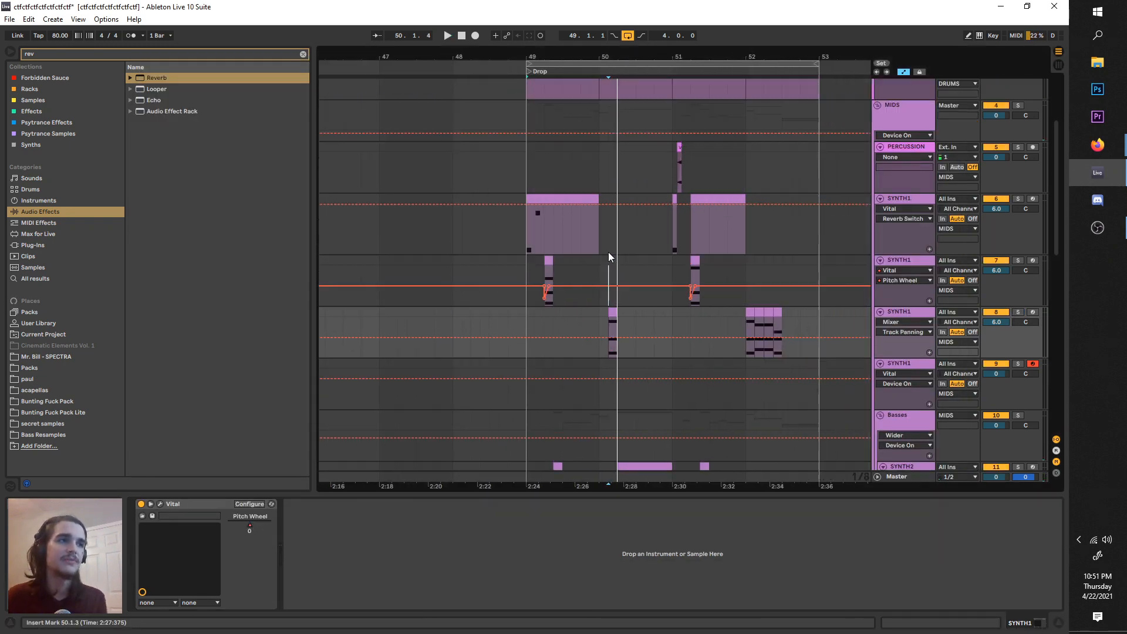
left_click(527, 164)
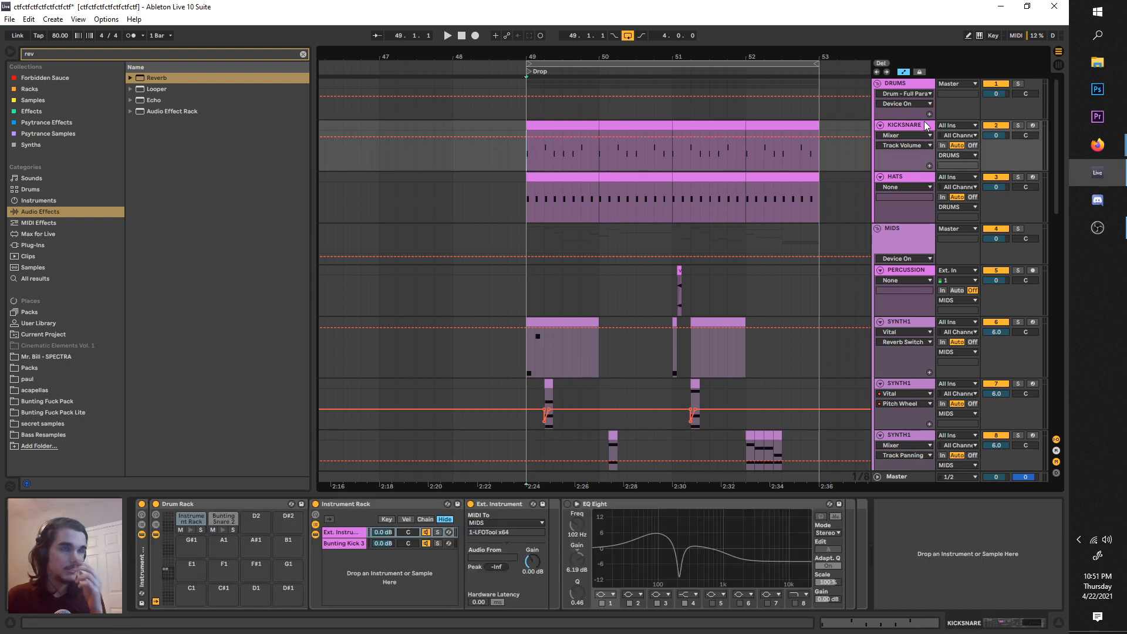
left_click(1018, 125)
key("plus")
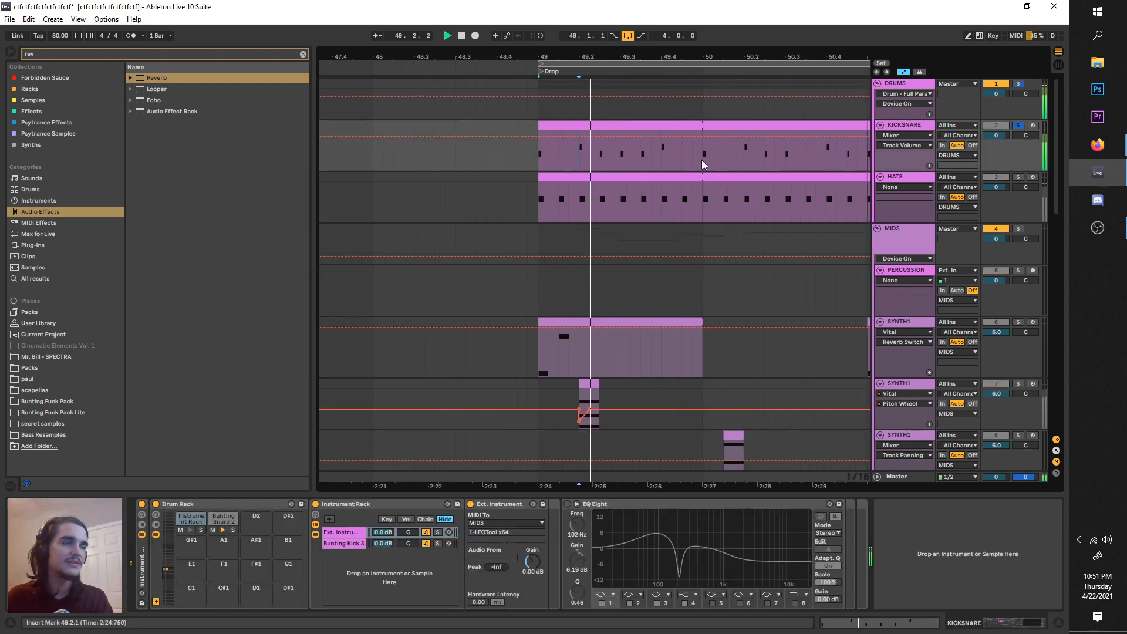
left_click(662, 155)
left_click(639, 155)
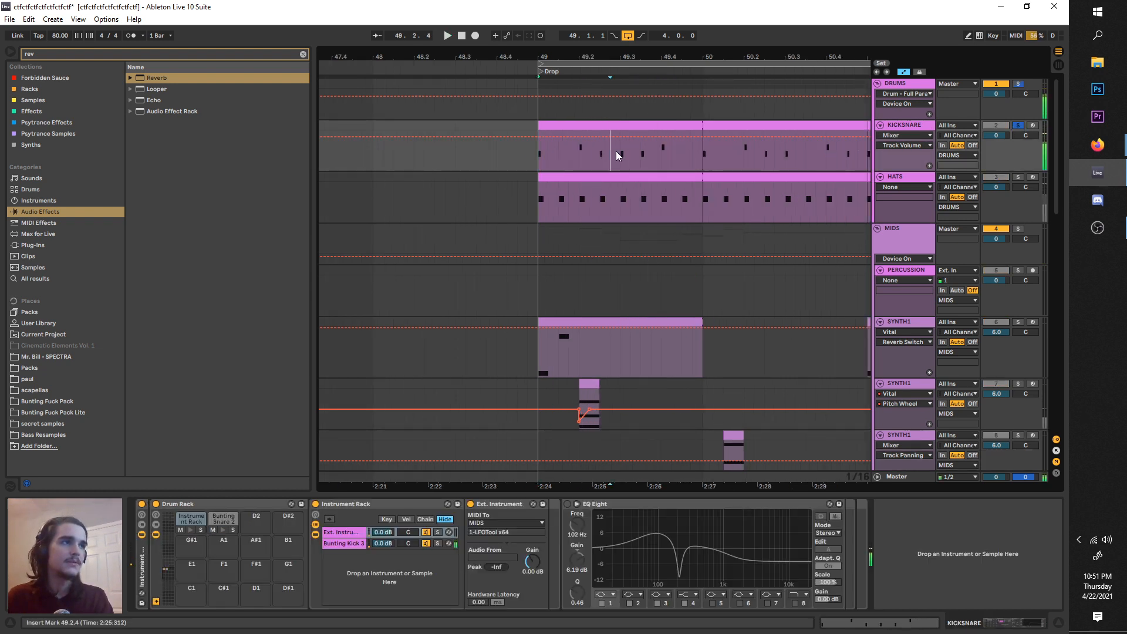
- Add the HATS track to the solo and play it together with KICKSNARE
key("space")
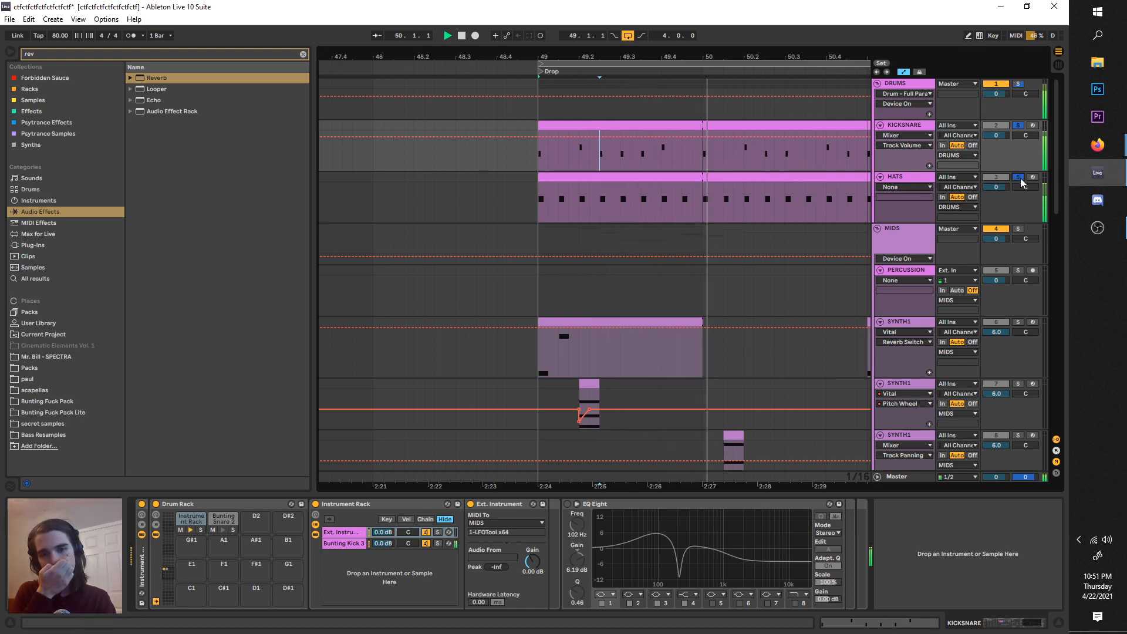
scroll(536, 214, "right", 3)
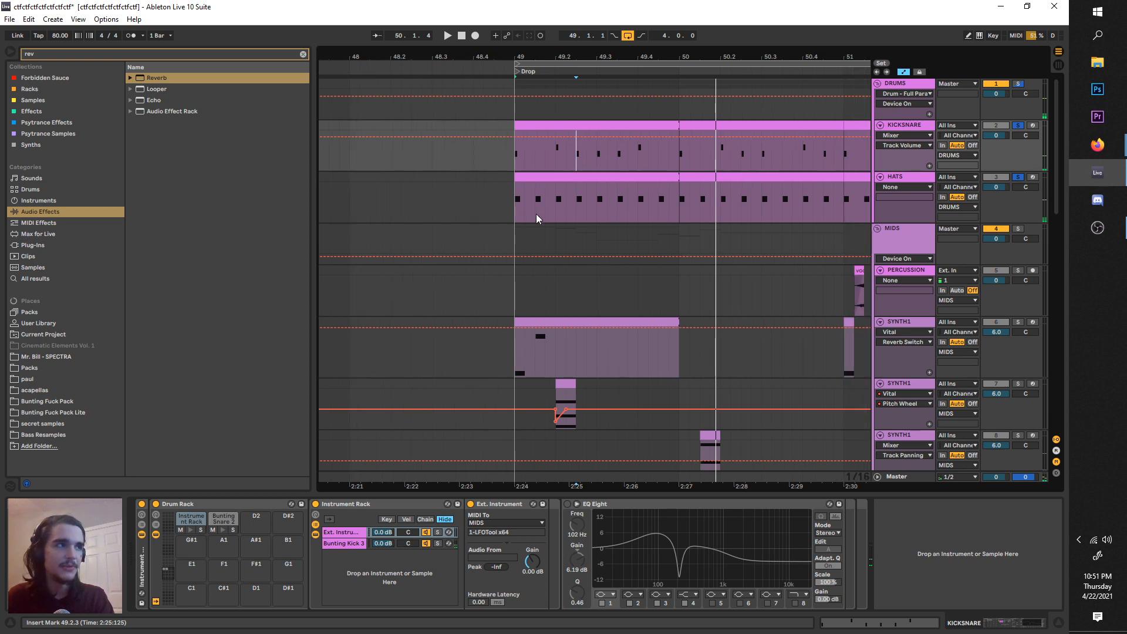
scroll(547, 217, "down", 2)
scroll(547, 217, "up", 5)
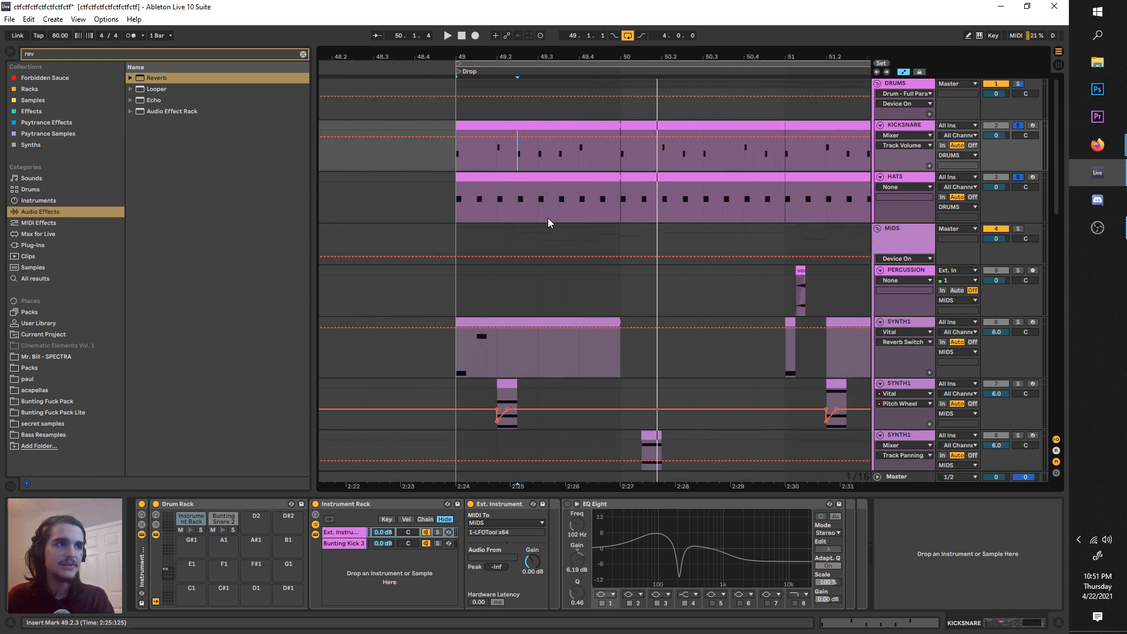
- Add PERCUSSION to the solo, play its vocal clip in bar 51, and inspect the clip and the track's Delay device
left_click(734, 287)
left_click(1018, 271)
key("space")
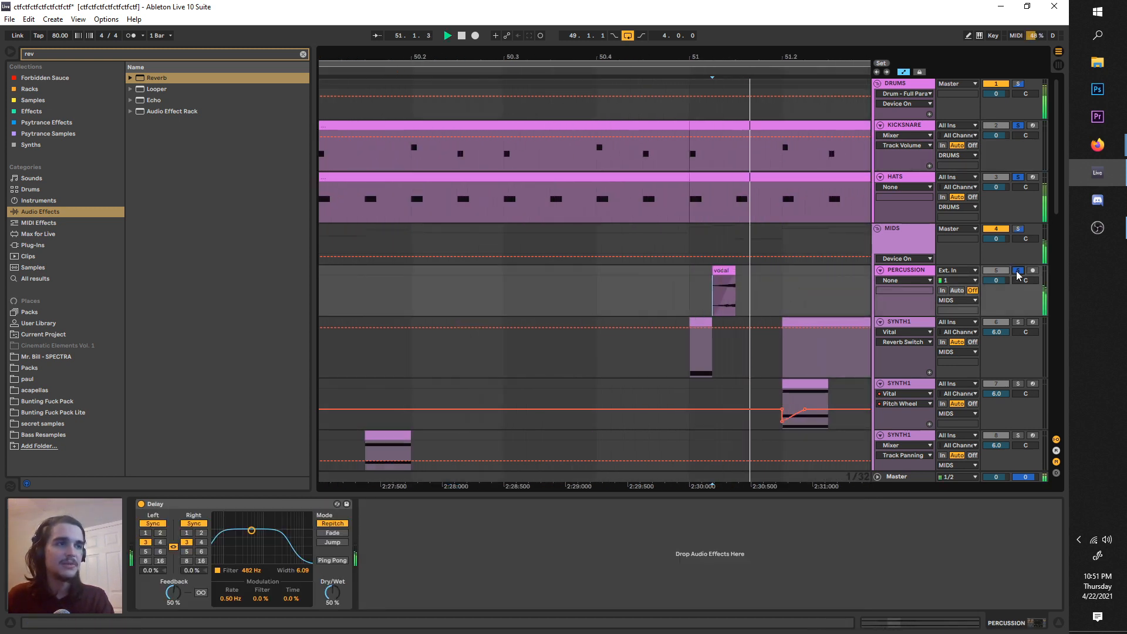
left_click(723, 290)
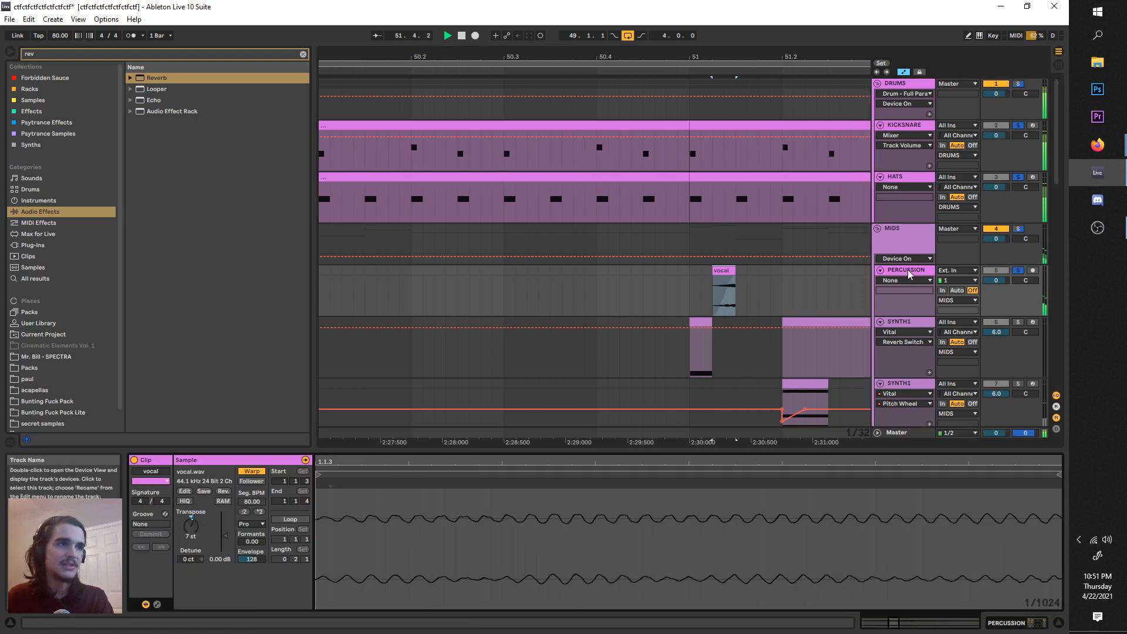
left_click(908, 272)
scroll(472, 364, "down", 5)
key("space")
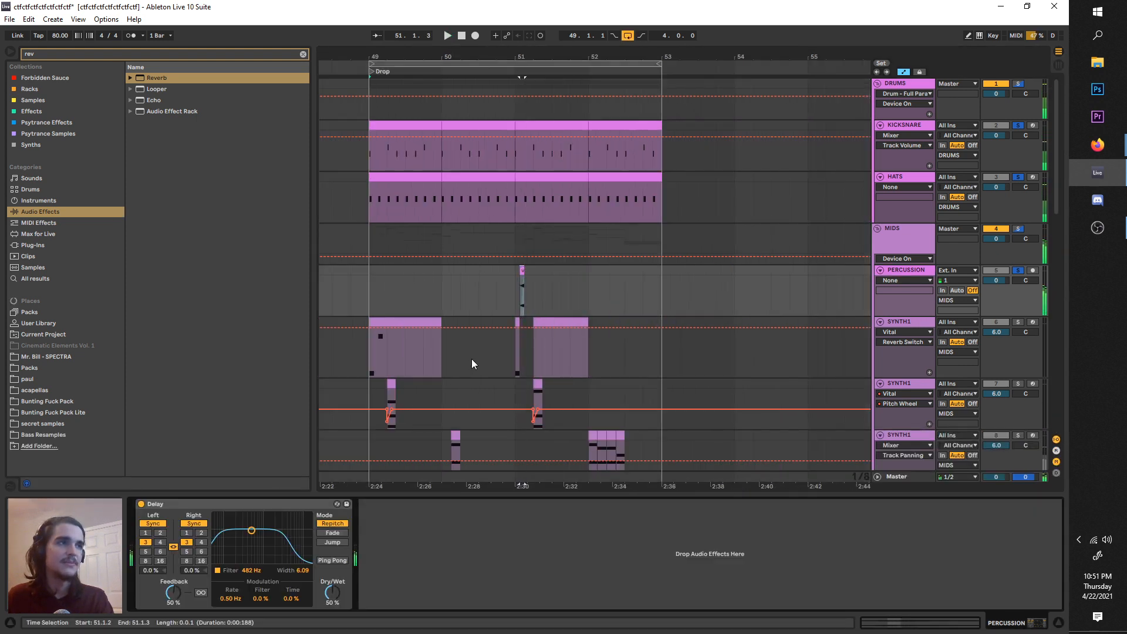
- Copy bars 51 and 52 of the KICKSNARE and HATS clips and paste them at bar 57
left_click(463, 64)
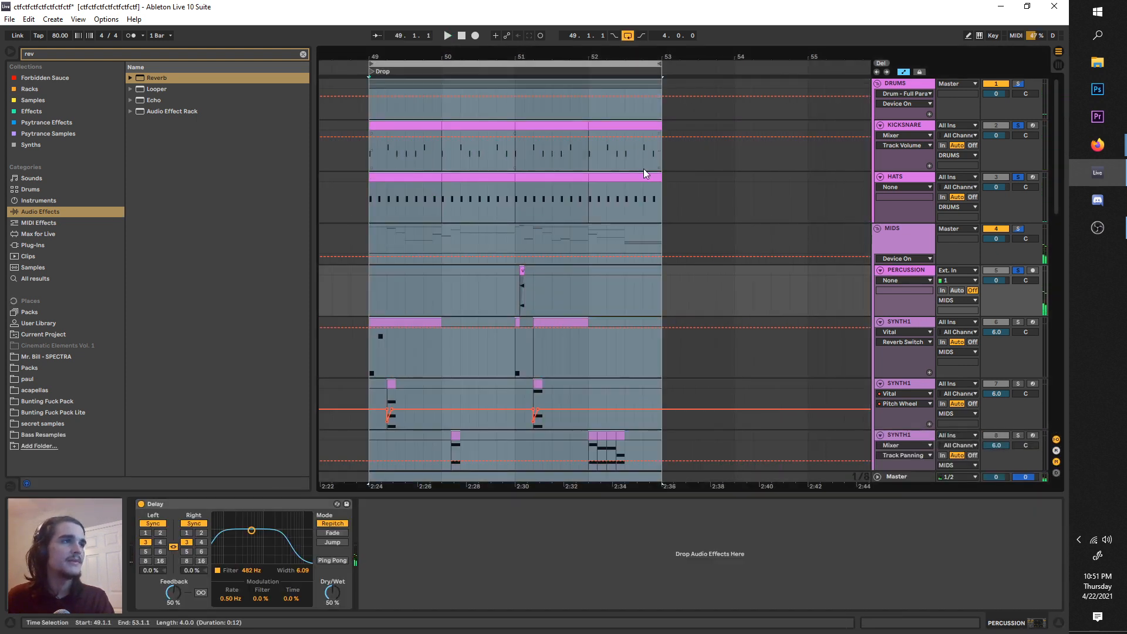
left_click_drag(644, 168, 510, 125)
scroll(480, 70, "down", 5)
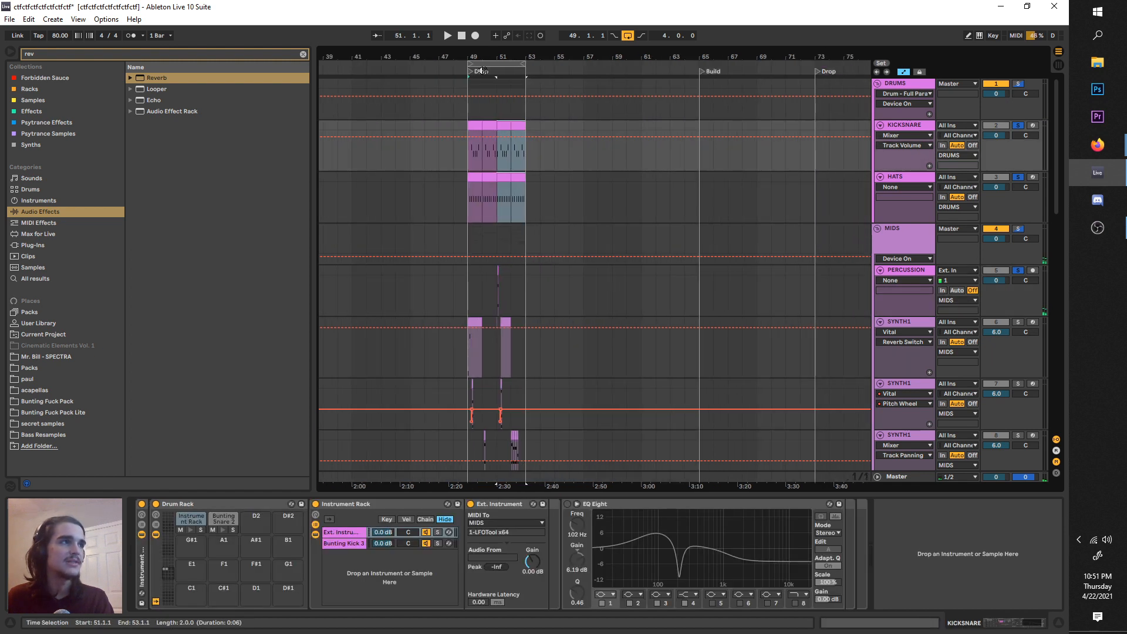
left_click_drag(480, 69, 582, 69)
left_click(585, 124)
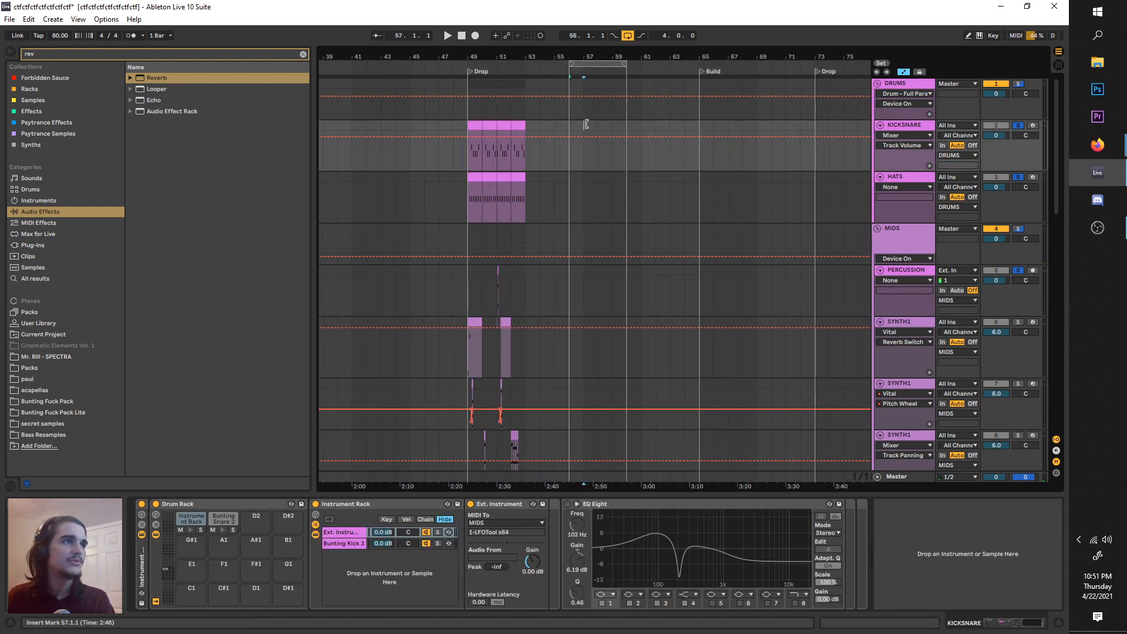
key("ctrl+v")
- Loop bars 49 to 53 again and play the drop from bar 49 with the first SYNTH1 track soloed
scroll(571, 59, "up", 4)
left_click_drag(674, 63, 393, 207)
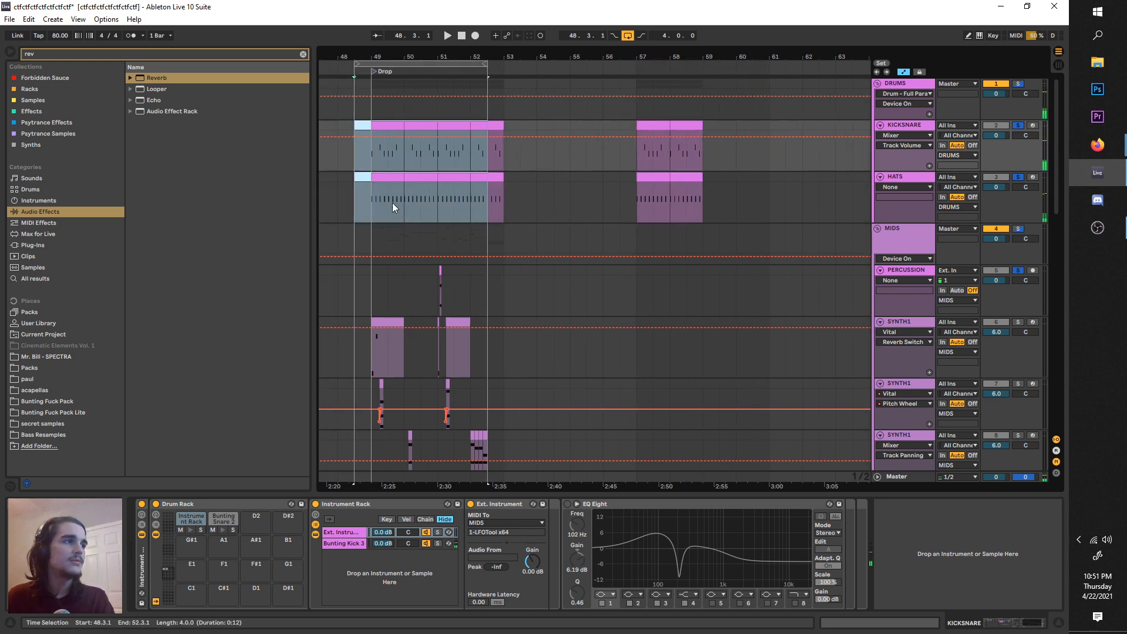
left_click_drag(414, 63, 432, 63)
scroll(405, 205, "up", 4)
scroll(408, 220, "down", 5)
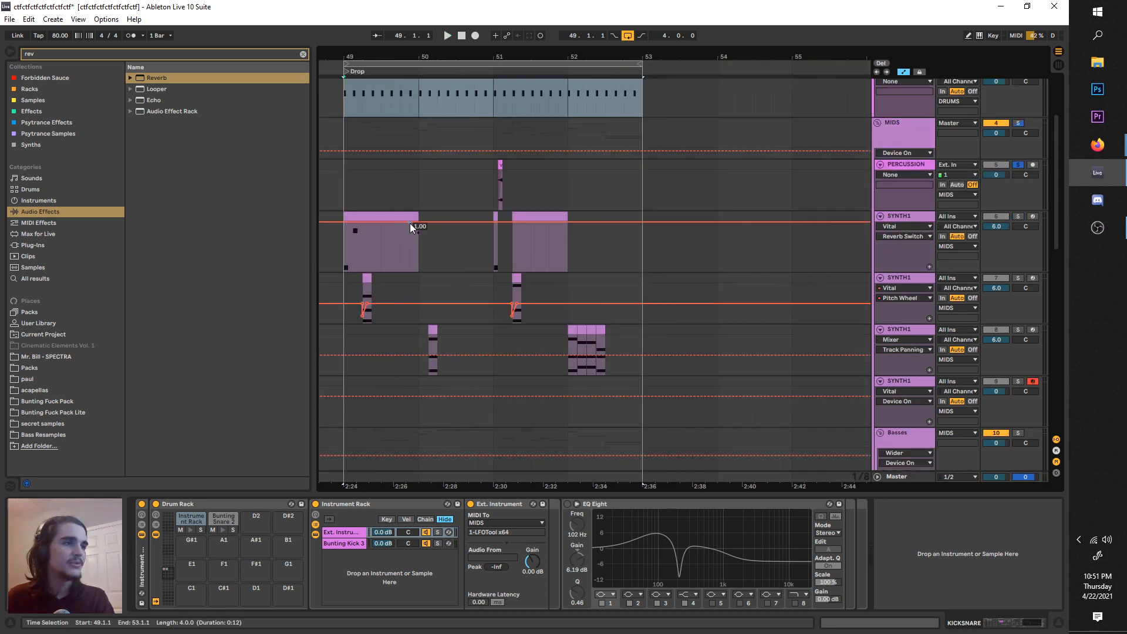
key("space")
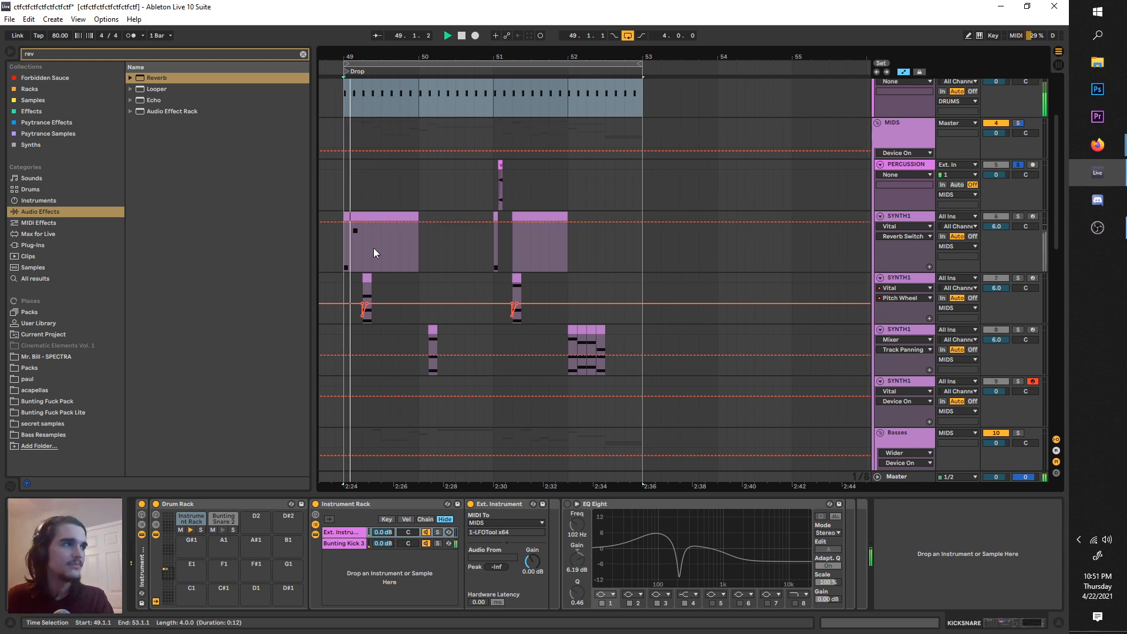
left_click(1022, 216)
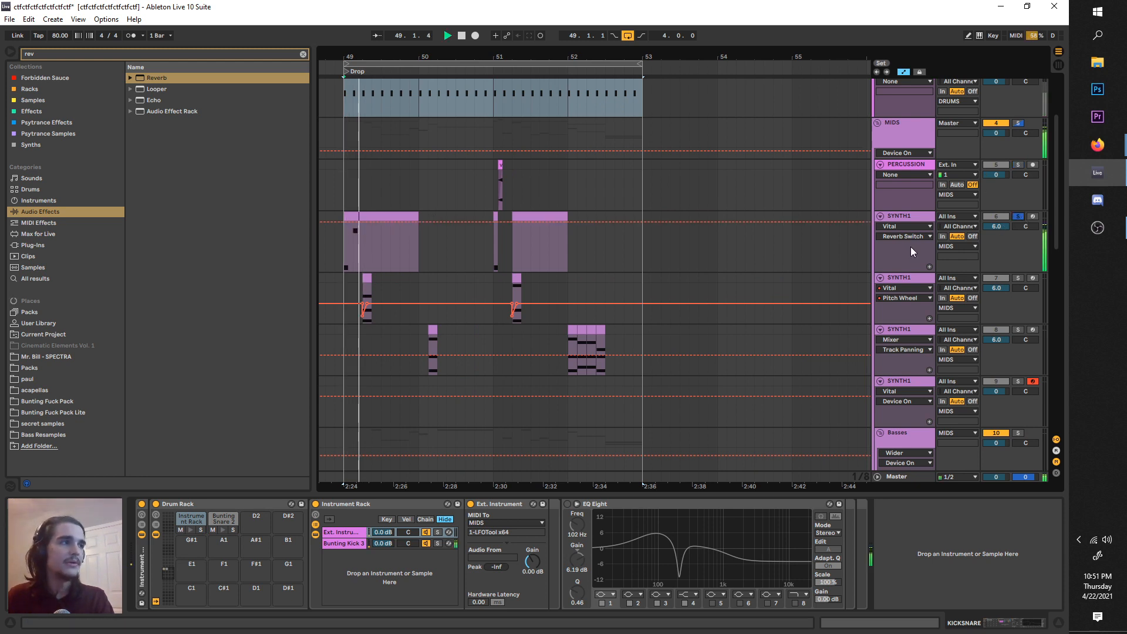
scroll(339, 304, "up", 3)
scroll(395, 302, "left", 1)
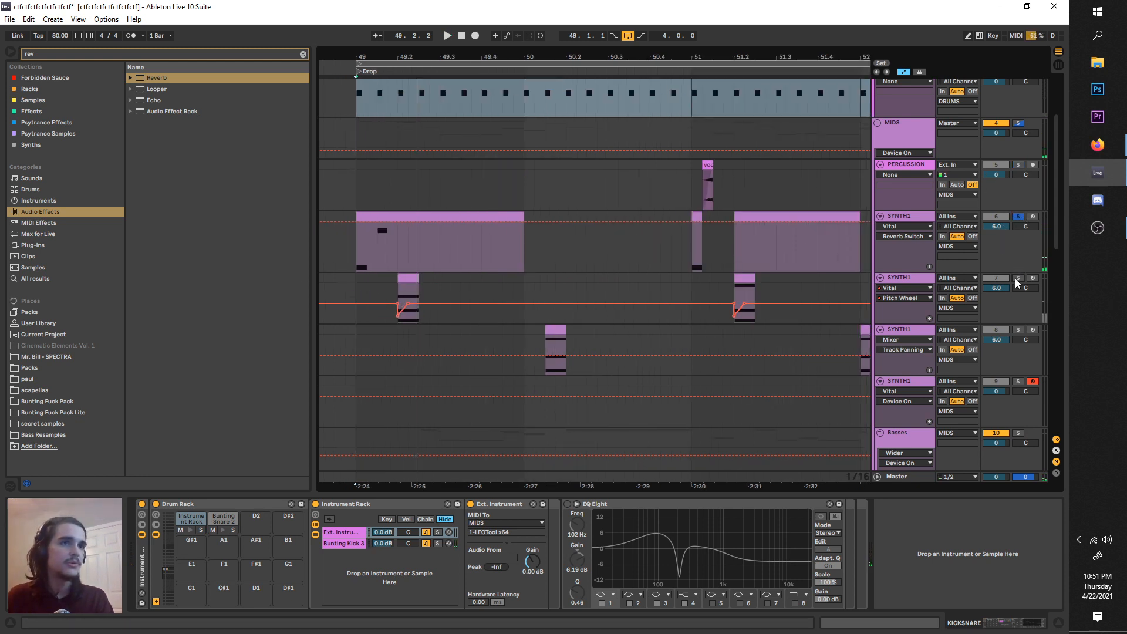
- Audition the second SYNTH1 clip at 49.2 and the SYNTH2 bass clip at 49.3, soloing the SYNTH2 track and the Basses group
left_click(405, 299)
scroll(405, 296, "down", 10)
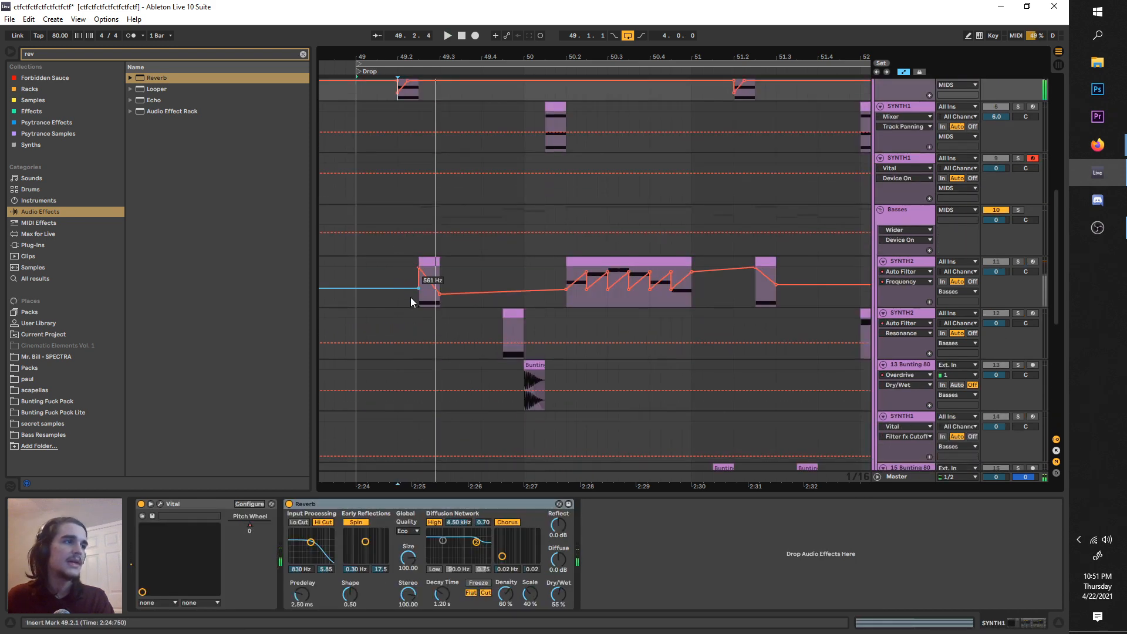
left_click(1018, 332)
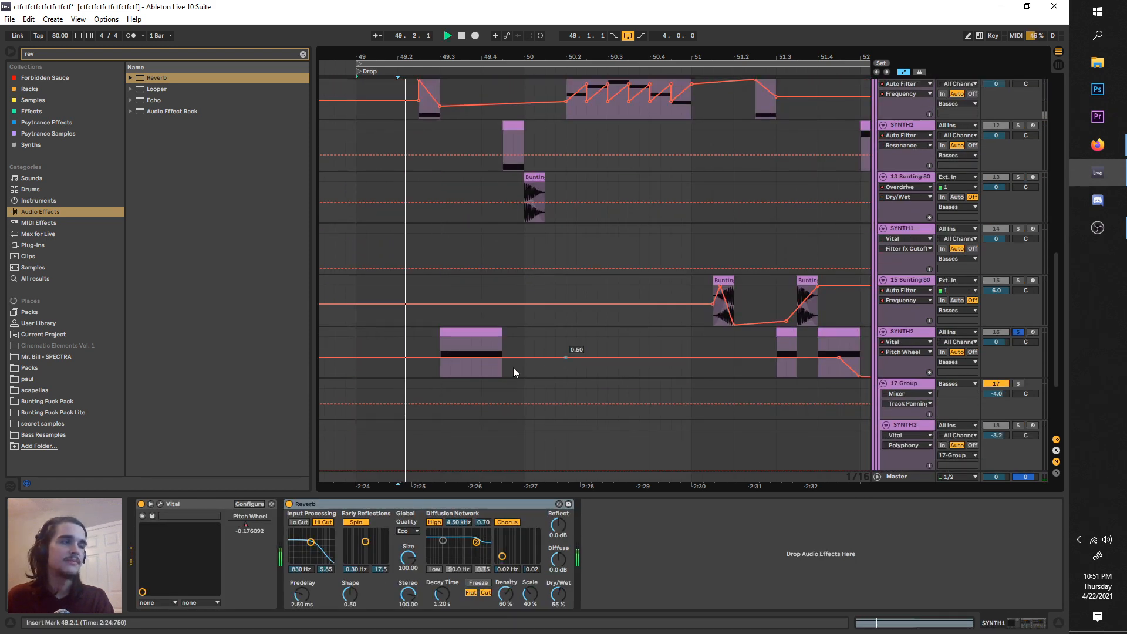
left_click(442, 369)
key("space")
scroll(1045, 130, "up", 2)
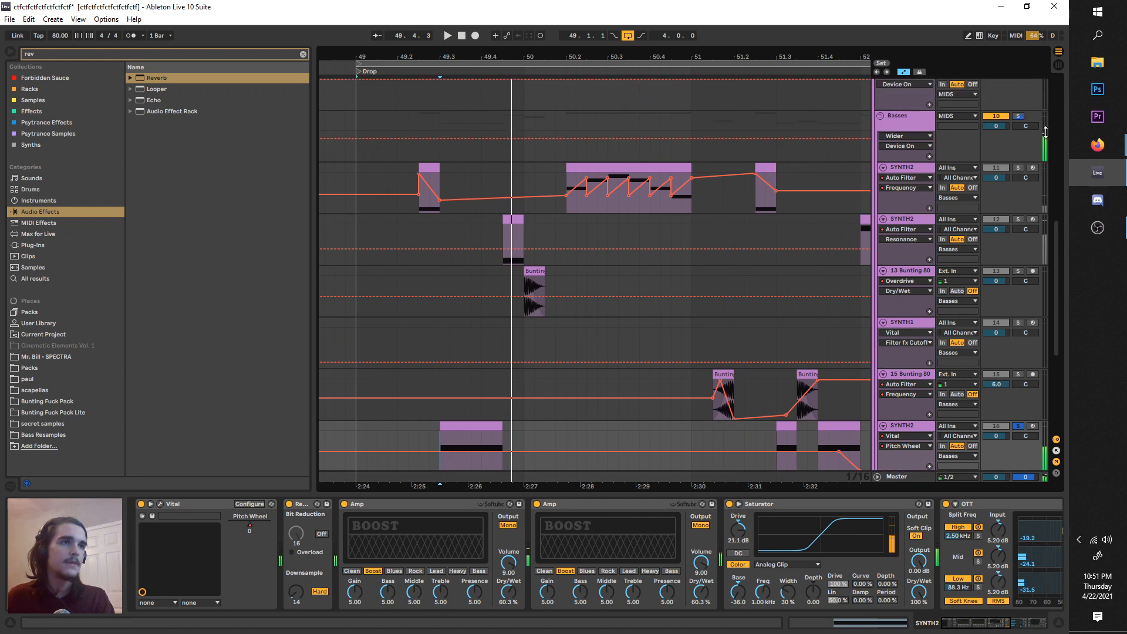
key("space")
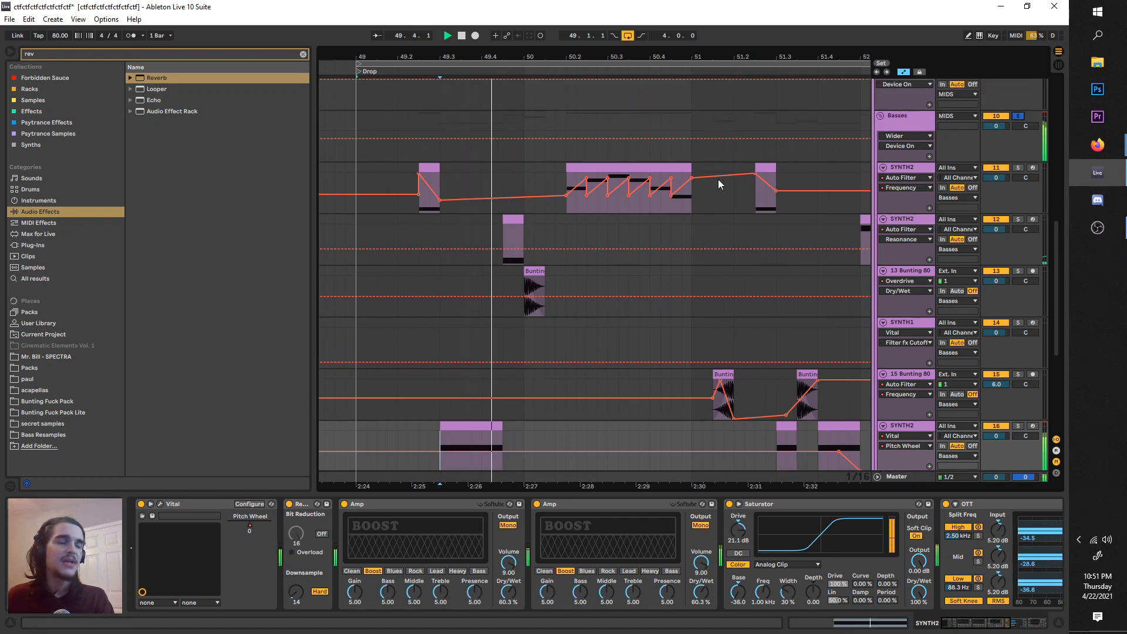
key("space")
- Move the loop to the pasted drum clips, shorten it to bars 57 and 58, and clear all solos
scroll(714, 297, "up", 2)
scroll(714, 297, "down", 2)
scroll(629, 266, "up", 3)
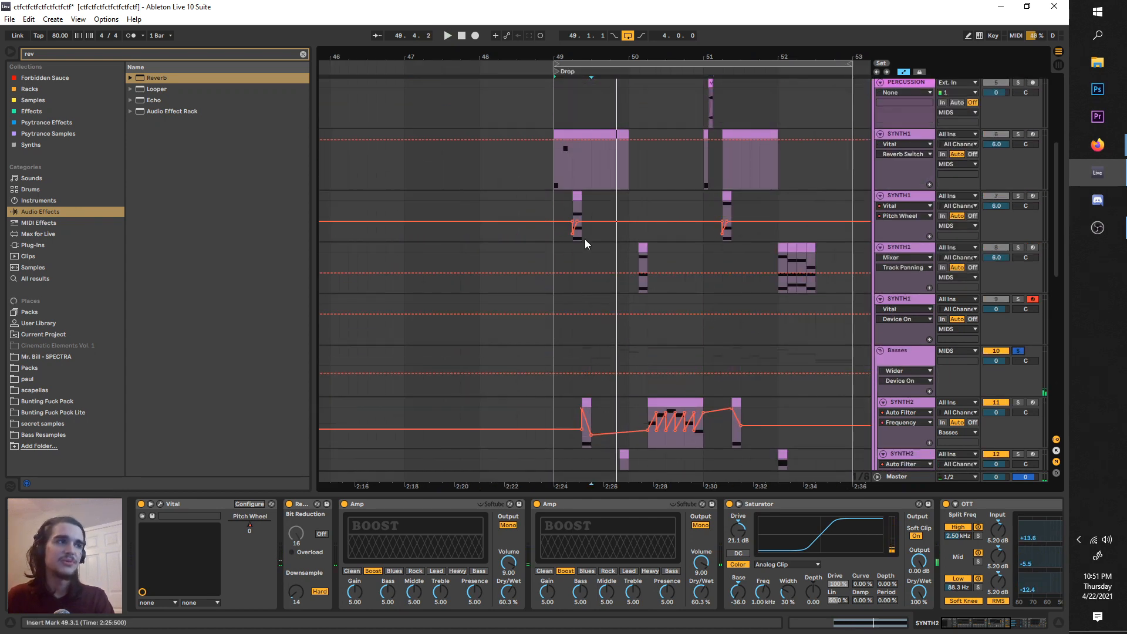
scroll(588, 236, "right", 3)
scroll(588, 239, "up", 3)
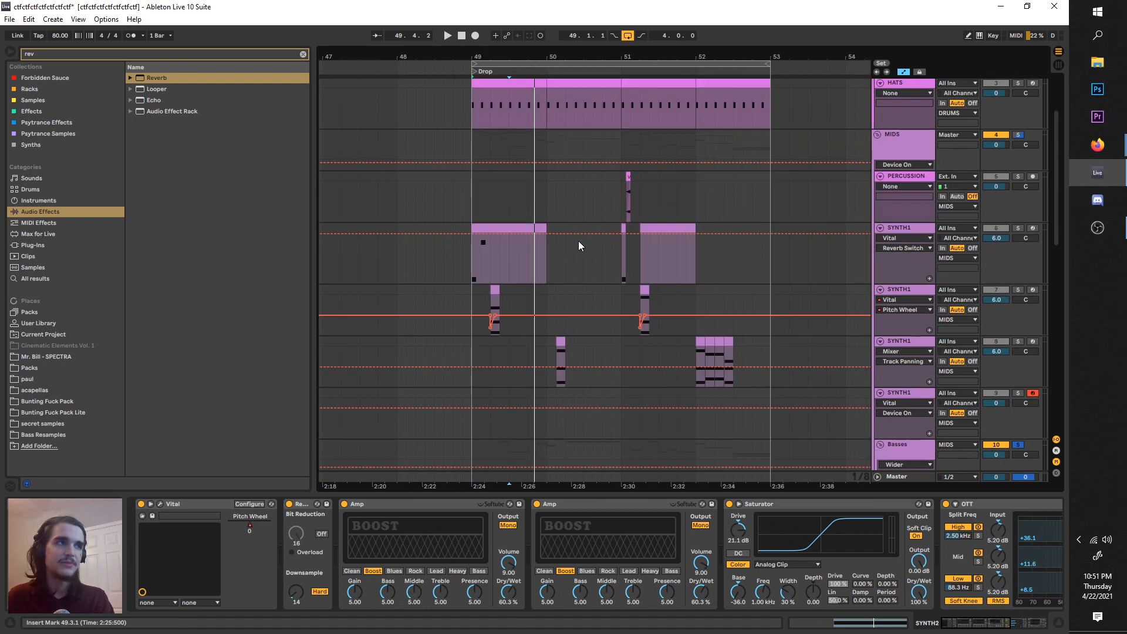
scroll(512, 264, "down", 2)
scroll(513, 263, "down", 4)
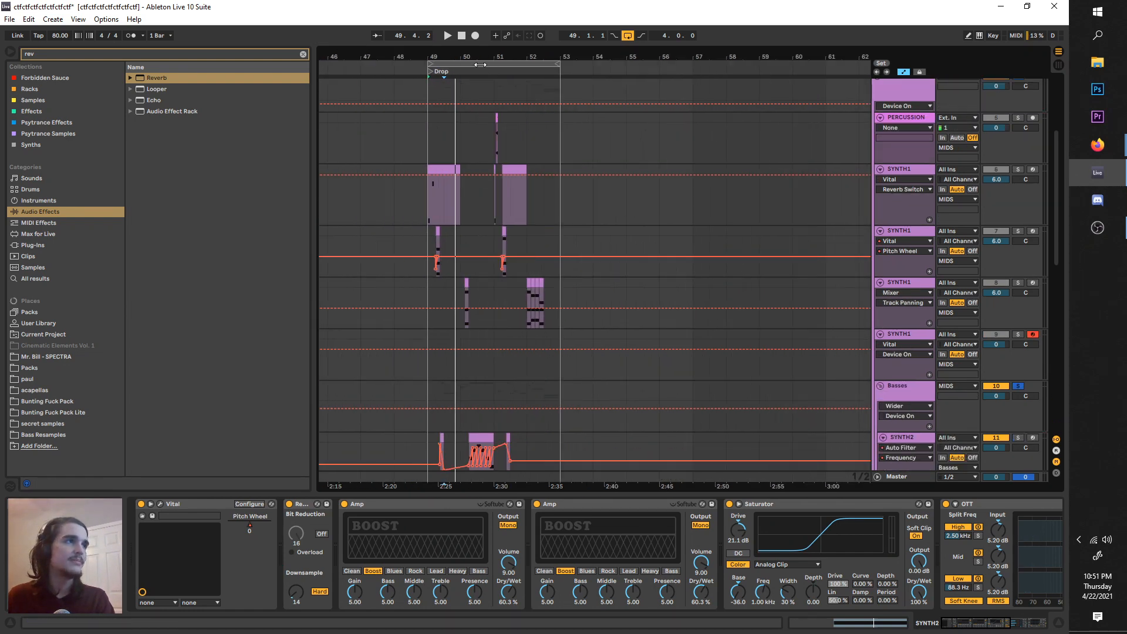
left_click_drag(480, 64, 748, 191)
scroll(727, 280, "up", 4)
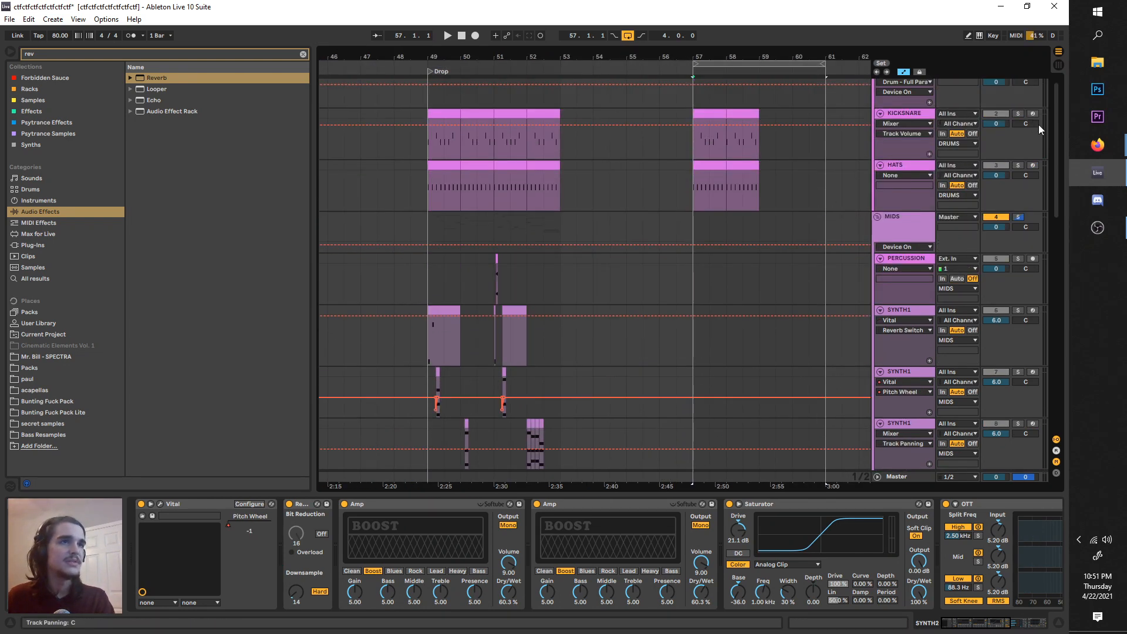
left_click(1019, 114)
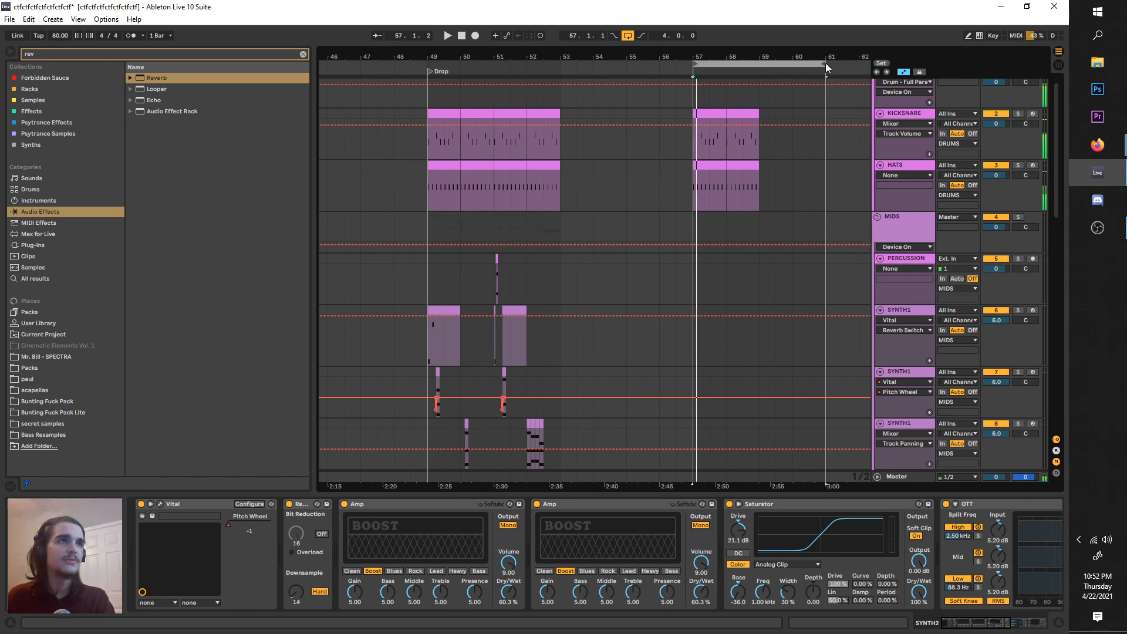
left_click_drag(825, 62, 760, 70)
- Create a one-beat MIDI clip at bar 57 on the first SYNTH1 track and enter short F3 and A#3 notes
scroll(717, 312, "up", 8)
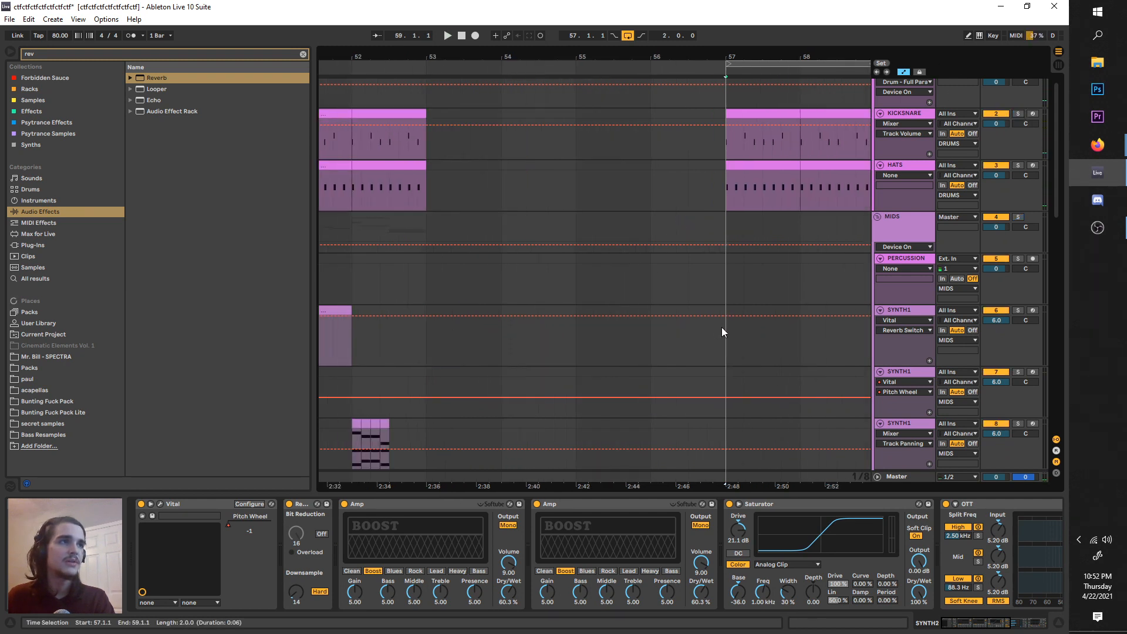
left_click_drag(687, 316, 647, 309)
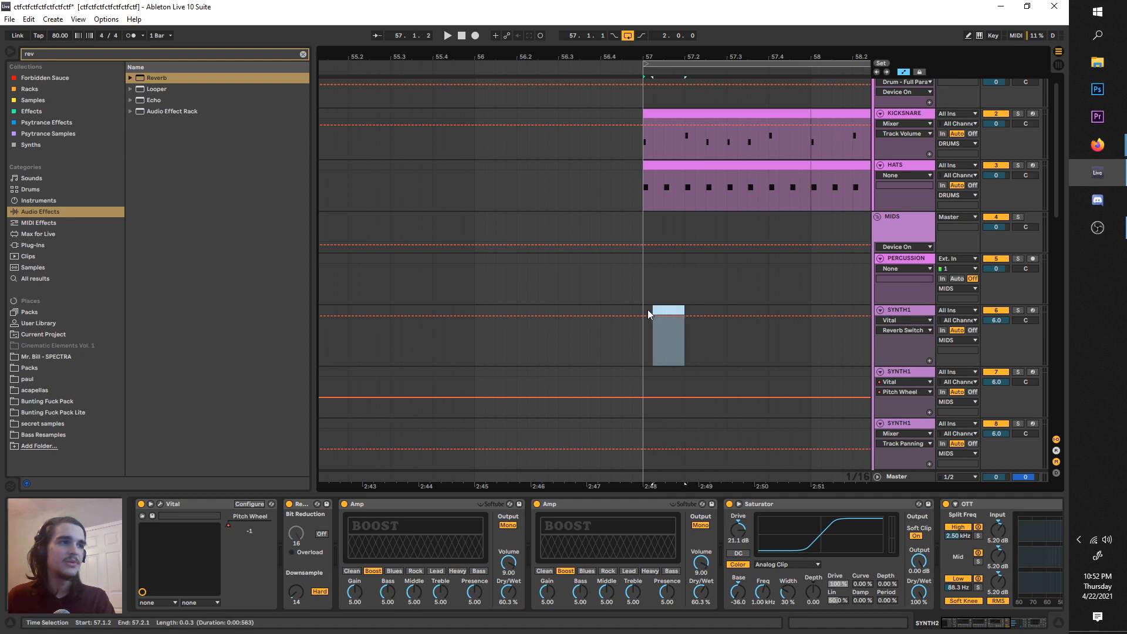
key("ctrl+shift+m")
double_click(305, 544)
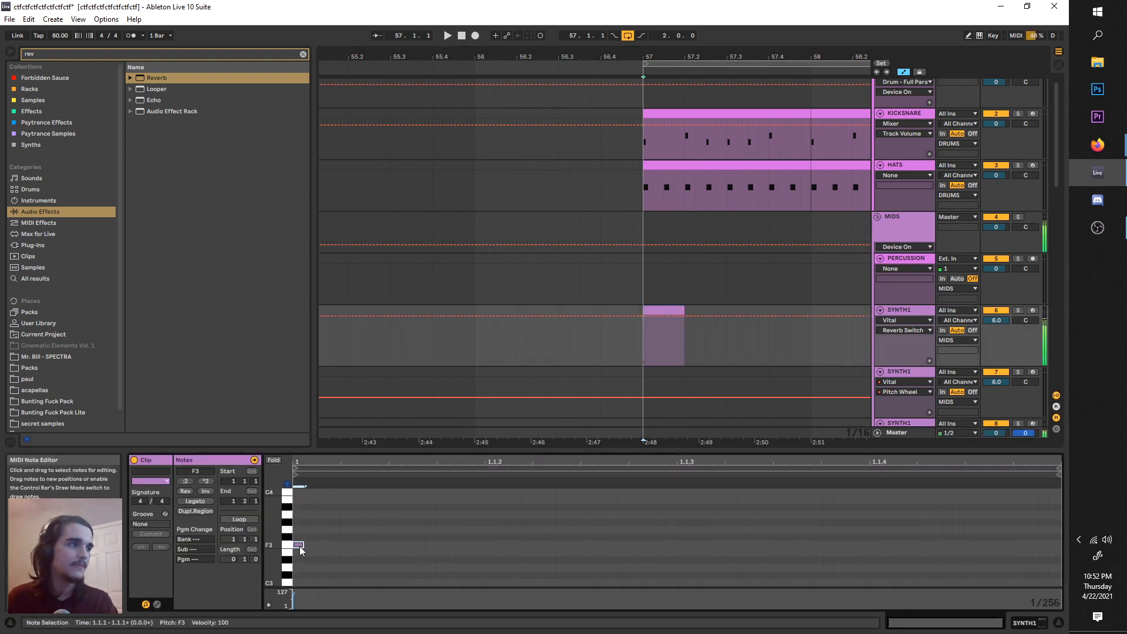
key("space")
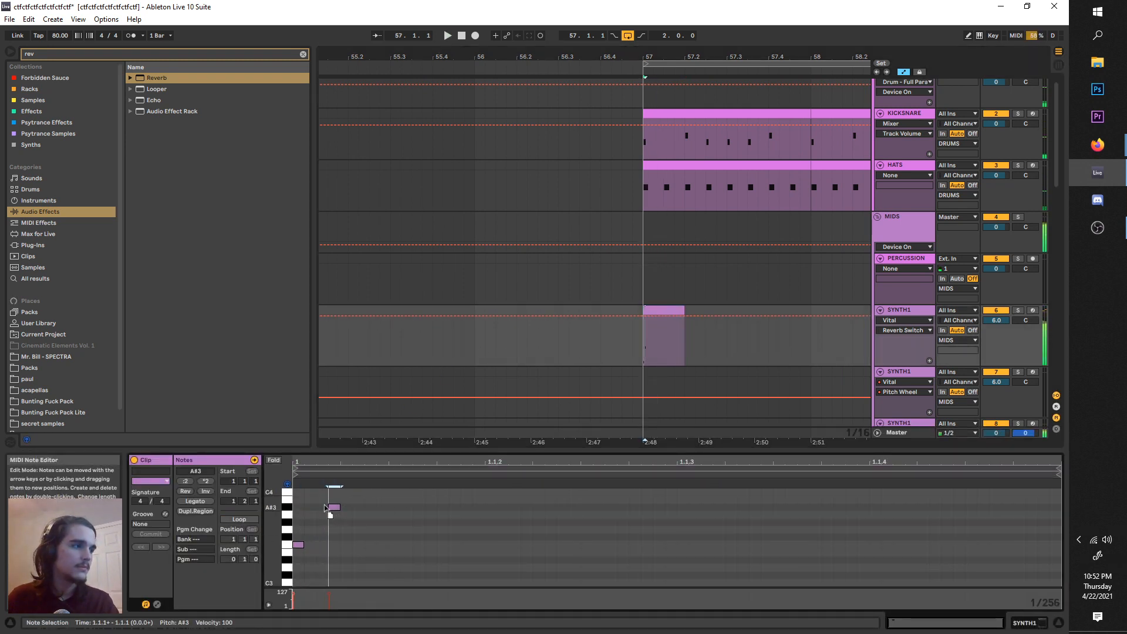
key("space")
left_click_drag(322, 451, 327, 328)
left_click(337, 483)
key("space")
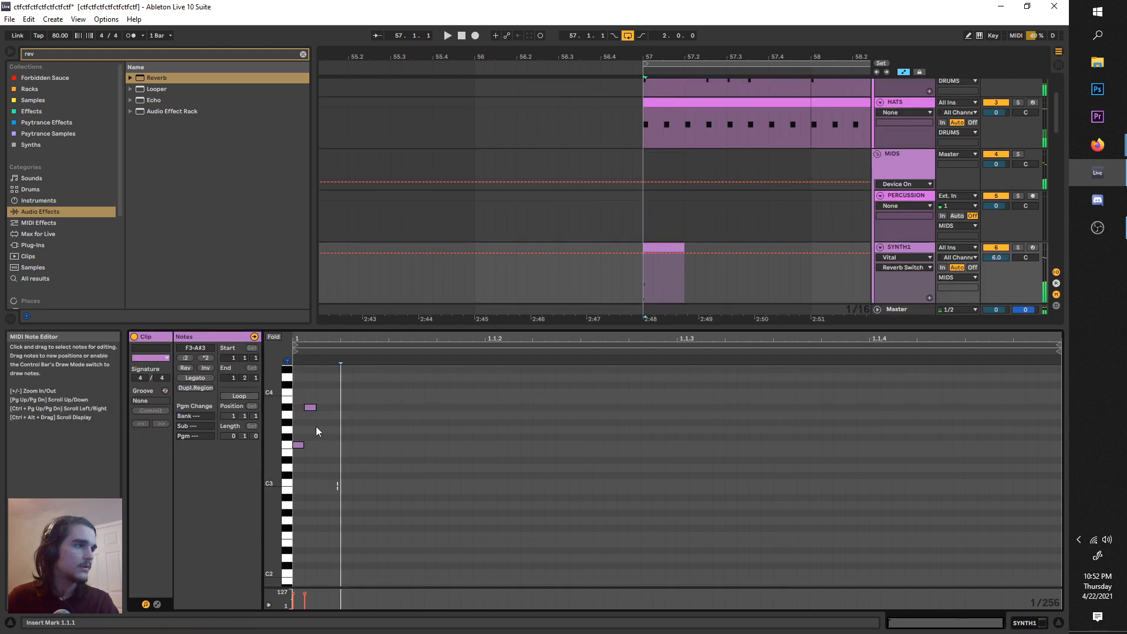
- Delete the short A#3, lengthen F3 to a sixteenth, and follow it with equally long A#3 and C#4 notes
double_click(310, 407)
left_click_drag(303, 445, 523, 411)
key("ctrl+d")
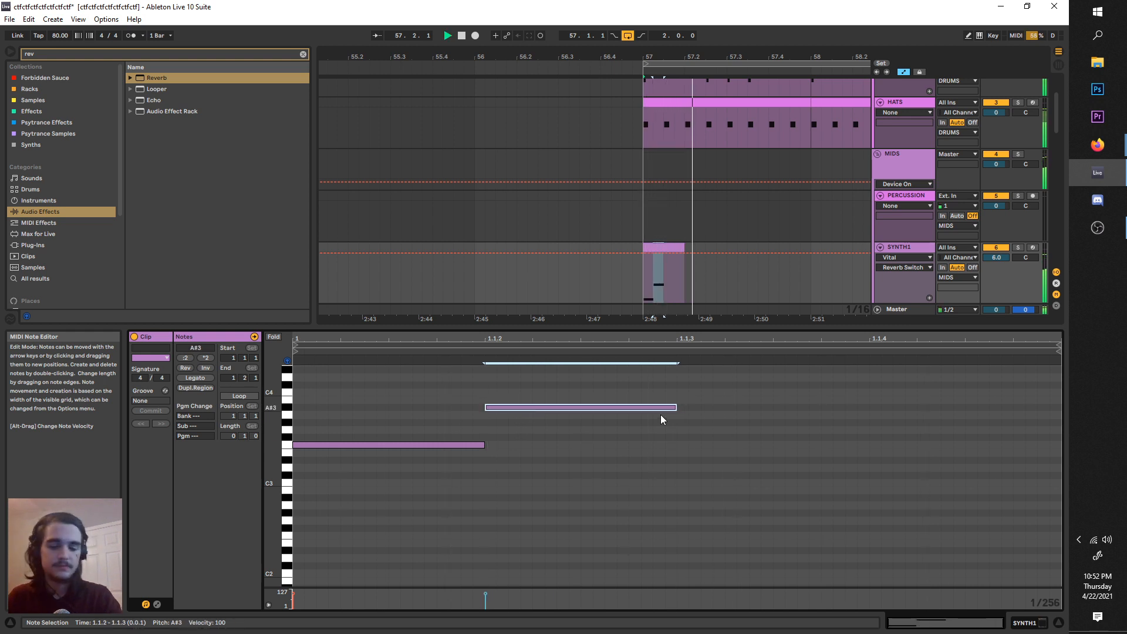
key("ctrl+d")
left_click_drag(709, 408, 708, 384)
- Play the new SYNTH1 melody together with the drums from bar 57 and shrink the note editor
key("space")
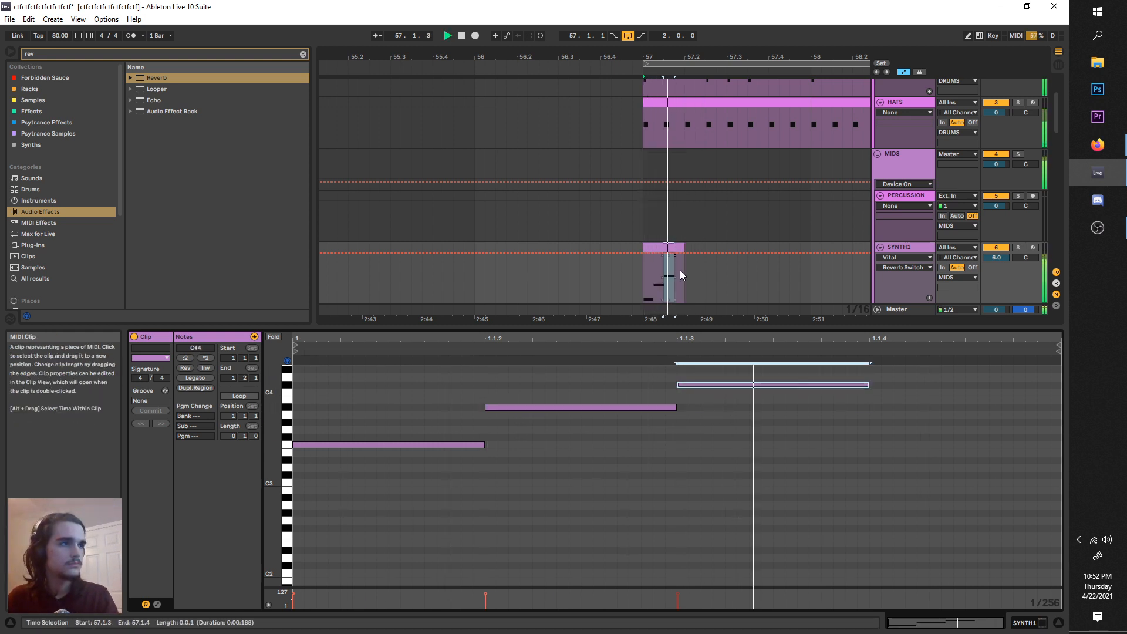
scroll(683, 276, "down", 3)
key("space")
key("space")
left_click_drag(731, 327, 744, 481)
key("space")
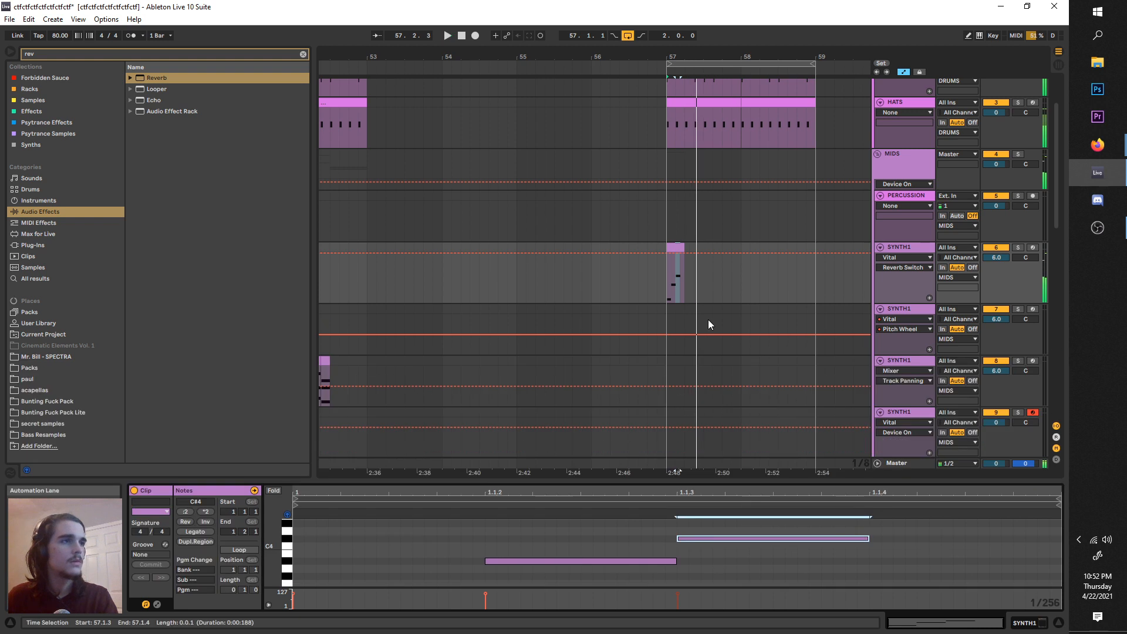
- Create a one-beat MIDI clip from 57.2.1 to 57.3.1 on the second SYNTH1 track
scroll(707, 319, "up", 4)
left_click(895, 314)
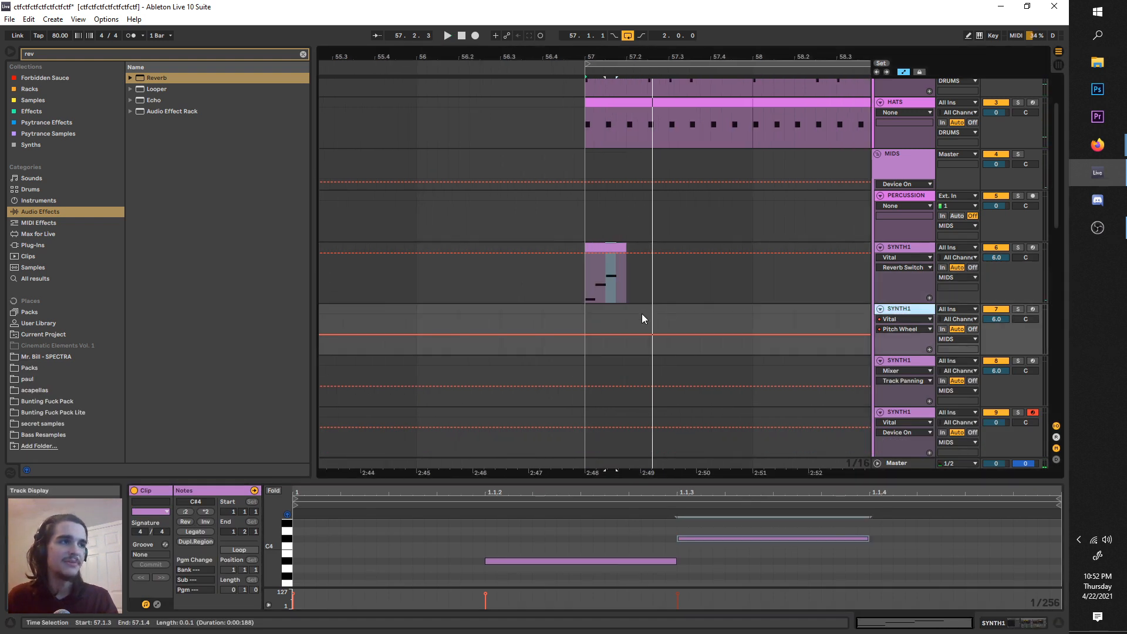
scroll(629, 305, "up", 3)
left_click_drag(629, 315, 721, 301)
key("ctrl+shift+m")
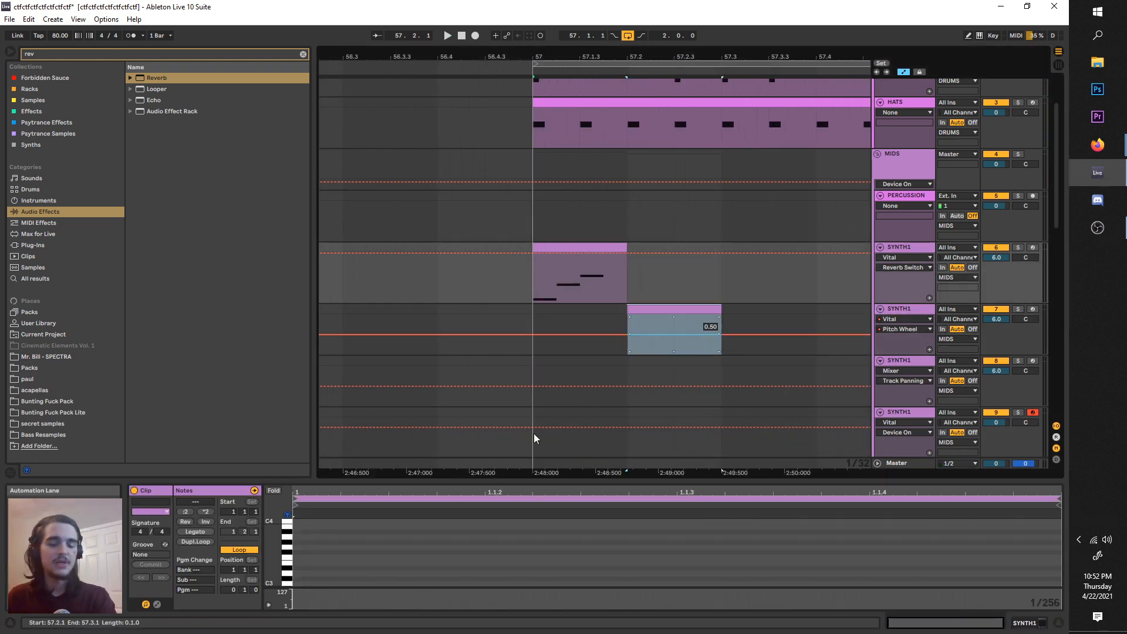
- Enter a chord of F3, G#3, C4 and F4 in the second SYNTH1 clip and stretch it across the whole clip
double_click(302, 562)
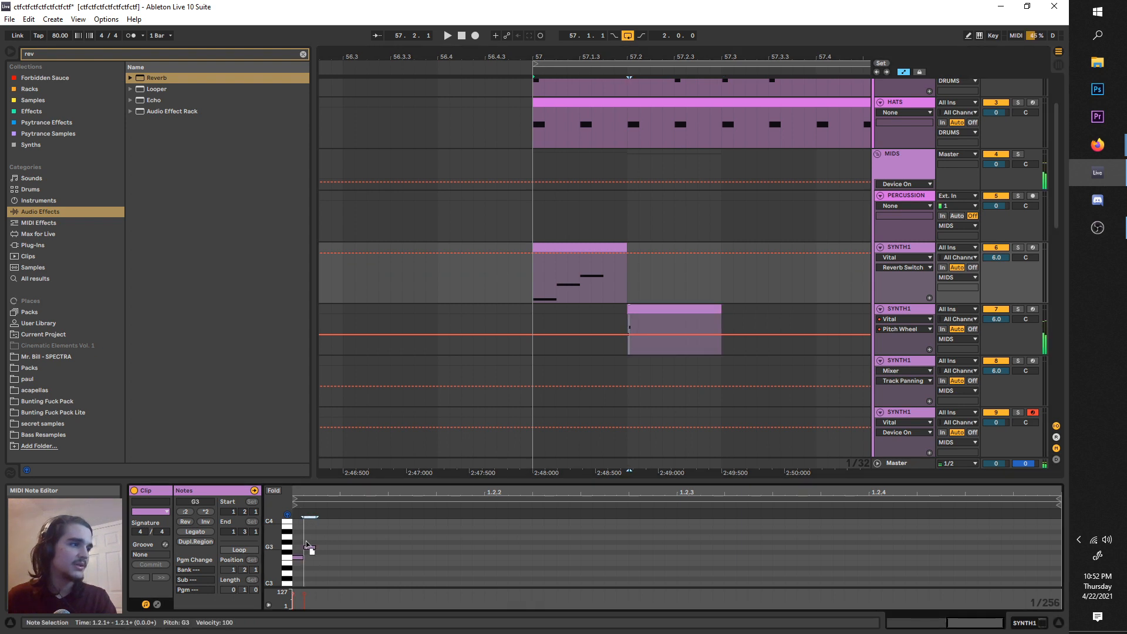
left_click_drag(314, 486, 311, 386)
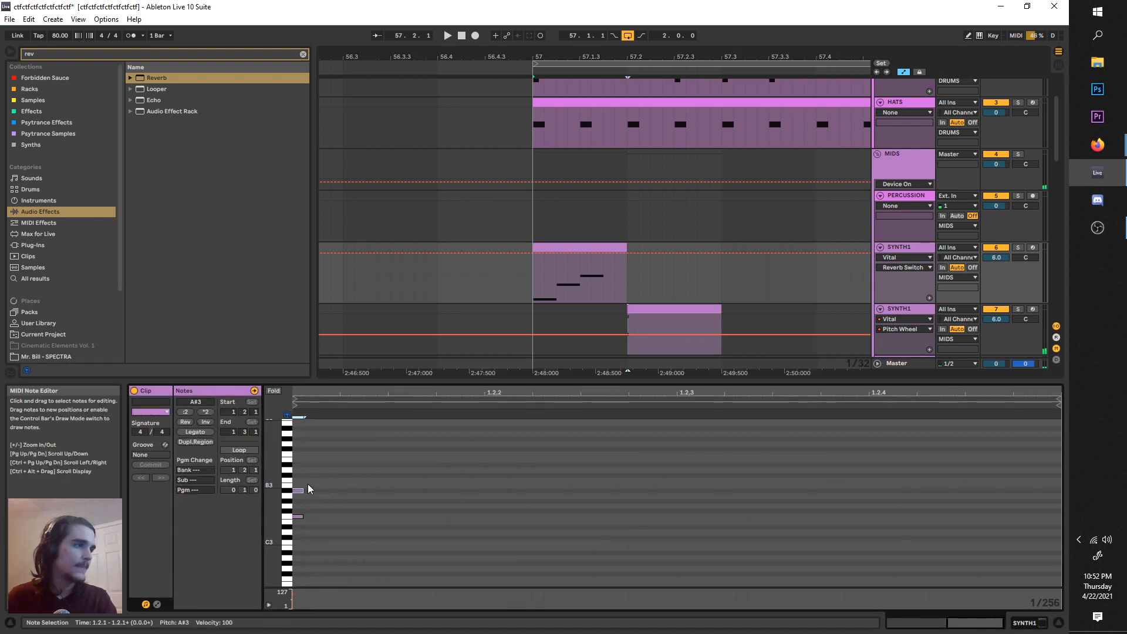
double_click(306, 473)
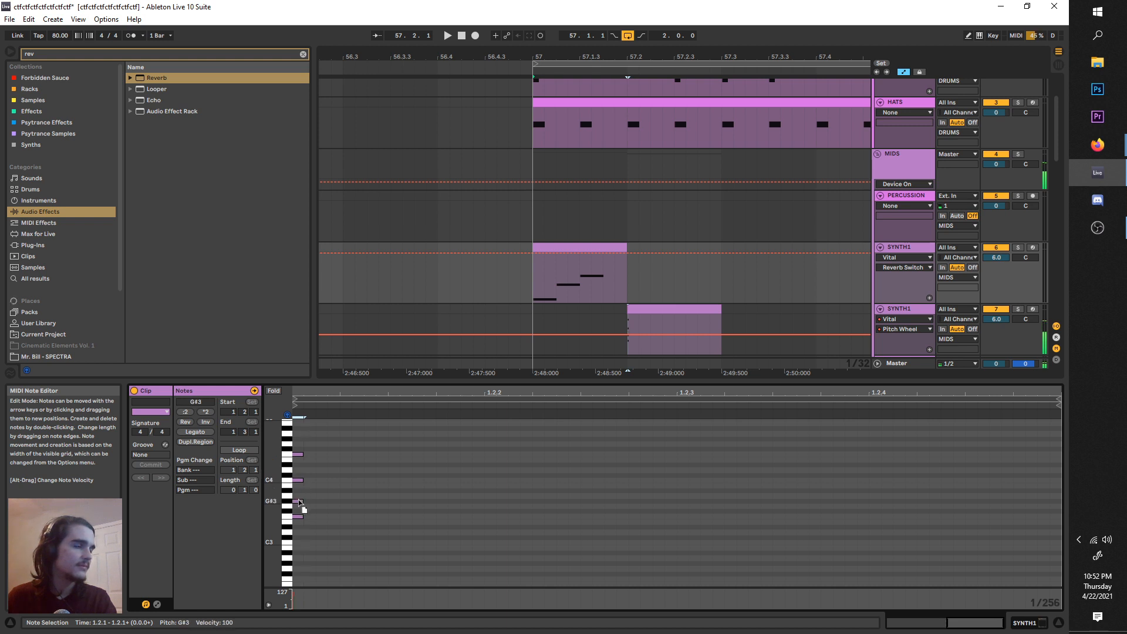
left_click(305, 454)
left_click_drag(303, 453, 1060, 407)
- Play the melody and chord clips with the drums from the start of bar 57
key("space")
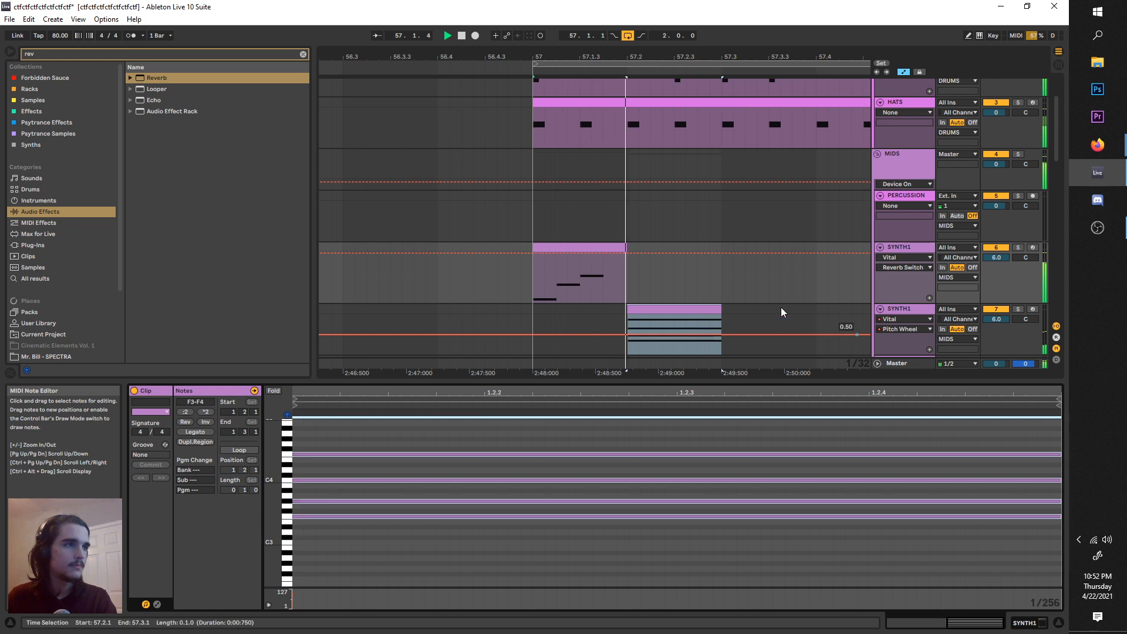
left_click(713, 320)
left_click(708, 308)
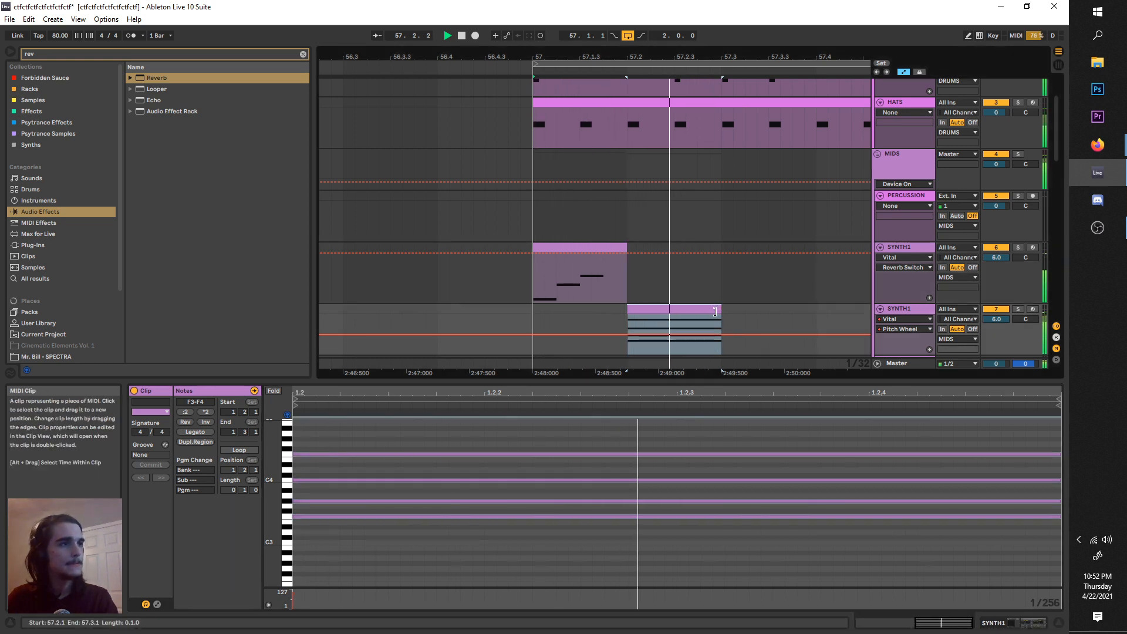
scroll(722, 317, "down", 3)
key("space")
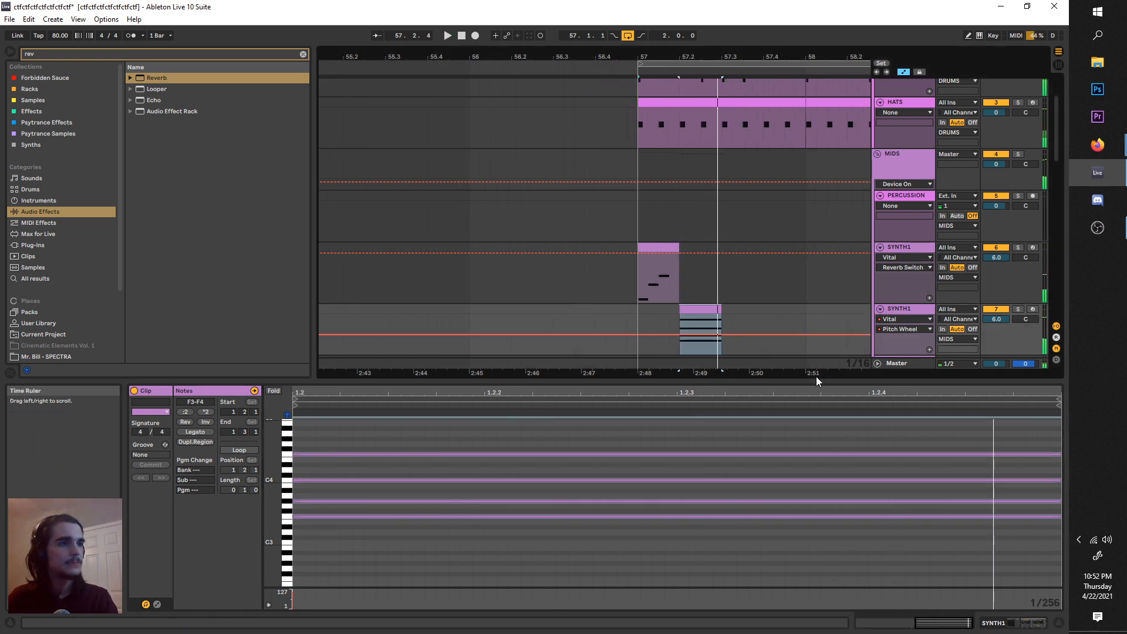
- Check the notes of the melody clip on the first SYNTH1 track and play it together with the chord clip
left_click(339, 517)
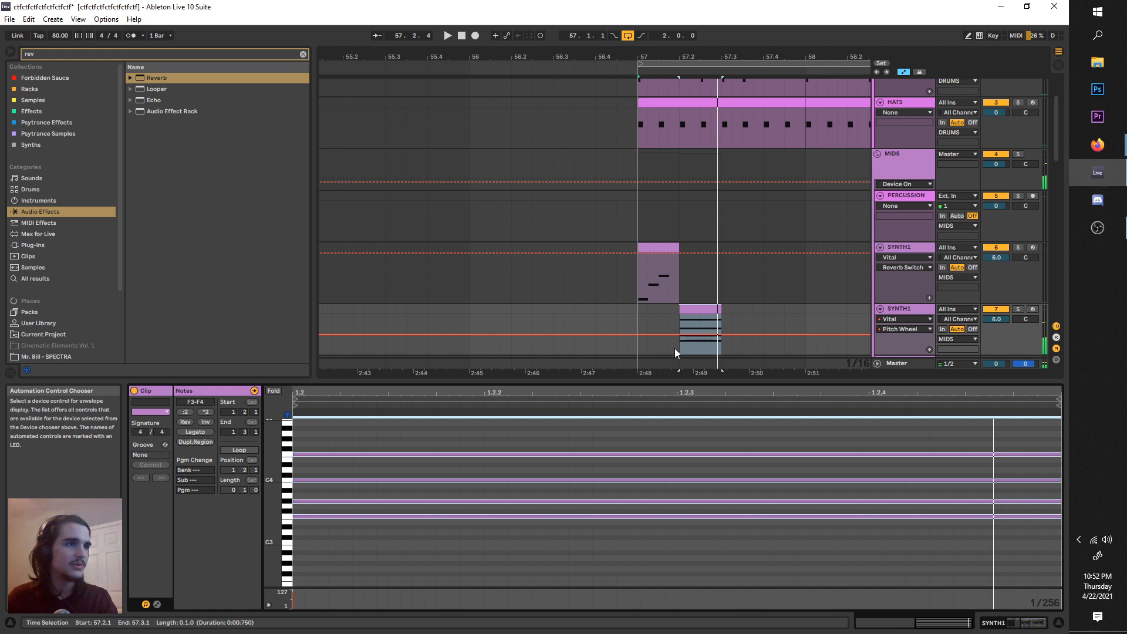
left_click(639, 280)
left_click(895, 259)
left_click(894, 259)
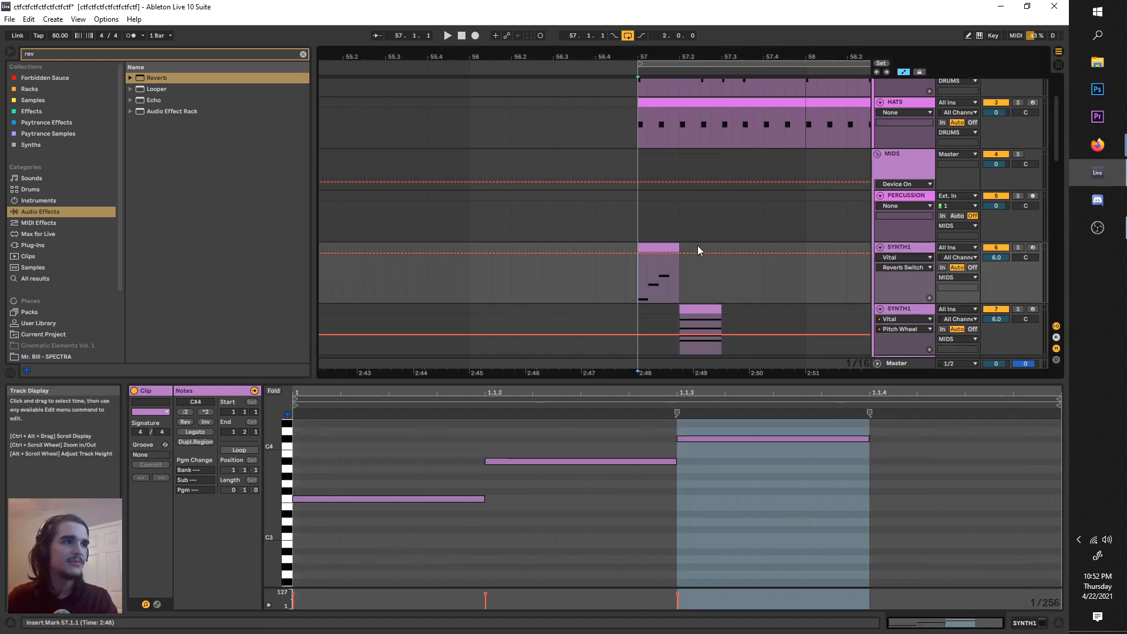
double_click(665, 245)
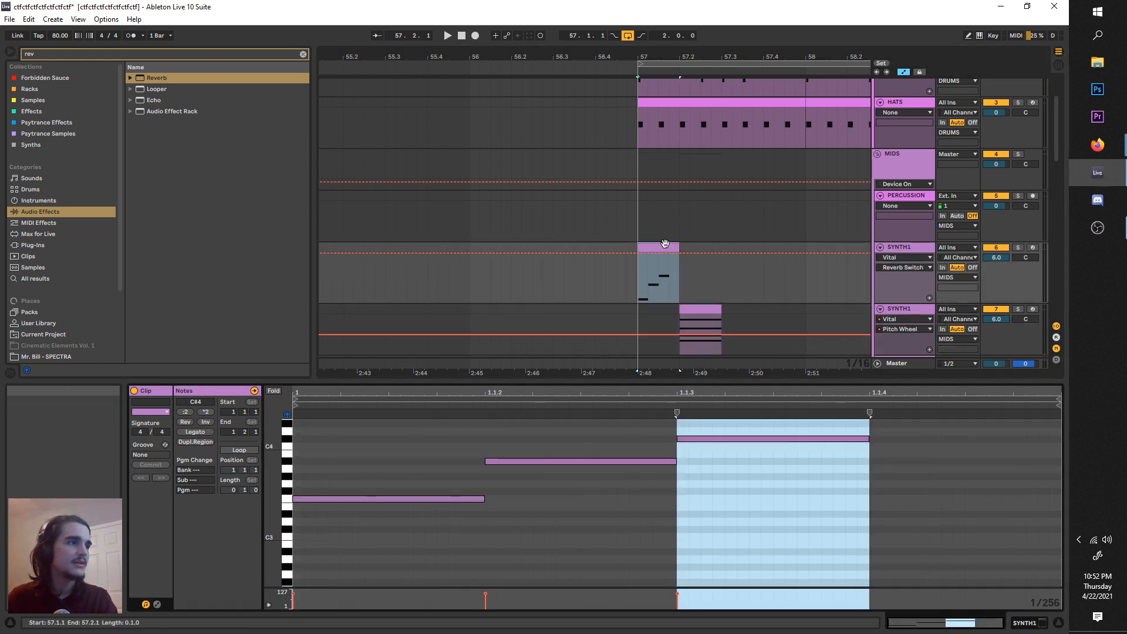
left_click(540, 460)
left_click(733, 439)
key("space")
left_click(682, 320)
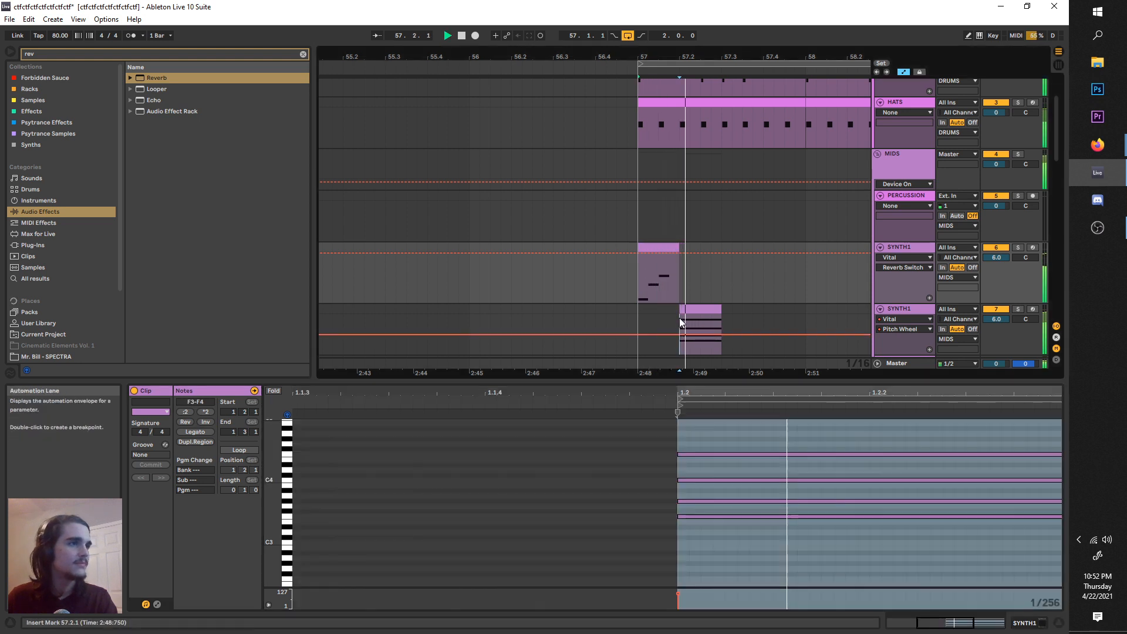
scroll(739, 265, "down", 3)
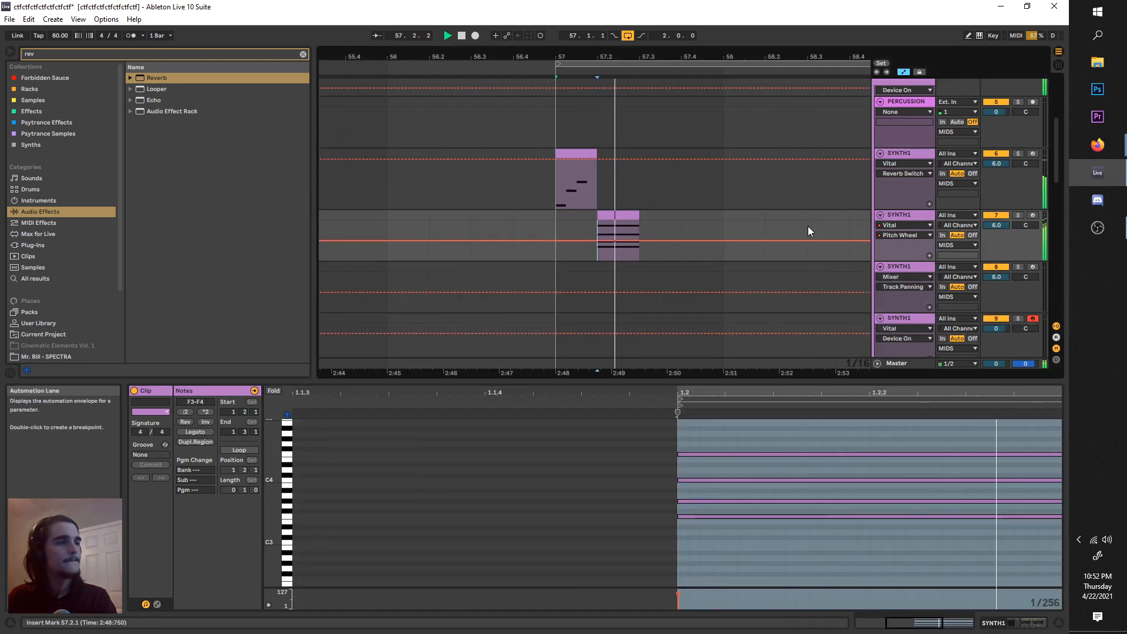
key("space")
- Insert a MIDI track below the second SYNTH1 track, load Serum on it and choose the Basic Shapes wavetable for oscillator A
right_click(892, 212)
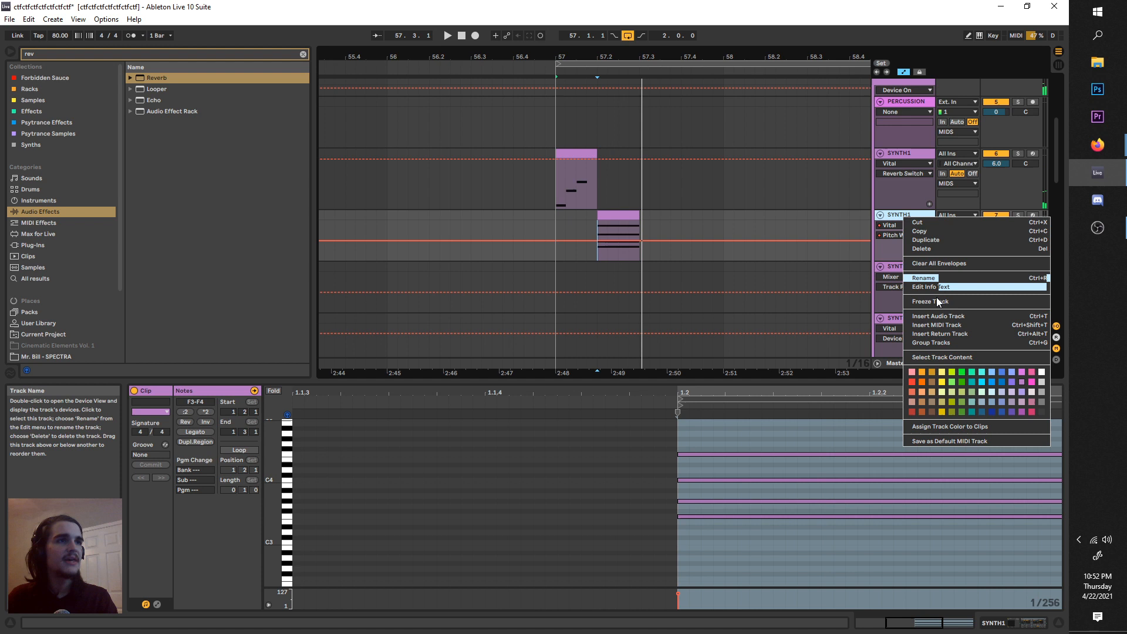
left_click(947, 325)
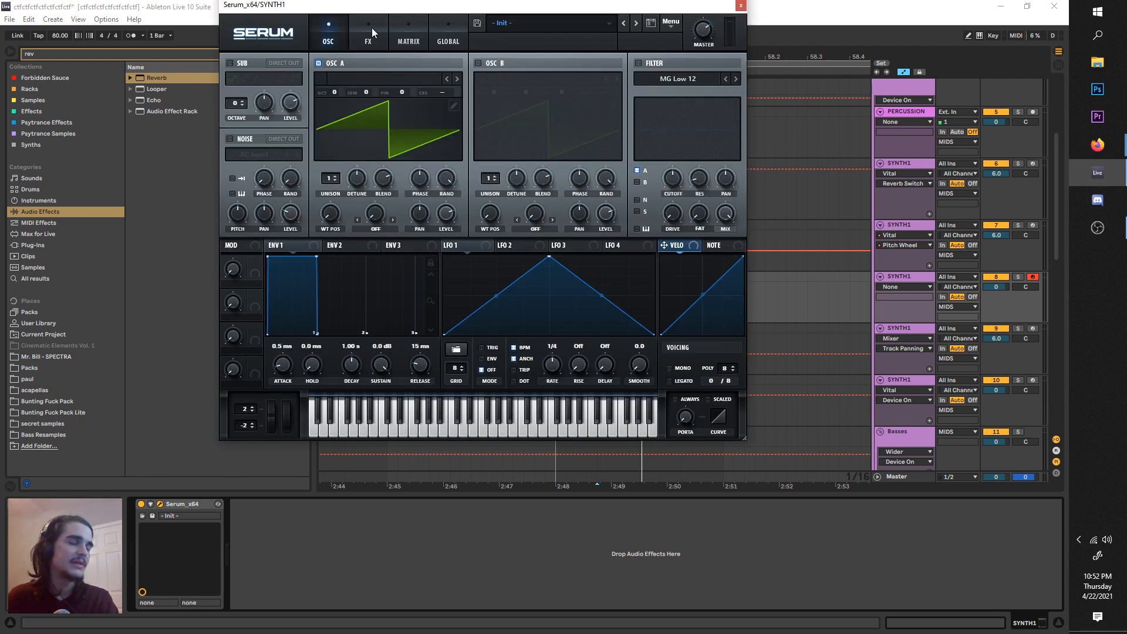
left_click(386, 83)
mouse_move(376, 109)
left_click(511, 164)
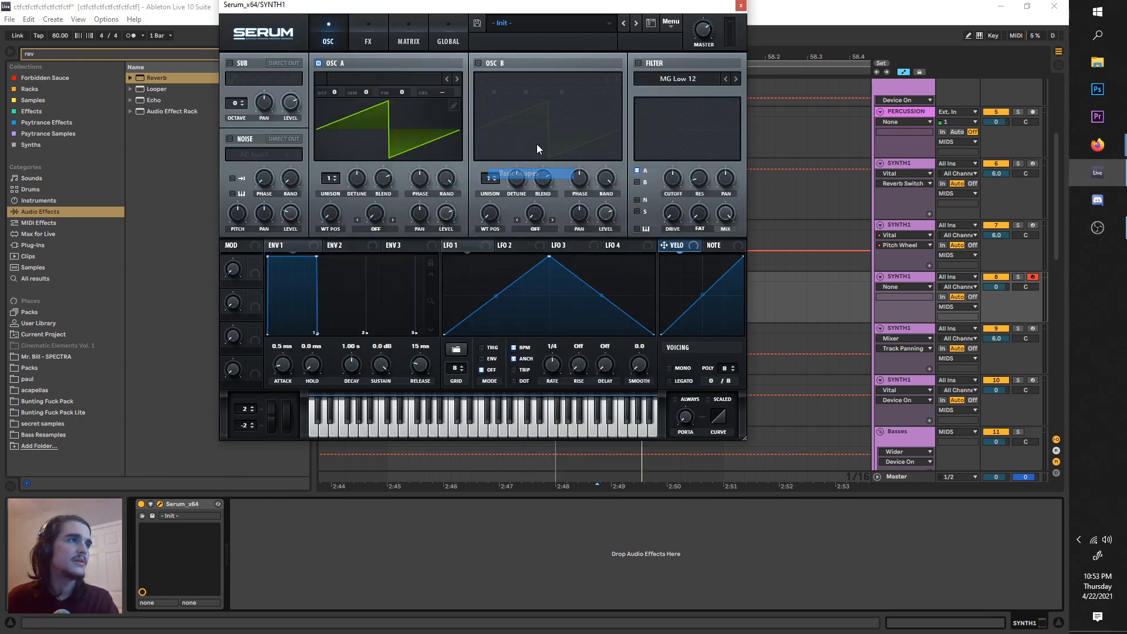
- Close the Serum window and add a default Saturator after Serum on the new track
left_click(741, 7)
left_click(191, 54)
type("sat")
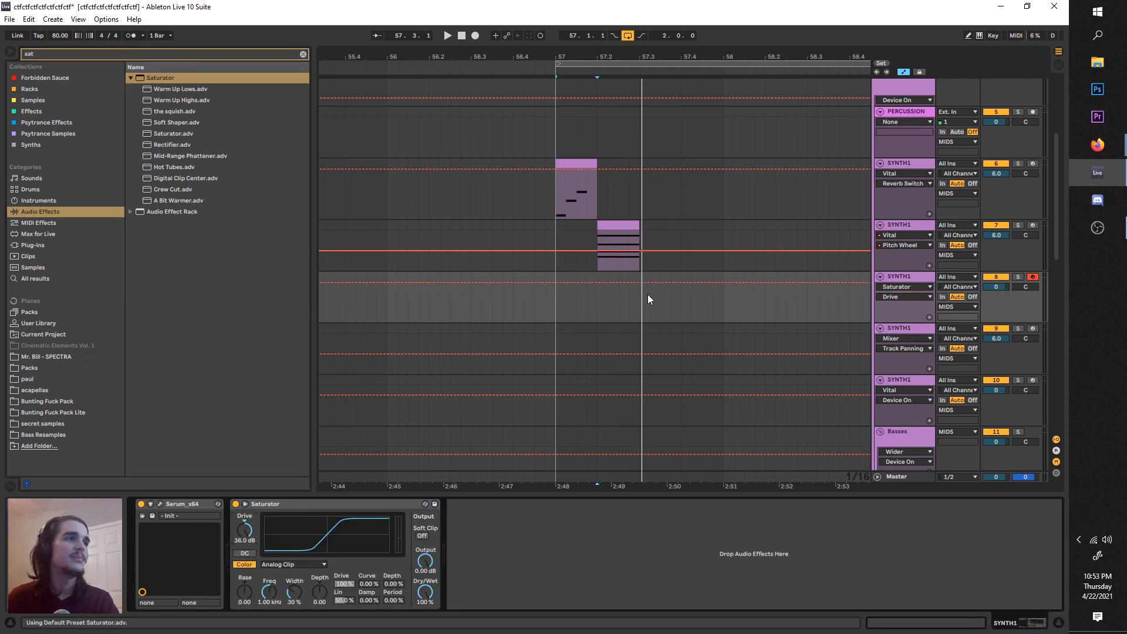
- Create a two-beat MIDI clip from 57.3.1 to 58.1.1 on the new Serum track and open its note editor
left_click_drag(647, 300, 728, 286)
key("ctrl+shift+m")
double_click(721, 273)
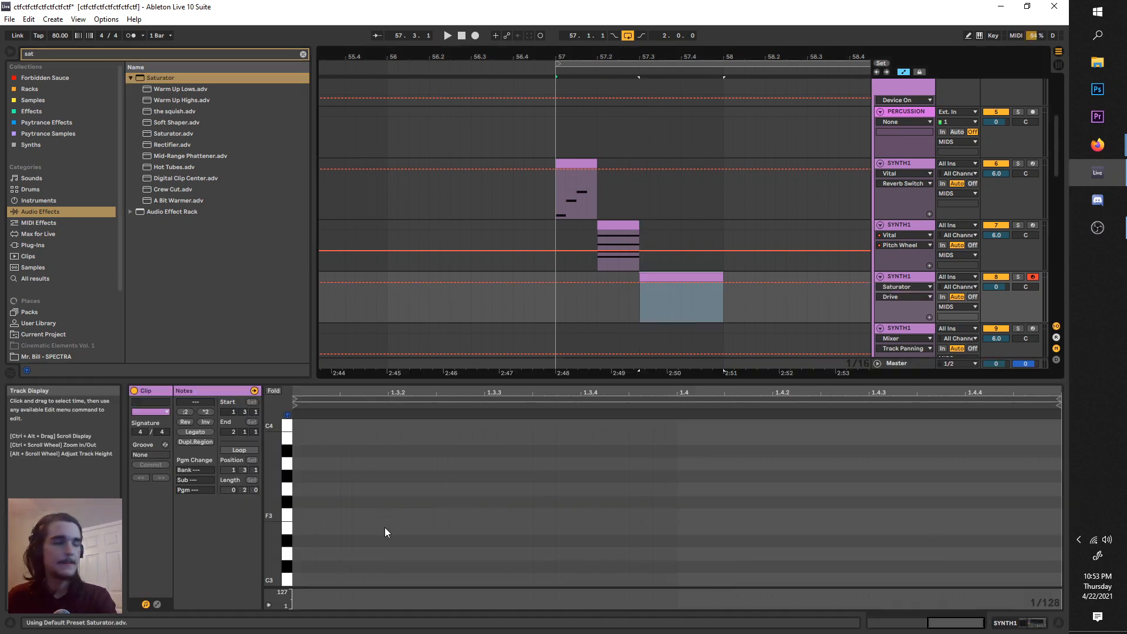
- Enter a bass note at the start of the new clip and transpose it to A#0
double_click(295, 515)
key("shift+Down")
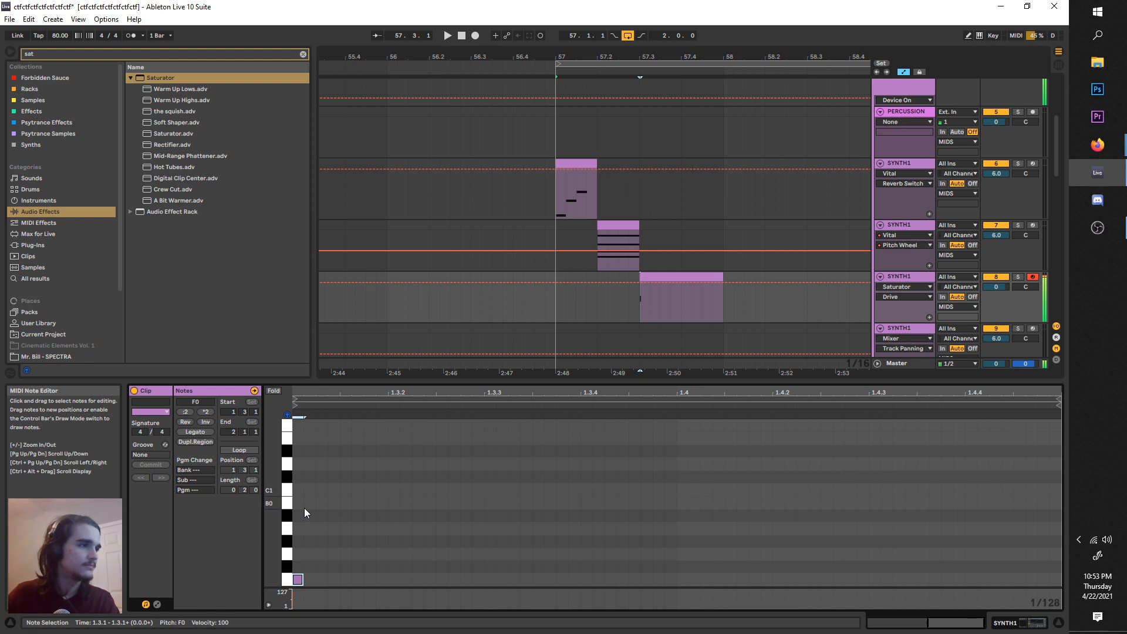
key("Up")
key("Up")
key("Up")
key("Up")
key("Up")
key("Up")
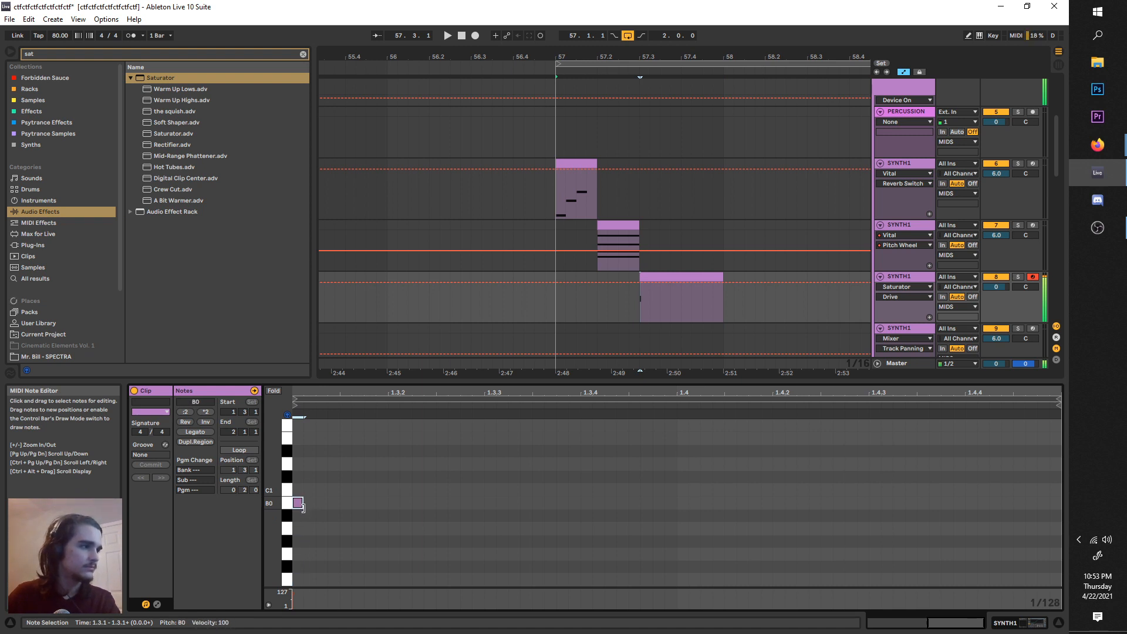
key("Down")
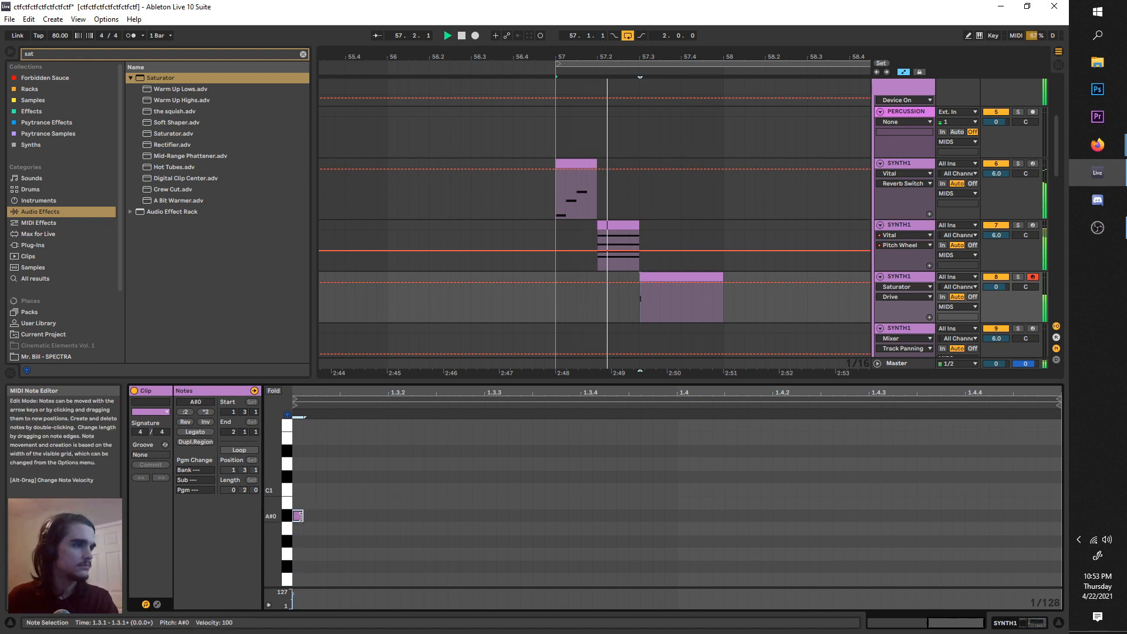
- Stretch the A#0 note so it ends at 1.4.2, auditioning it with the other parts from bar 57
left_click_drag(304, 509, 723, 515)
left_click_drag(786, 480, 882, 485)
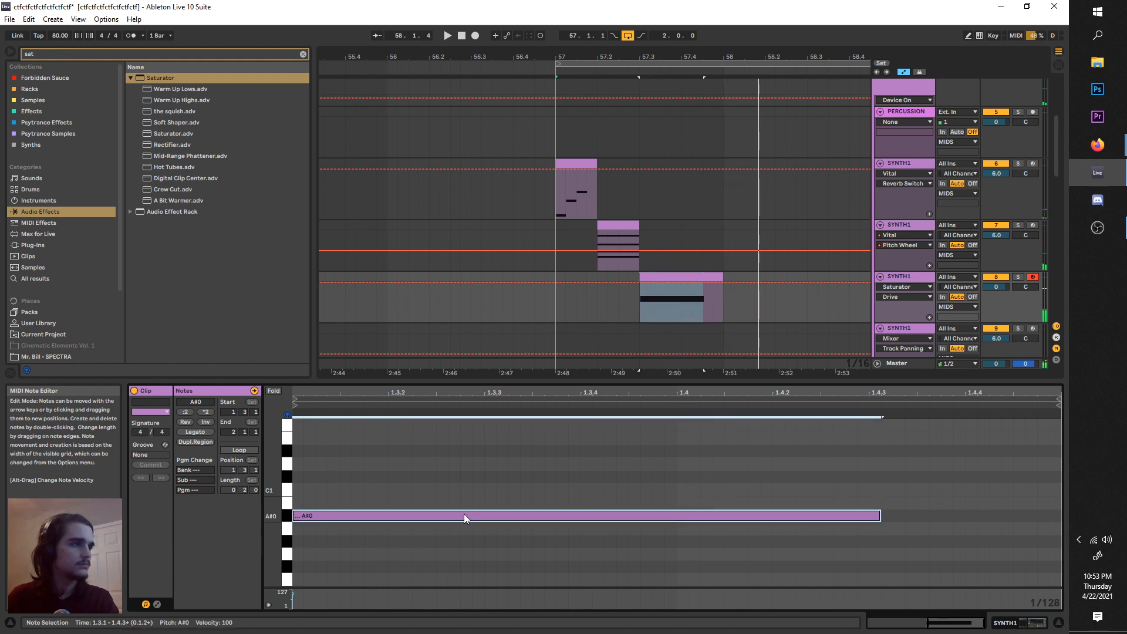
mouse_move(464, 515)
left_mouse_down()
mouse_move(485, 522)
mouse_move(466, 517)
left_mouse_up()
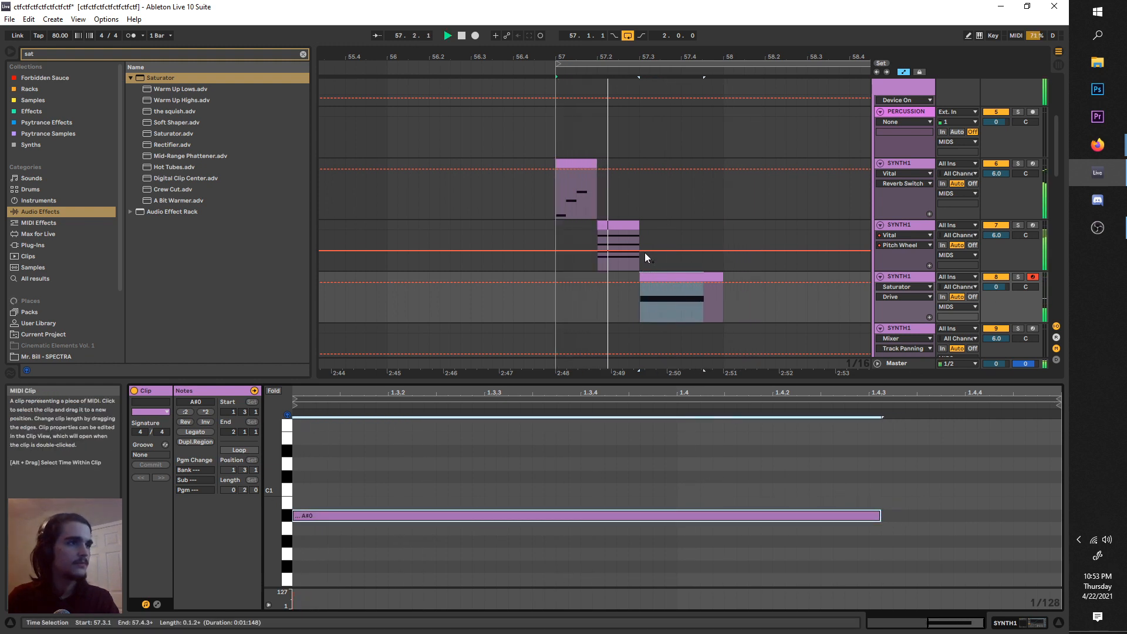
left_click_drag(880, 517, 787, 477)
key("space")
- Shorten the chord clip to half a beat ending at 57.2.3 and move the bass clip to start there
scroll(608, 252, "up", 3)
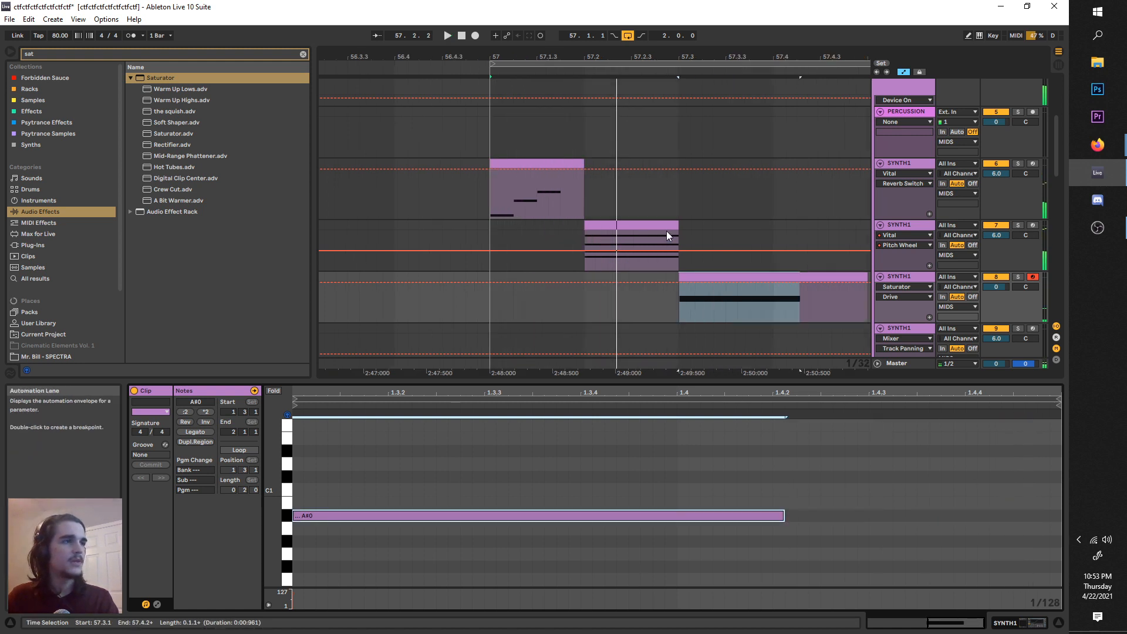
left_click_drag(676, 230, 631, 231)
left_click_drag(707, 275, 660, 282)
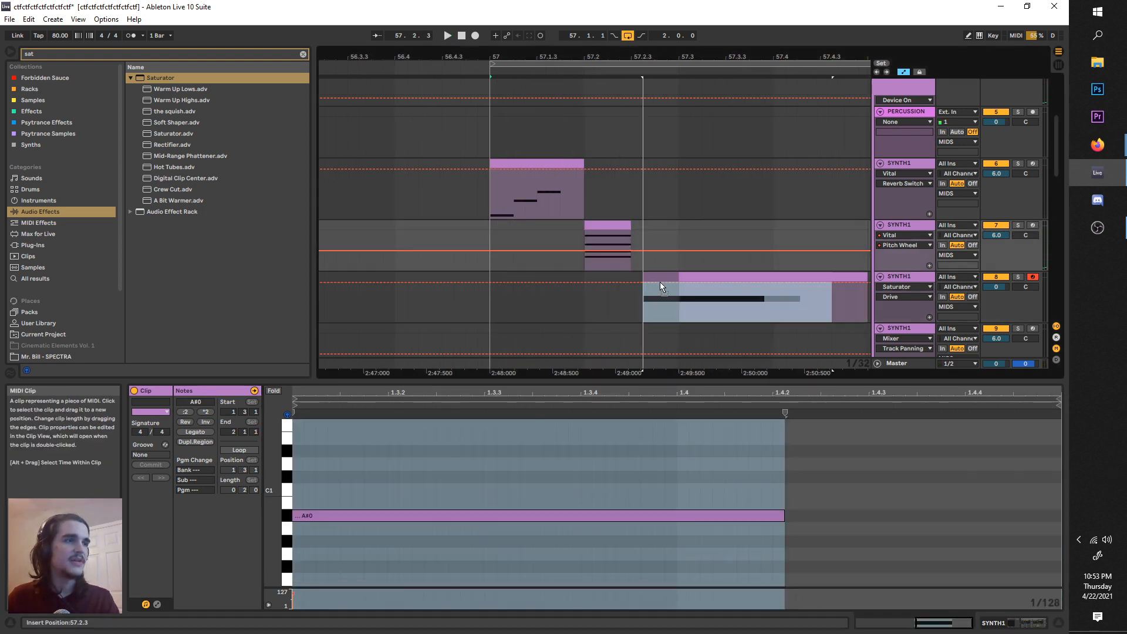
key("space")
- Extend the bass clip's end to 58.1.1 and stop playback
scroll(512, 267, "down", 3)
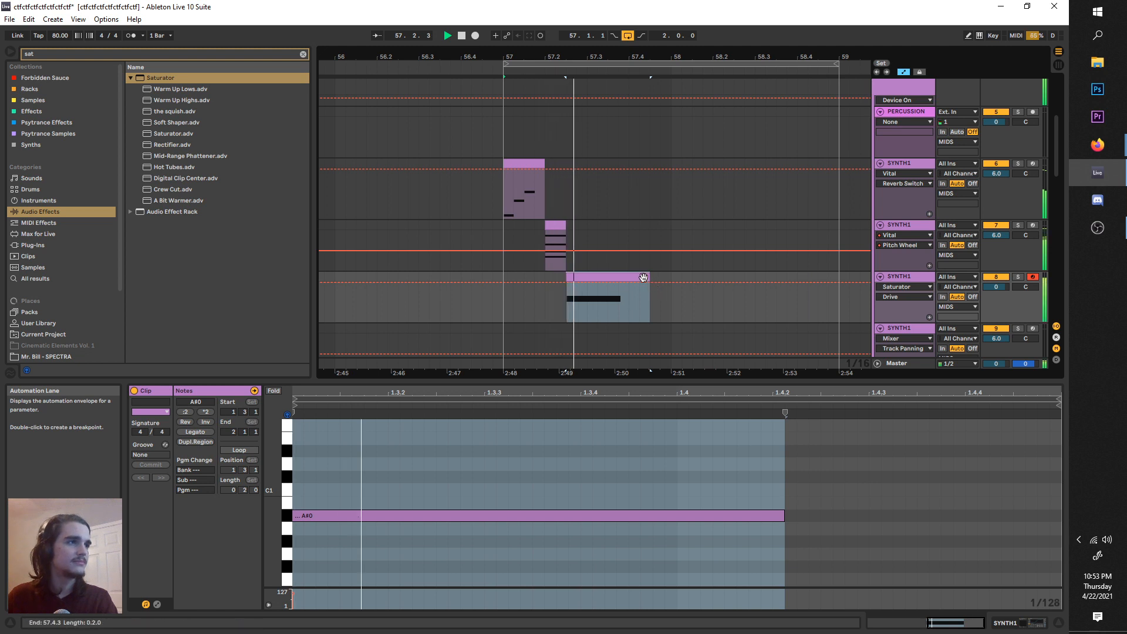
left_click_drag(648, 276, 670, 276)
key("space")
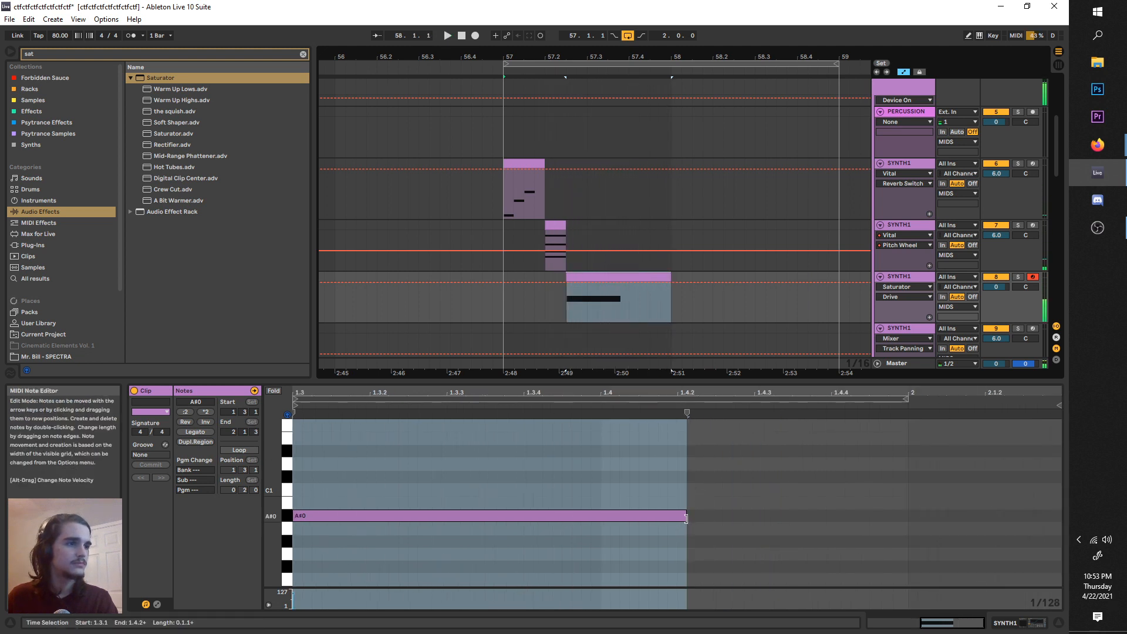
- Extend the A#0 note to 1.4.3 and add a C#1 note up to 2.1.1 followed by an F1 note up to 2.1.3
left_click_drag(682, 515, 759, 515)
double_click(758, 488)
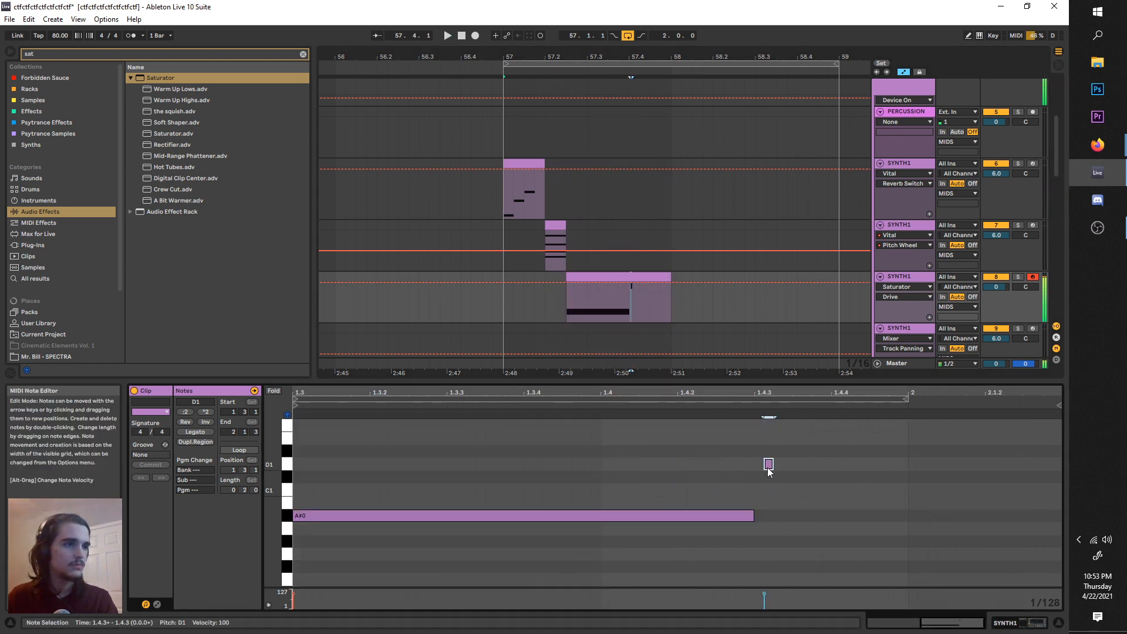
left_click_drag(761, 479, 909, 473)
double_click(924, 439)
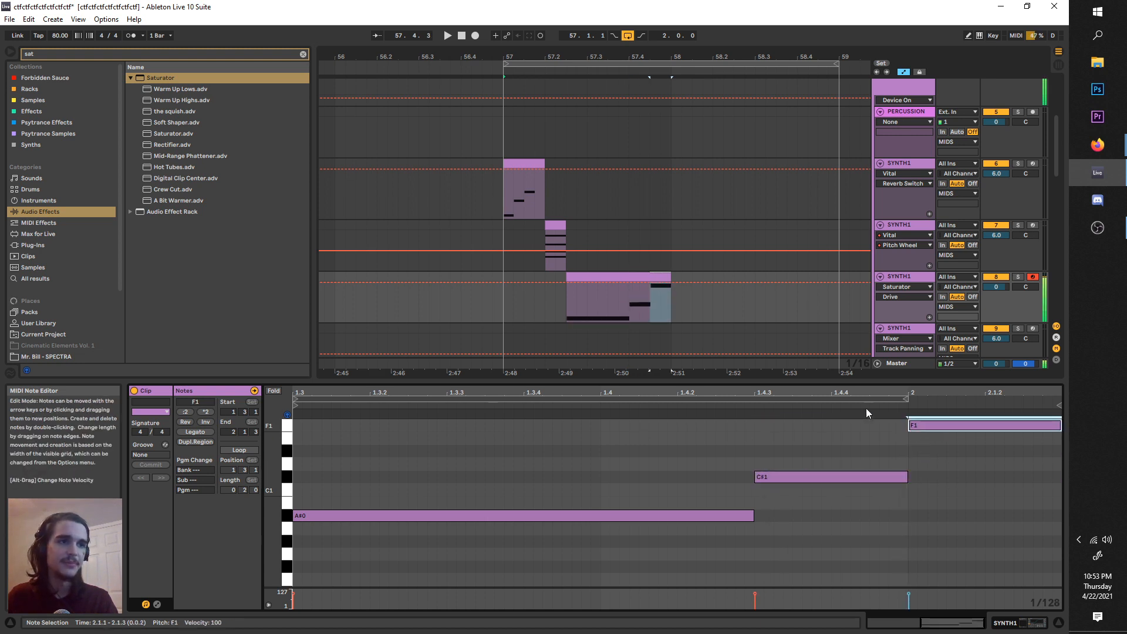
- Play the bass line from its clip start and again with all parts from bar 57
left_click(564, 303)
key("space")
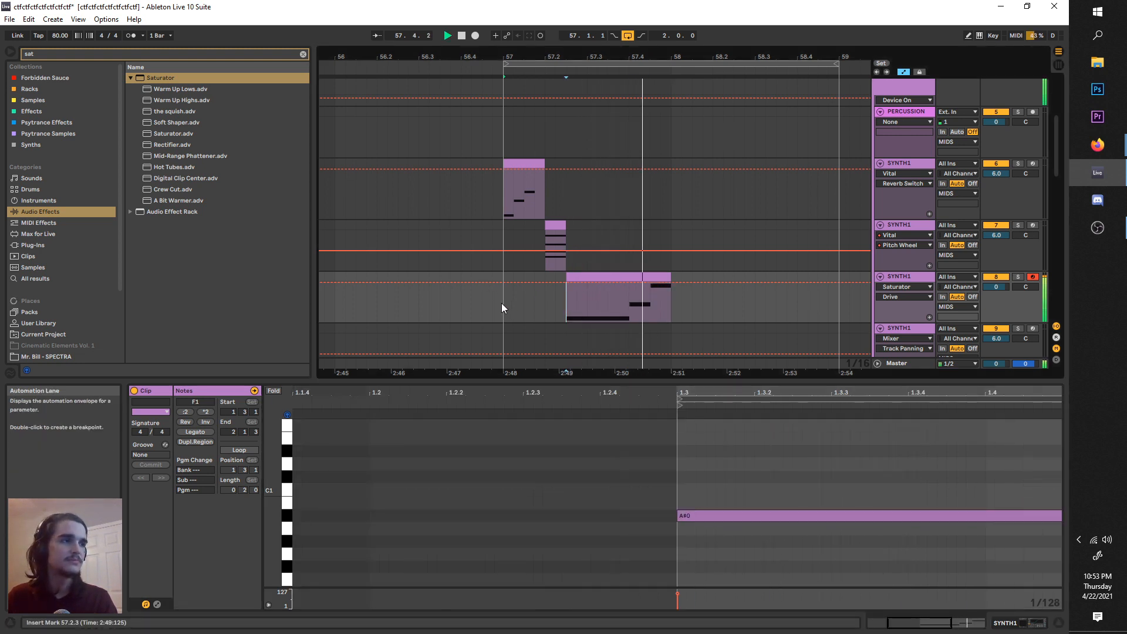
left_click(501, 302)
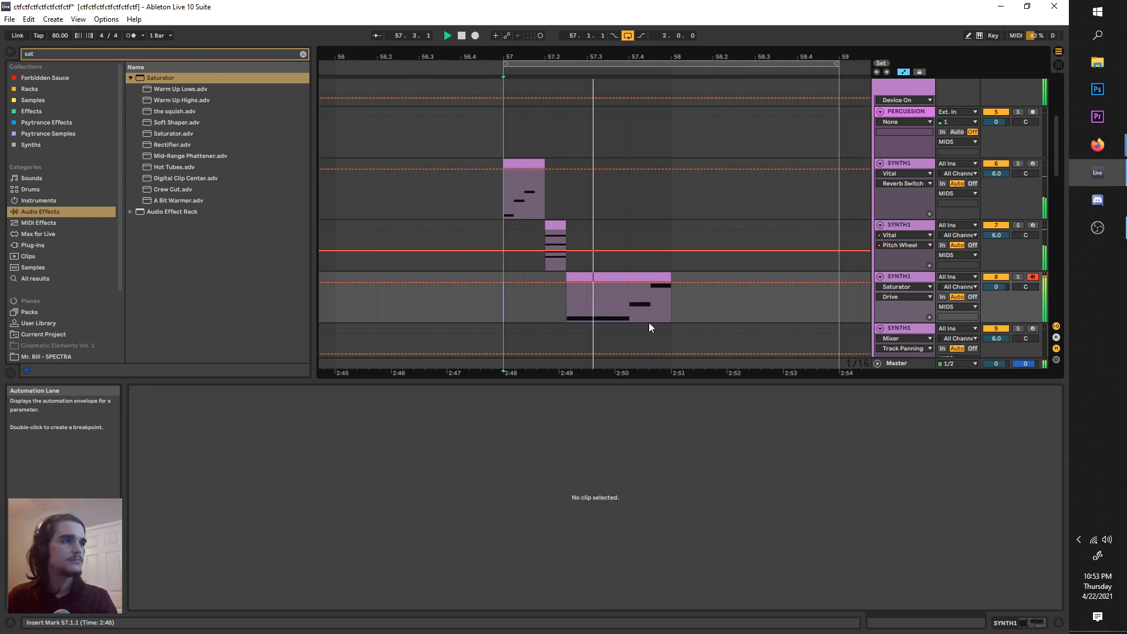
- Duplicate the melody, chord and bass clips of bar 57 into bar 58 and listen to the copies
scroll(649, 322, "down", 3)
left_click_drag(657, 302, 582, 170)
key("ctrl+d")
scroll(673, 196, "up", 3)
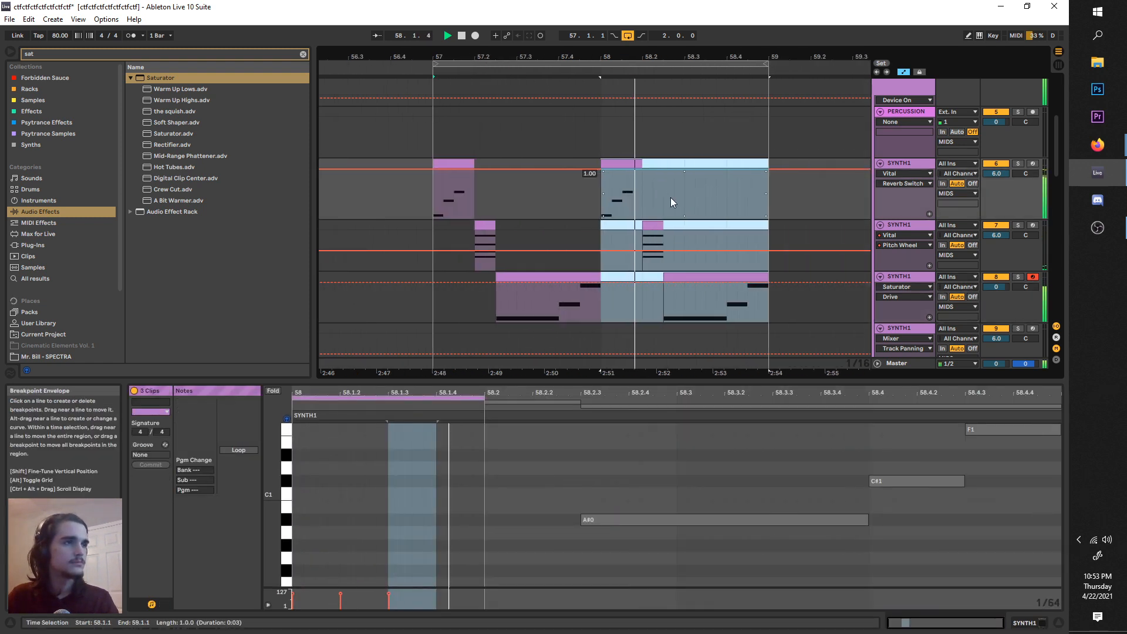
left_click(742, 284)
left_click(661, 277)
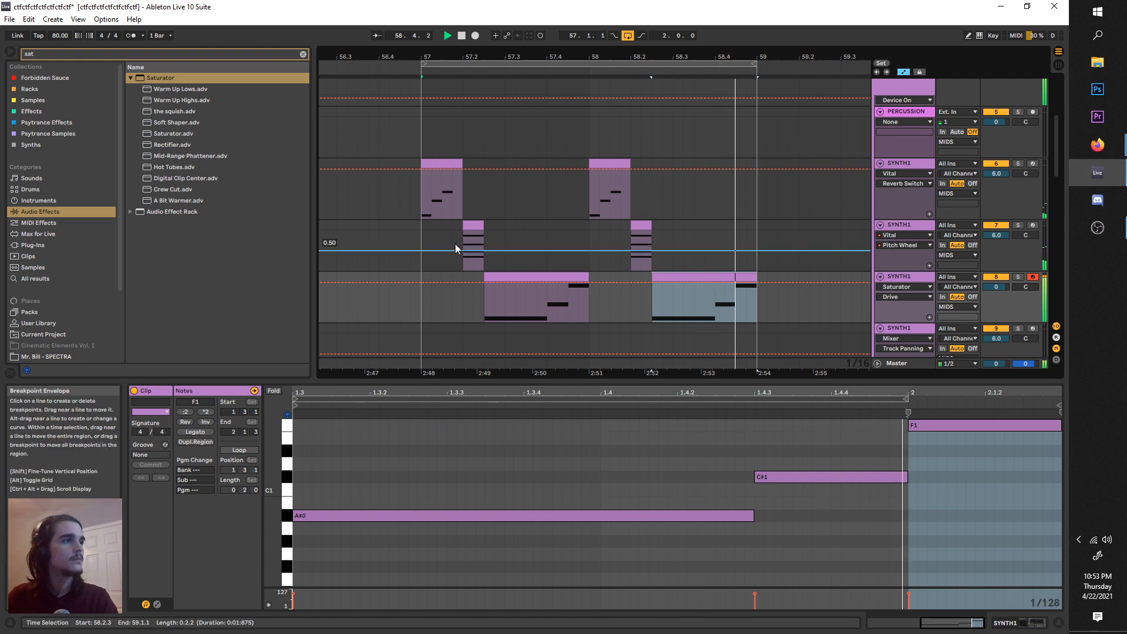
key("space")
- Move the first bass clip to start at 57.2.1 and the first chord clip to 57.2.3, and play from bar 57
scroll(458, 257, "left", 1)
left_click_drag(527, 275, 507, 274)
left_click_drag(494, 233, 515, 234)
left_click(441, 226)
key("space")
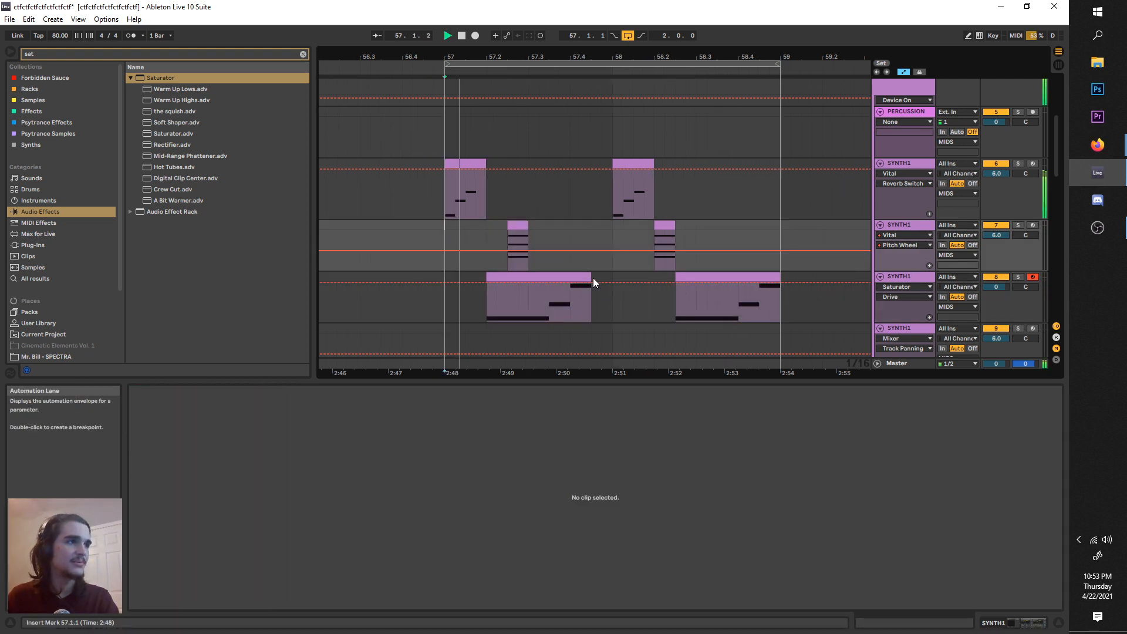
- Shorten the first bass clip to half a beat ending at 57.2.3 and duplicate it right behind itself
left_click_drag(590, 276, 509, 278)
key("space")
key("ctrl+d")
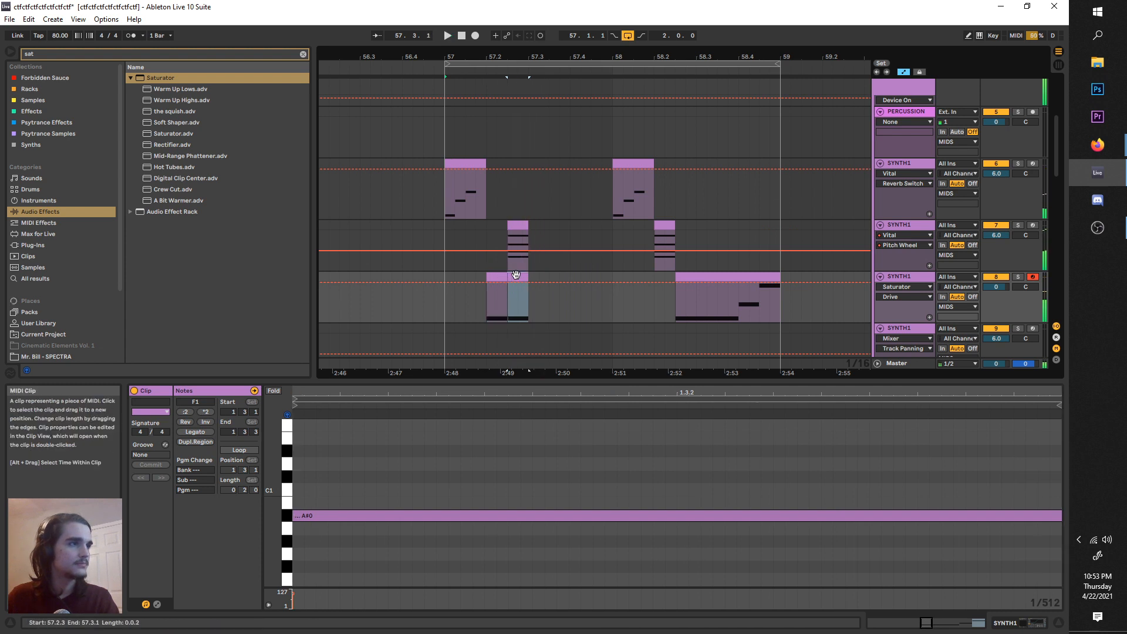
- Copy the F1 segment of the bar 58 bass clip to 57.3.1 and delete the duplicated bass piece at 57.2.3
left_click_drag(778, 293, 760, 282)
key("ctrl+c")
left_click(531, 278)
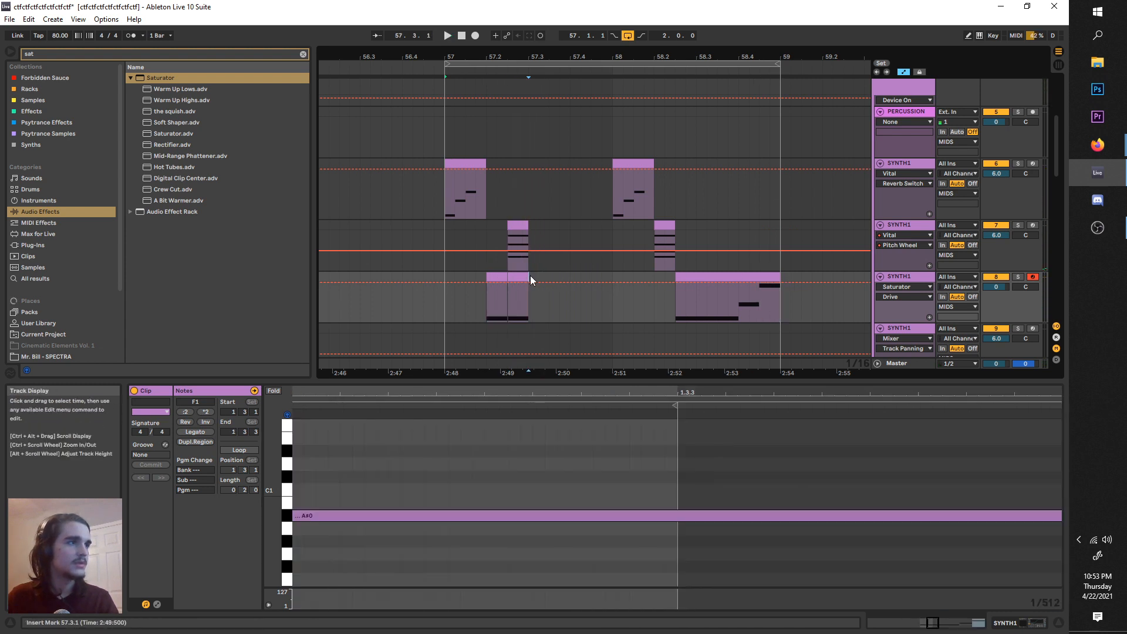
key("ctrl+v")
left_click(520, 273)
key("Delete")
- Play from bar 57 and duplicate the F1 bass piece to 57.3.3
left_click(449, 300)
key("space")
left_click(536, 277)
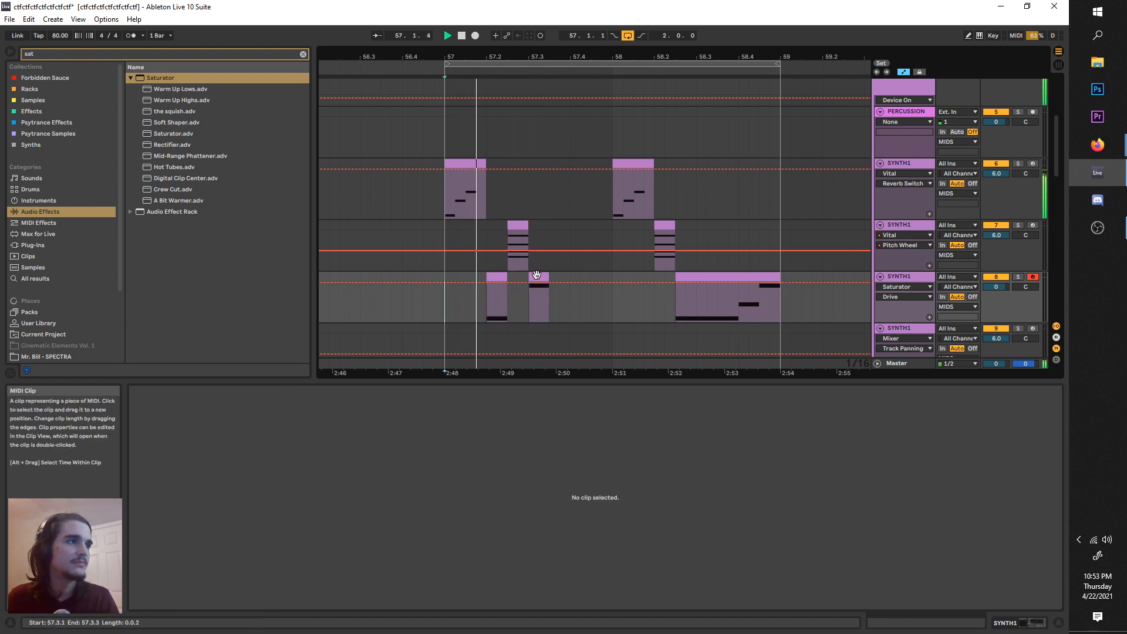
key("ctrl+d")
key("space")
- Copy the C#1 segment of the bar 58 bass clip and paste it at 57.4.1, directly after the F1 pieces
left_click_drag(759, 287, 725, 310)
key("ctrl+c")
left_click(578, 301)
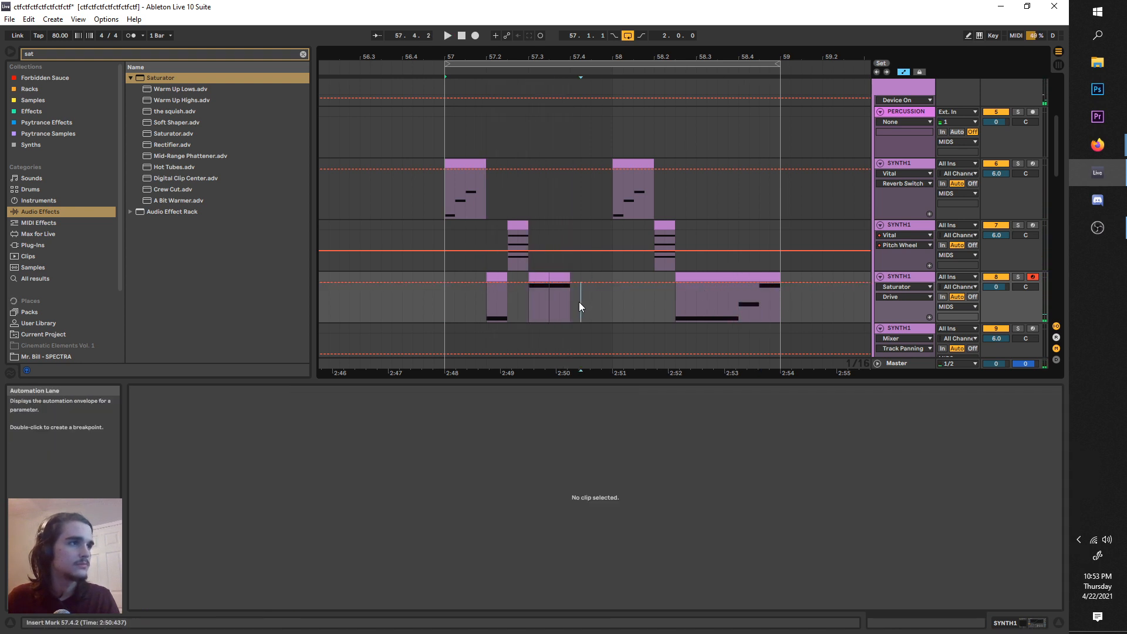
key("ctrl+v")
key("ctrl+z")
left_click(571, 301)
key("ctrl+v")
- Copy the A#0 bass piece at 57.2.1 to 57.4.3, directly after the C#1 piece
left_click(493, 276)
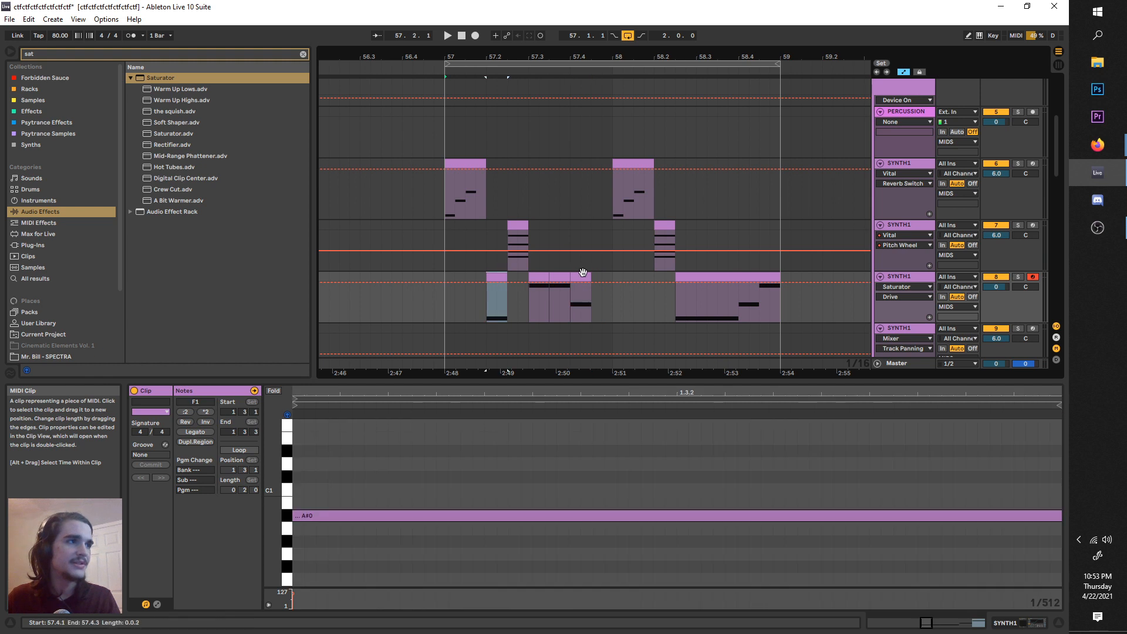
left_click(590, 275)
key("ctrl+v")
- Play the rearranged melody, chord and bass clips from bar 57 and on into bar 58
left_click(445, 291)
key("space")
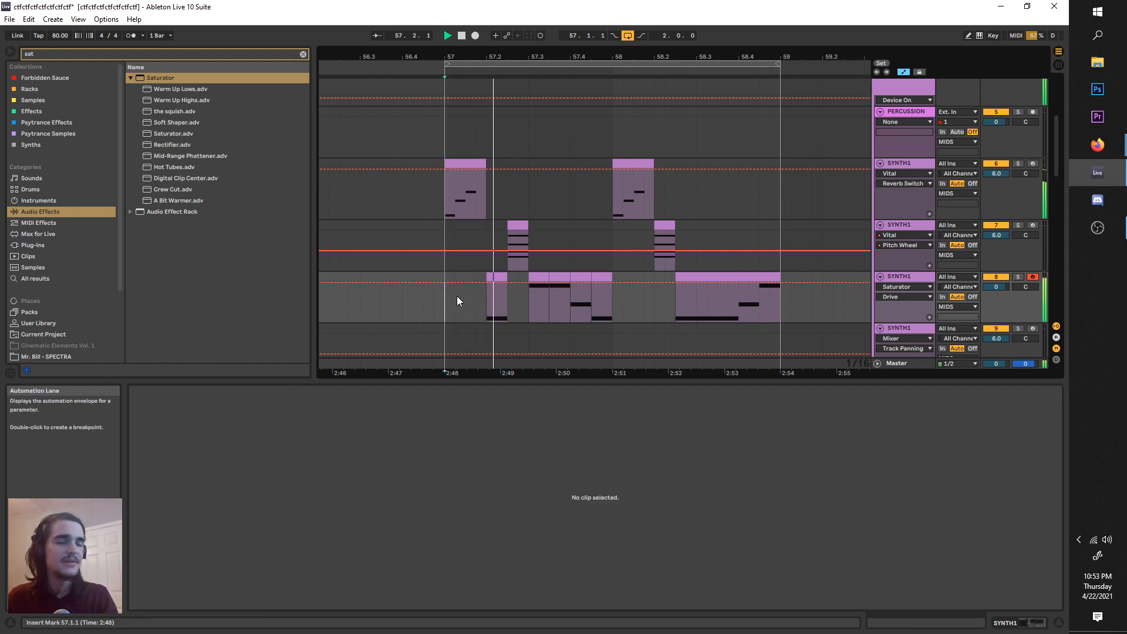
key("space")
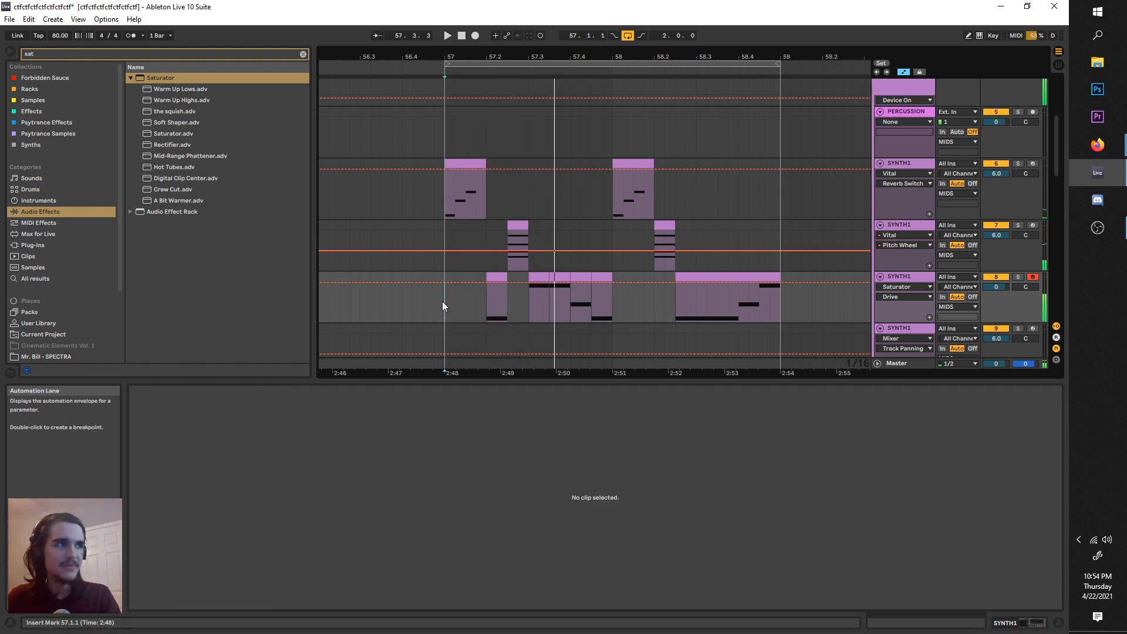
key("space")
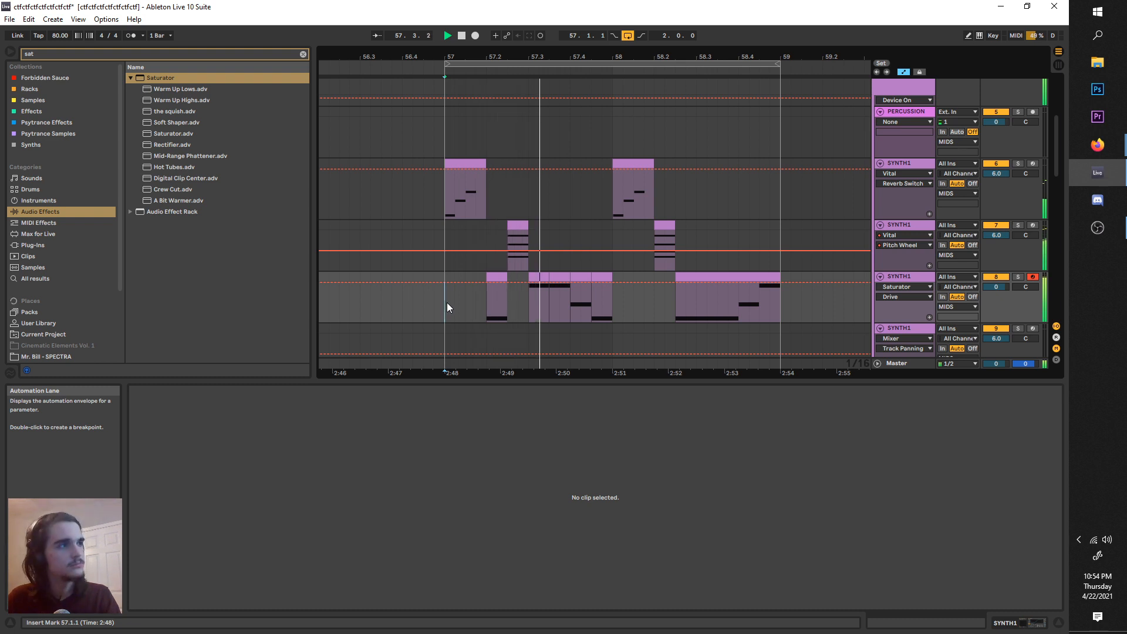
scroll(604, 276, "right", 1)
scroll(665, 196, "right", 1)
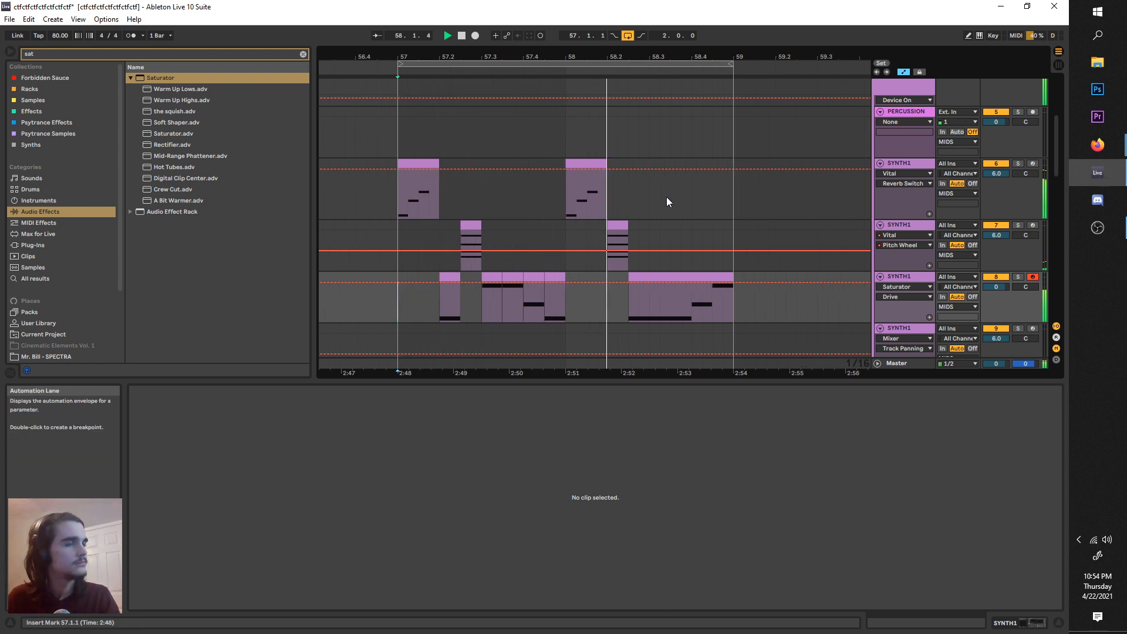
- Duplicate the two-bar section from bar 57 to bar 59 and extend the loop to four bars
scroll(668, 196, "down", 3)
left_click(654, 64)
key("ctrl+d")
left_click_drag(695, 65, 847, 65)
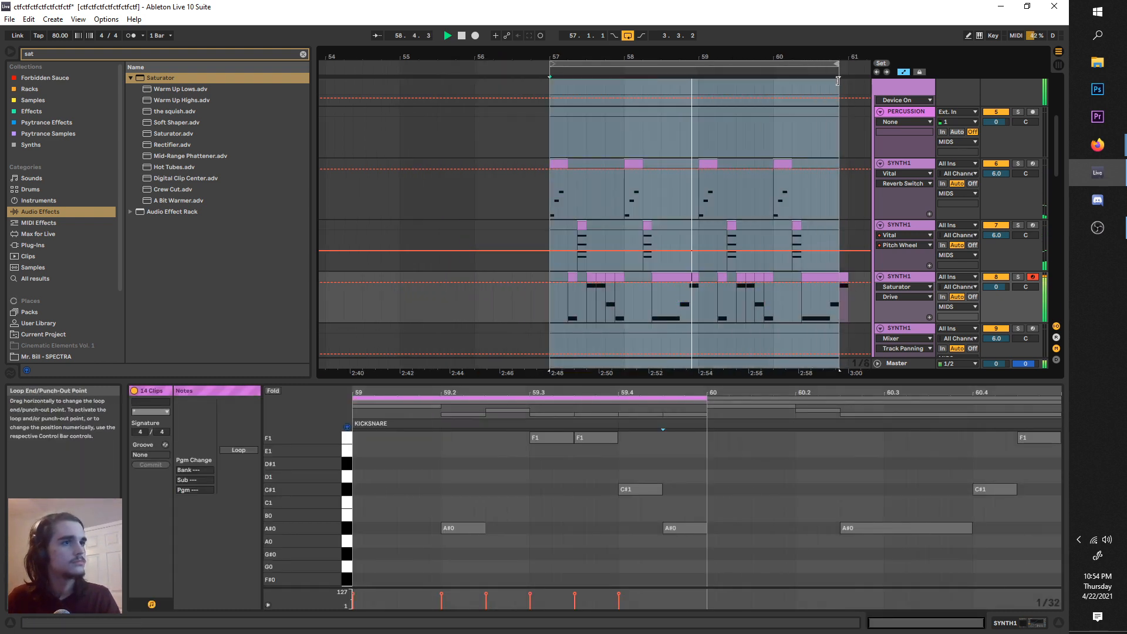
key("space")
scroll(568, 288, "up", 2)
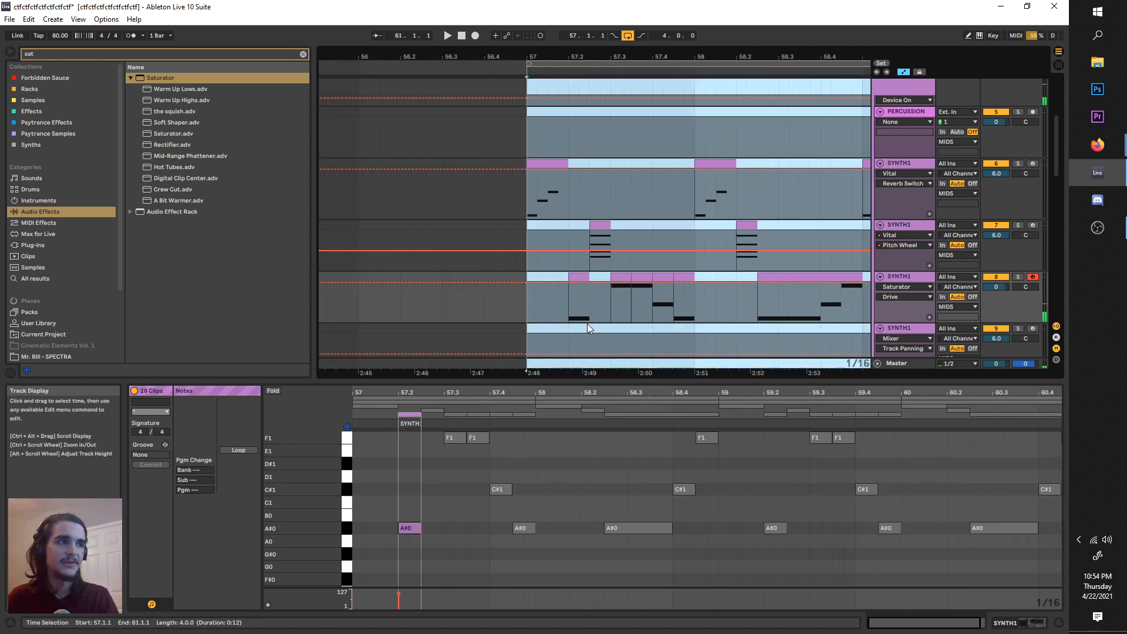
- Examine the duplicated bass, chord and melody clips across bars 57 to 60
scroll(636, 302, "right", 1)
left_click(688, 302)
left_click(648, 304)
scroll(649, 304, "down", 2)
scroll(653, 304, "right", 2)
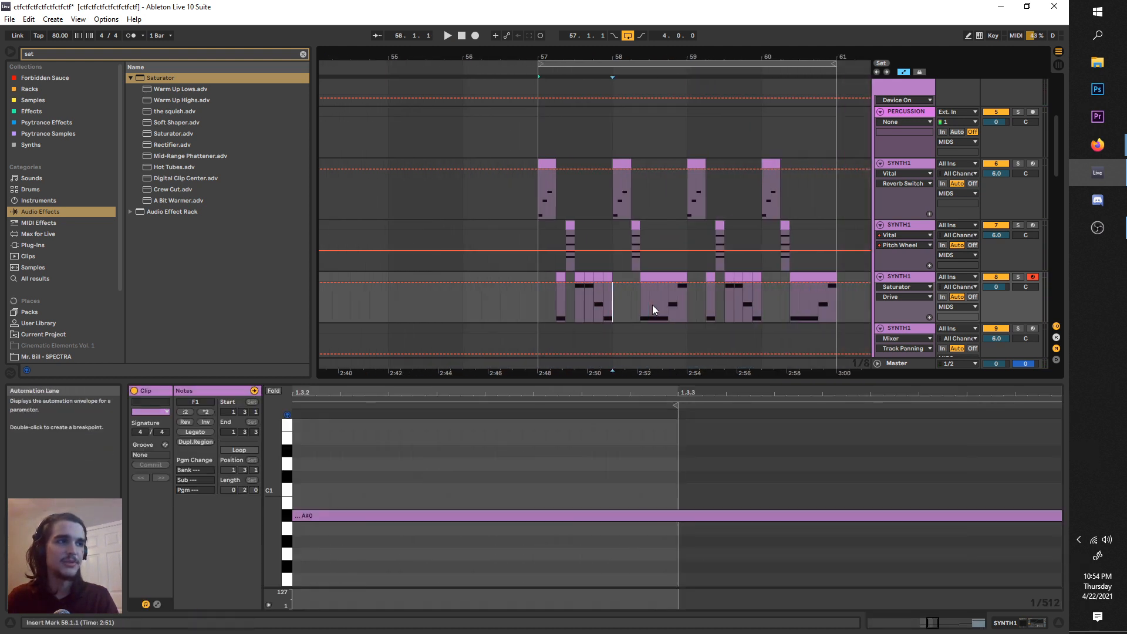
scroll(554, 261, "down", 2)
scroll(548, 262, "up", 2)
left_click(548, 263)
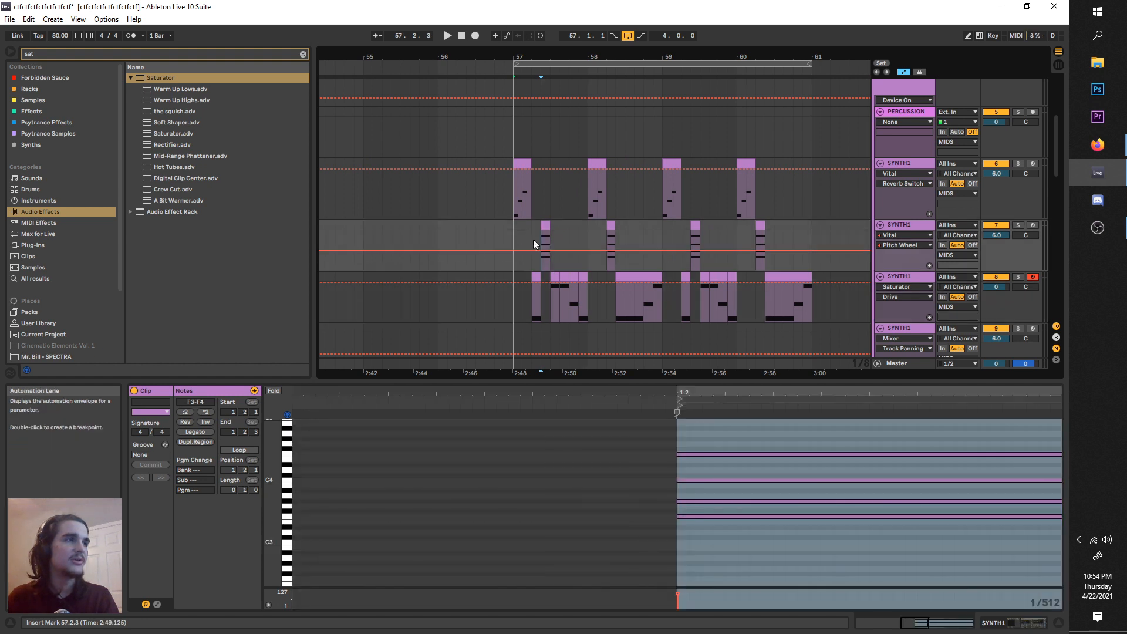
- Solo the melody track and play its clip from bar 57
scroll(519, 217, "up", 3)
left_click(505, 192)
key("space")
key("space")
left_click(1016, 163)
key("space")
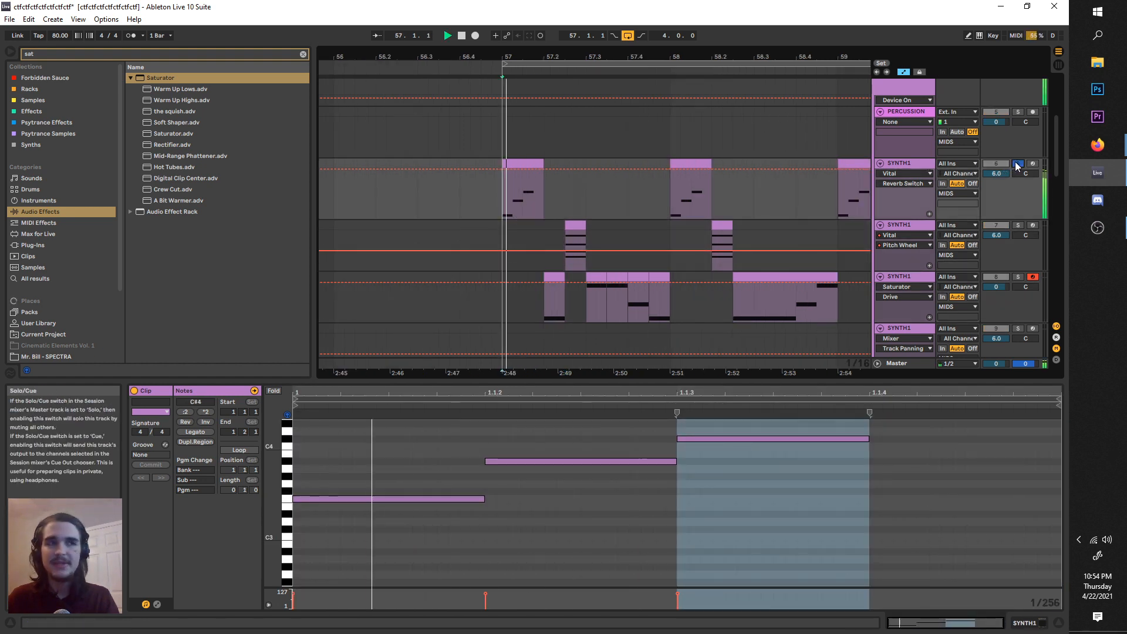
key("space")
- Solo the chord track and play its clip from 57.2.3
left_click(1018, 225)
left_click(566, 241)
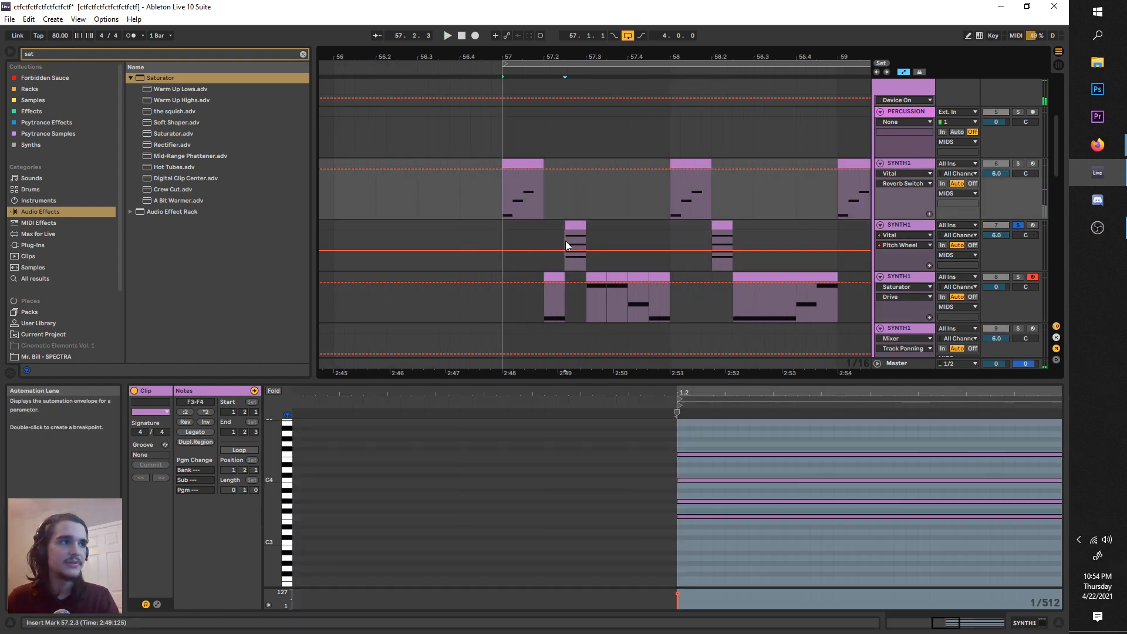
key("space")
key("space")
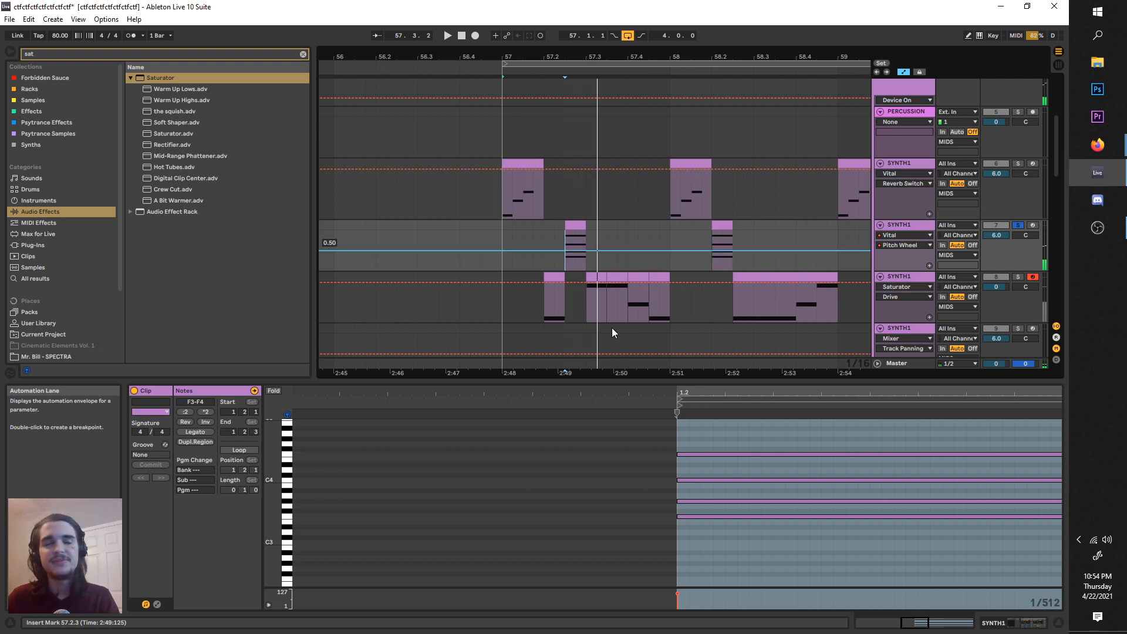
- Solo the bass track, play it from 57.2.1 and turn its solo off again
left_click(545, 310)
scroll(678, 307, "right", 3)
left_click(1019, 276)
key("space")
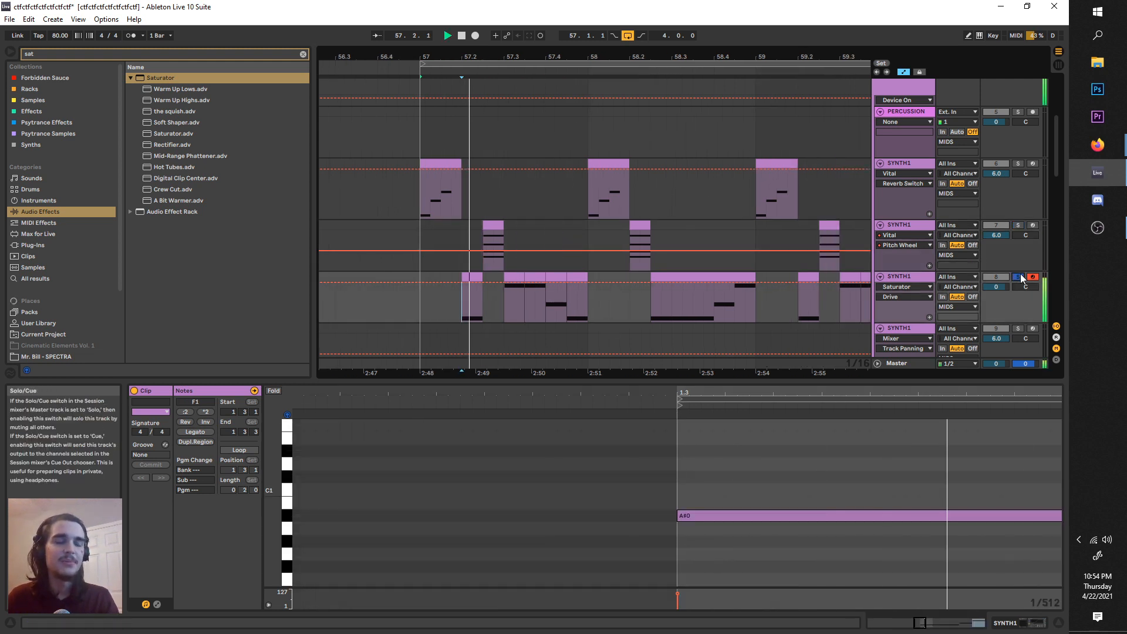
key("space")
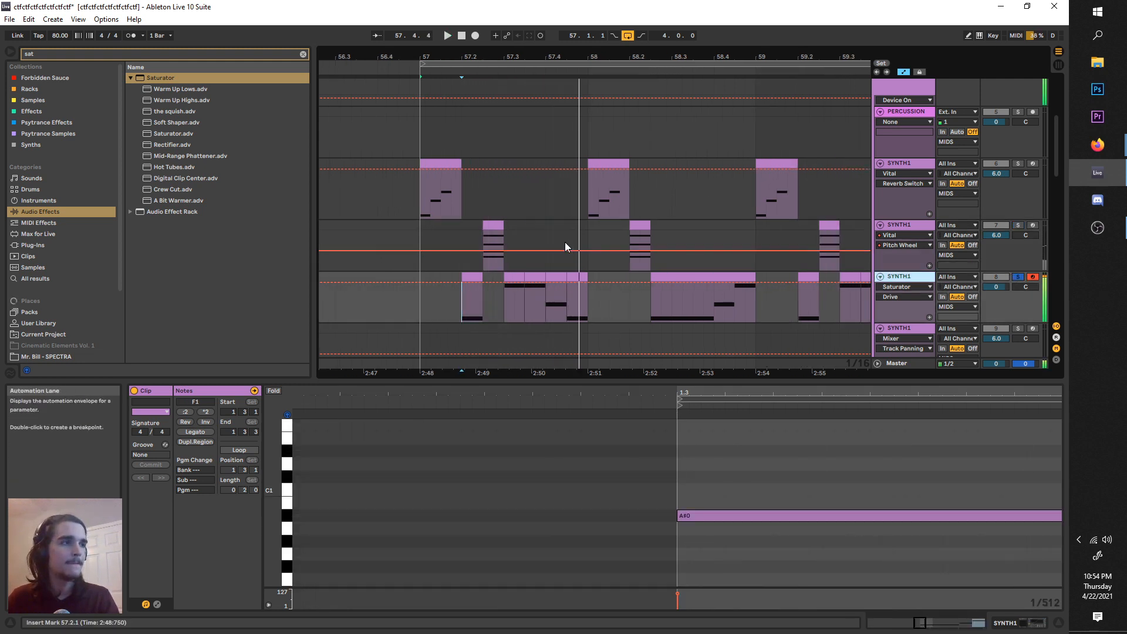
scroll(565, 242, "down", 2)
scroll(538, 270, "up", 2)
left_click(1018, 277)
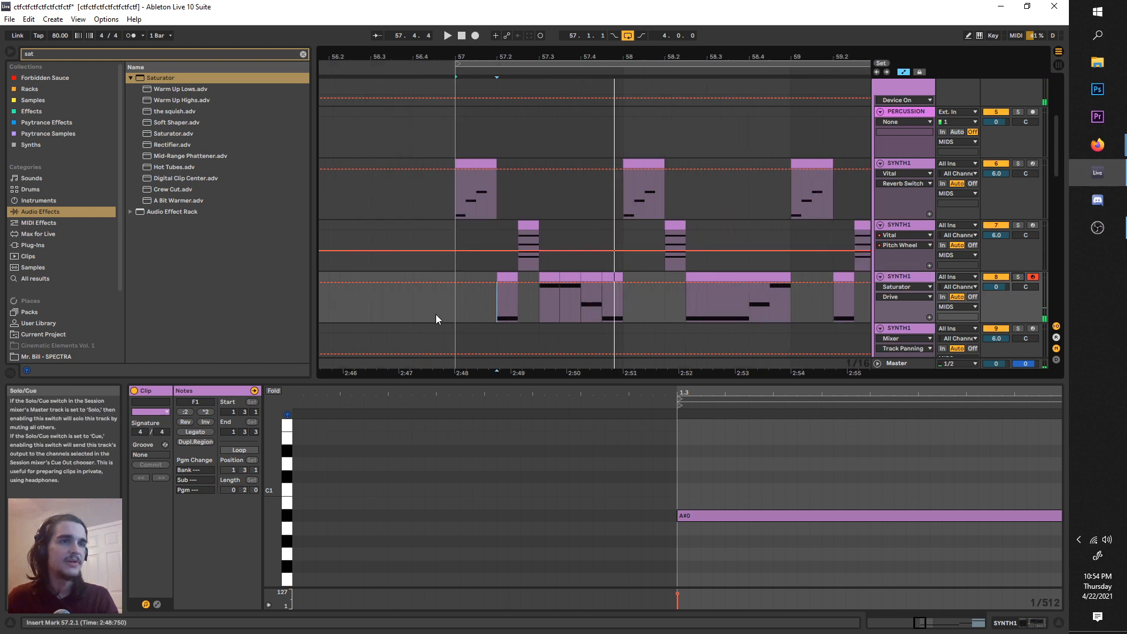
- Duplicate the bass track and deactivate the copy's clip pieces at 57.2.1, 57.3.1 and 57.3.3
left_click(464, 317)
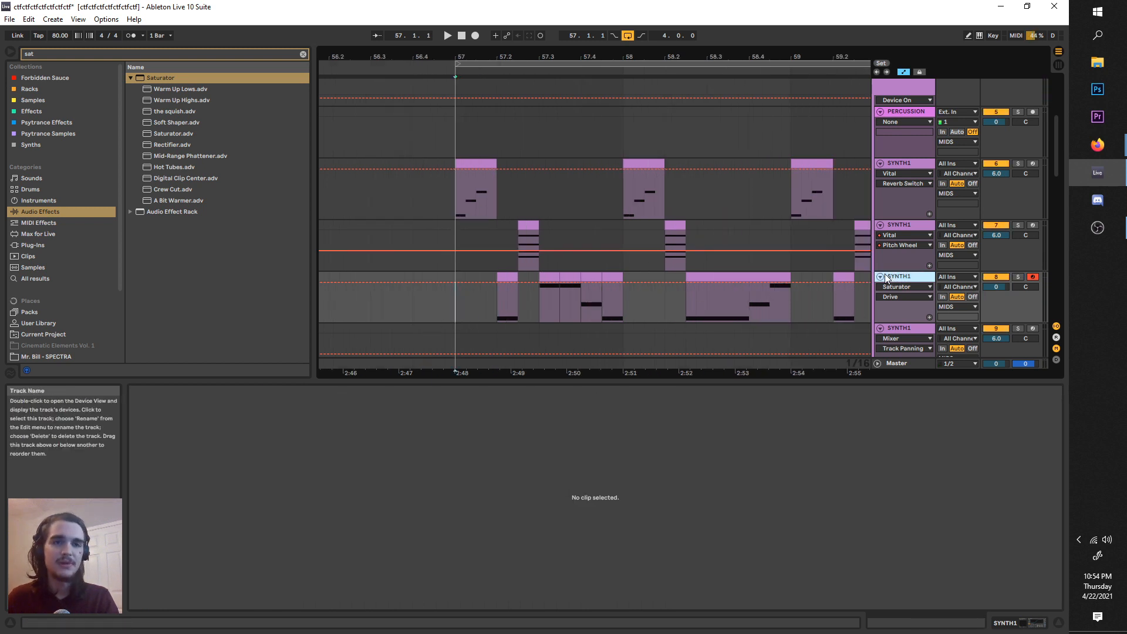
key("ctrl+d")
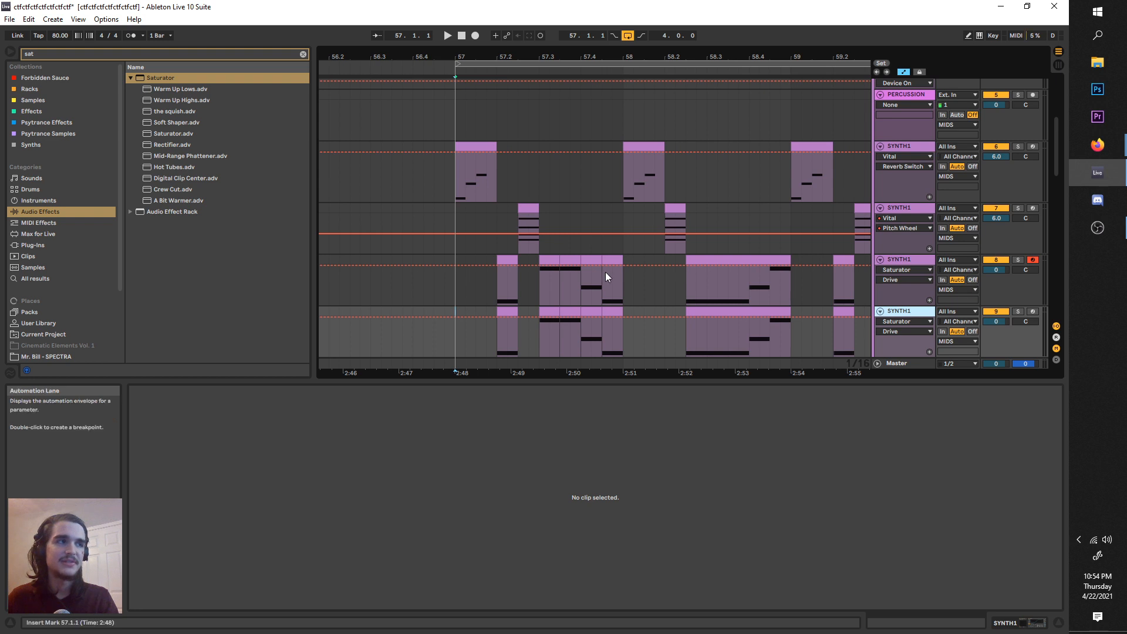
scroll(563, 276, "right", 1)
left_click(493, 313)
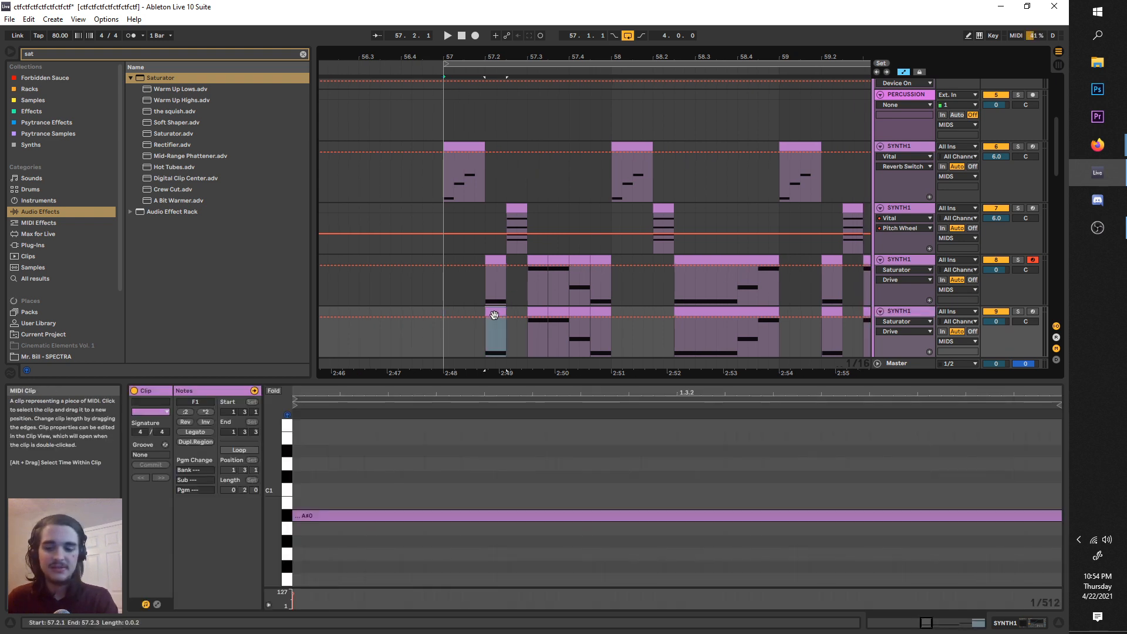
key("0")
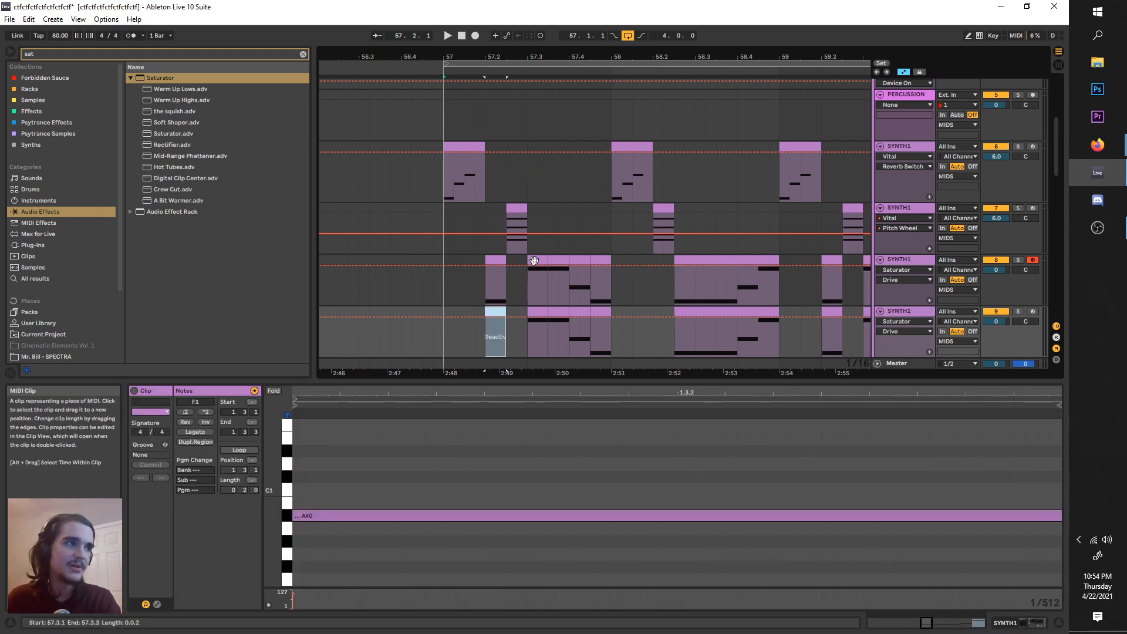
left_click(536, 311)
key("0")
left_click(556, 312)
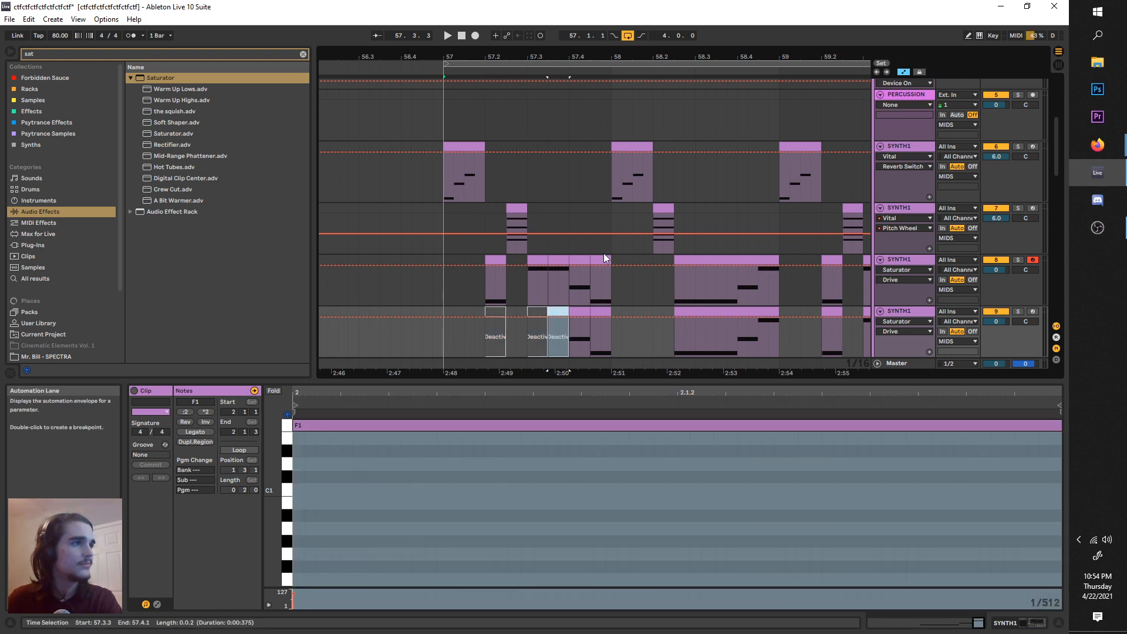
- Duplicate the second bass track and deactivate the C#1 piece at 57.4.1 in the third bass track
left_click(902, 313)
key("ctrl+d")
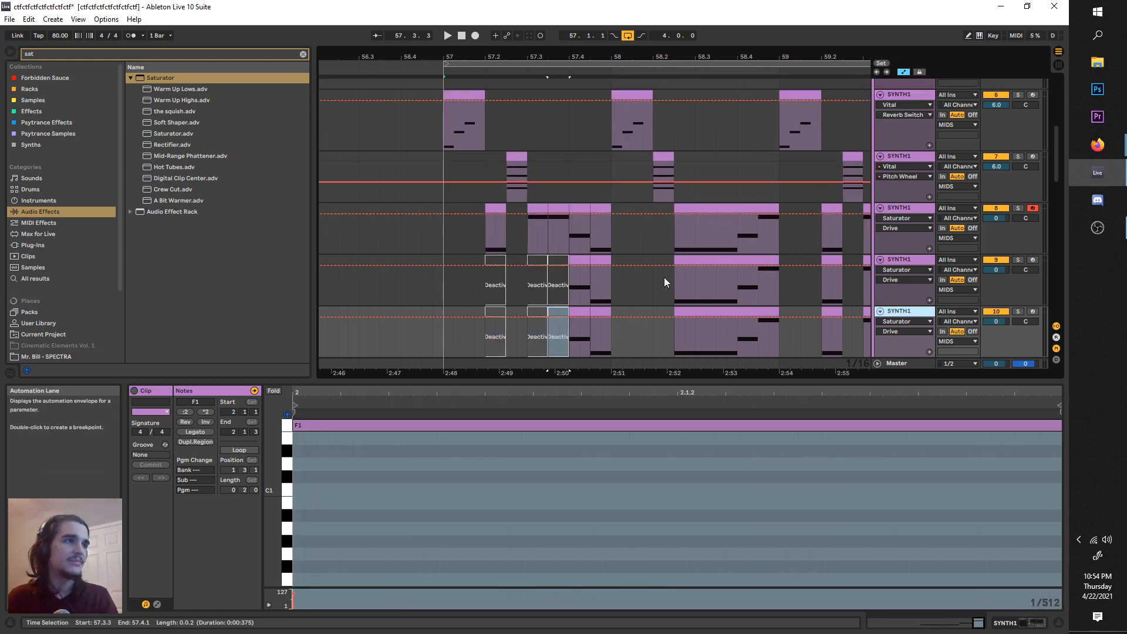
left_click(579, 311)
key("0")
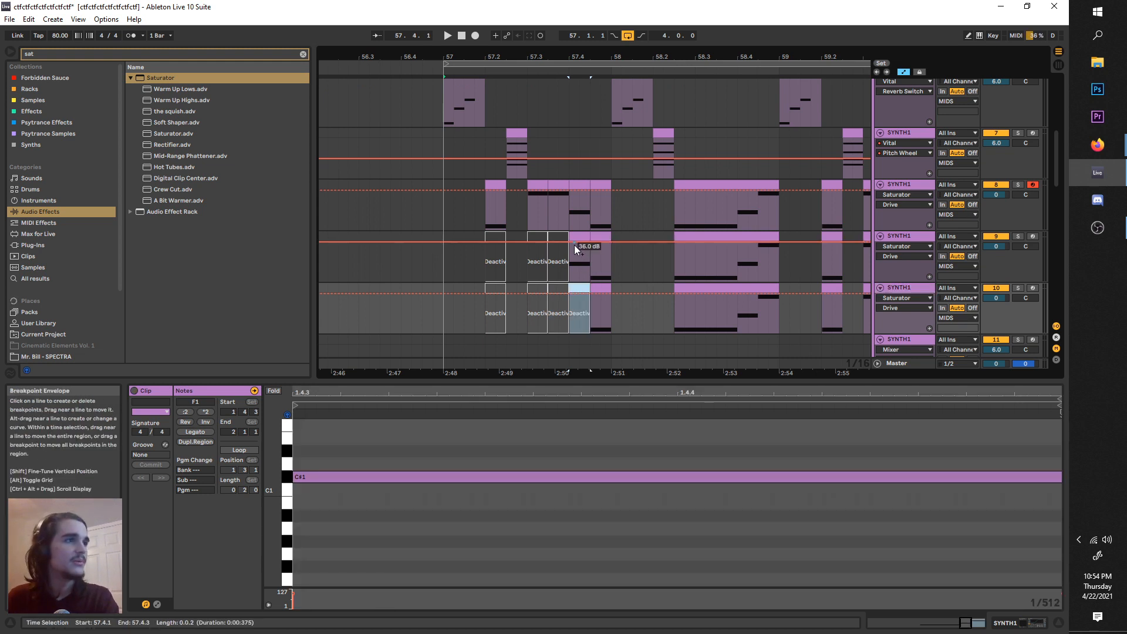
- Reactivate the two F1 pieces at 57.3.3 and 57.3.1 on the second bass track
left_click(560, 236)
key("0")
left_click(538, 236)
key("0")
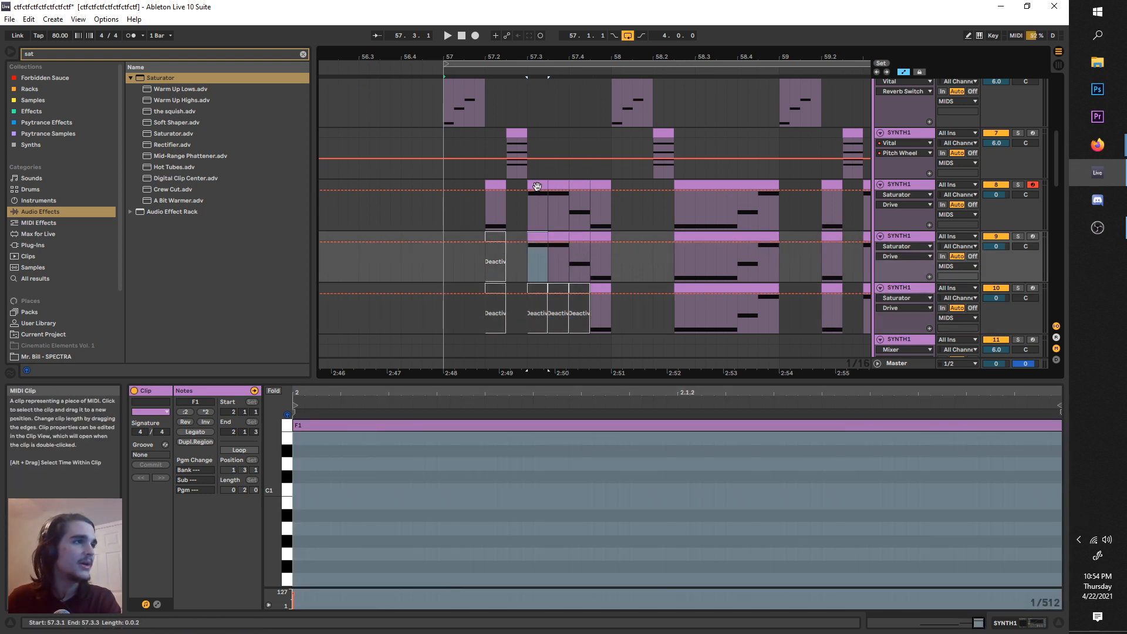
- Deactivate the four clip pieces from 57.3.1 to 58.1.1 on the first bass track
left_click(537, 186)
key("0")
left_click(559, 187)
key("0")
left_click(579, 187)
key("0")
left_click(600, 187)
key("0")
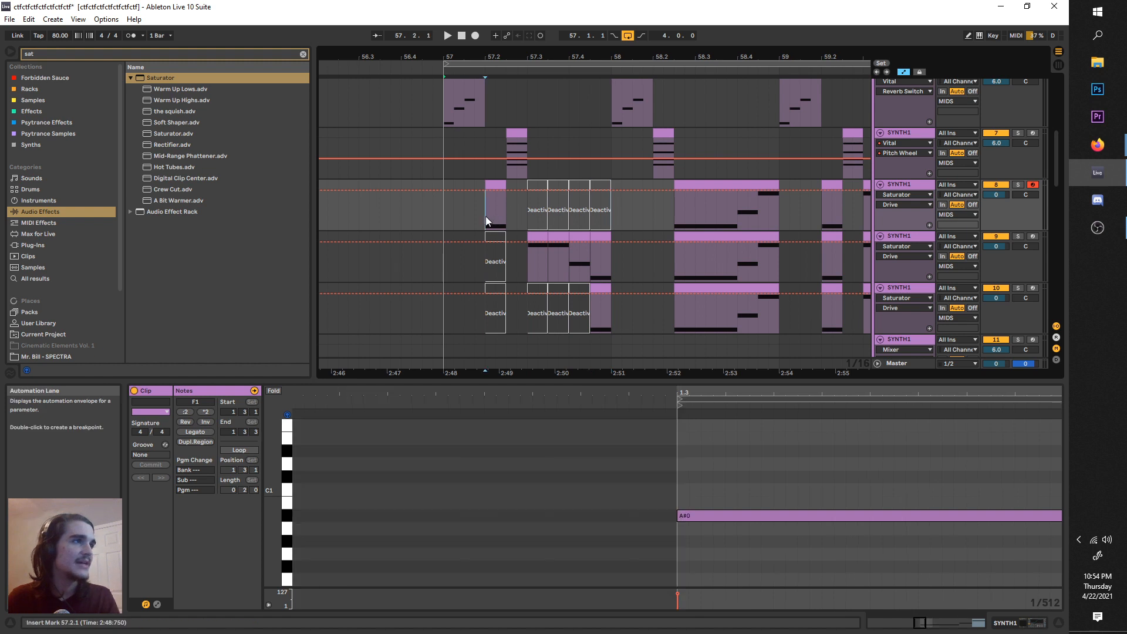
- Play the split bass parts and deactivate the A#0 piece at 57.4.3 on the second bass track
left_click(485, 216)
key("space")
left_click(532, 268)
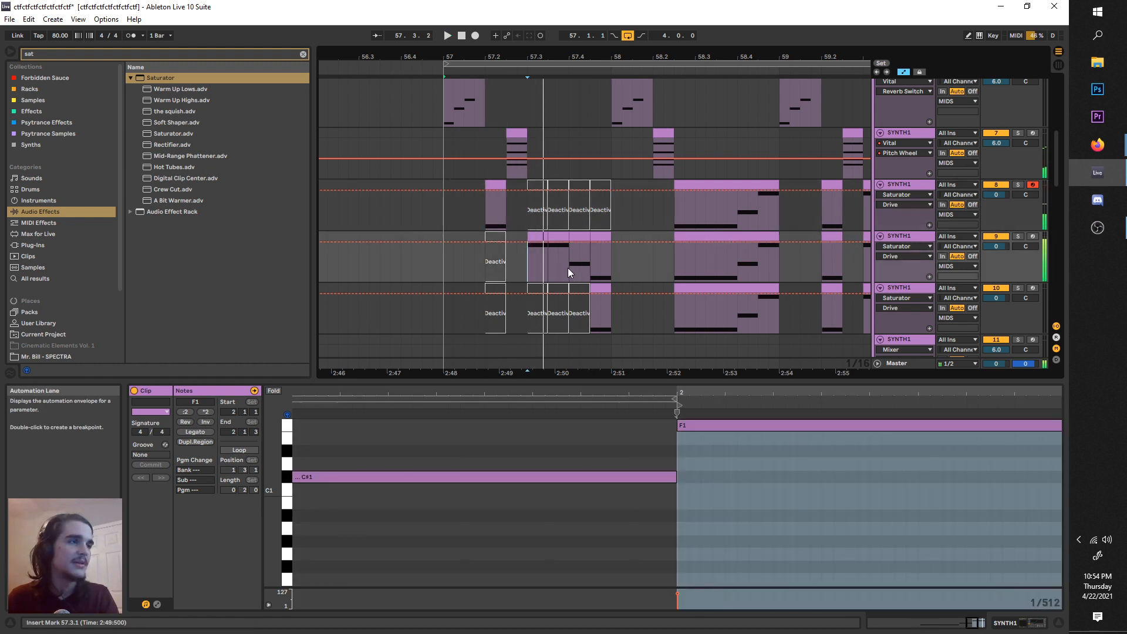
left_click(613, 270)
left_click(605, 238)
key("0")
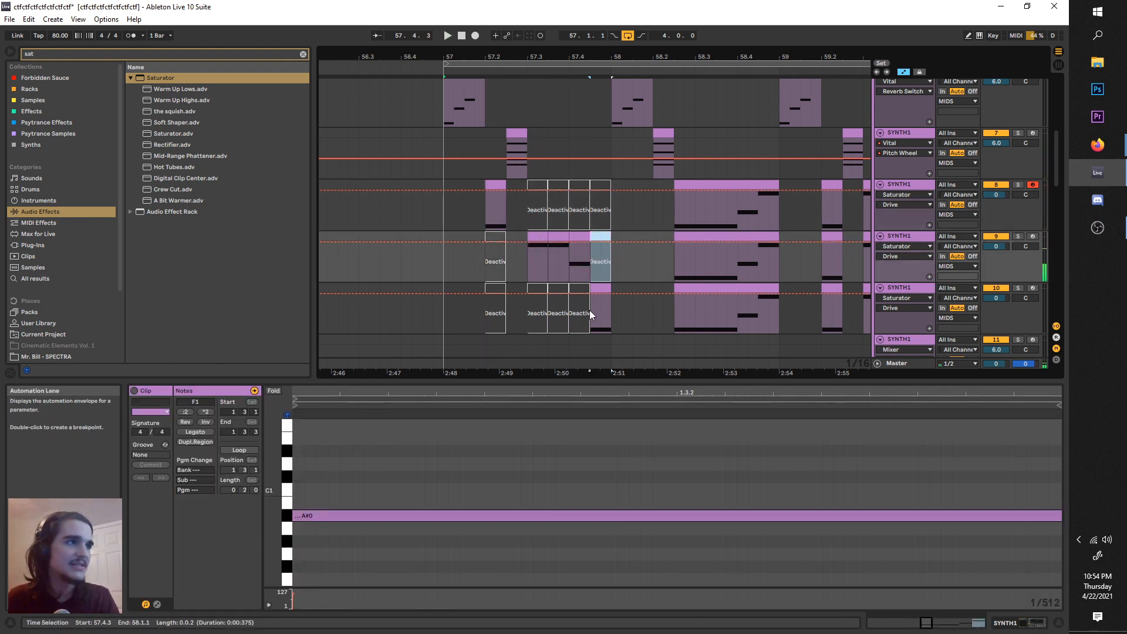
- Play the third bass track's piece at 57.4.3, and play all the parts together from bar 57
left_click(589, 310)
key("space")
key("space")
left_click(442, 210)
key("space")
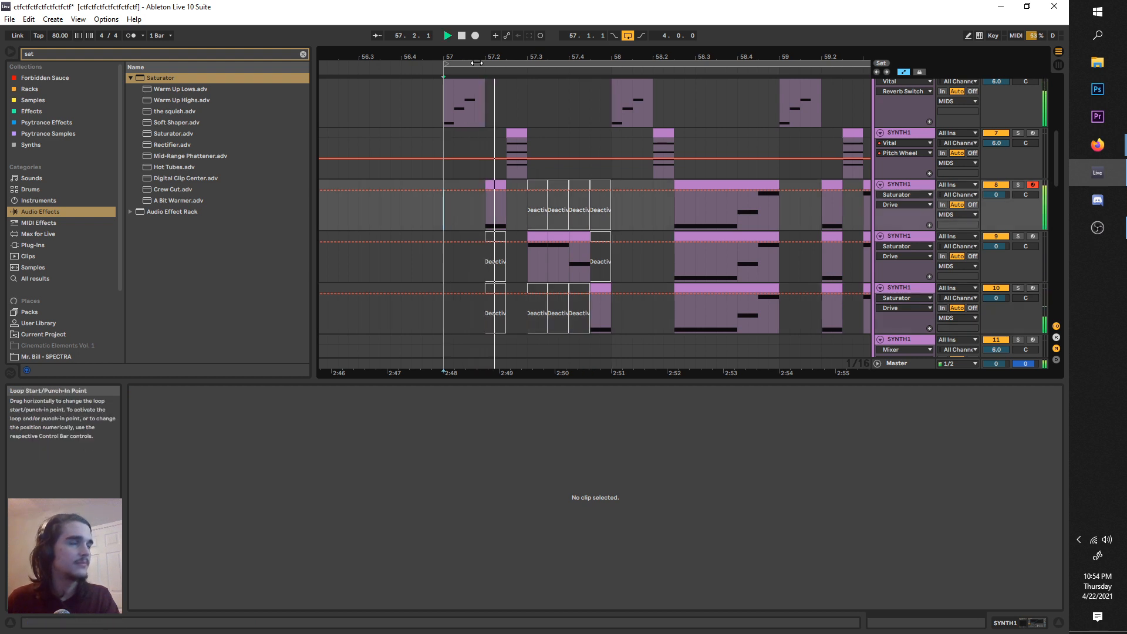
left_click(488, 67)
key("space")
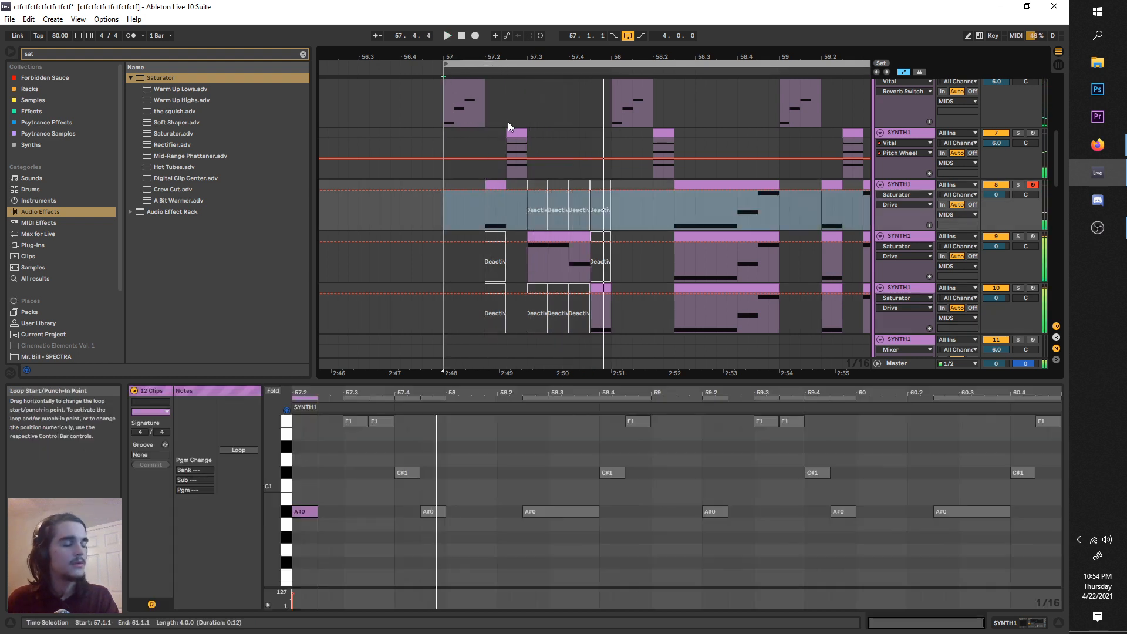
- Move the loop start to 57.2.1 and play the first bass piece
scroll(487, 143, "up", 1)
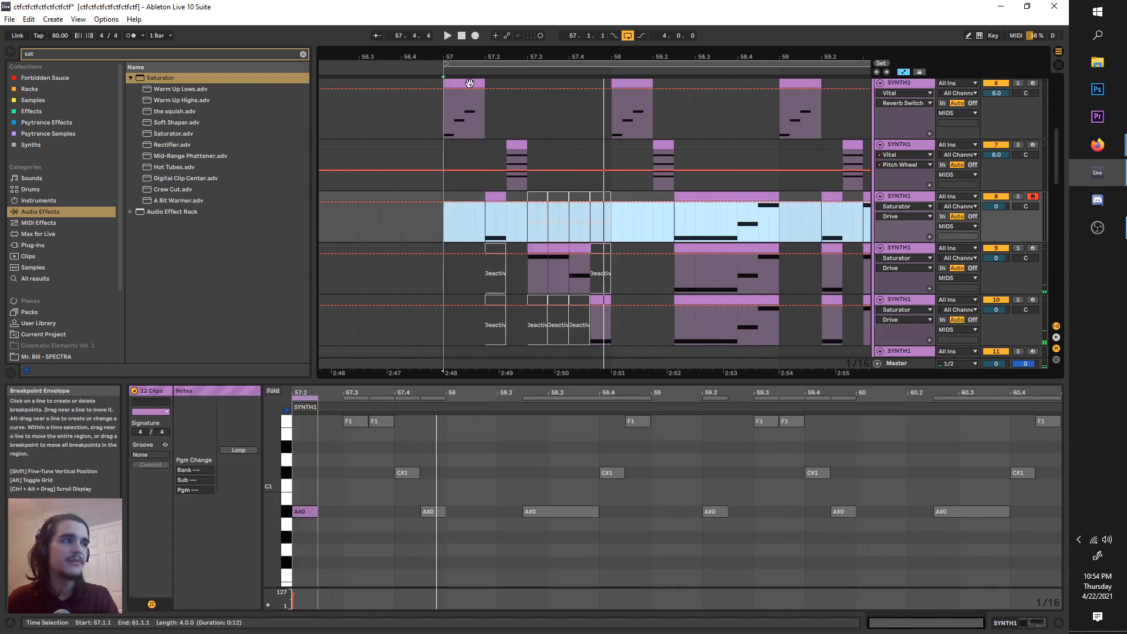
left_click_drag(482, 65, 523, 70)
key("space")
key("space")
- Search the audio effects for "aut" and add Auto Filter after the Saturator on the first bass track
left_click(905, 202)
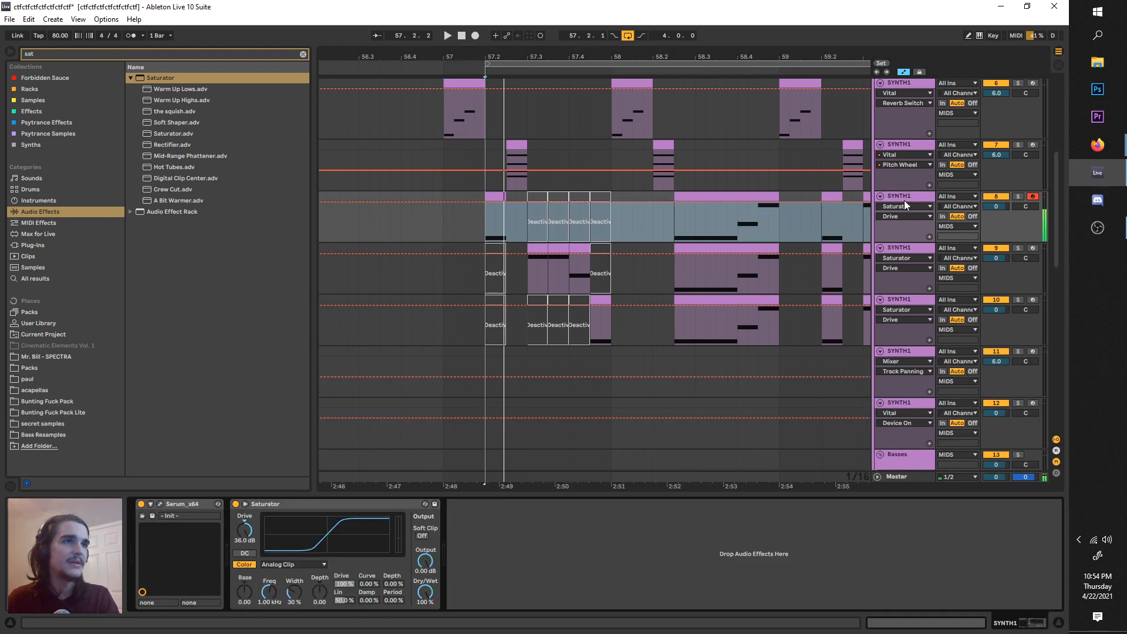
left_click(106, 56)
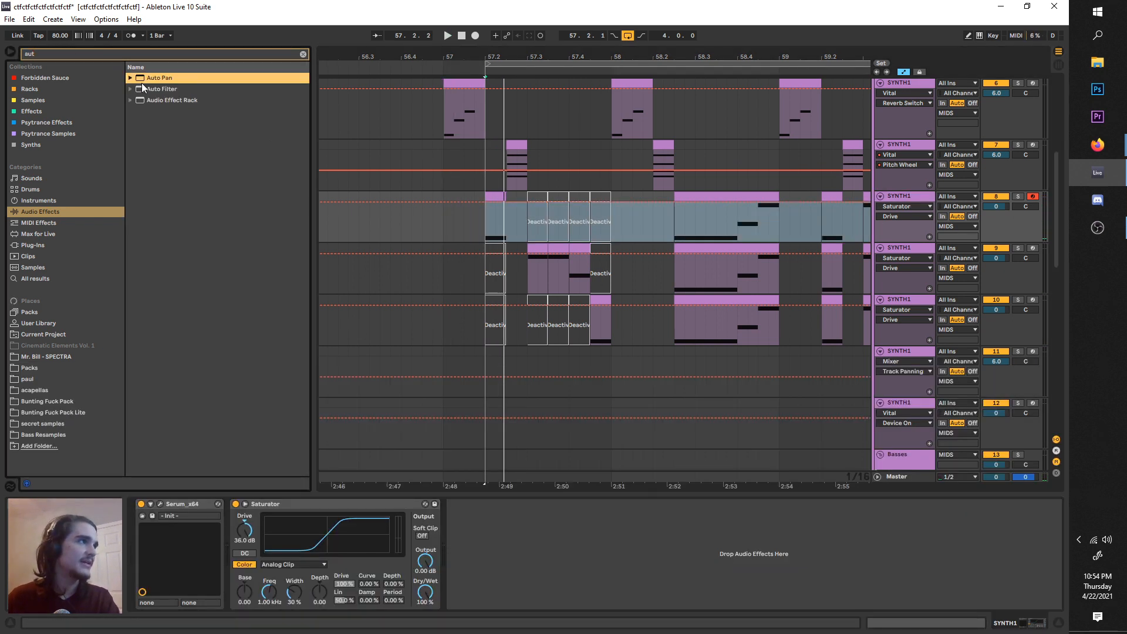
left_click_drag(151, 89, 617, 576)
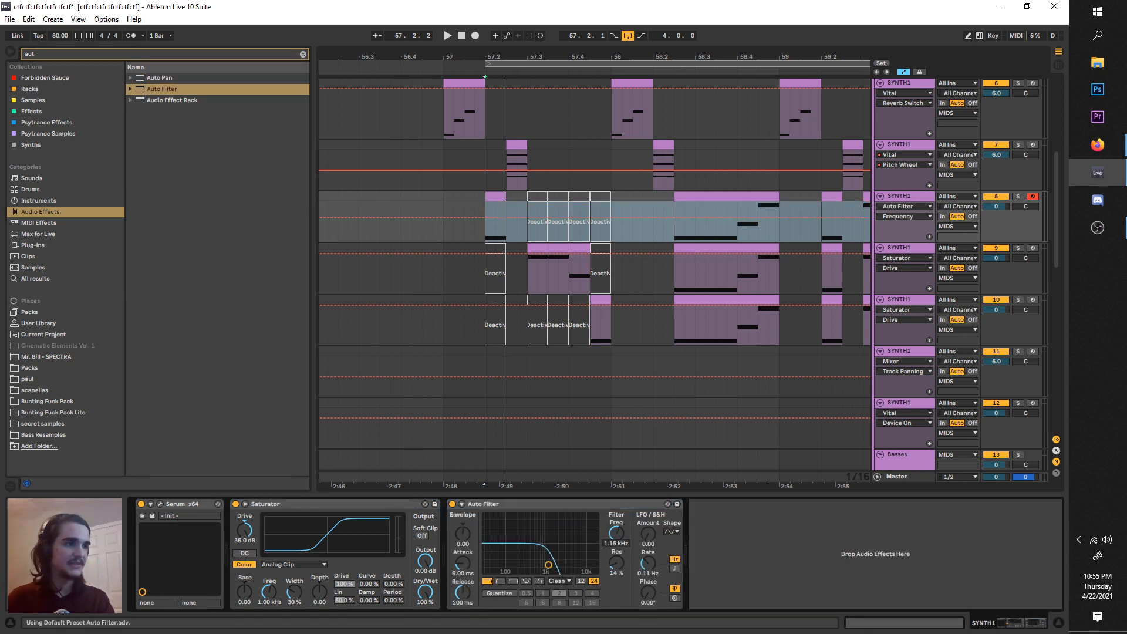
- Automate the Auto Filter frequency from about 73 Hz up to 19.9 kHz across the bass piece at 57.2.1 and play it
left_click(487, 223)
key("space")
left_click_drag(506, 223, 485, 235)
key("space")
key("space")
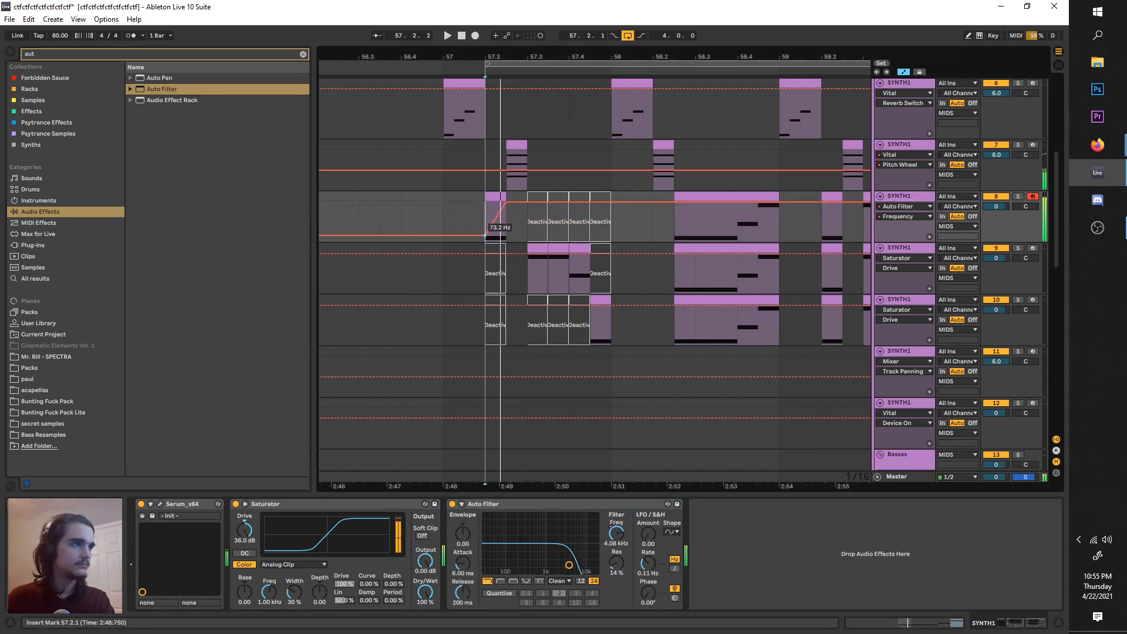
key("space")
key("space")
key("space")
key("space")
- Set the Auto Filter's resonance to 30 % and play the filtered bass piece
left_click_drag(616, 564, 616, 550)
key("space")
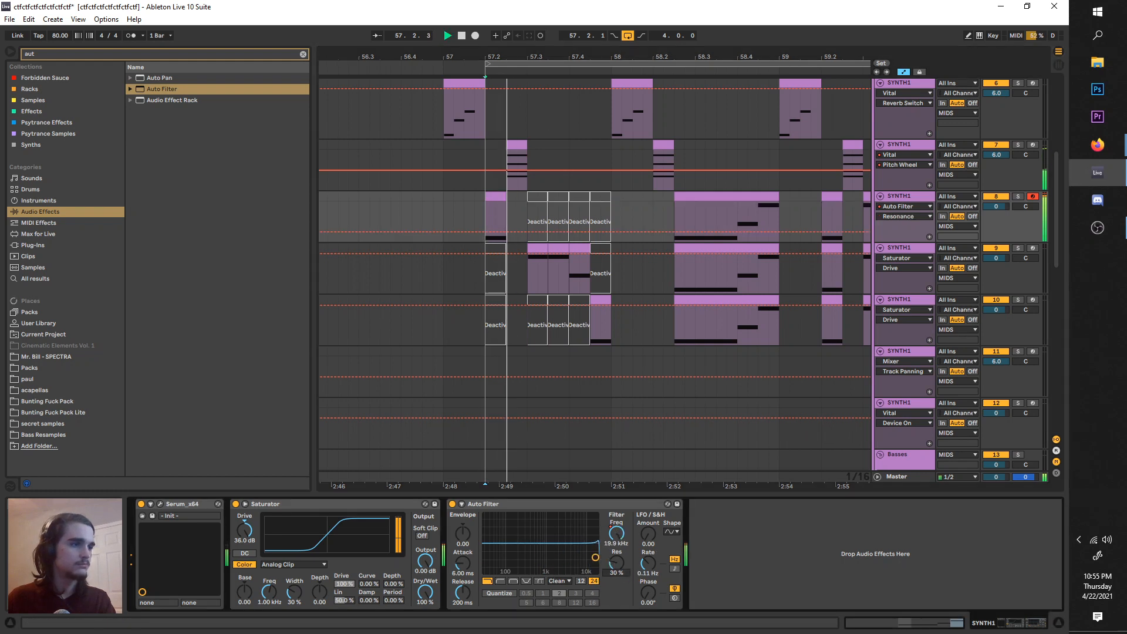
key("space")
key("space")
key("space")
- Set the Saturator's drive to 30.9 dB and its color base to -4.57 while replaying the bass piece
left_click_drag(244, 592, 244, 600)
key("space")
key("space")
mouse_move(245, 531)
left_mouse_down()
mouse_move(244, 541)
mouse_move(245, 528)
left_mouse_up()
key("space")
key("space")
key("space")
key("space")
key("space")
left_click_drag(244, 591, 244, 595)
key("space")
key("space")
key("space")
- Set the Saturator's color depth to 24.0 and its color frequency to 153 Hz, and play the bass piece
mouse_move(319, 592)
left_mouse_down()
mouse_move(319, 582)
mouse_move(268, 604)
left_mouse_up()
key("space")
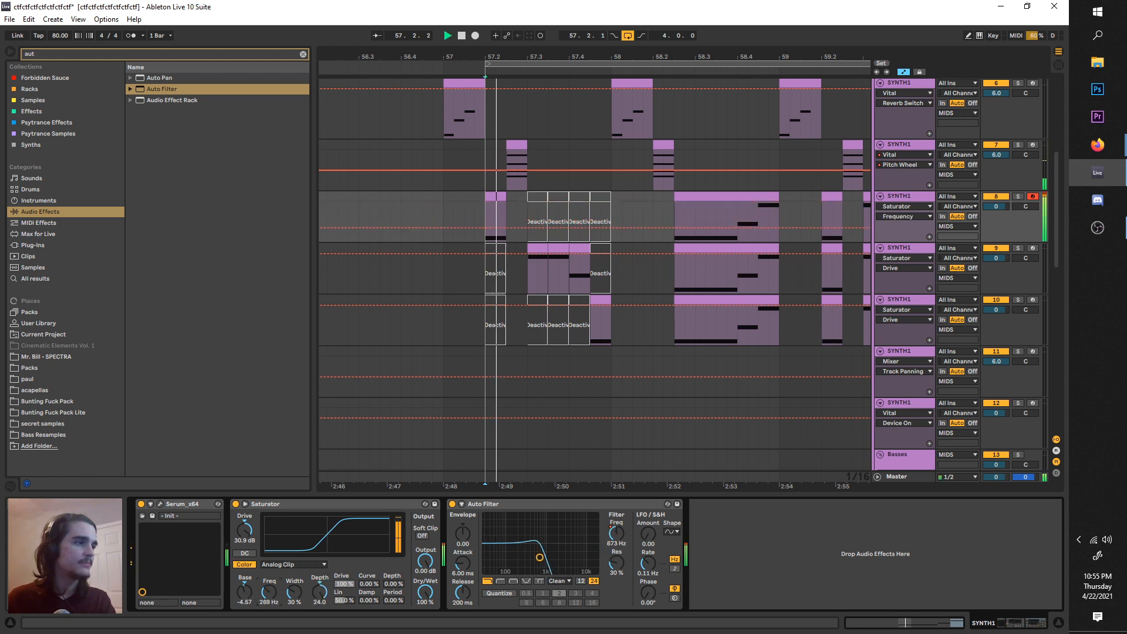
key("space")
key("space")
key("space")
- Search the audio effects for "ott" and insert the OTT preset between the Saturator and the Auto Filter
left_click(77, 54)
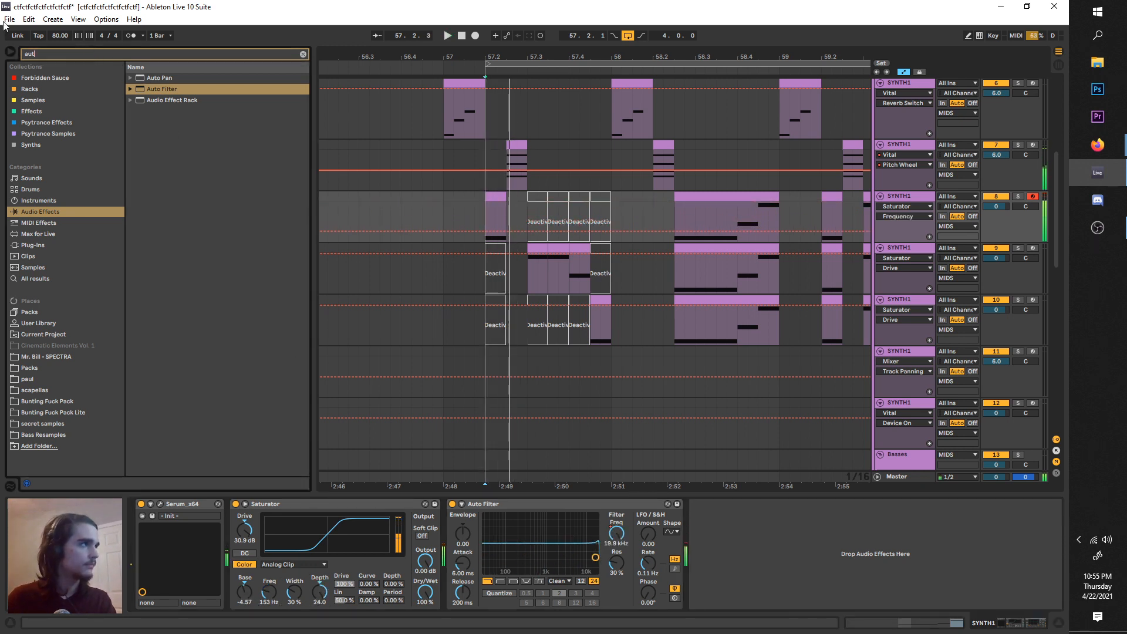
type("ott")
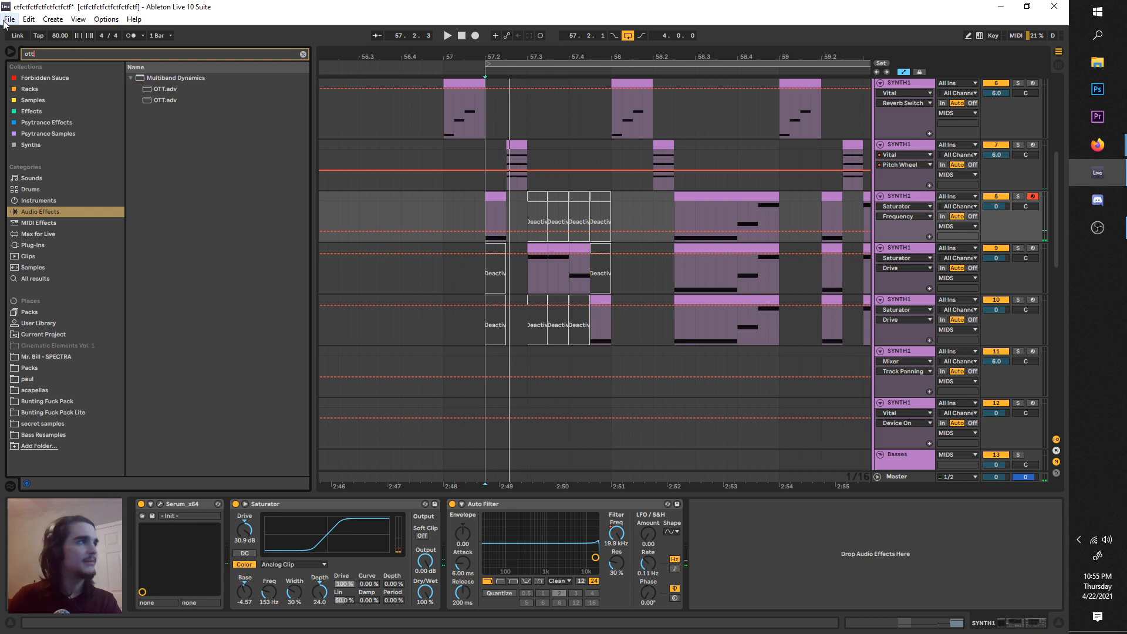
mouse_move(156, 89)
left_mouse_down()
mouse_move(393, 489)
mouse_move(461, 554)
left_mouse_up()
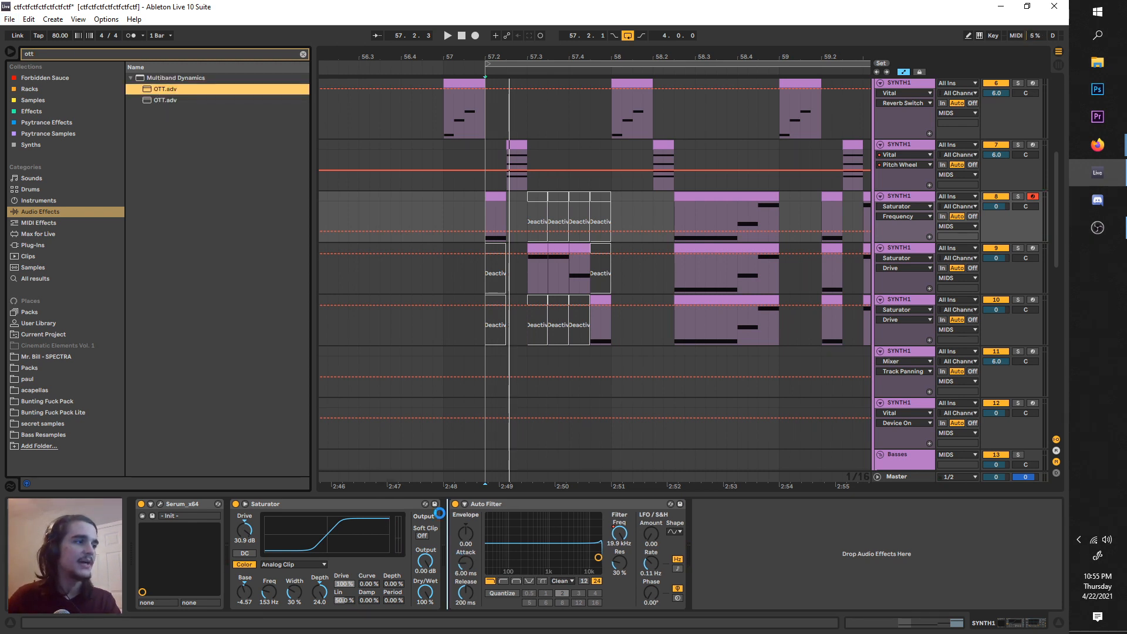
left_click_drag(439, 513, 441, 515)
- Raise the OTT's master output slightly while playing the first bass piece
key("space")
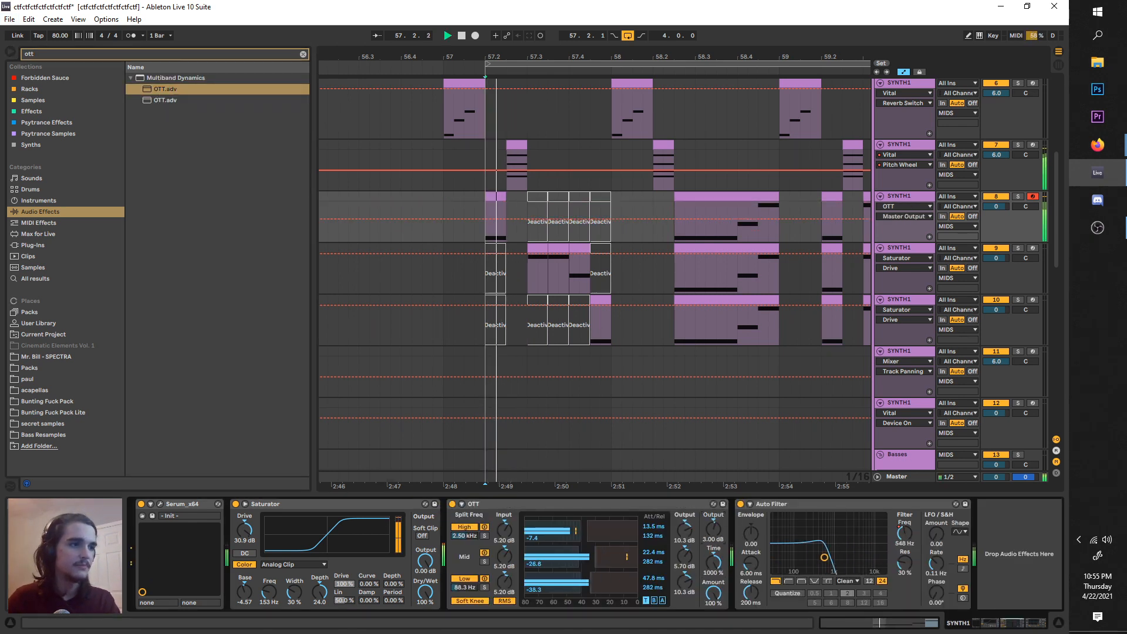
left_click_drag(713, 529, 713, 518)
key("space")
- Move the loop start to 57.3.1 and solo the second bass track
left_click_drag(555, 64, 600, 73)
left_click(1018, 248)
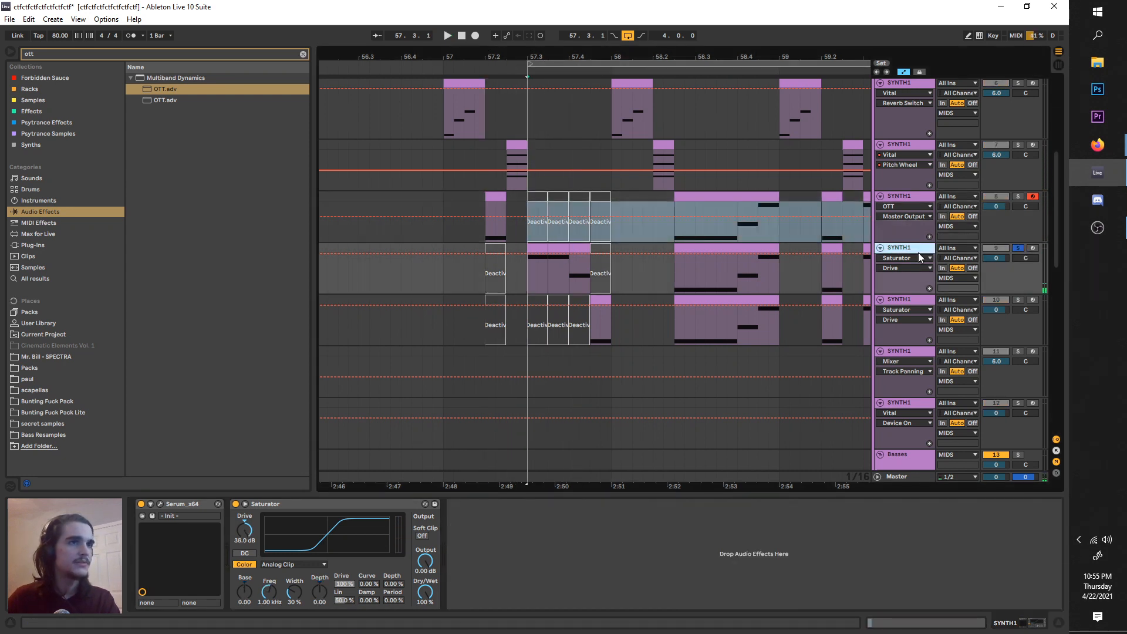
- Lower the second bass track's Saturator drive to 19.4 dB and switch its curve type to Sinoid Fold during playback
key("space")
left_click_drag(243, 528, 244, 549)
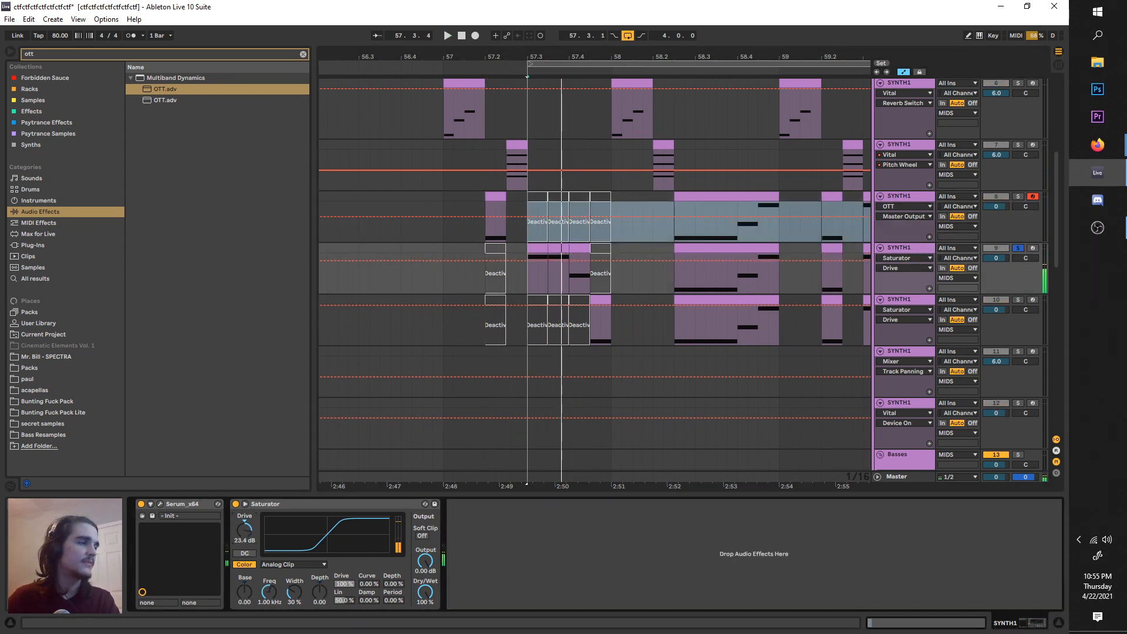
left_click(268, 564)
left_click(297, 607)
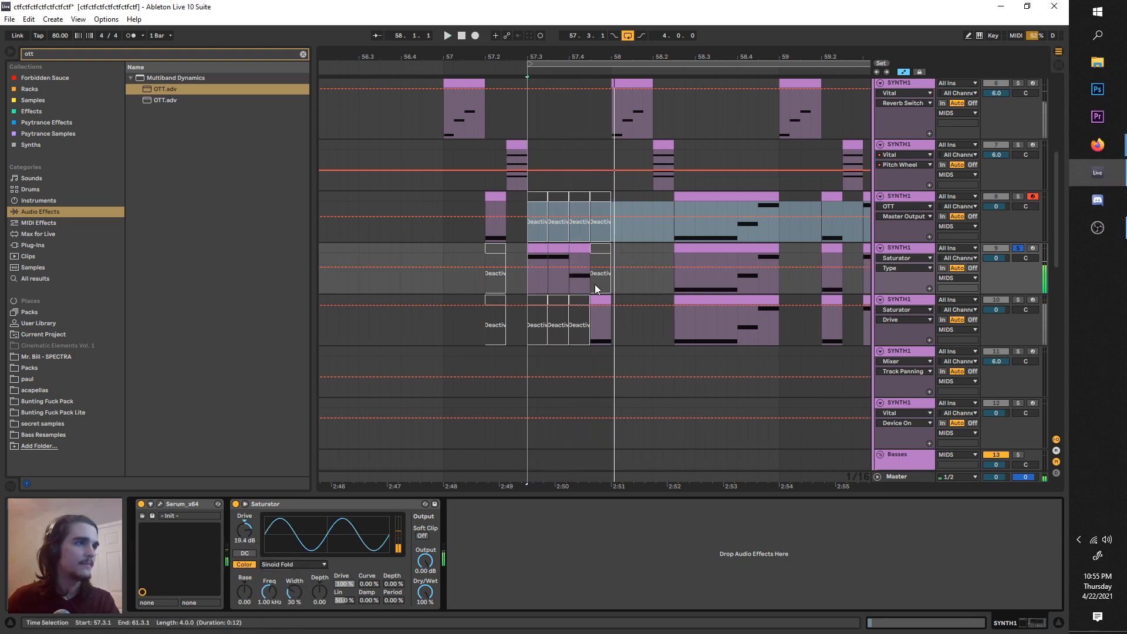
- Move the last bass clip before bar 58 from the third bass track to the second and play from 57.3.1
left_click_drag(603, 299, 601, 280)
left_click(529, 282)
key("space")
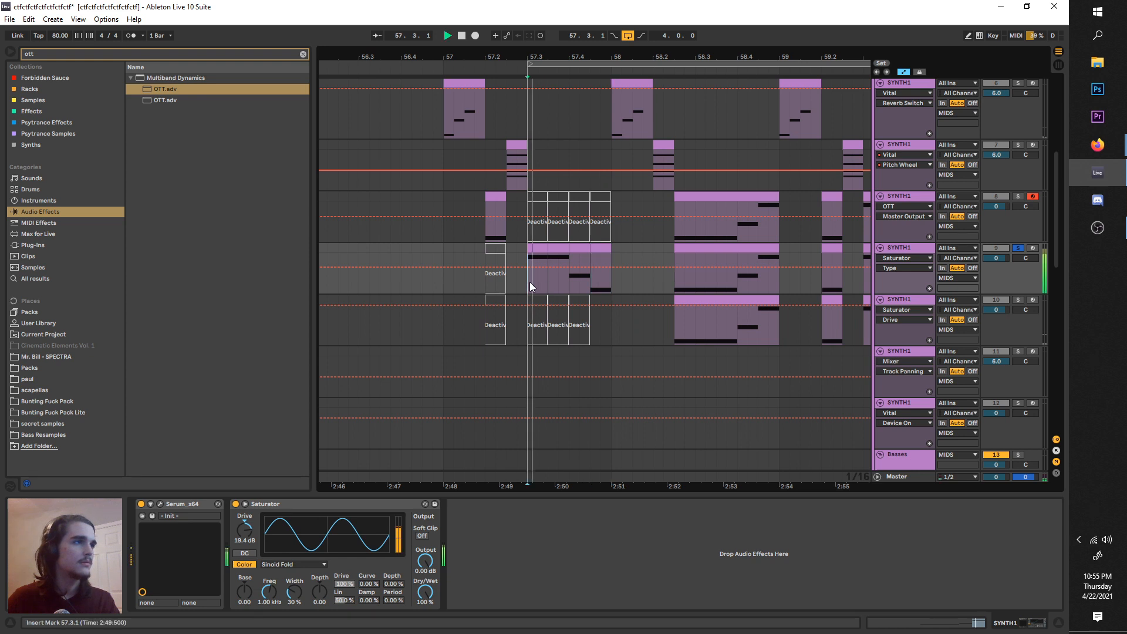
key("space")
- Move the loop start to 57.1.1, unsolo the second bass track and play the section with all tracks
left_click_drag(622, 64, 528, 82)
key("Right")
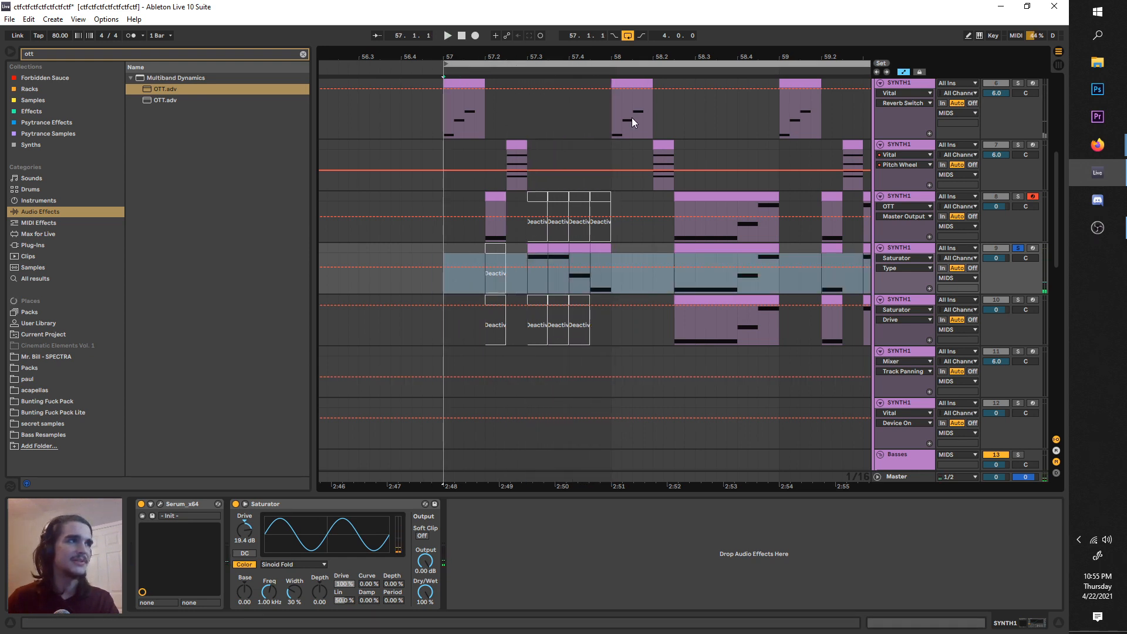
left_click(1018, 249)
key("ctrl+l")
key("space")
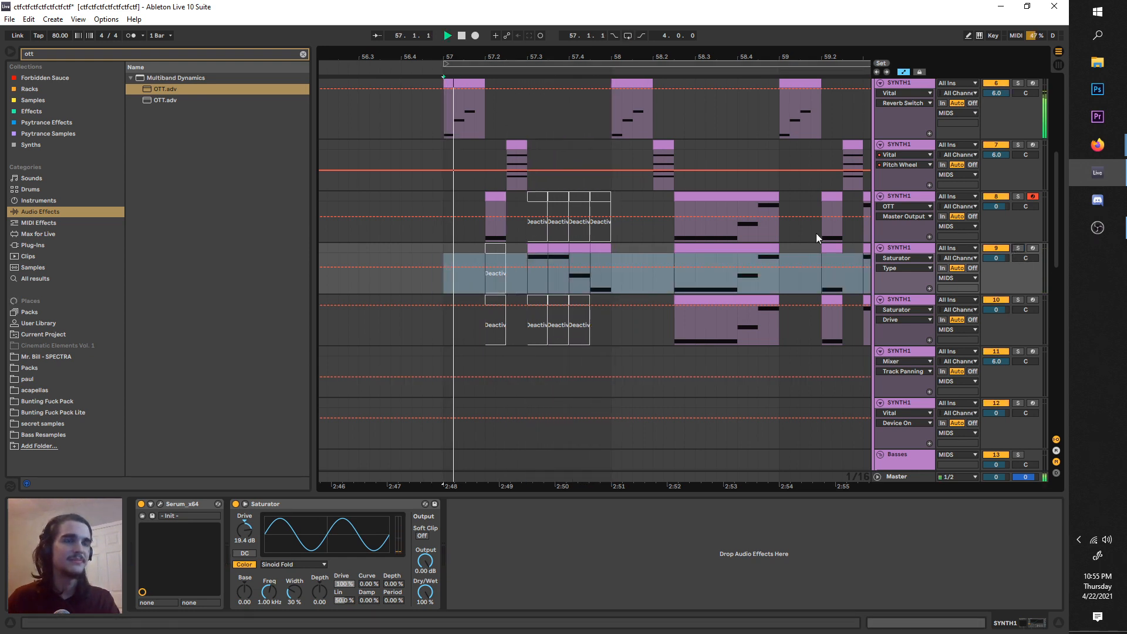
left_click(589, 249)
scroll(588, 249, "down", 3)
scroll(583, 249, "up", 3)
key("space")
key("ctrl+z")
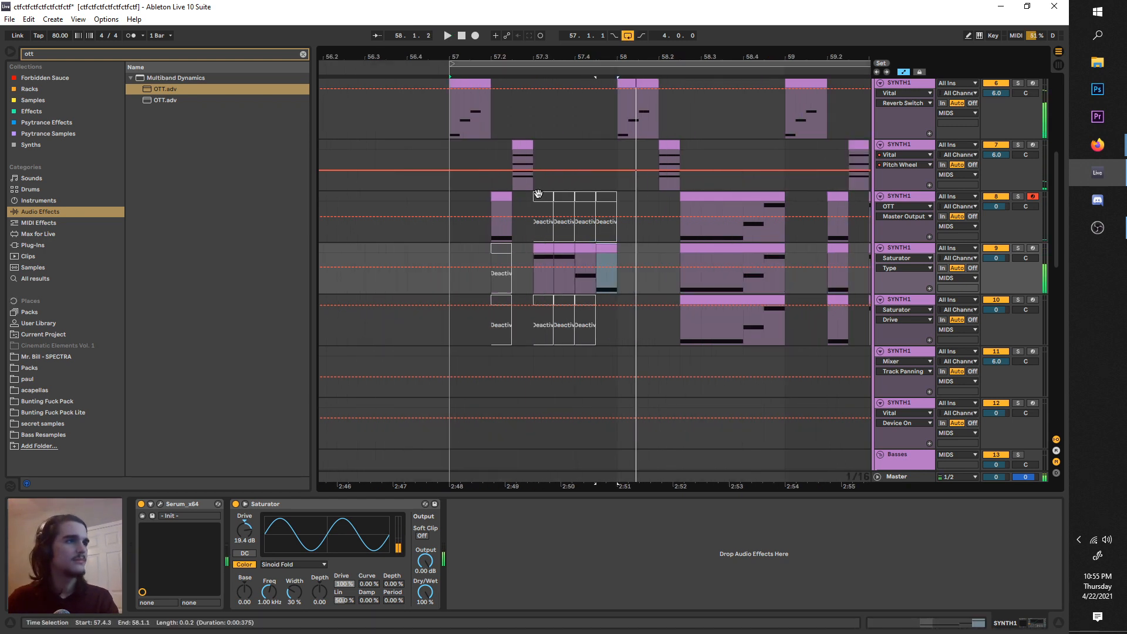
- Move the loop start to 58.1.1 and on to 58.2.3, playing the following bass phrase
left_click_drag(487, 158, 428, 154)
left_click_drag(440, 65, 612, 87)
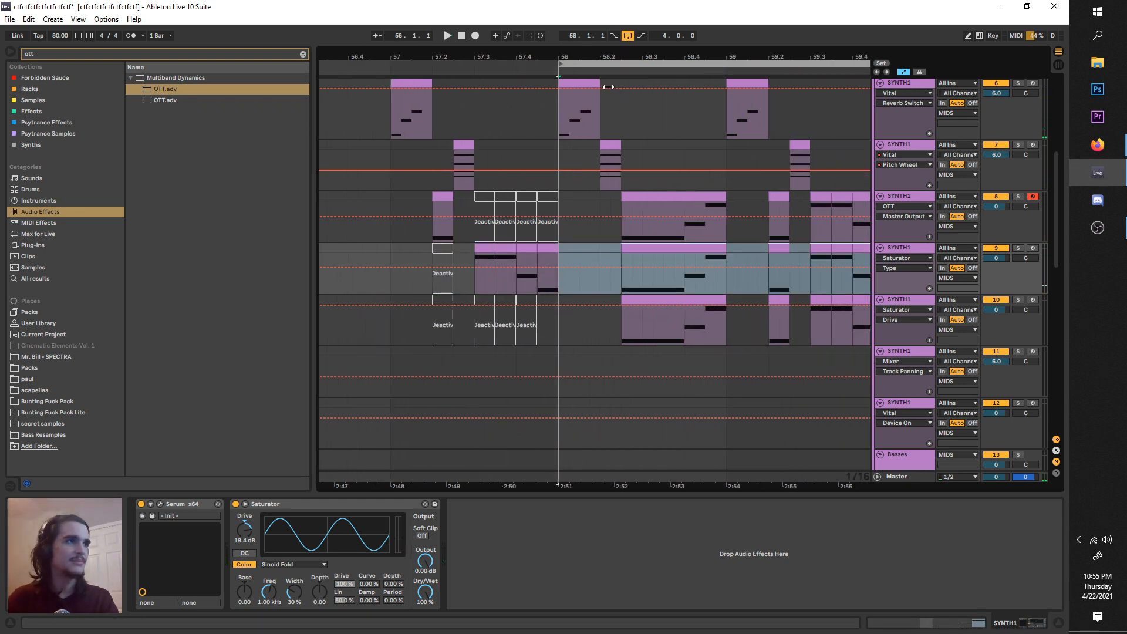
key("space")
left_click_drag(606, 189, 501, 183)
left_click_drag(485, 64, 549, 72)
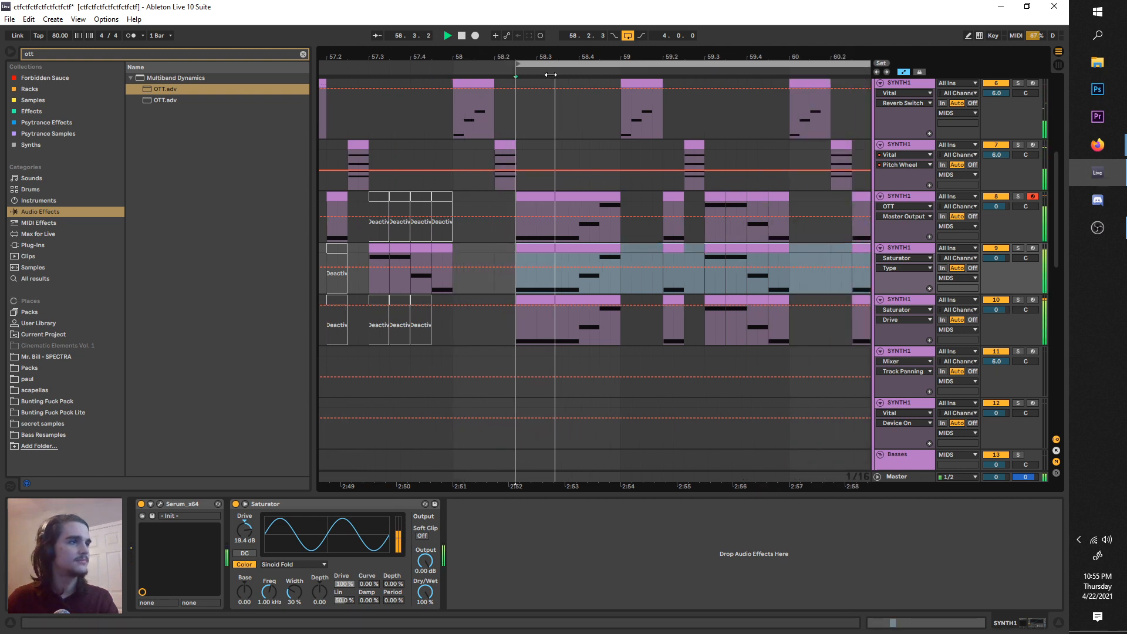
key("space")
- Delete the second and third bass tracks' clips between 58.2.3 and 59.1.1
left_click(622, 253)
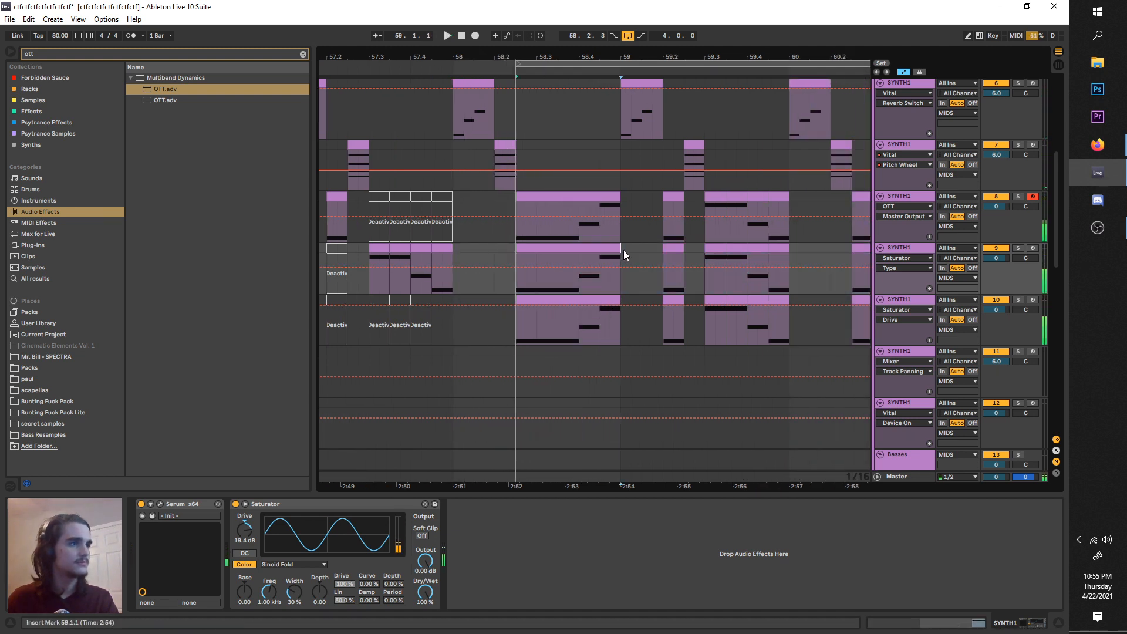
left_click(519, 249, "shift")
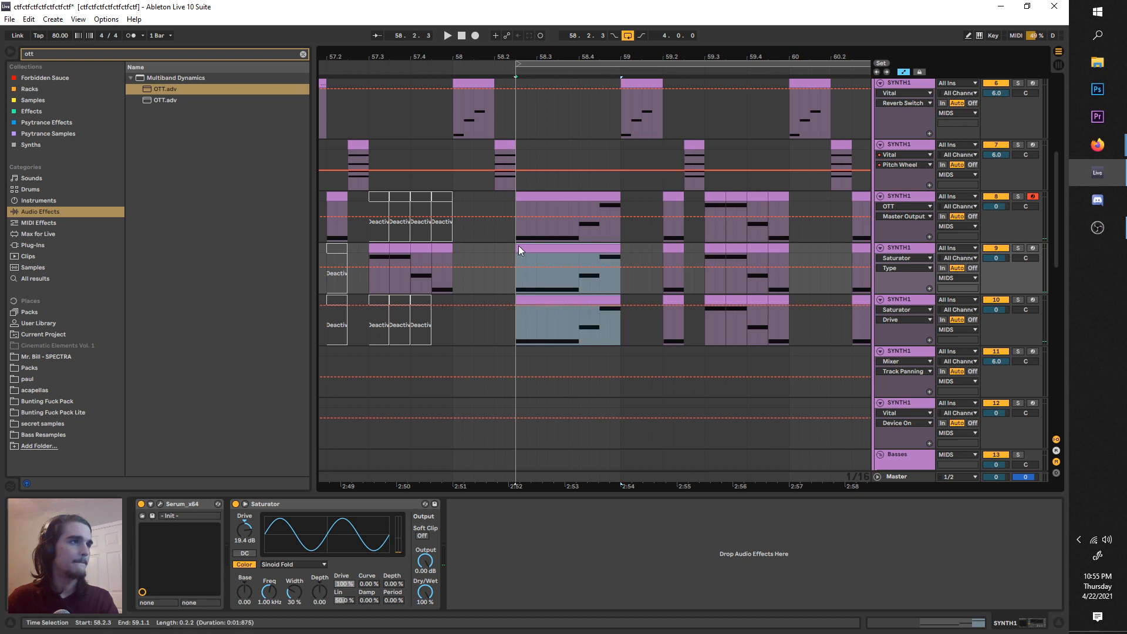
key("Delete")
- In the first bass track's clip at 58.2.3, delete the C#1 and F1 notes and extend A#0 to the clip's end
double_click(588, 195)
left_click(864, 449)
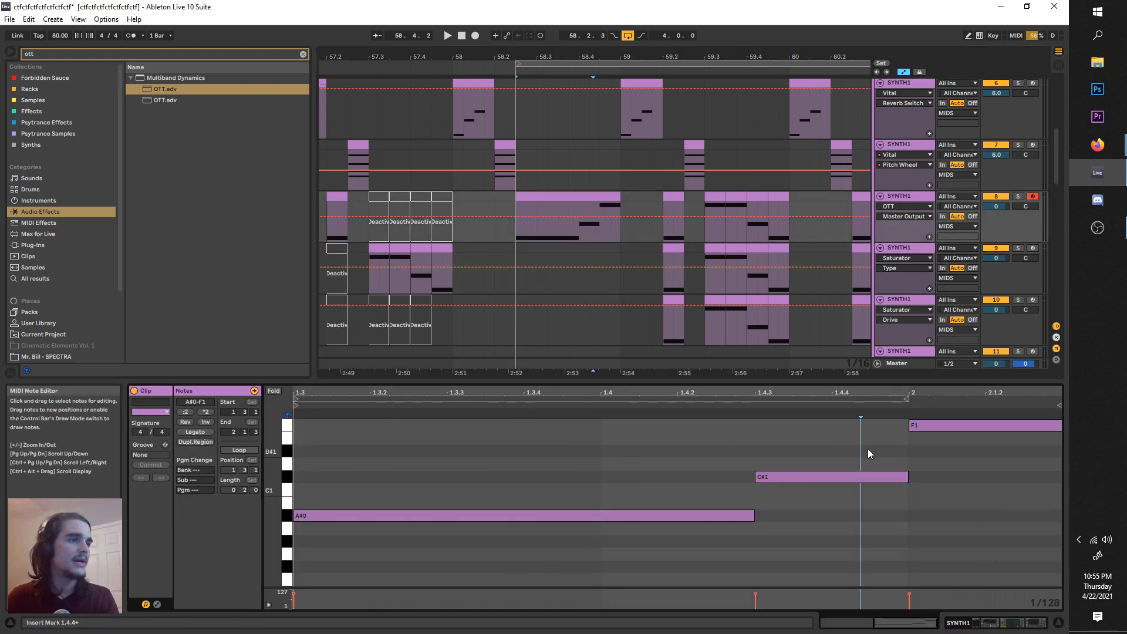
left_click(898, 477)
left_click(966, 450)
key("Delete")
left_click_drag(931, 449, 1060, 516)
- Play the held bass note from 58.2.3, and replay the drop from 57.1.1 to hear it in context
key("ctrl+l")
key("space")
left_click_drag(516, 63, 452, 63)
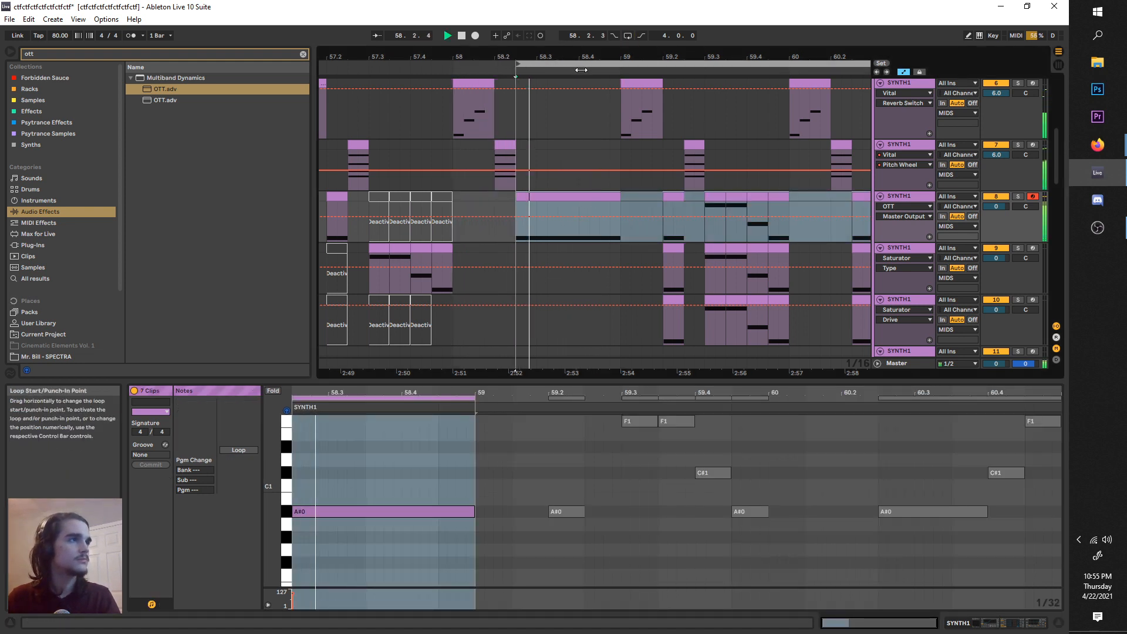
key("ctrl+z")
key("ctrl+z")
key("minus")
left_click(460, 207)
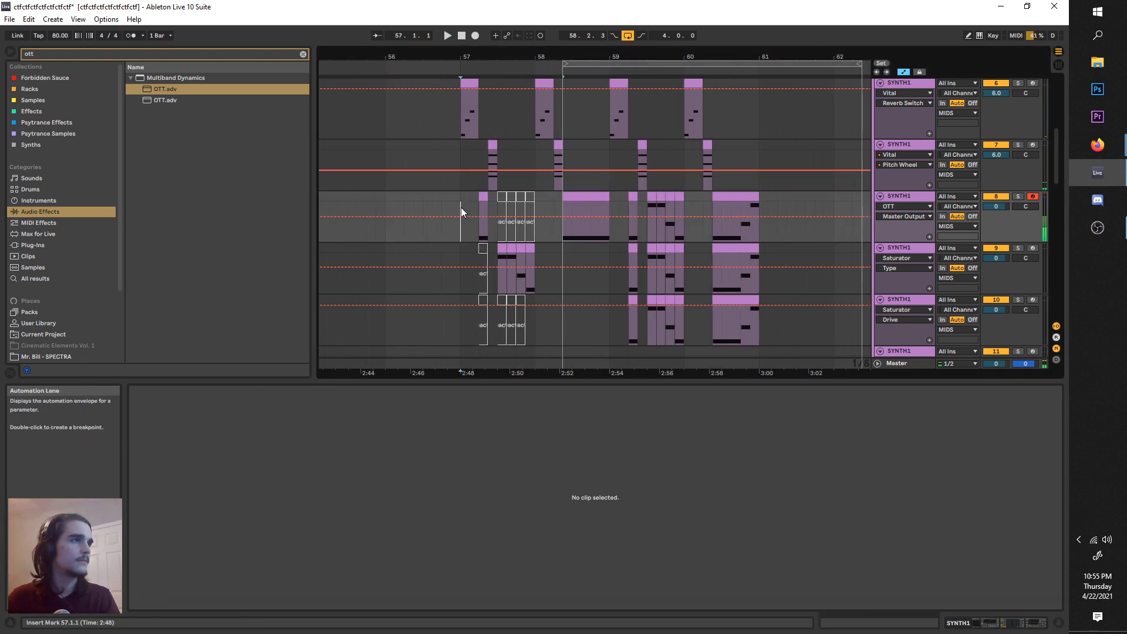
key("space")
key("plus")
key("plus")
key("plus")
key("plus")
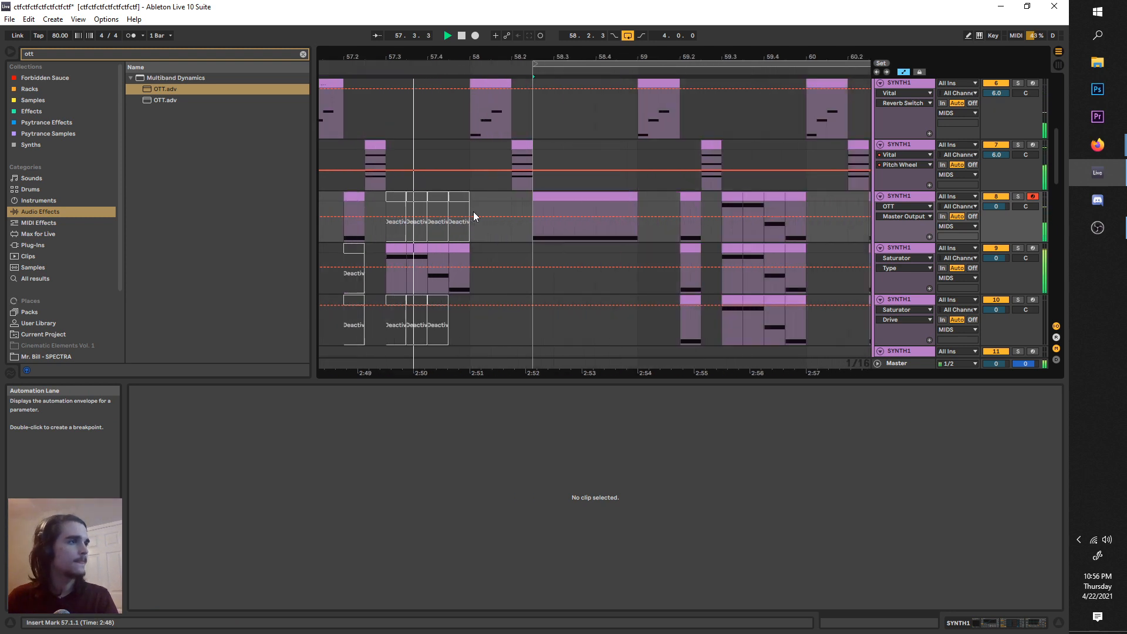
key("minus")
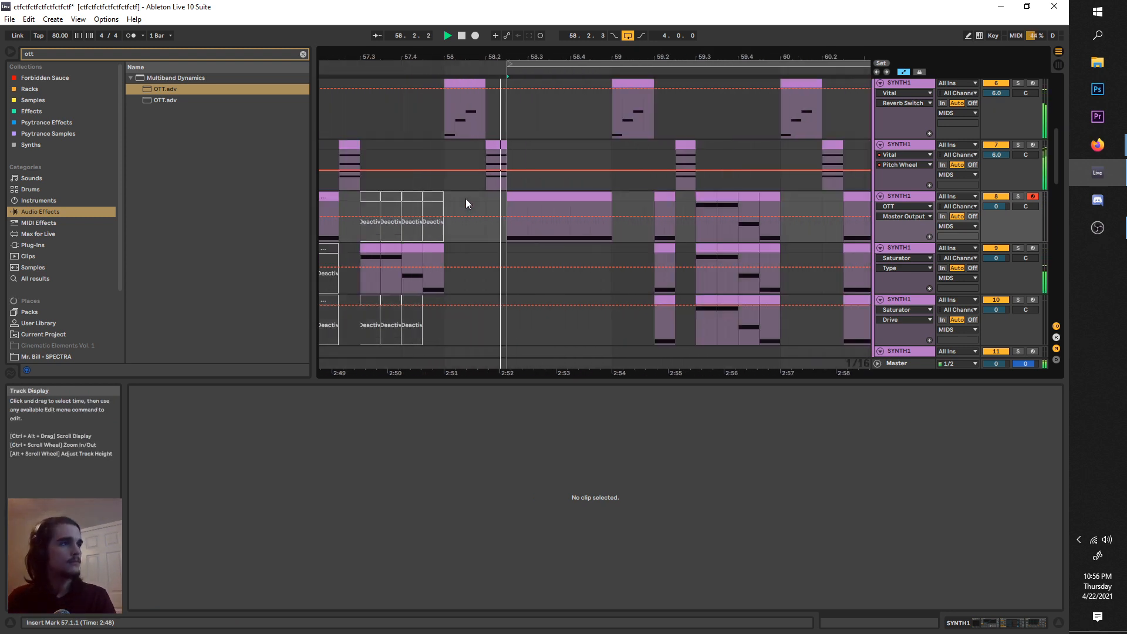
key("space")
- In the chord clip at 58.2.1, lower the bottom note to E3 and the top note to D#4, playing the result
left_click(494, 154)
left_click(387, 515)
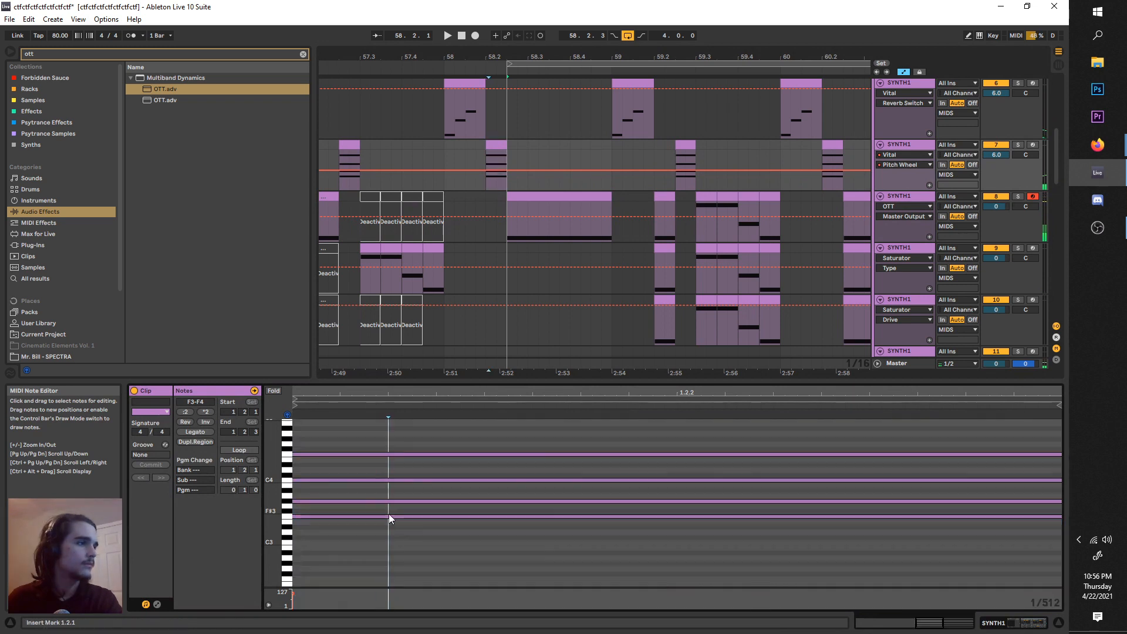
key("Down")
left_click(489, 160)
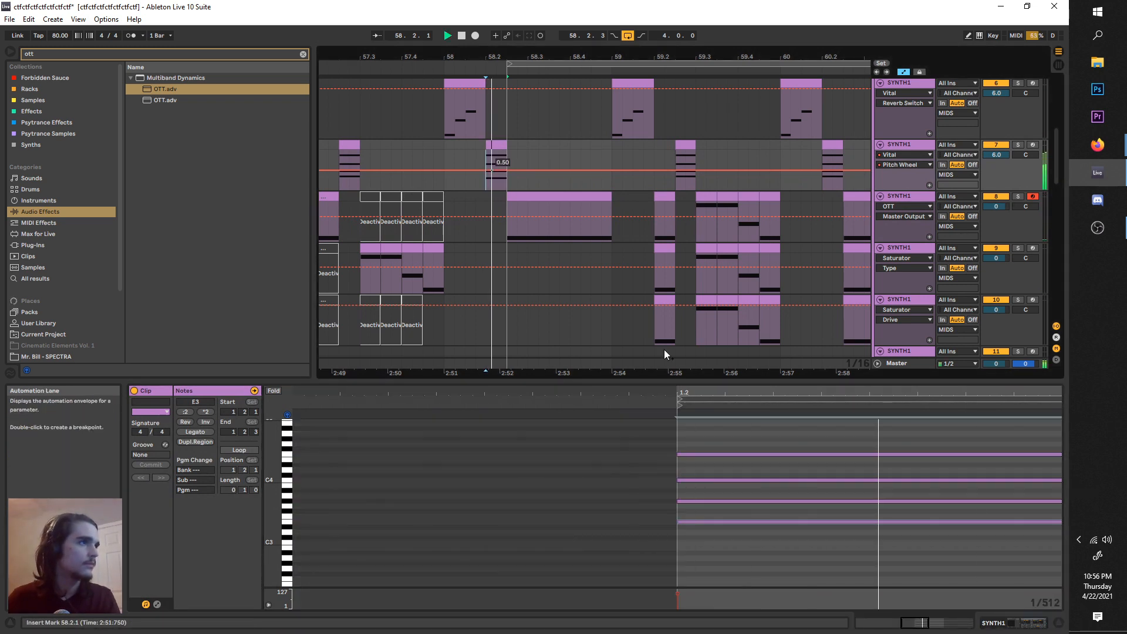
left_click(723, 456)
key("Down")
key("Down")
left_click(485, 182)
key("space")
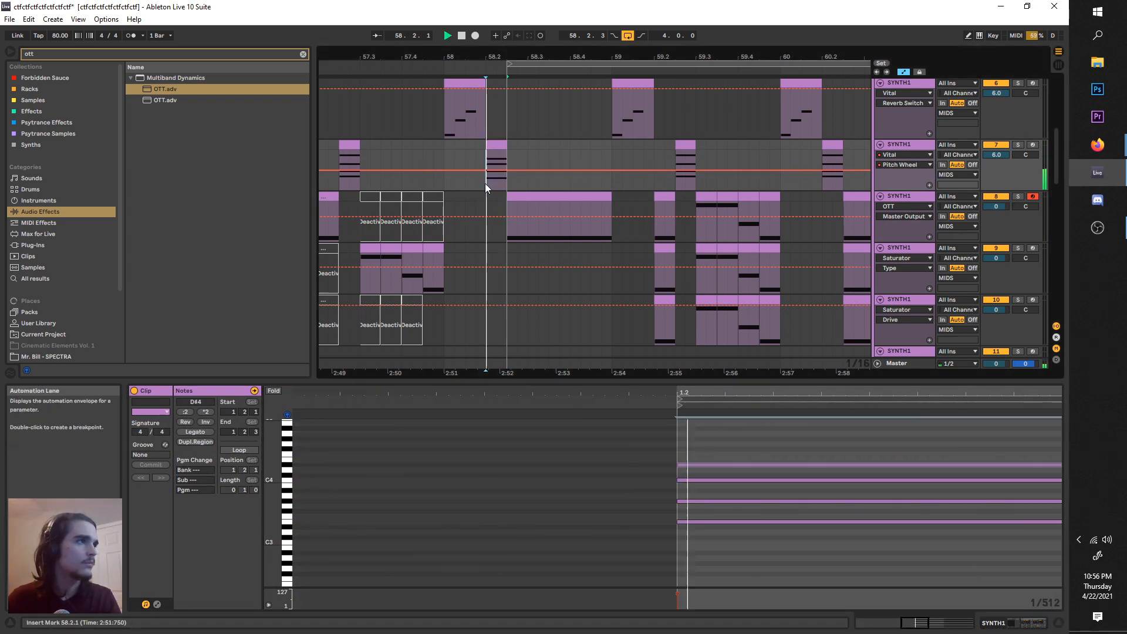
key("minus")
key("minus")
key("space")
- Lower the held note in the bass clip at 58.2.3 to G#0 and play it
double_click(535, 196)
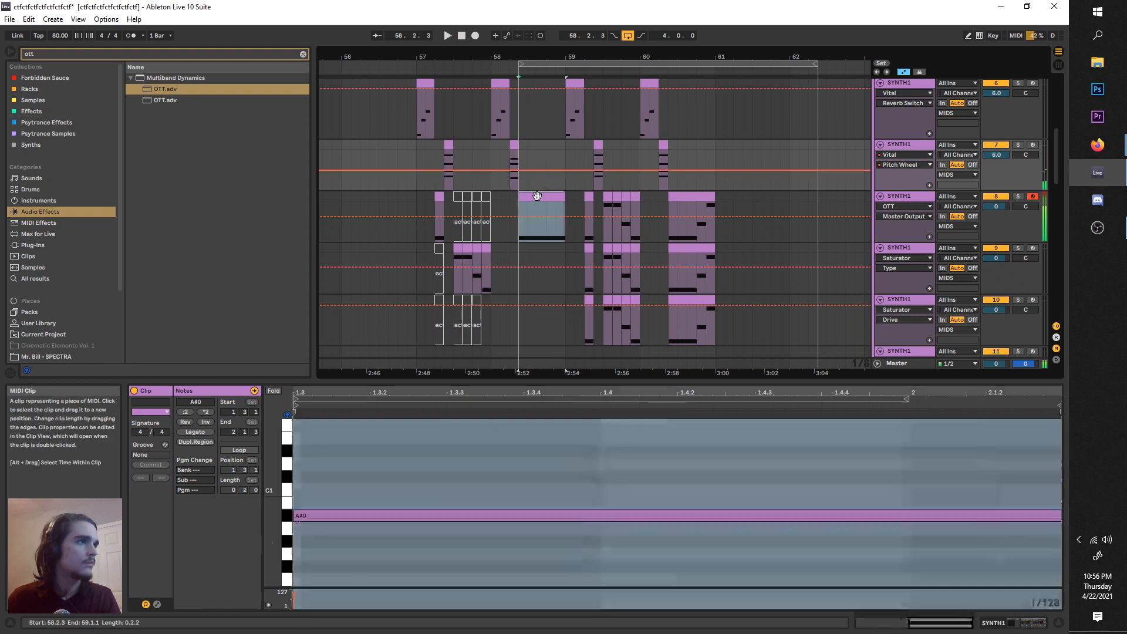
left_click_drag(539, 517, 533, 544)
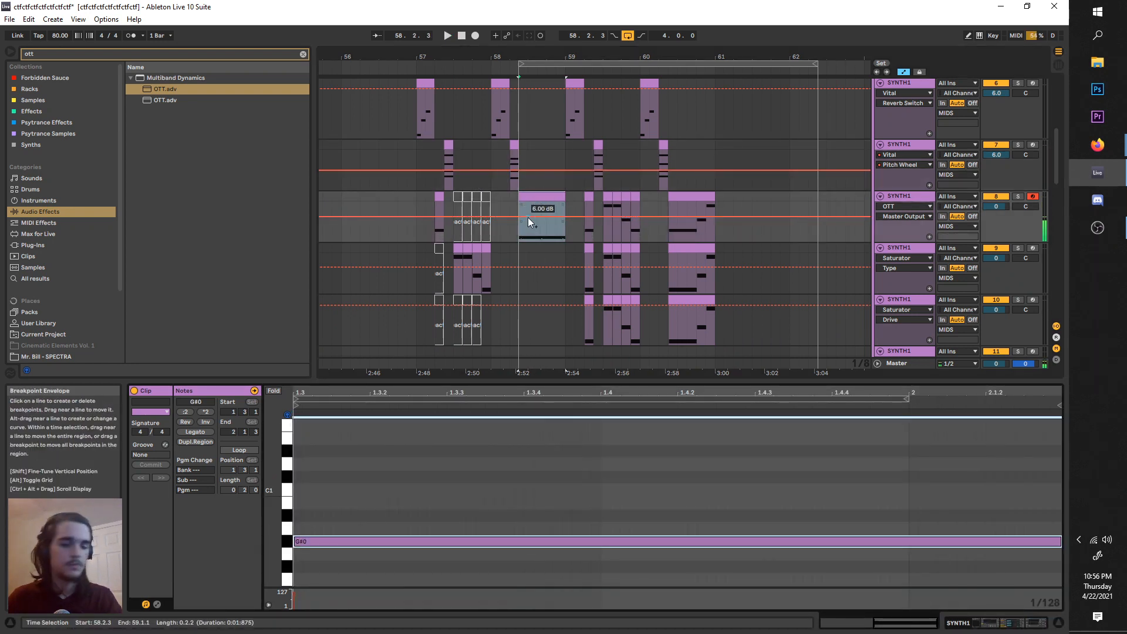
key("space")
scroll(667, 453, "down", 3)
key("space")
key("space")
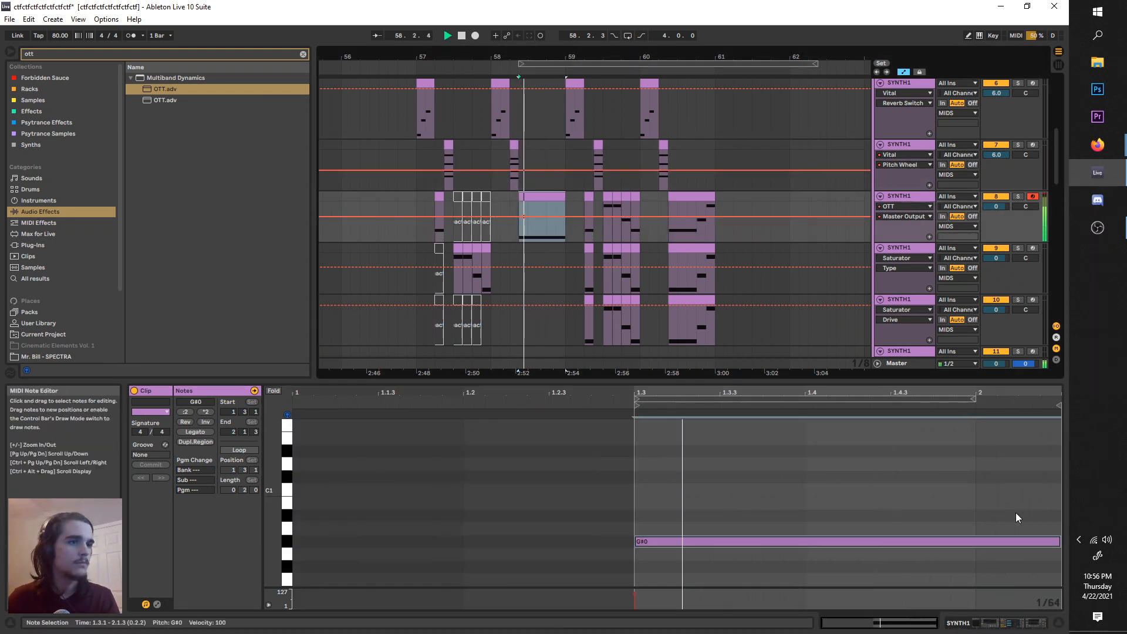
- Shorten the G#0 bass note to end at 1.4, add an F0 note of equal length after it, and play both
mouse_move(1054, 542)
left_mouse_down()
mouse_move(805, 531)
mouse_move(826, 579)
left_mouse_up()
key("space")
key("ctrl+d")
key("space")
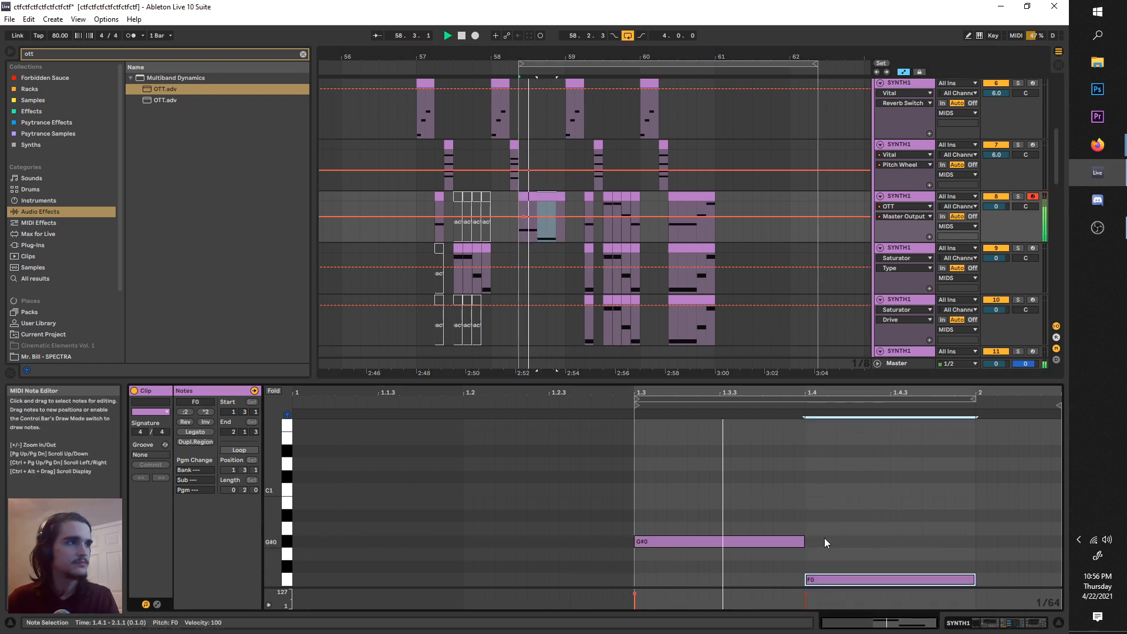
scroll(503, 211, "up", 3)
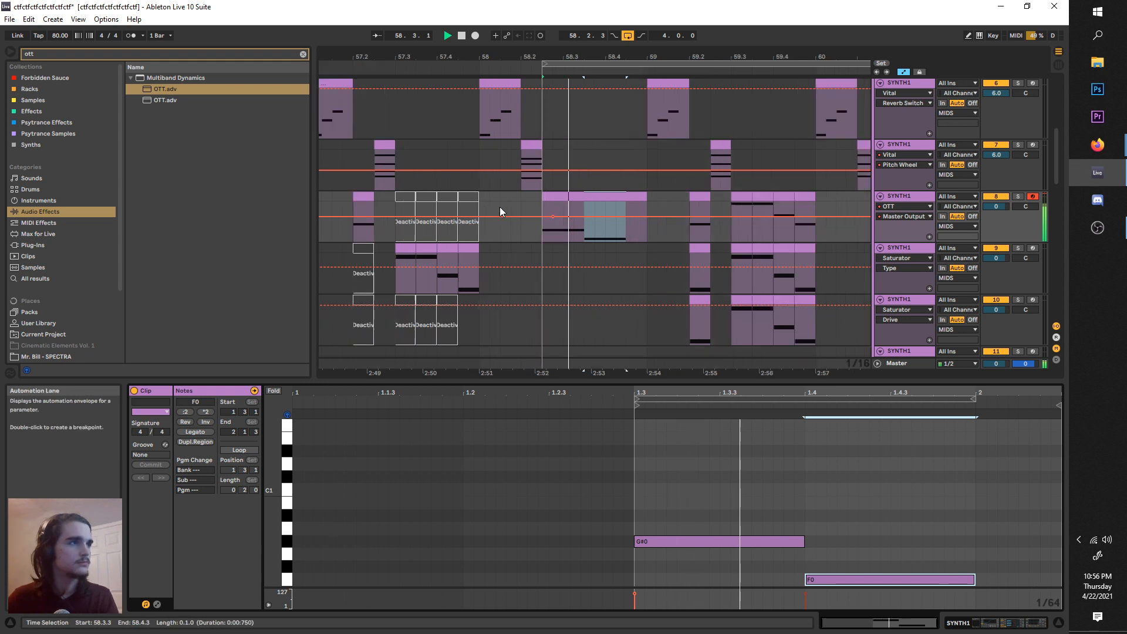
- Insert a new audio track directly below the first bass track
right_click(918, 197)
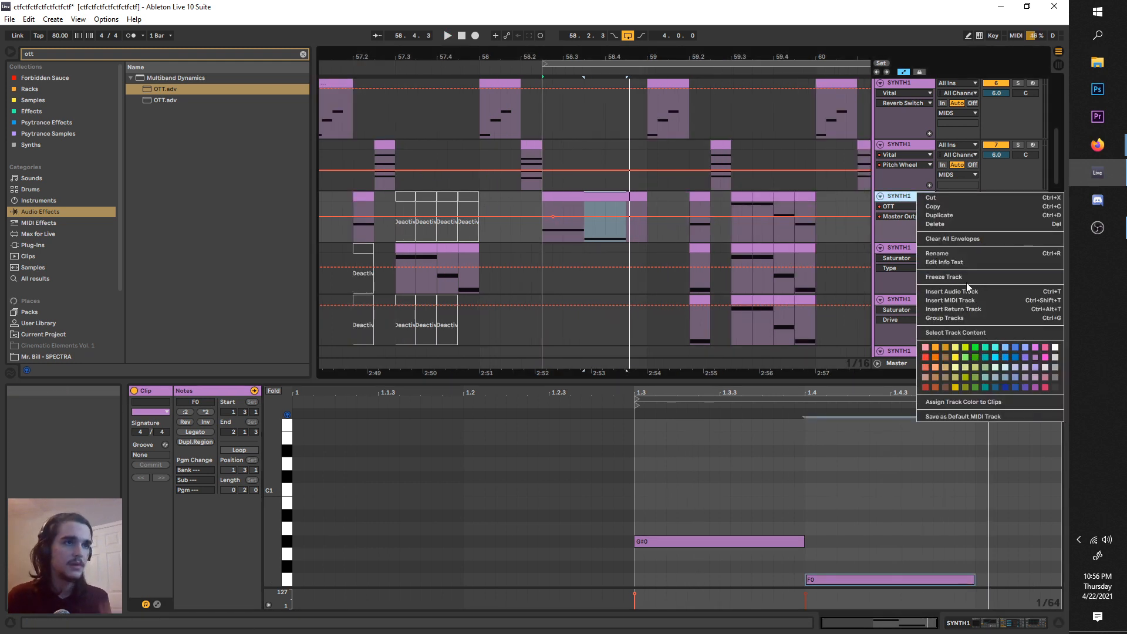
key("Escape")
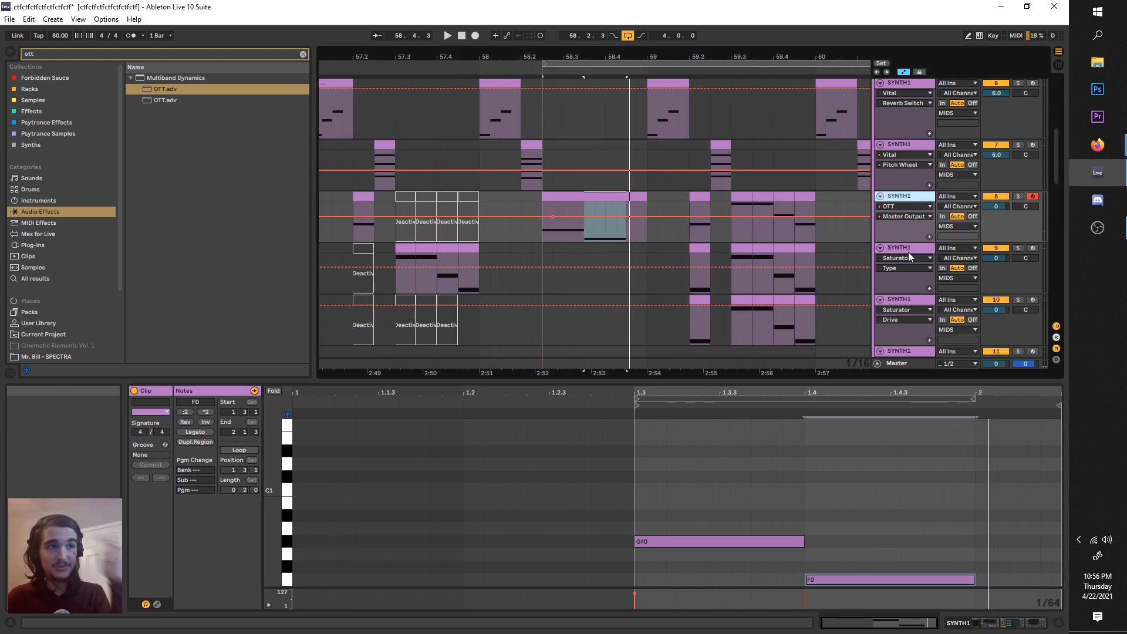
key("ctrl+t")
- Search the whole library for "perc" and place VEH4 Percussion 241.wav on the new audio track at 58.4.3
left_click(97, 52)
type("perc")
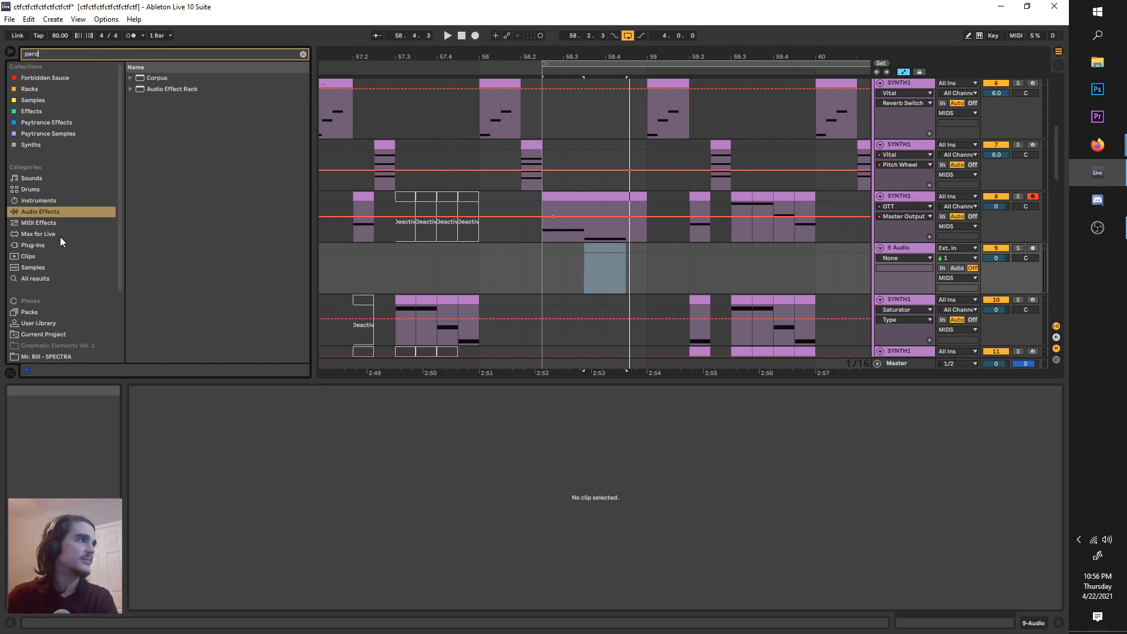
left_click(36, 278)
left_click(172, 246)
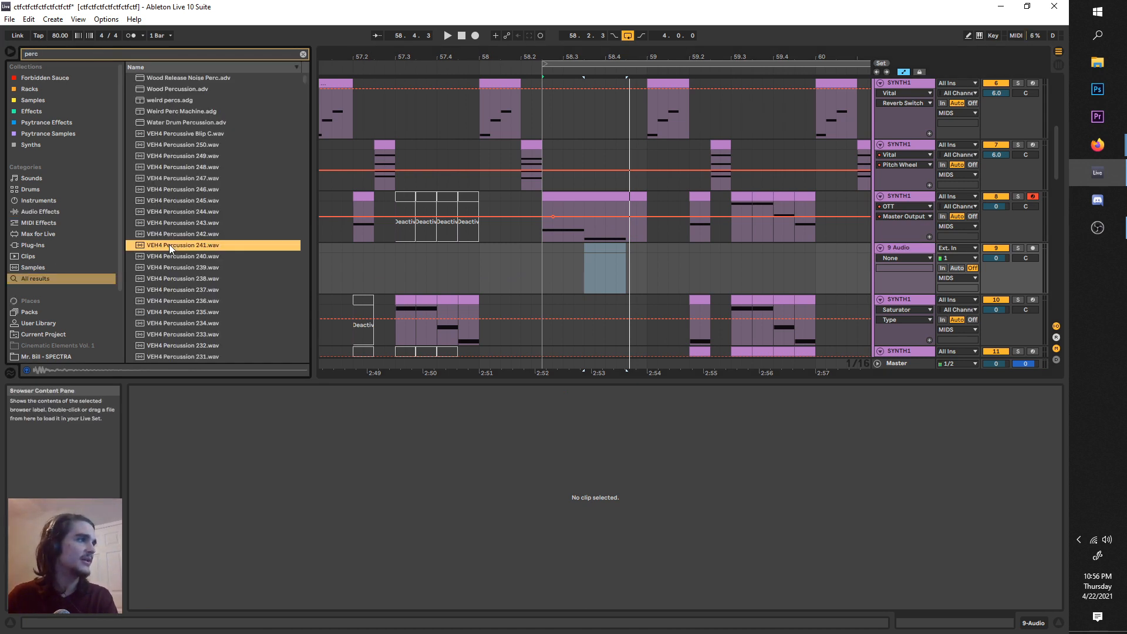
left_click_drag(623, 255, 623, 256)
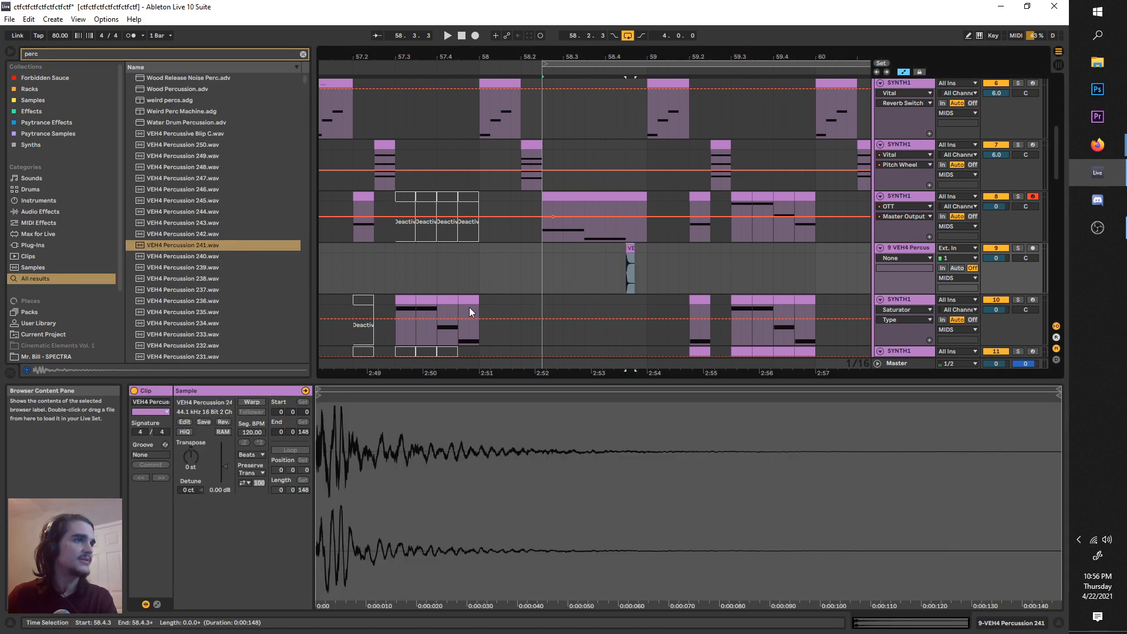
- Audition further percussion samples and place VEH4 Percussion 233.wav on the audio track at 58.4.4
left_click(176, 302)
left_click(190, 283)
left_click(180, 312)
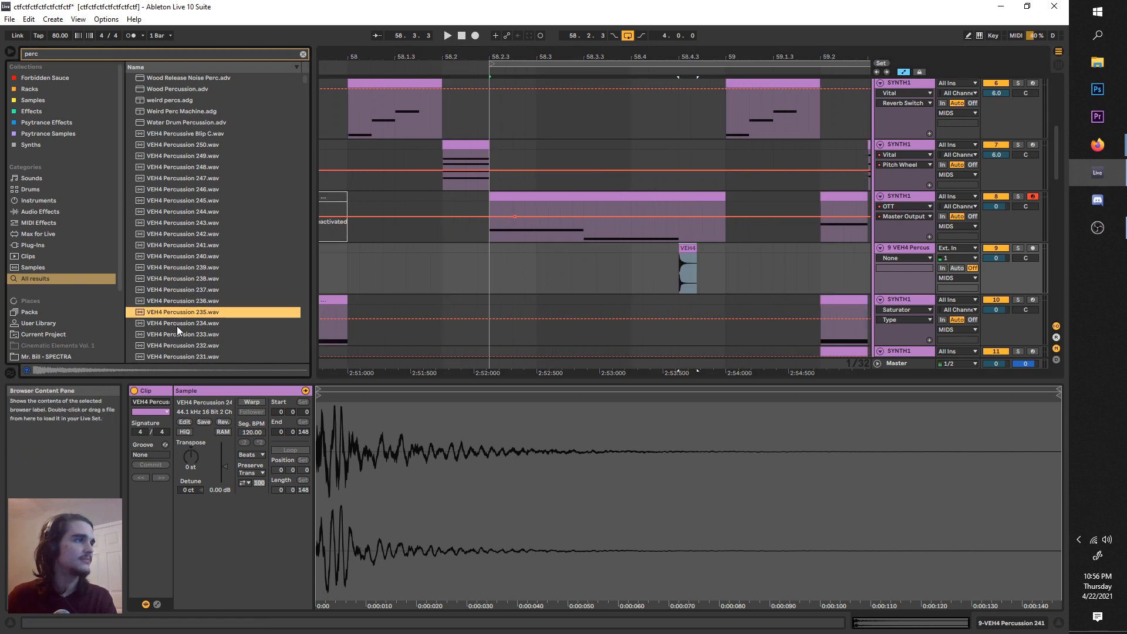
left_click(177, 335)
left_click_drag(632, 292, 700, 260)
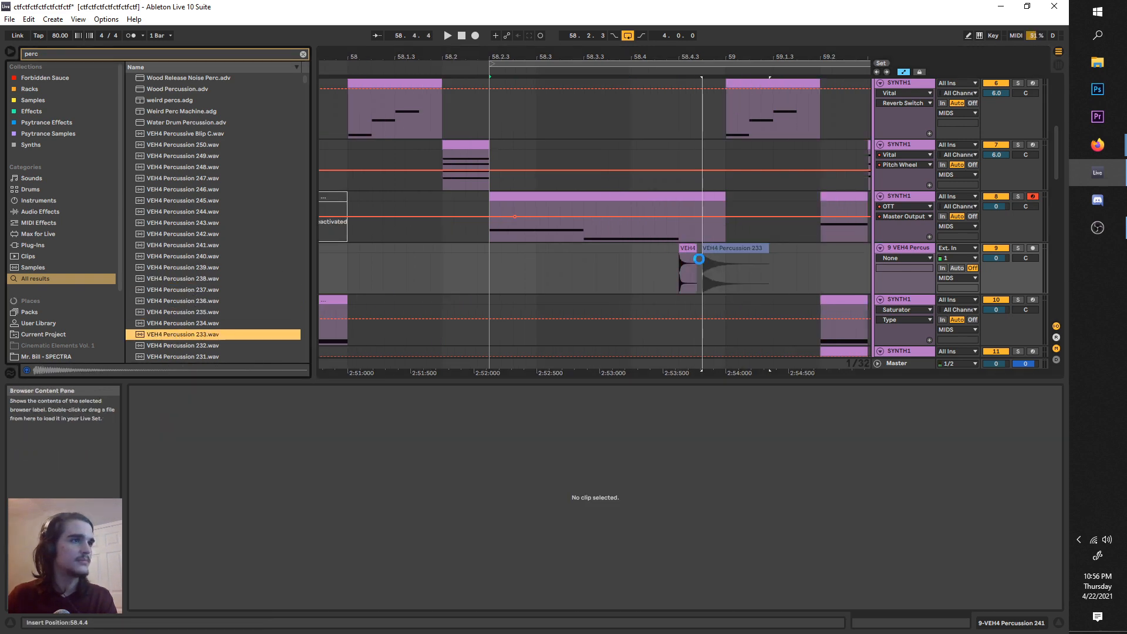
- Play the phrase with the percussion hits from 58.2.3 and trim the second hit to end at bar 59
left_click(679, 264)
key("space")
left_click(487, 268)
key("space")
key("space")
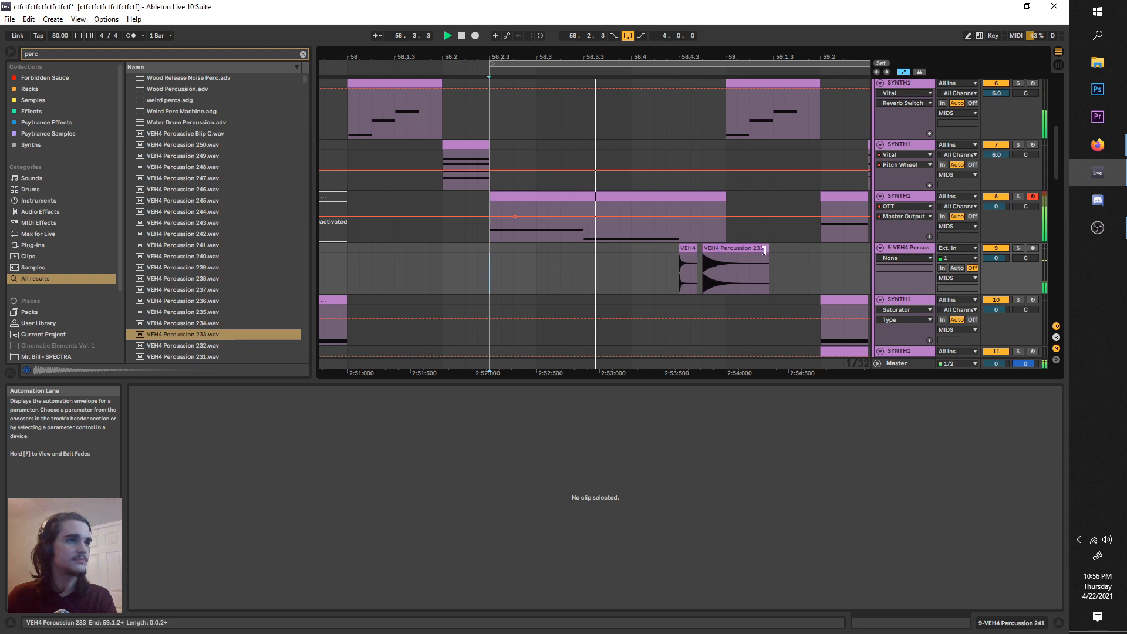
left_click_drag(767, 249, 726, 250)
scroll(728, 259, "down", 3)
scroll(728, 256, "down", 4)
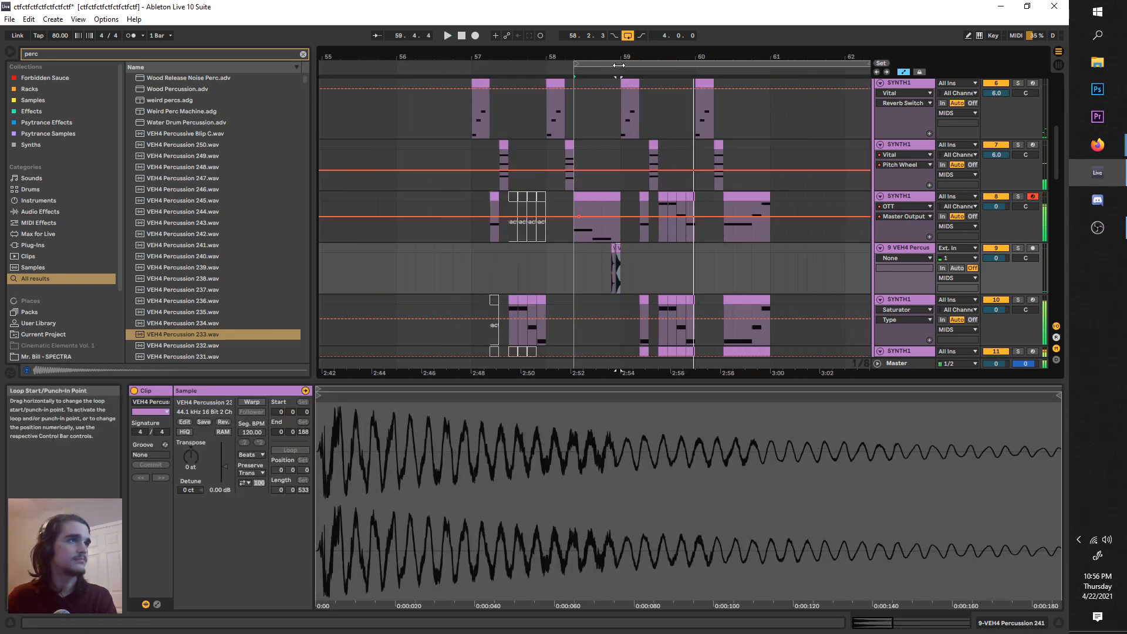
- Set the loop to the two bars from 57.1.1 to 59.1.1 and play from its start
left_click_drag(624, 63, 522, 64)
key("space")
key("space")
key("ctrl+l")
left_click_drag(771, 64, 621, 63)
key("z")
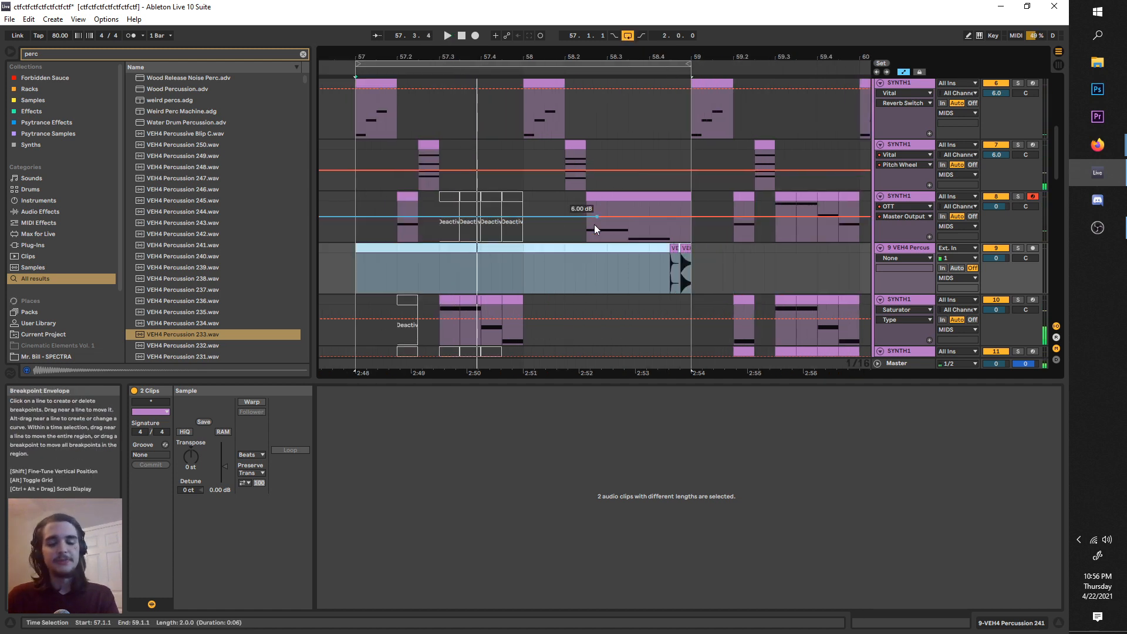
- Examine how the phrase's clips from bar 57 are split across the SYNTH1 tracks, along with the surrounding drop and drum tracks
left_click(456, 251)
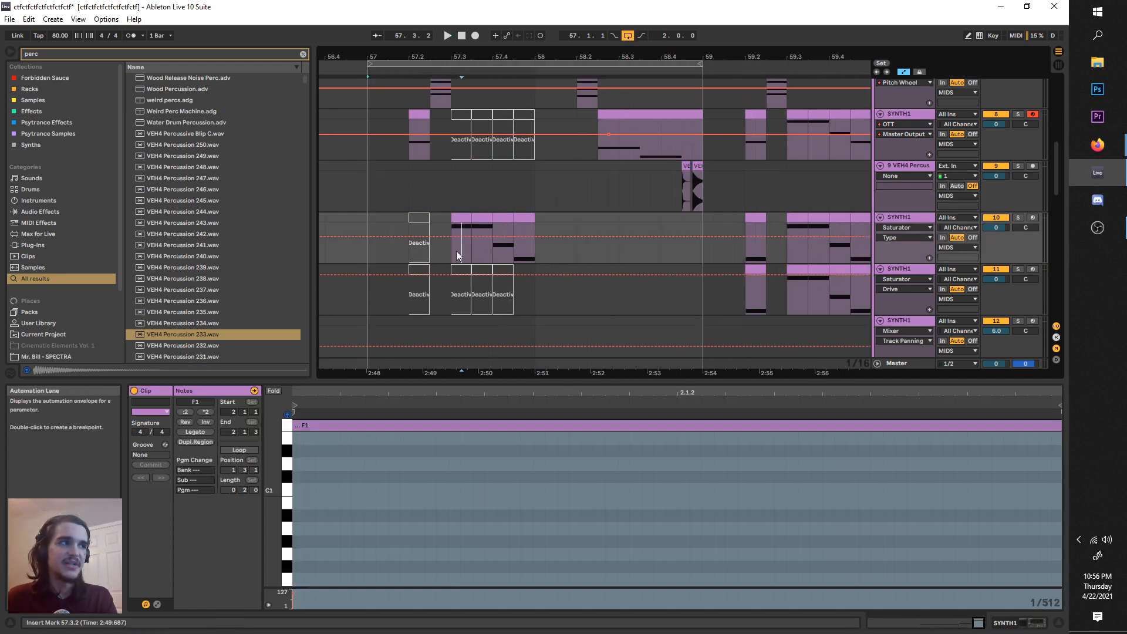
scroll(447, 255, "down", 3)
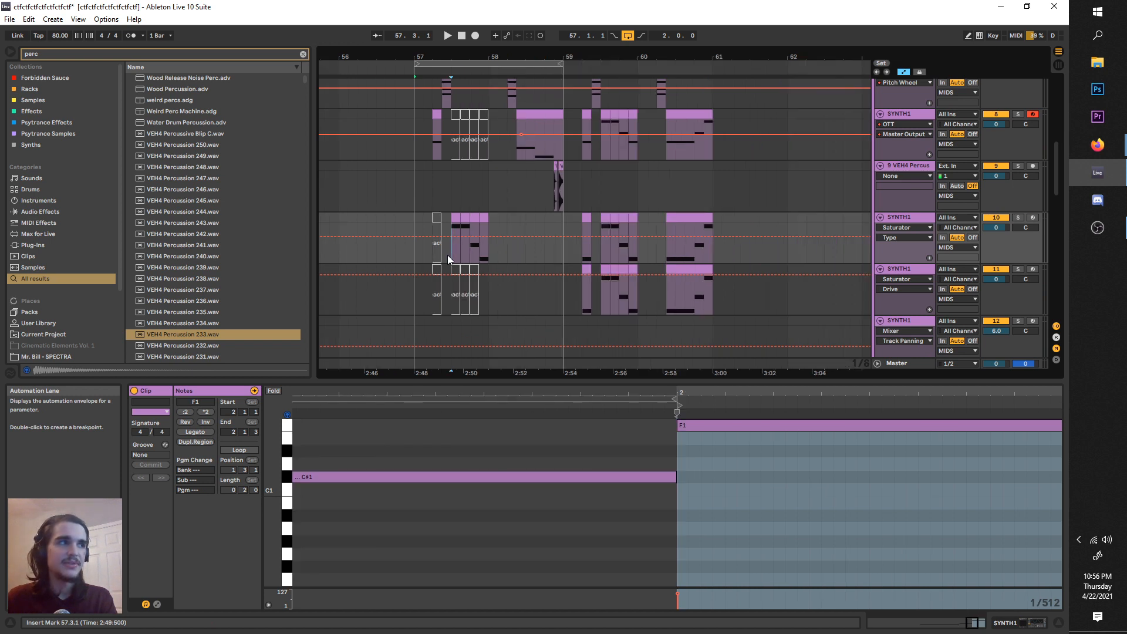
scroll(448, 255, "up", 3)
scroll(406, 234, "up", 5)
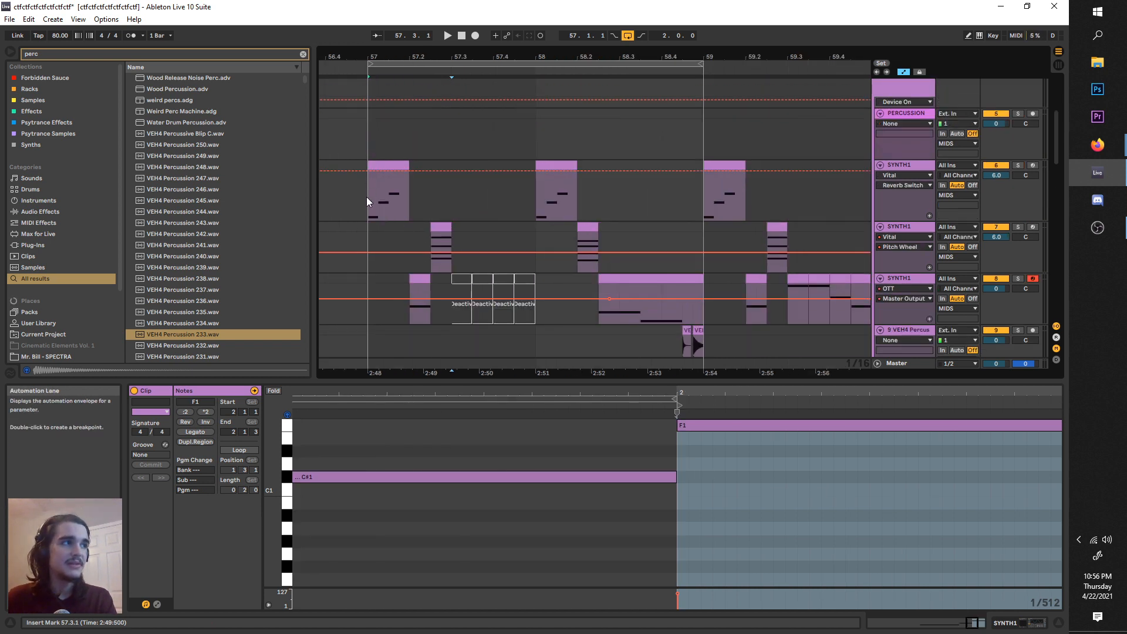
left_click(372, 193)
left_click(439, 228)
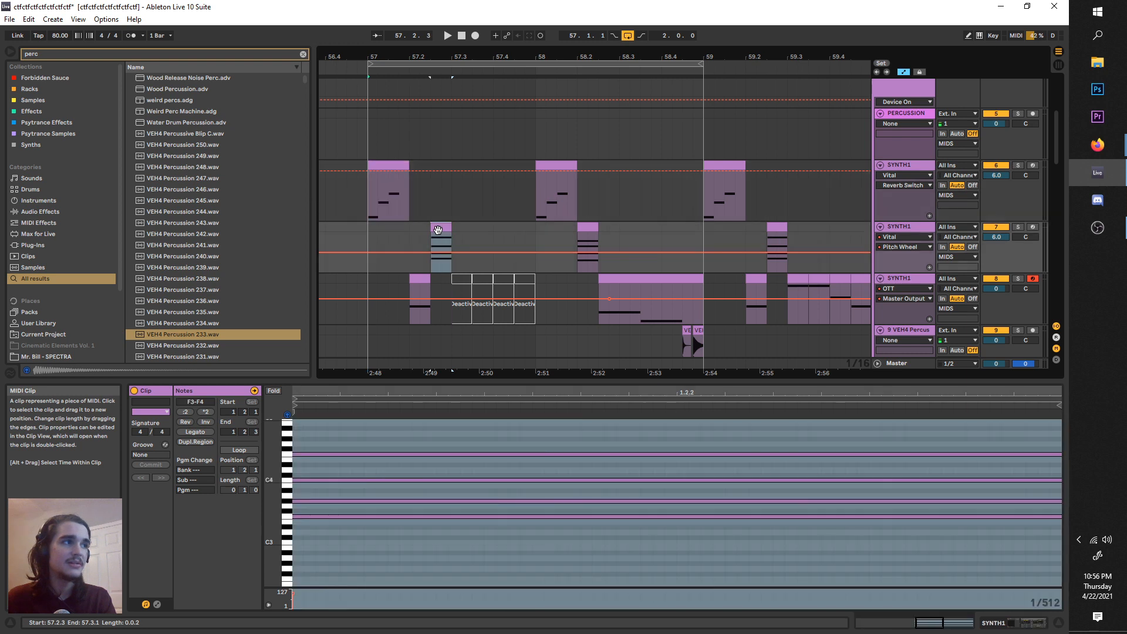
left_click(404, 155)
left_click(391, 168)
scroll(448, 256, "down", 3)
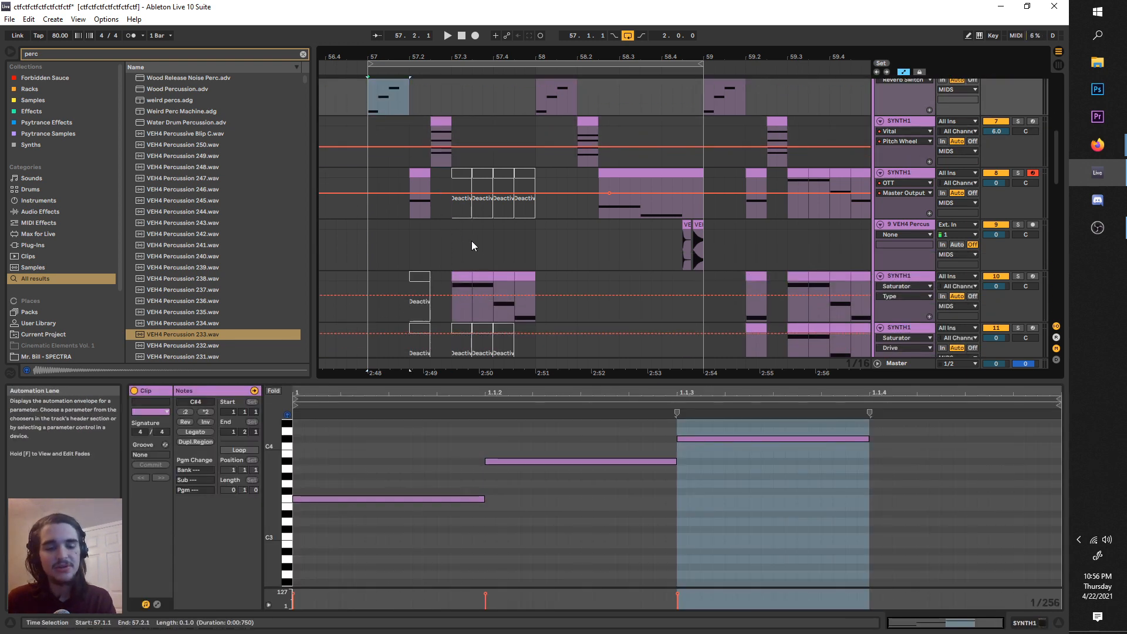
scroll(470, 245, "up", 3)
left_click(437, 217)
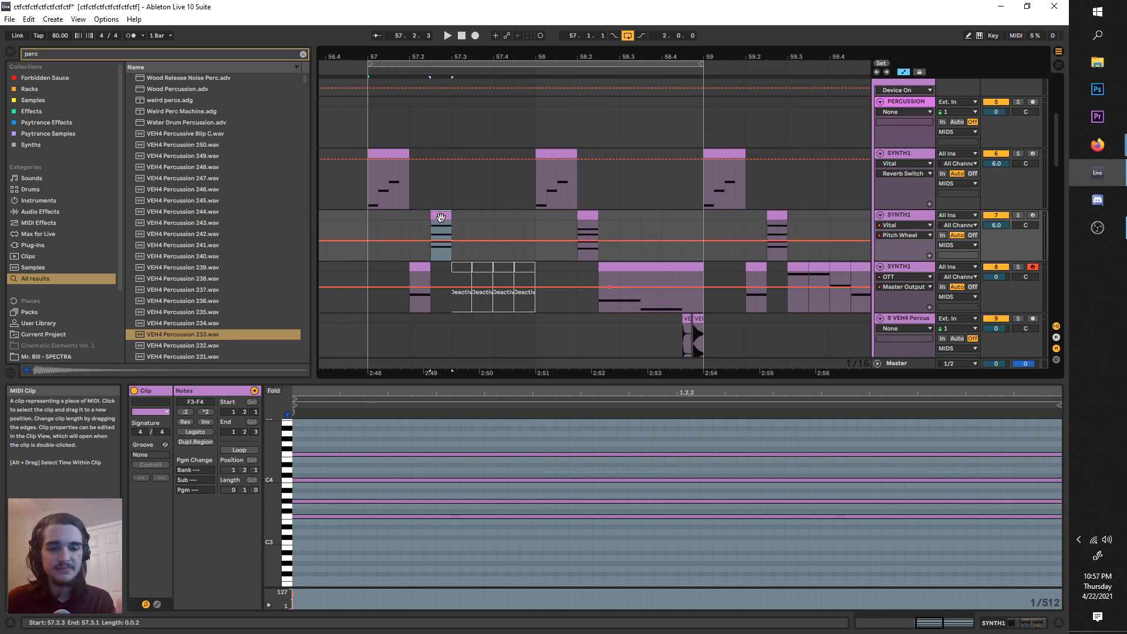
scroll(446, 219, "down", 5)
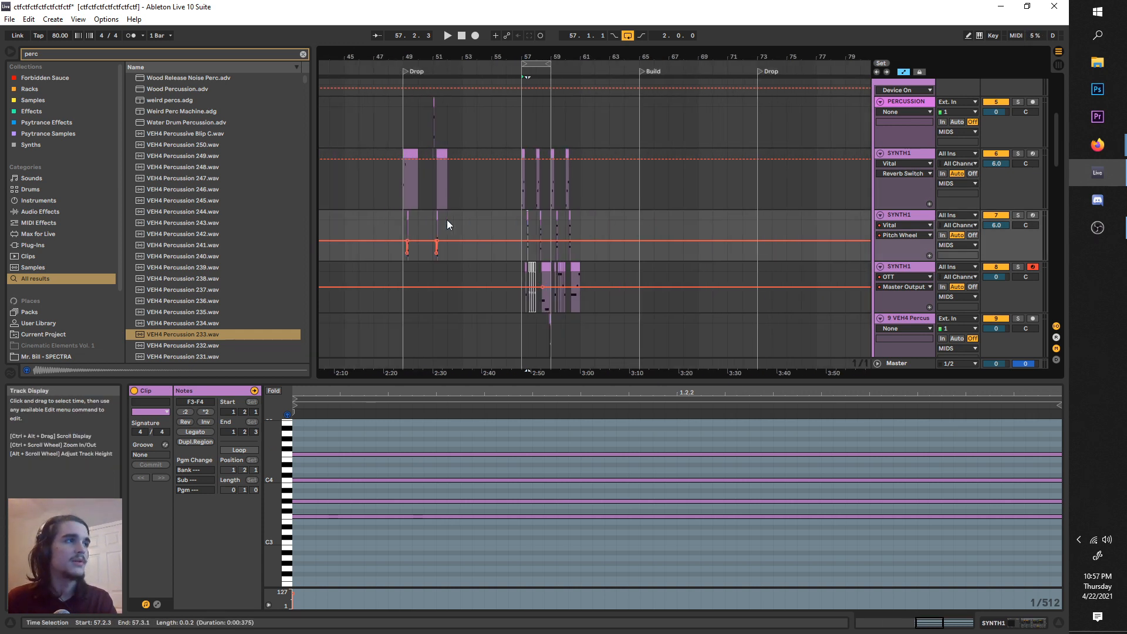
scroll(446, 220, "up", 5)
scroll(470, 232, "up", 3)
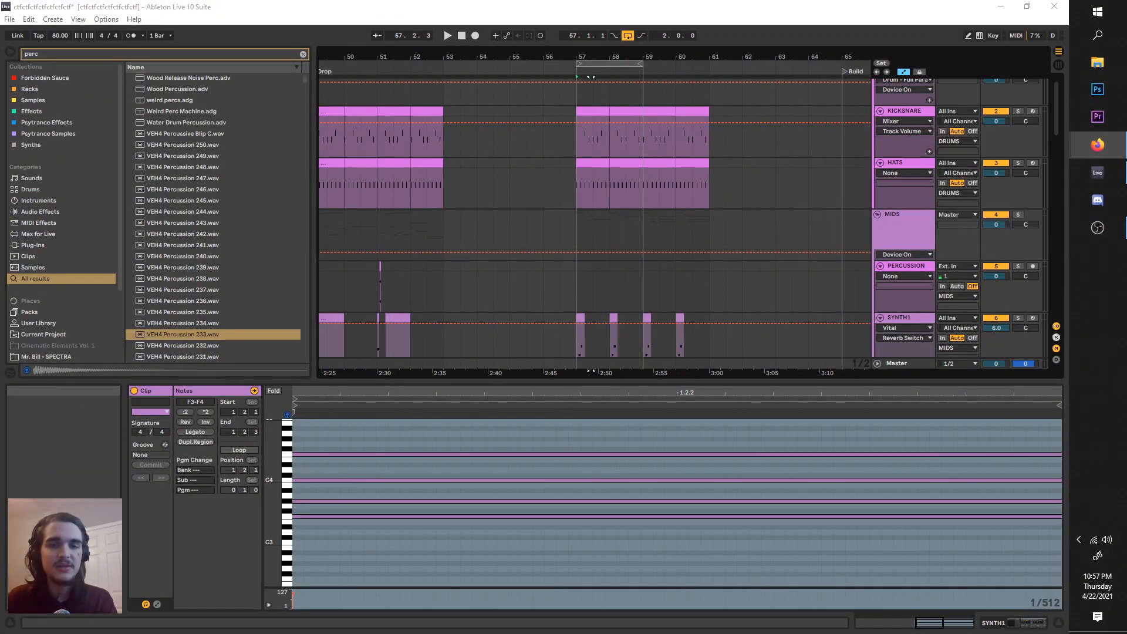
- Switch to Firefox, look through the sample packs and racks in the buntingmusic.com shop, and return to Ableton Live
left_click_drag(927, 633, 461, 1)
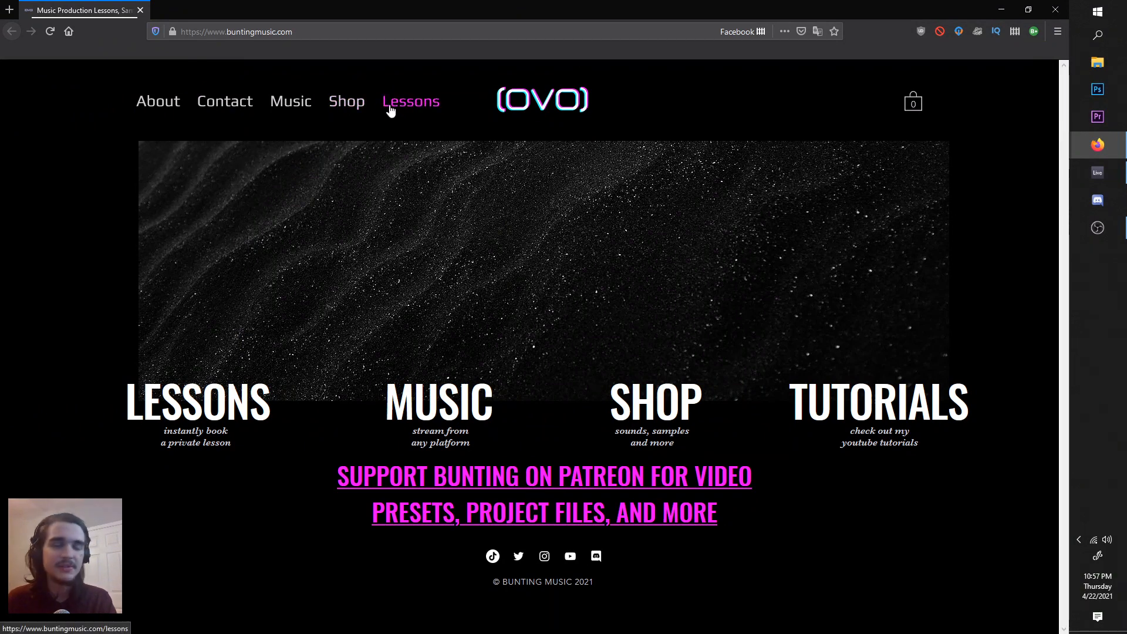
left_click(347, 109)
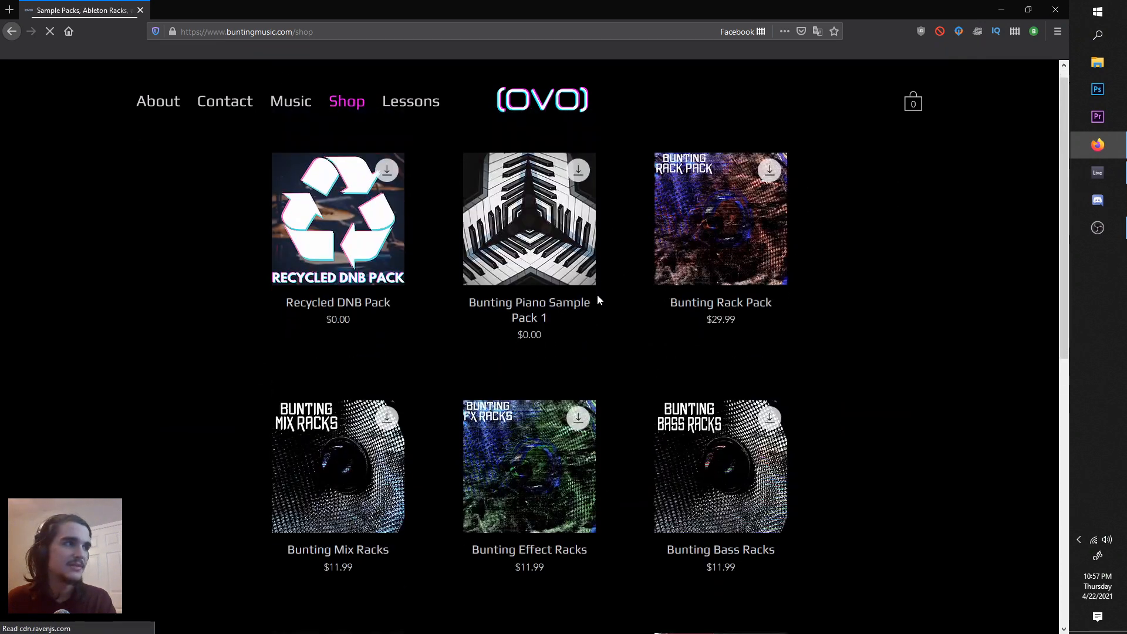
scroll(598, 300, "down", 5)
scroll(528, 282, "up", 5)
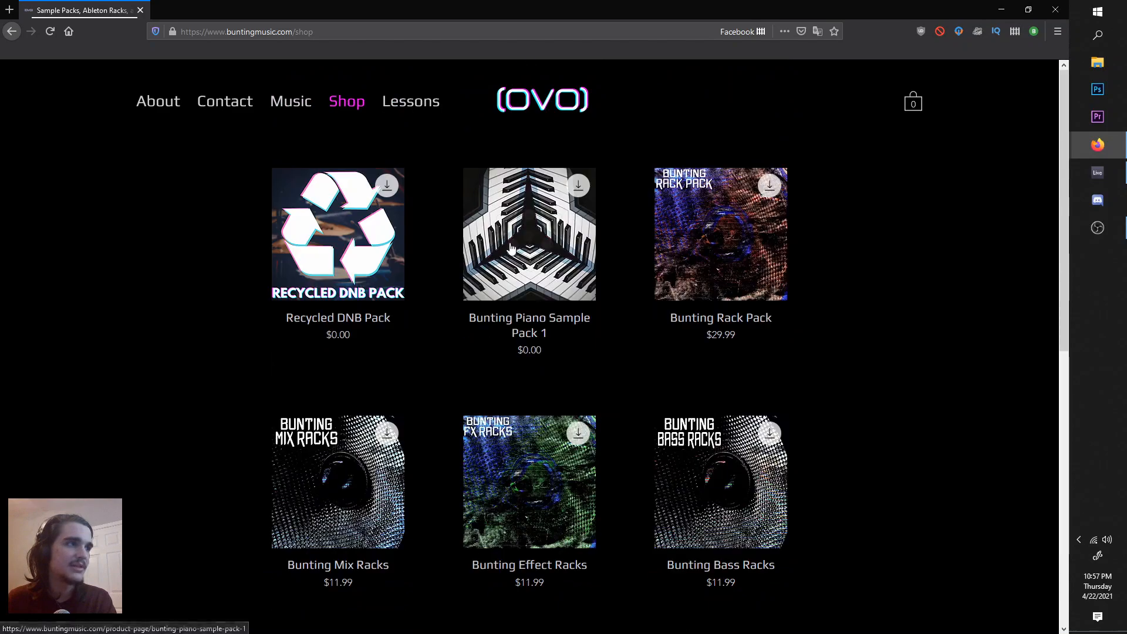
left_click(1096, 173)
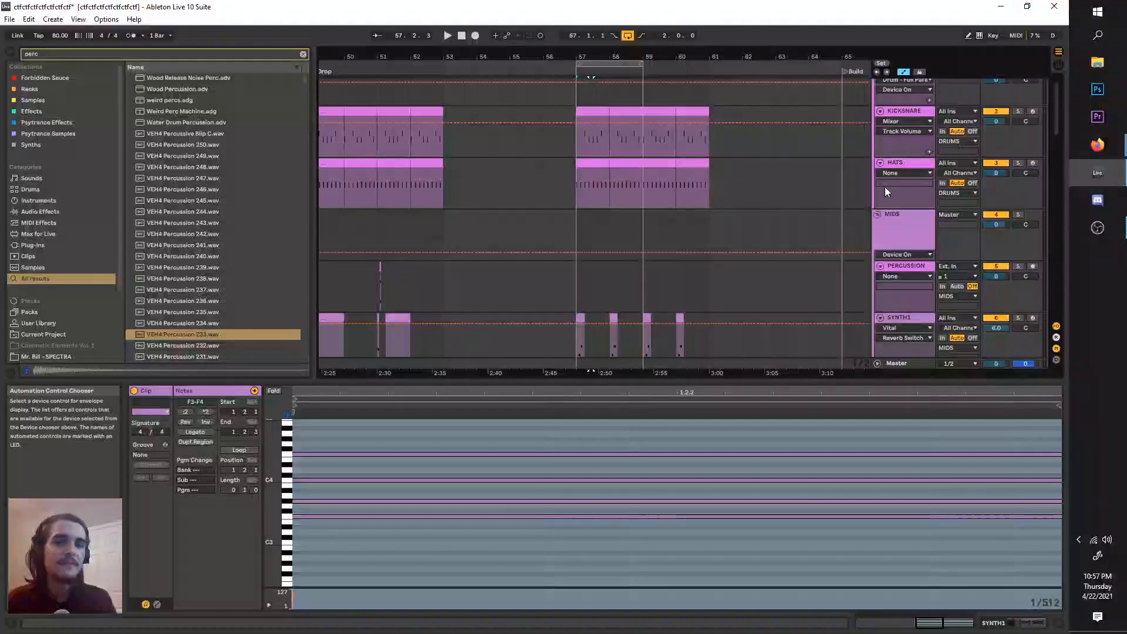